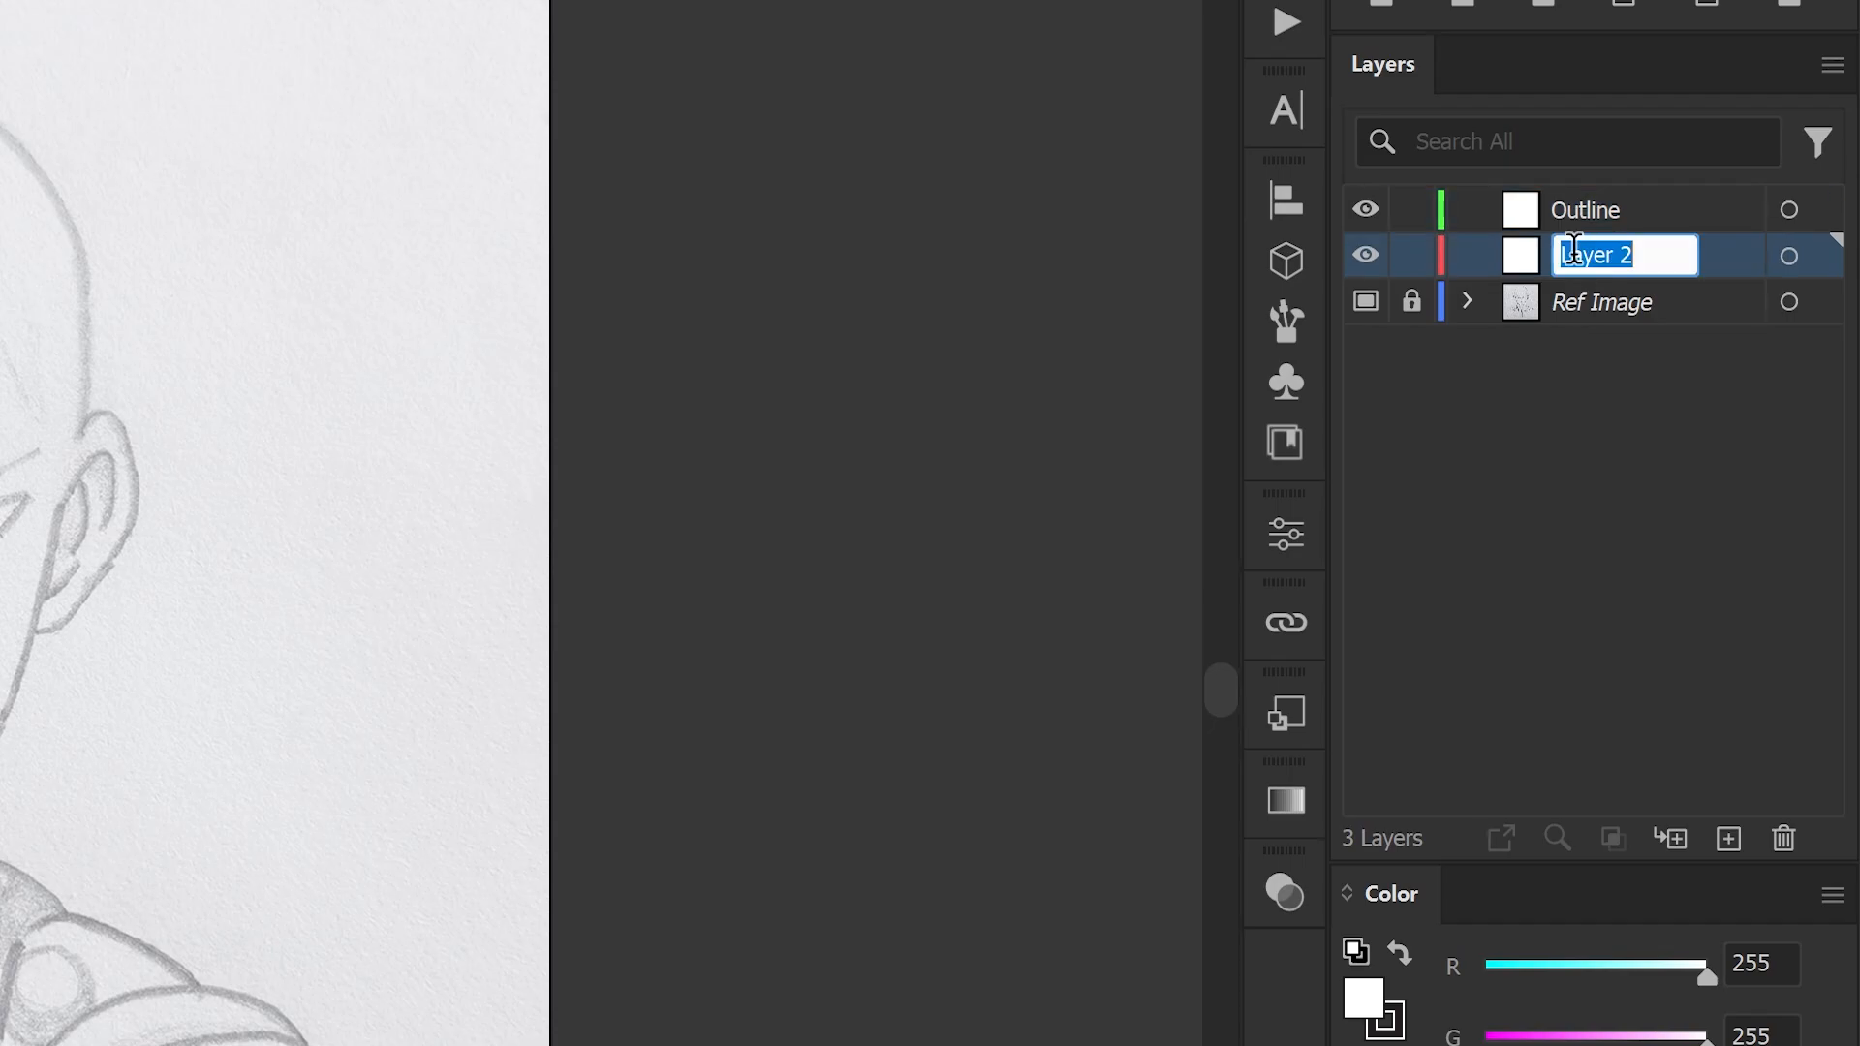
- Rename the middle layer as Colour and lock it
type("Col")
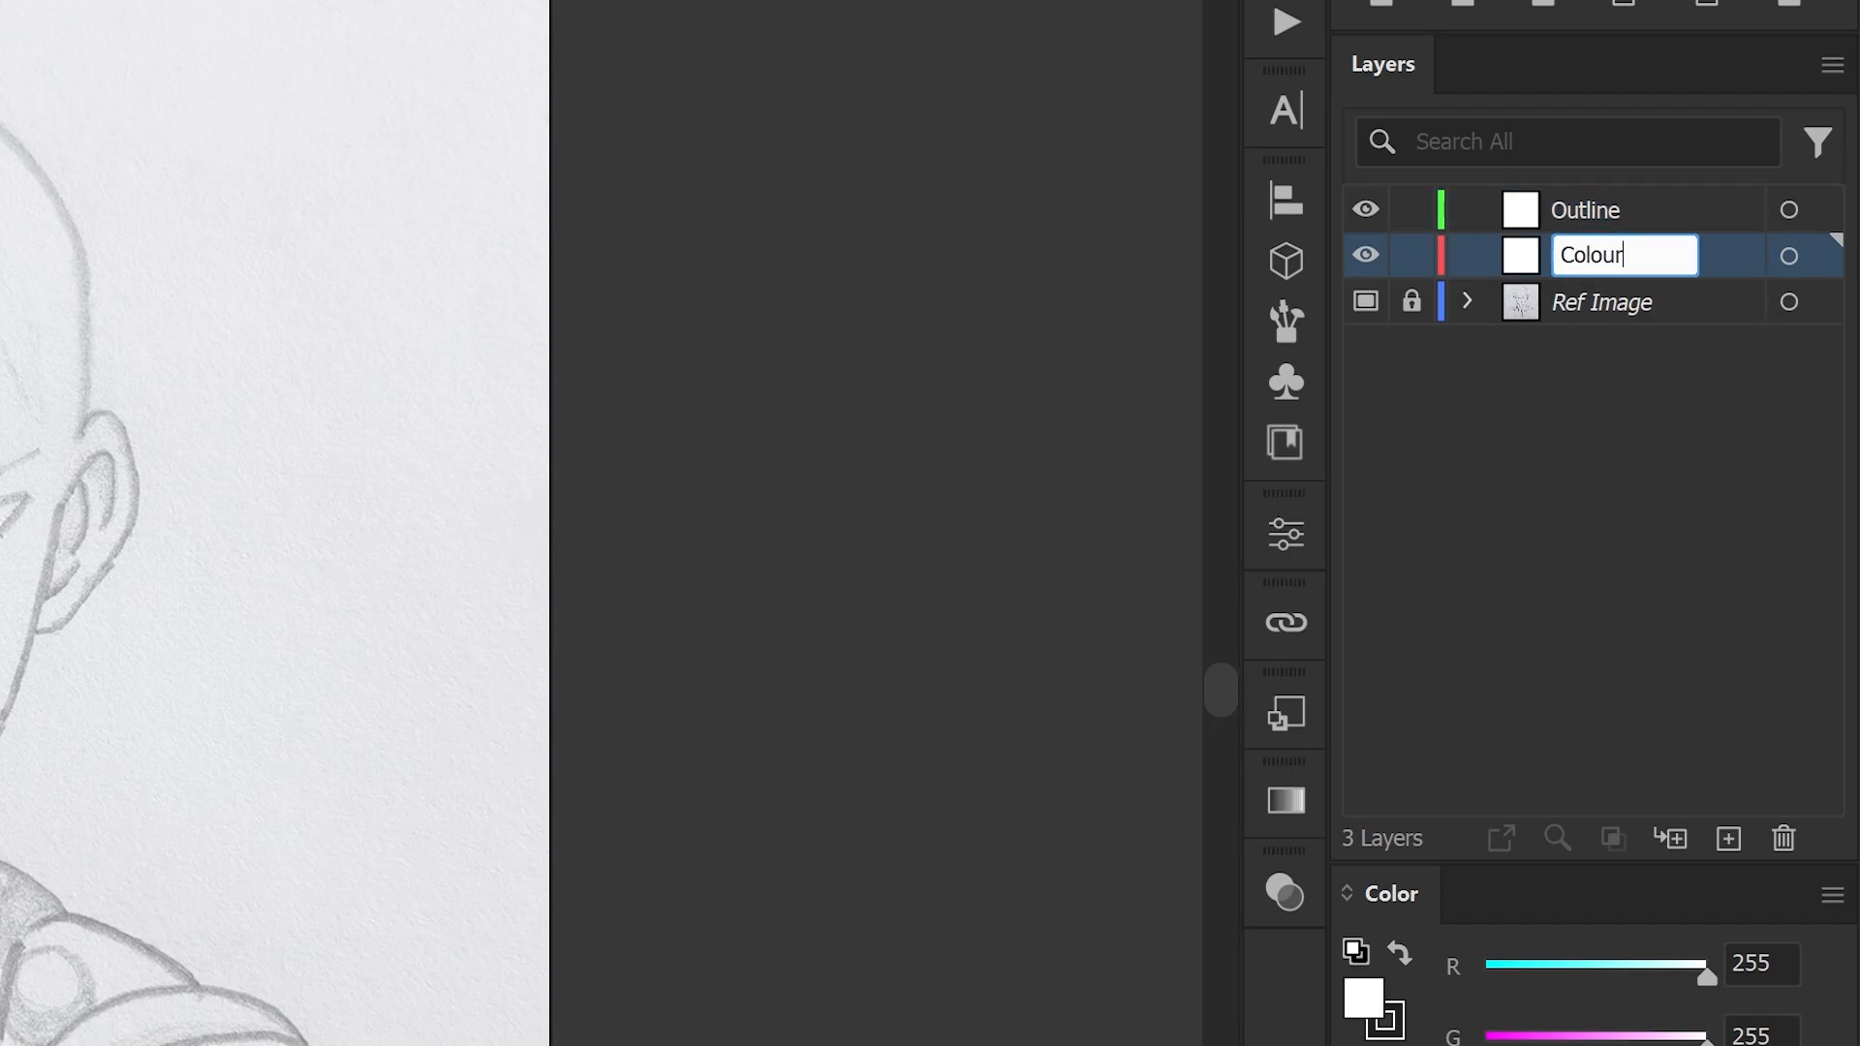
type("our")
key("Return")
left_click(1412, 256)
- On the Outline layer, draw a vertical line spanning the artboard and move it onto the face's centre
left_click(1575, 221)
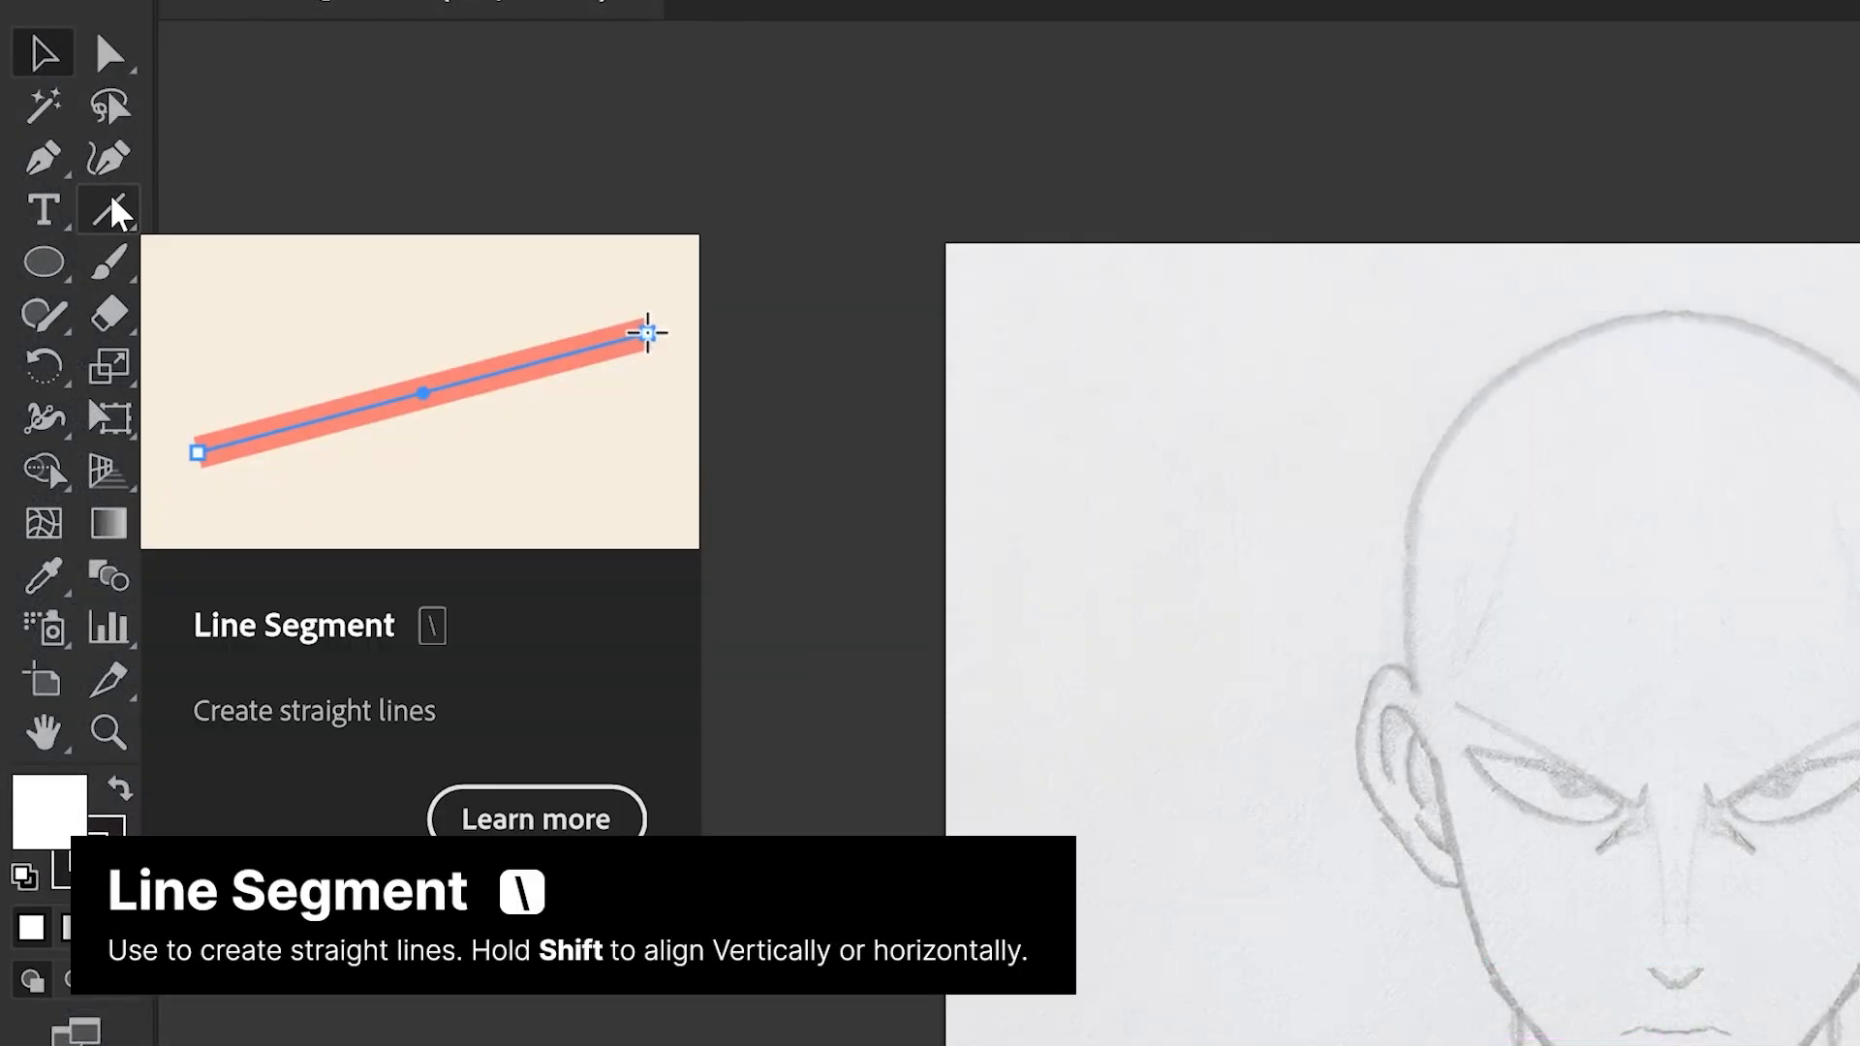
left_click(117, 207)
left_click_drag(559, 223, 559, 948)
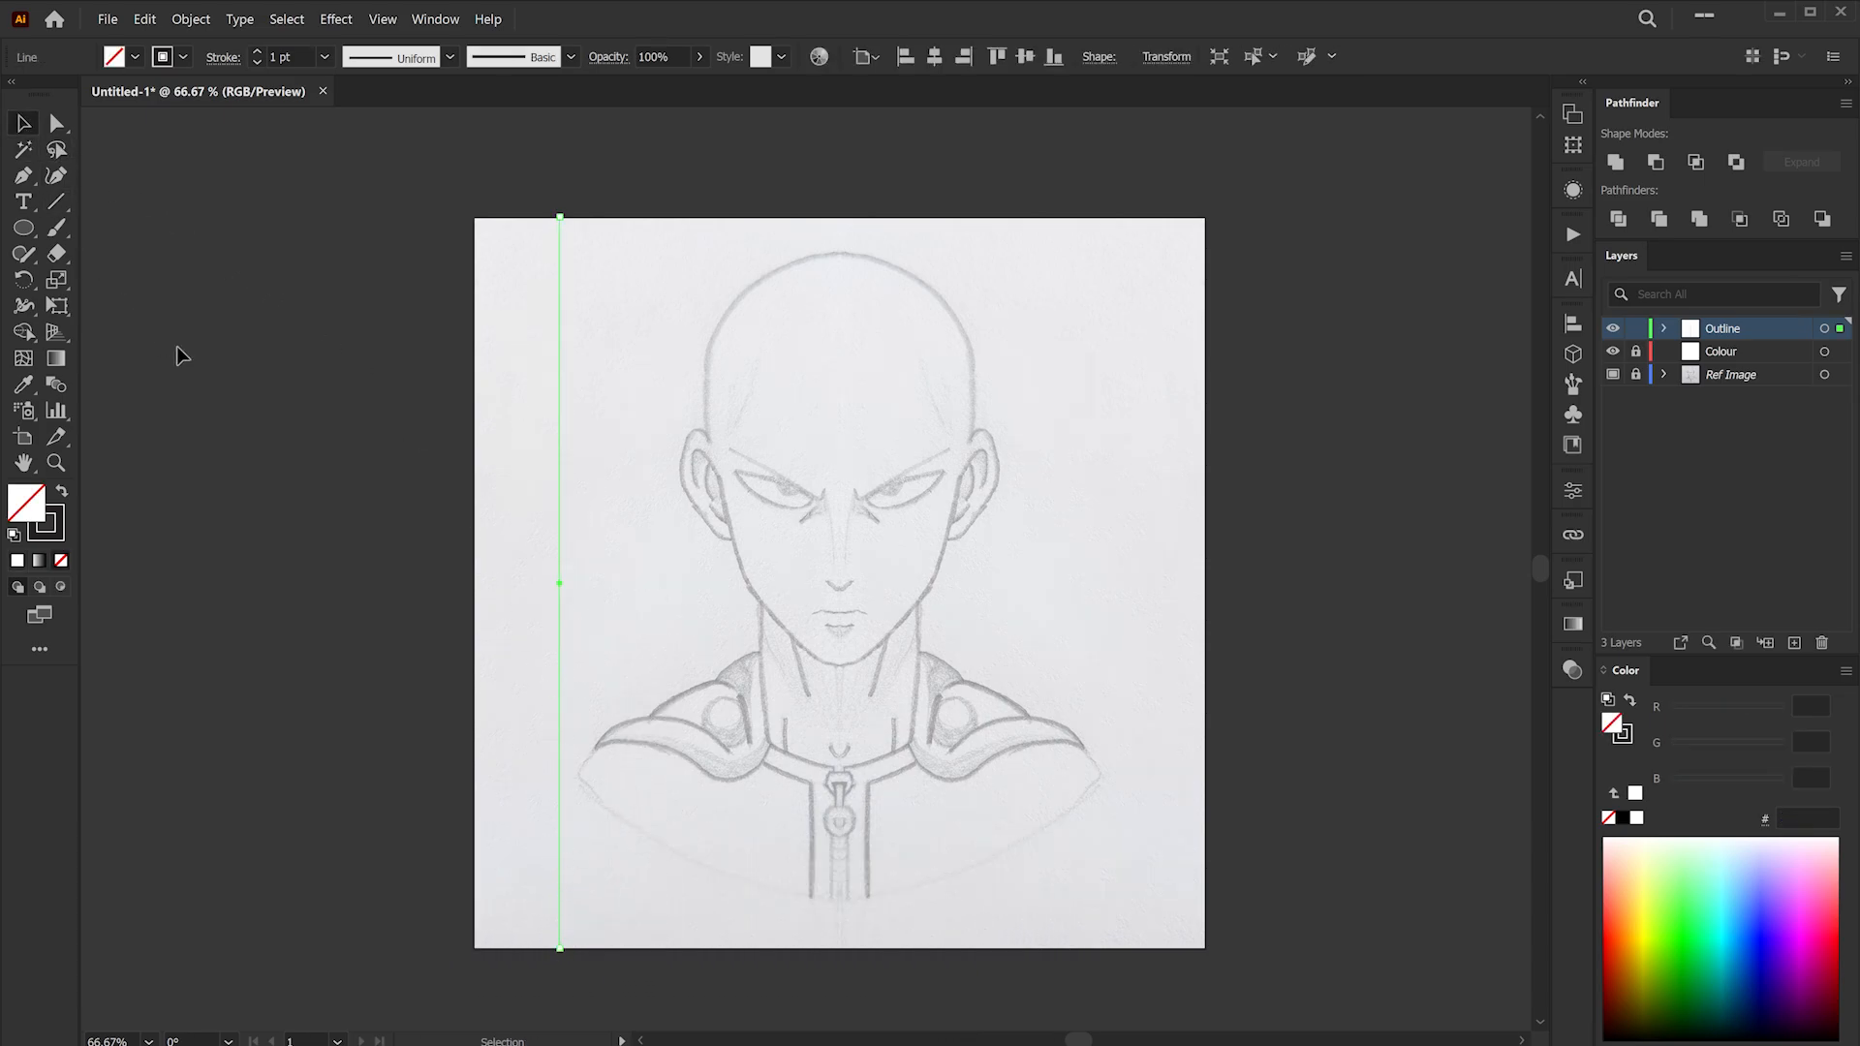
left_click_drag(558, 294, 839, 299)
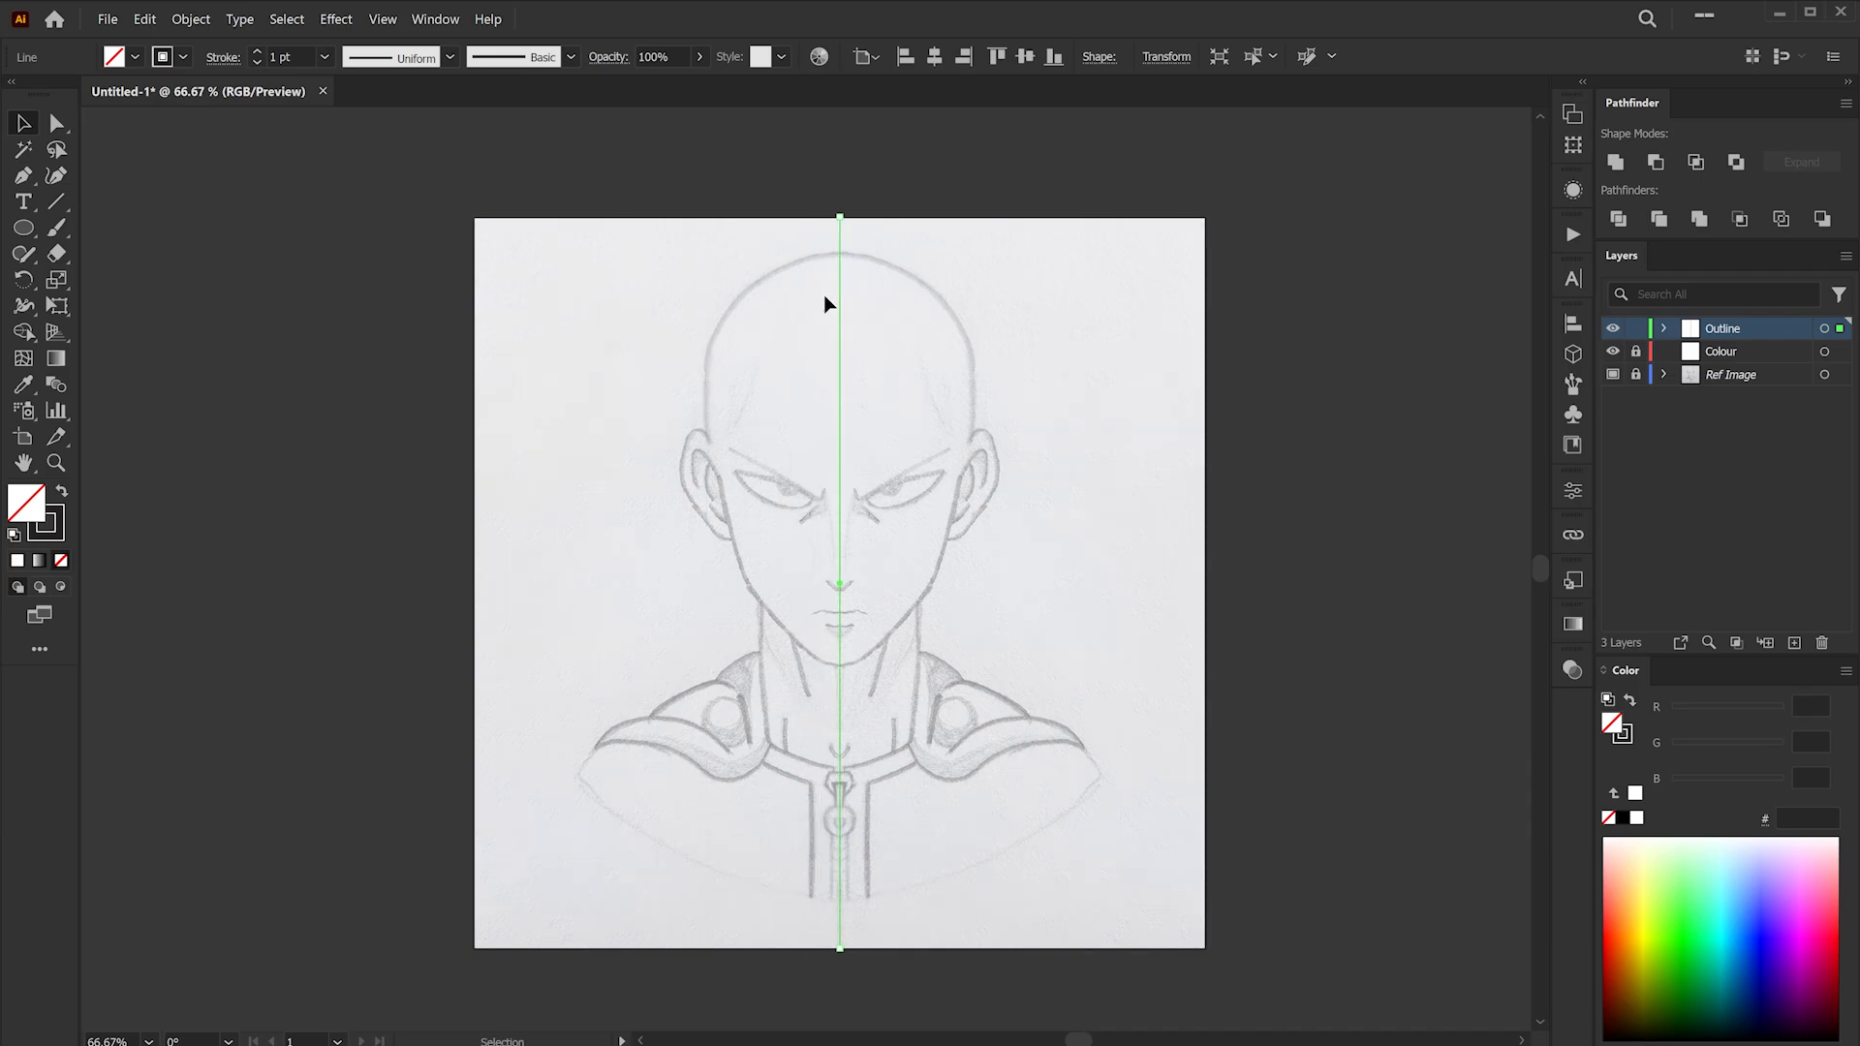
- Apply a Mirror repeat to the centre line
left_click(191, 20)
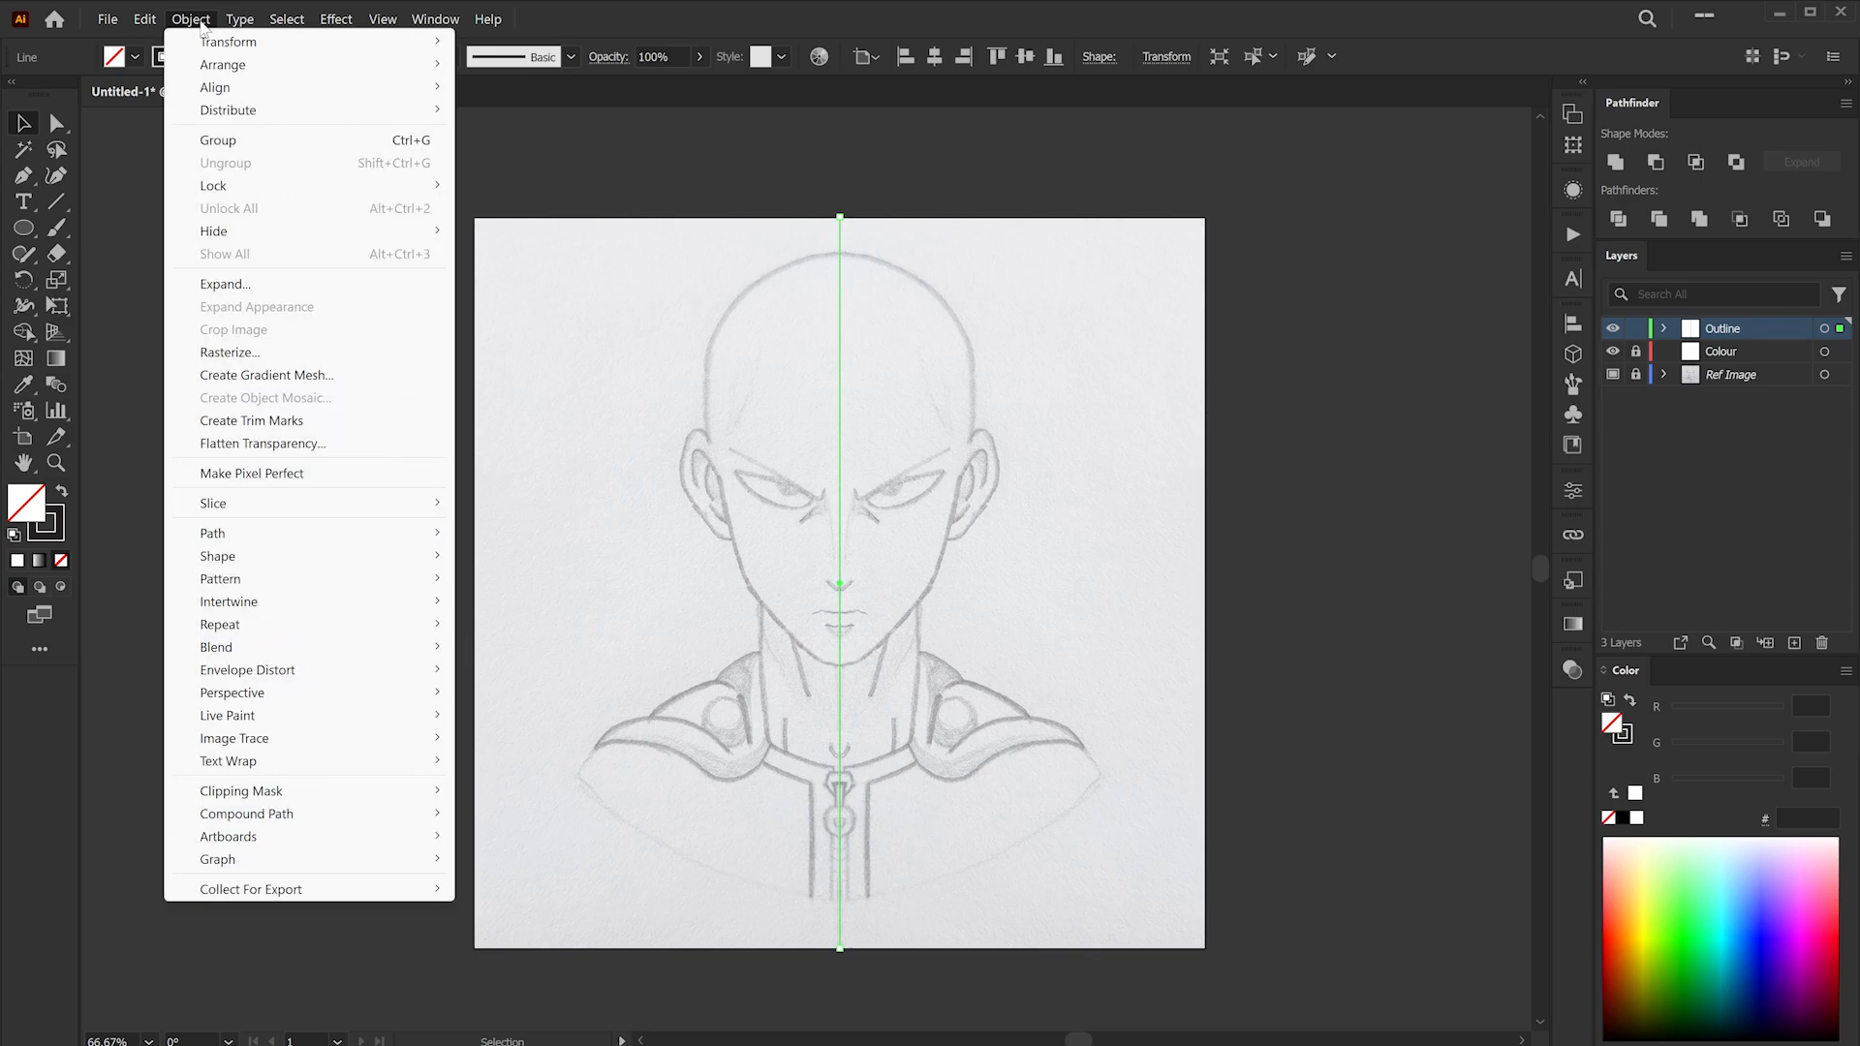
mouse_move(336, 635)
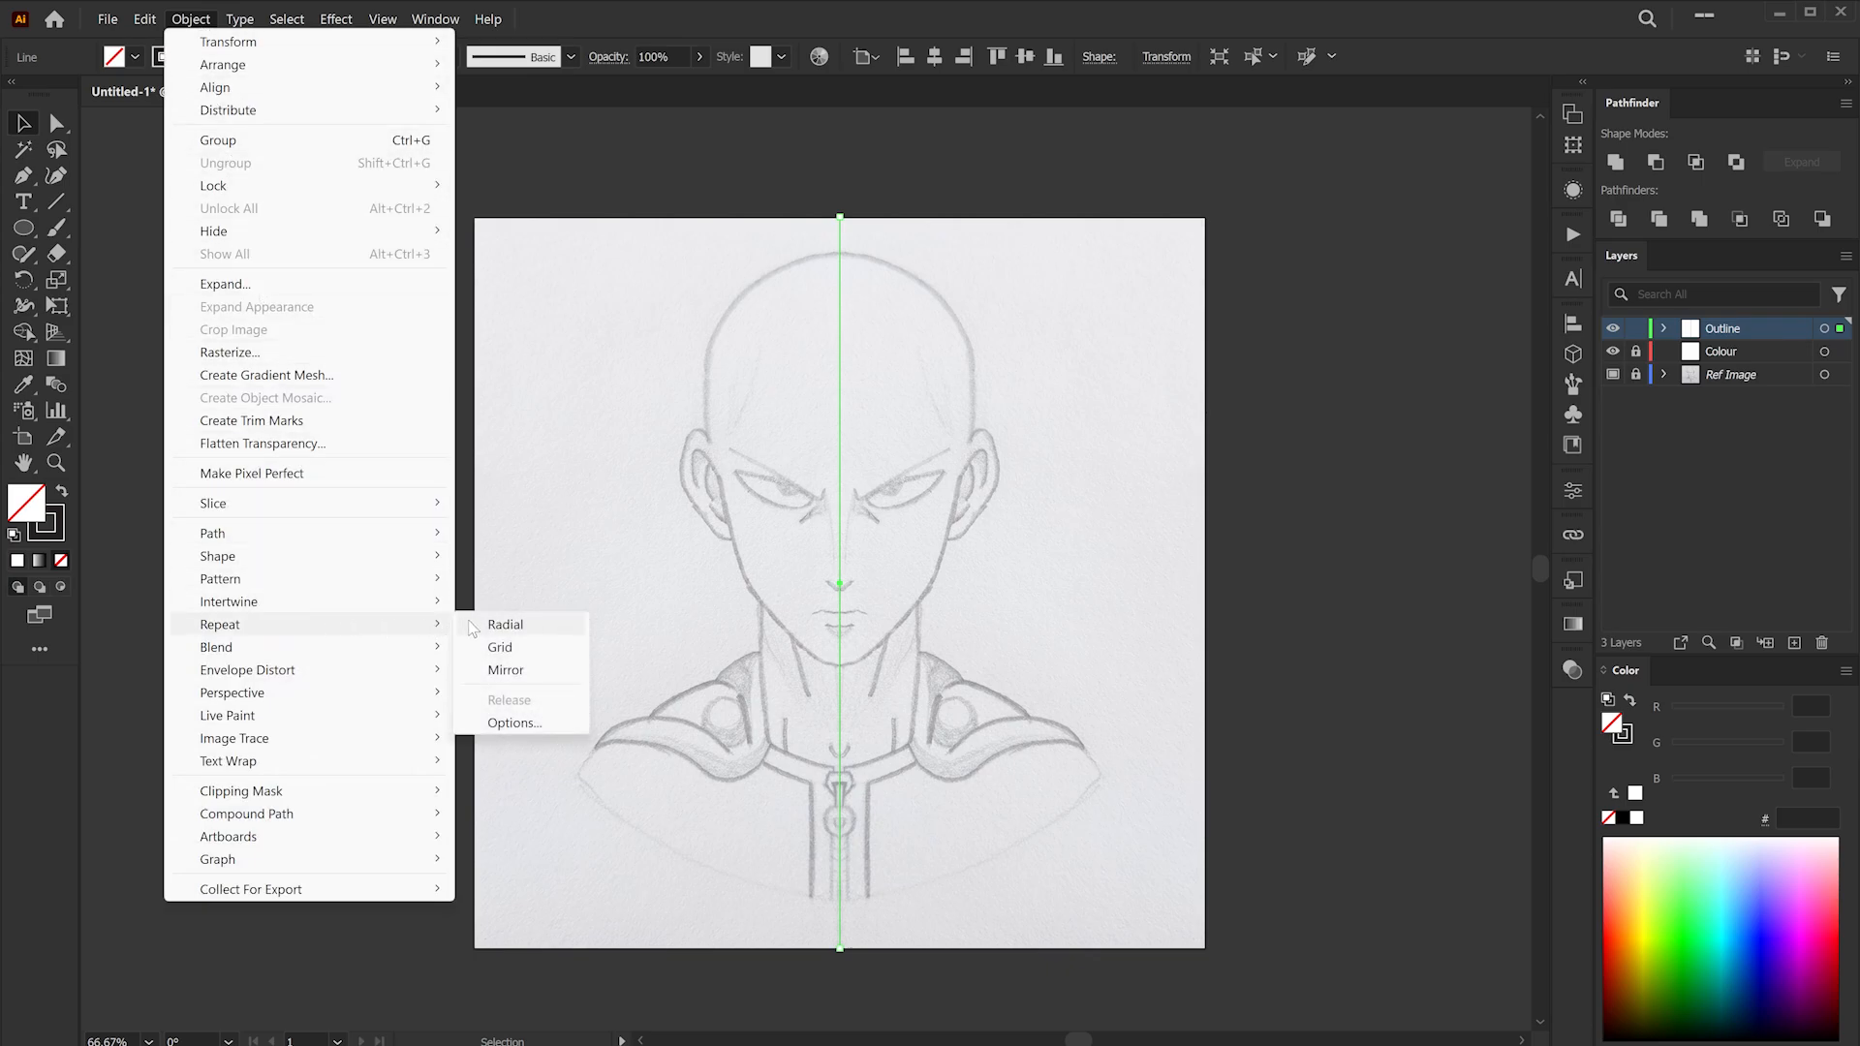
left_click(504, 670)
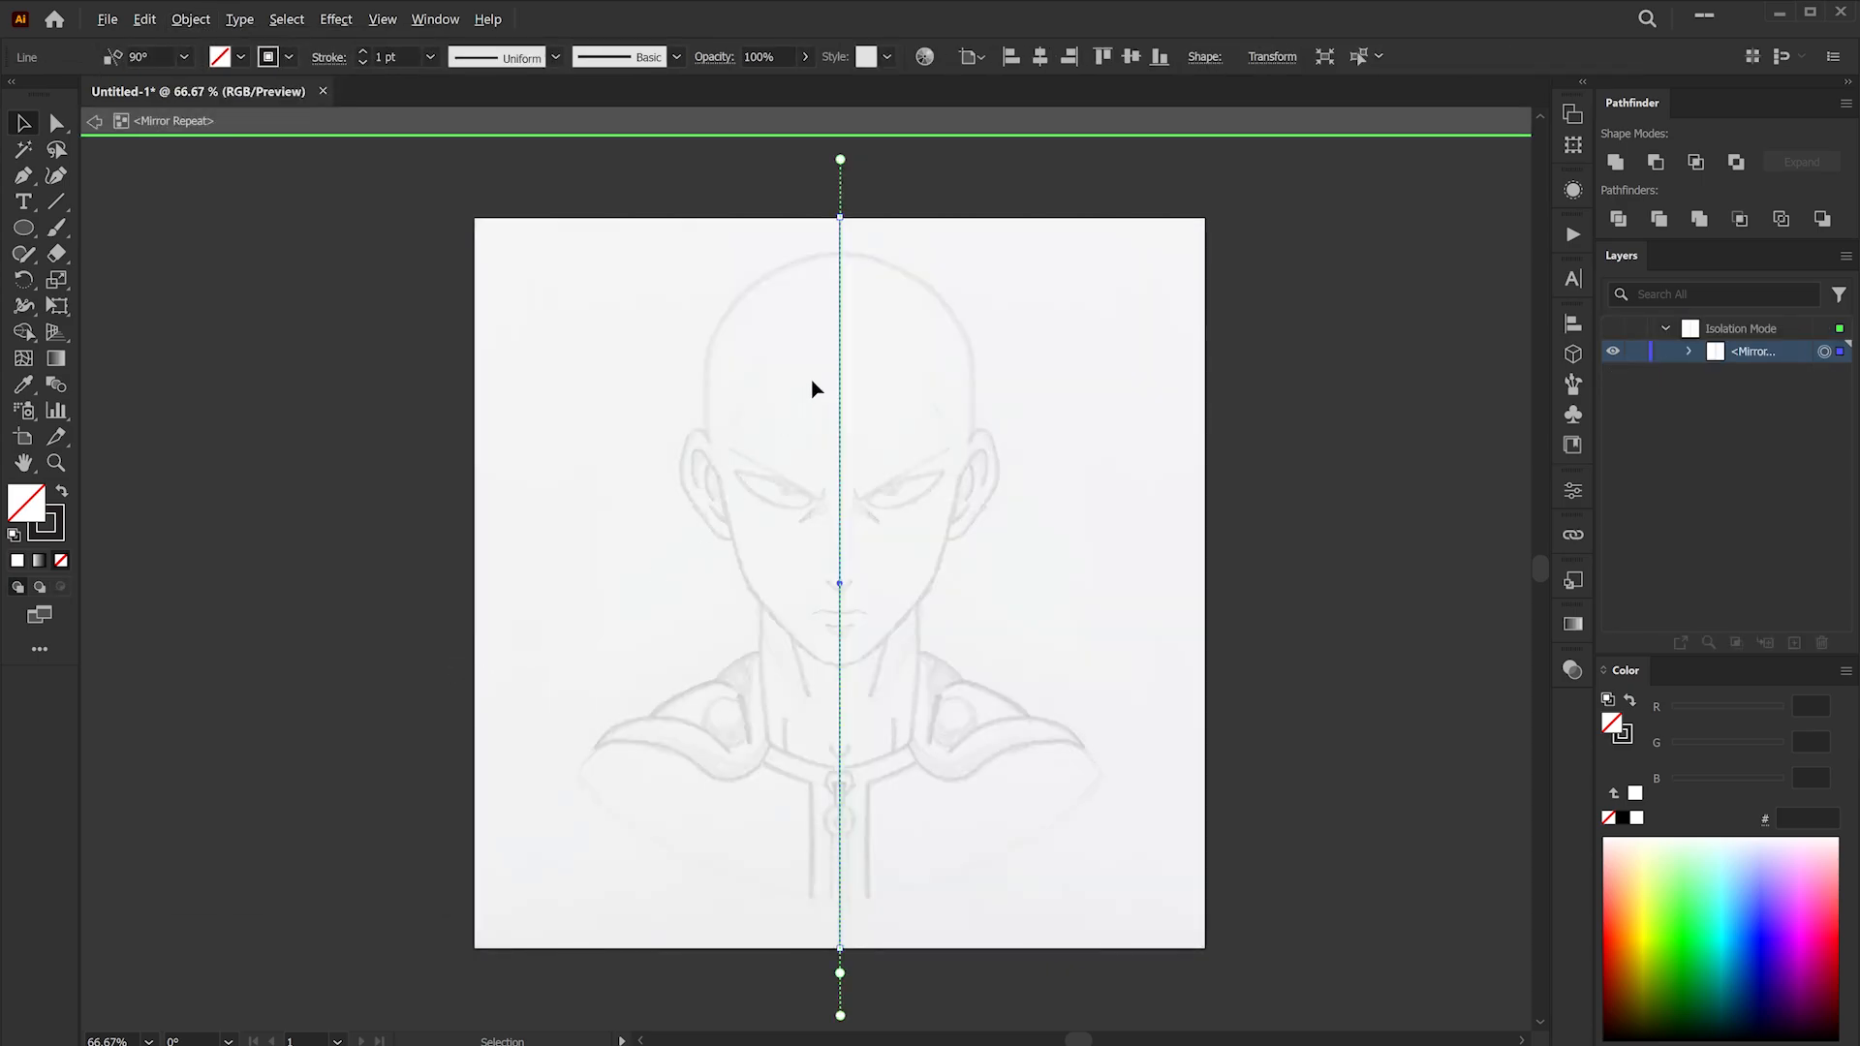
- Nudge the mirror axis so it sits exactly on the centre line
scroll(845, 496, "up", 15)
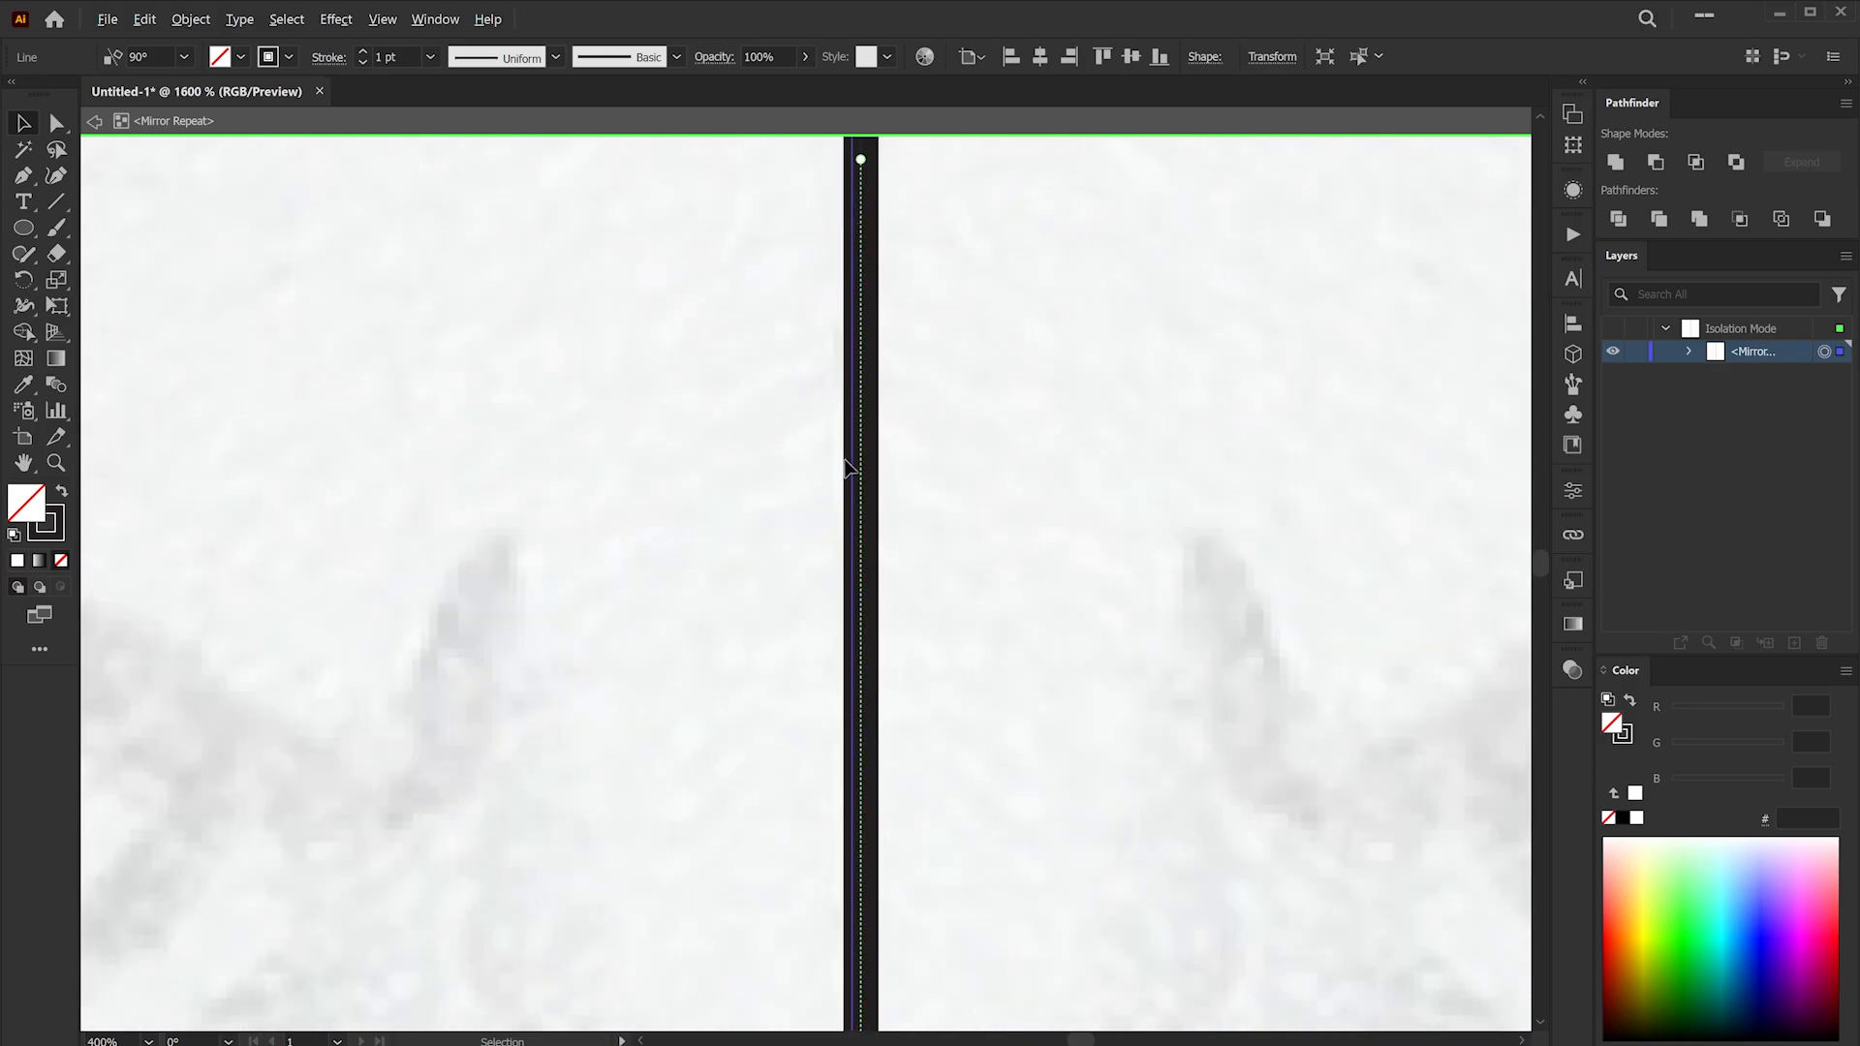
left_click_drag(852, 450, 865, 451)
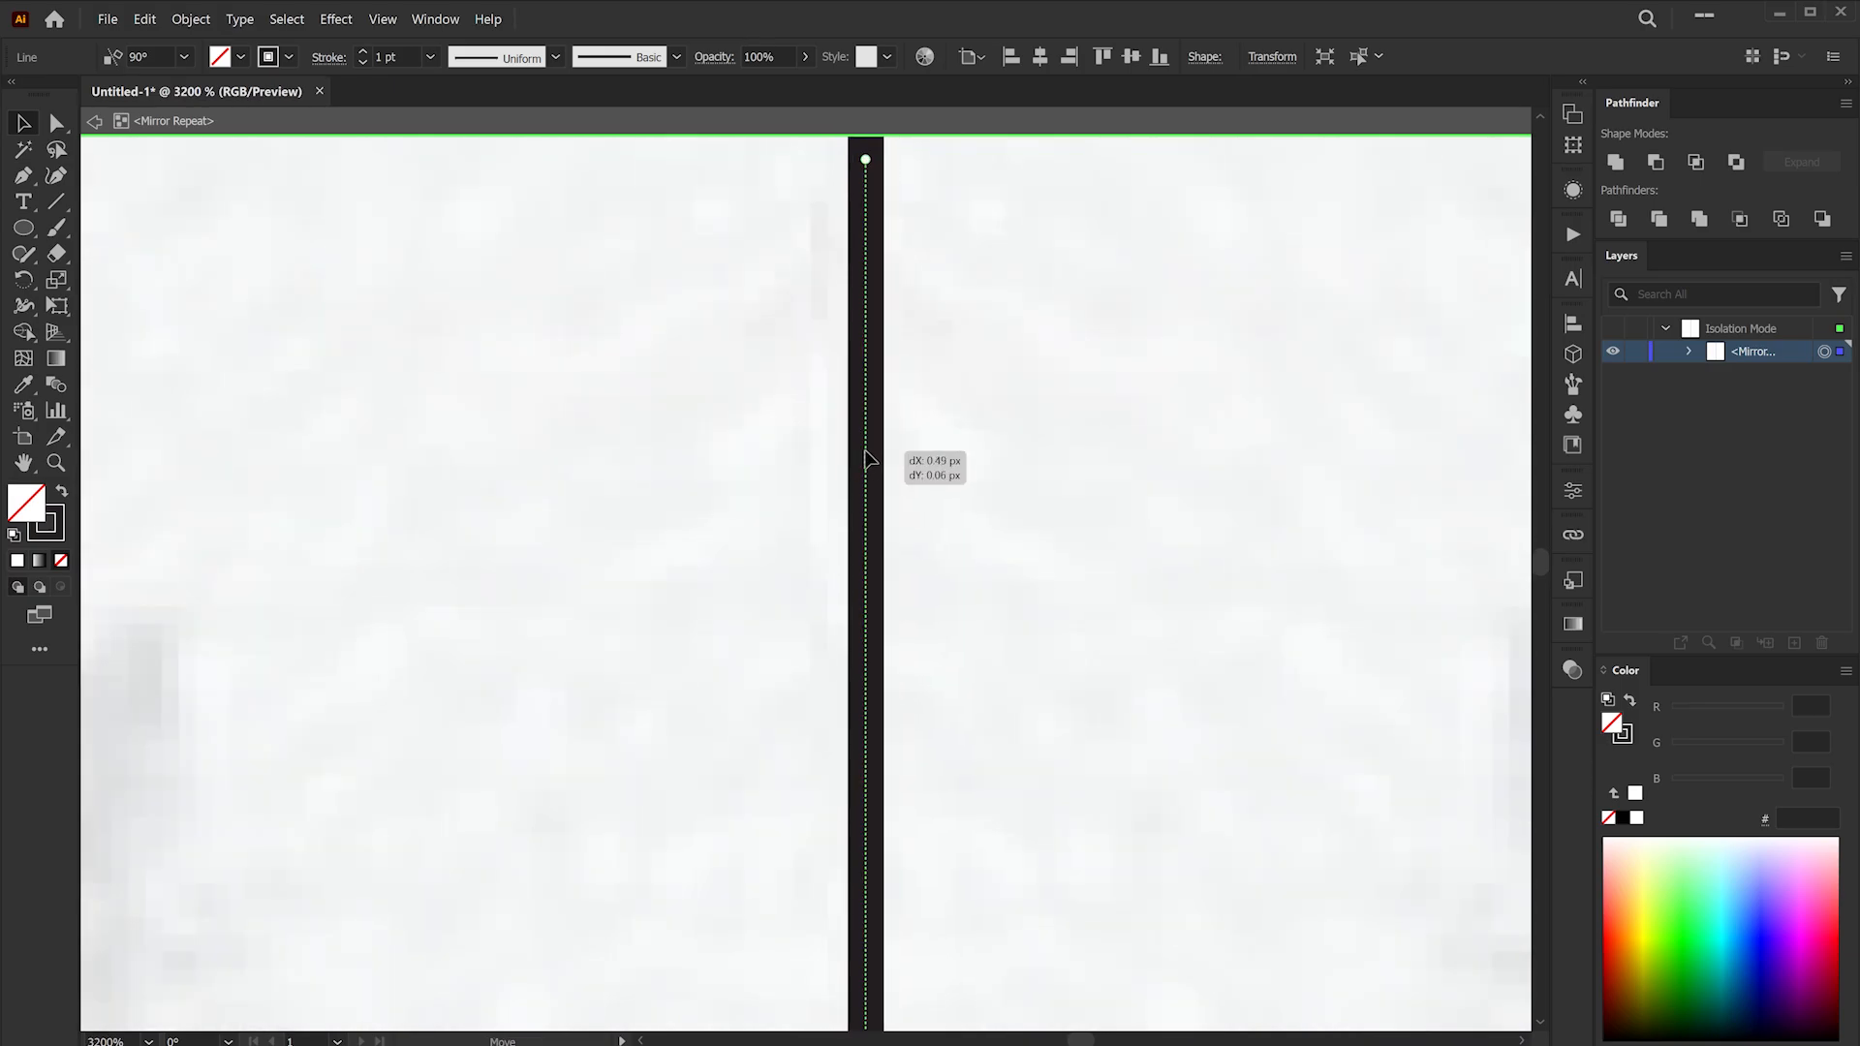
scroll(871, 460, "down", 12)
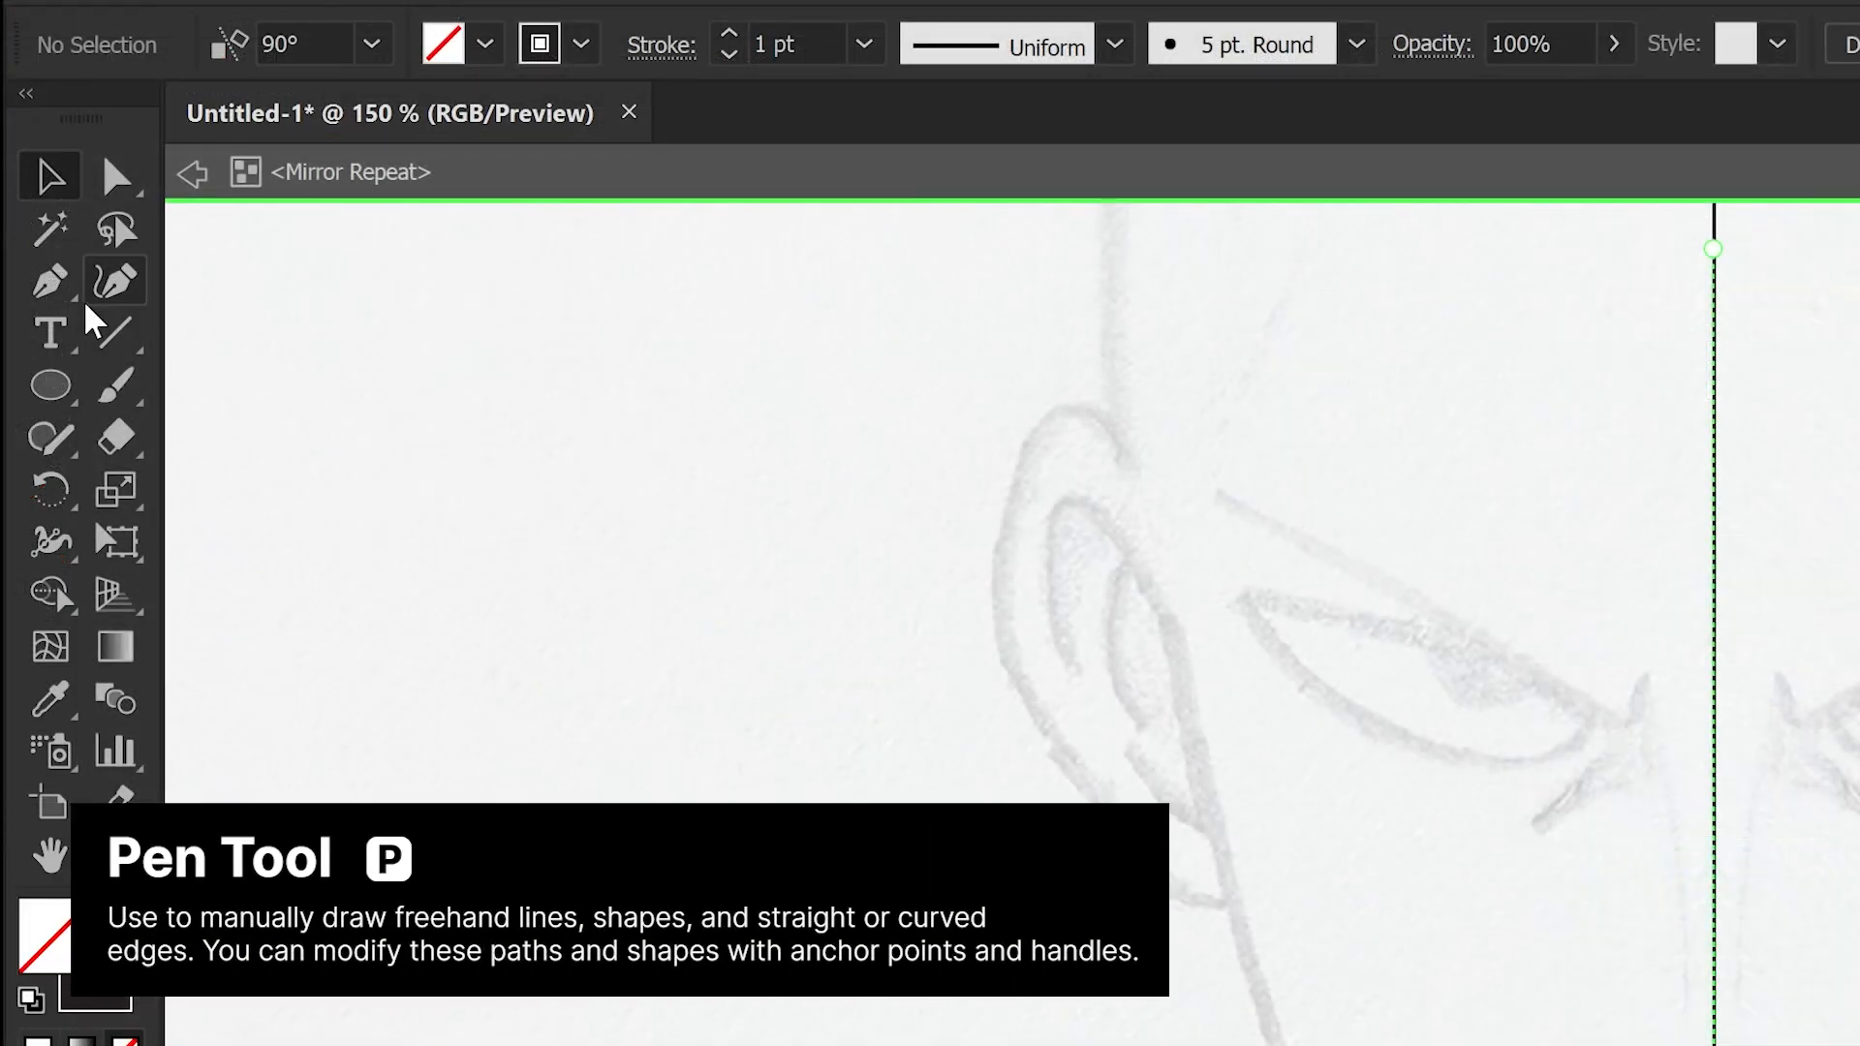
- Switch to the Pen tool and set a 4 pt stroke with round caps and round corners
left_click(30, 184)
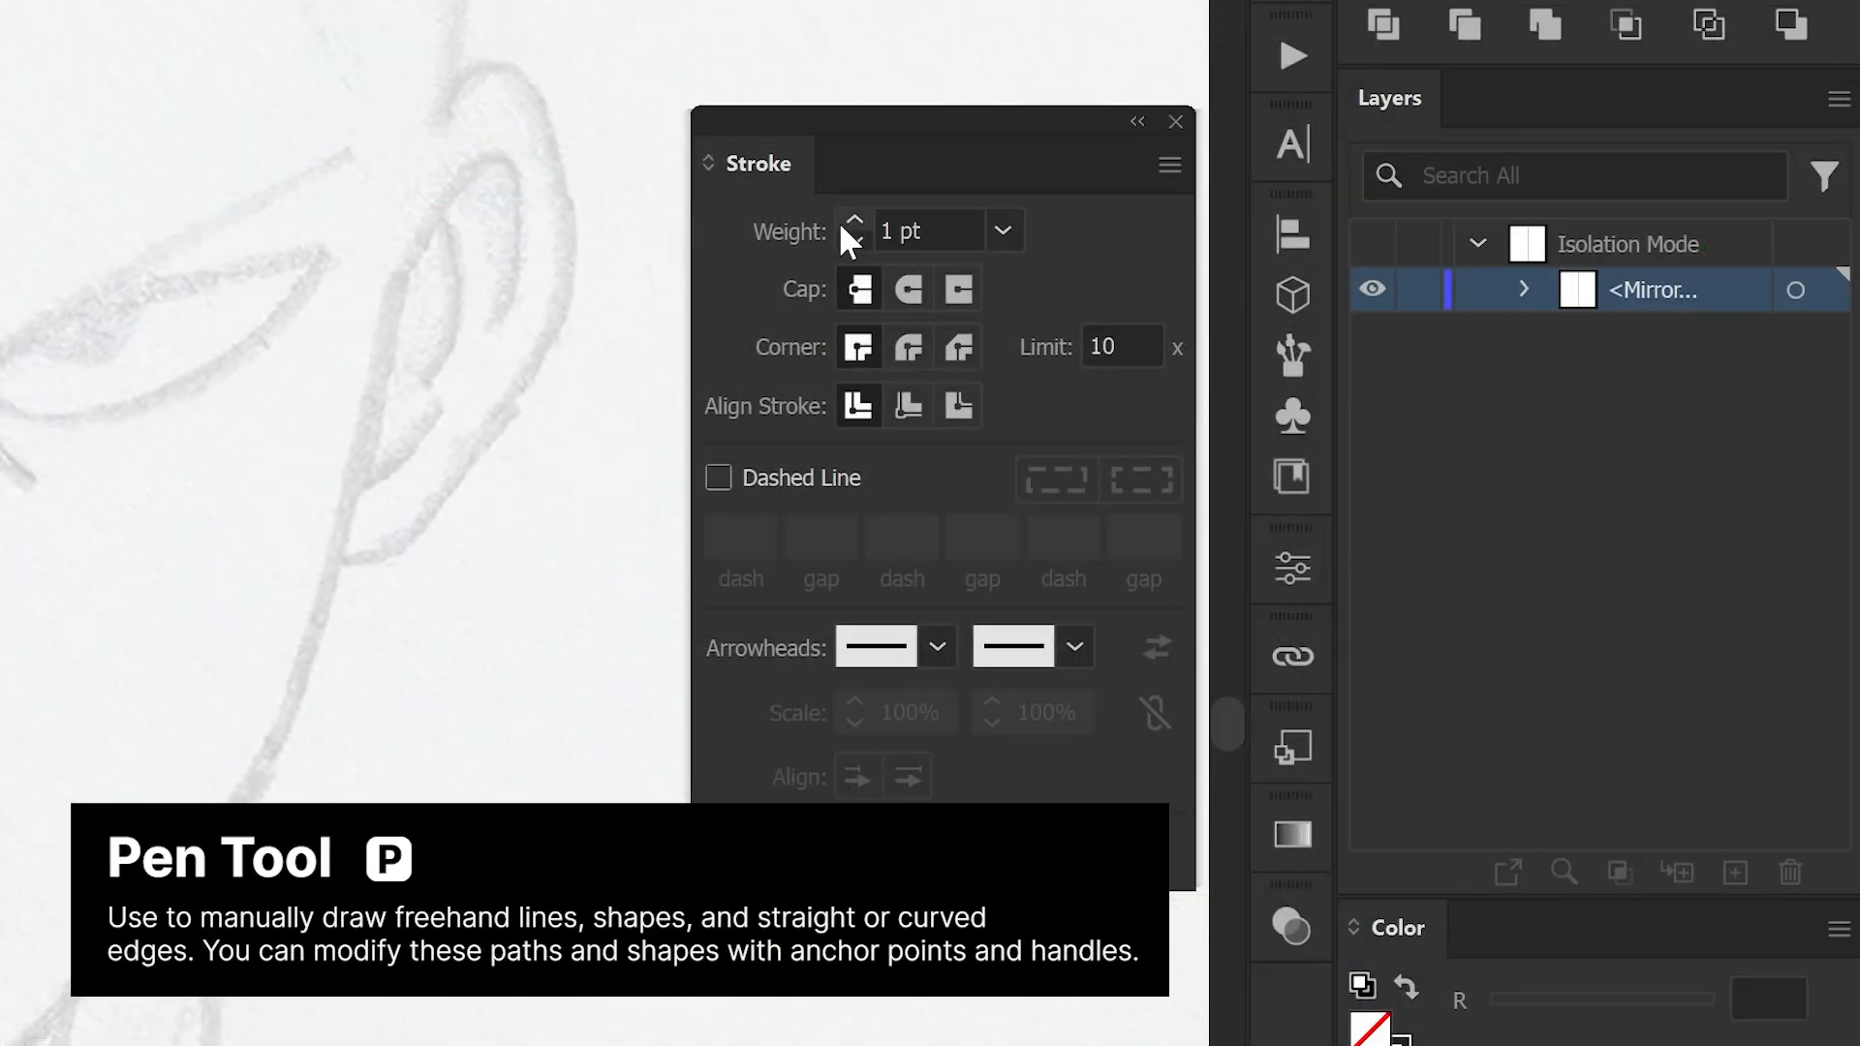
left_click(852, 222)
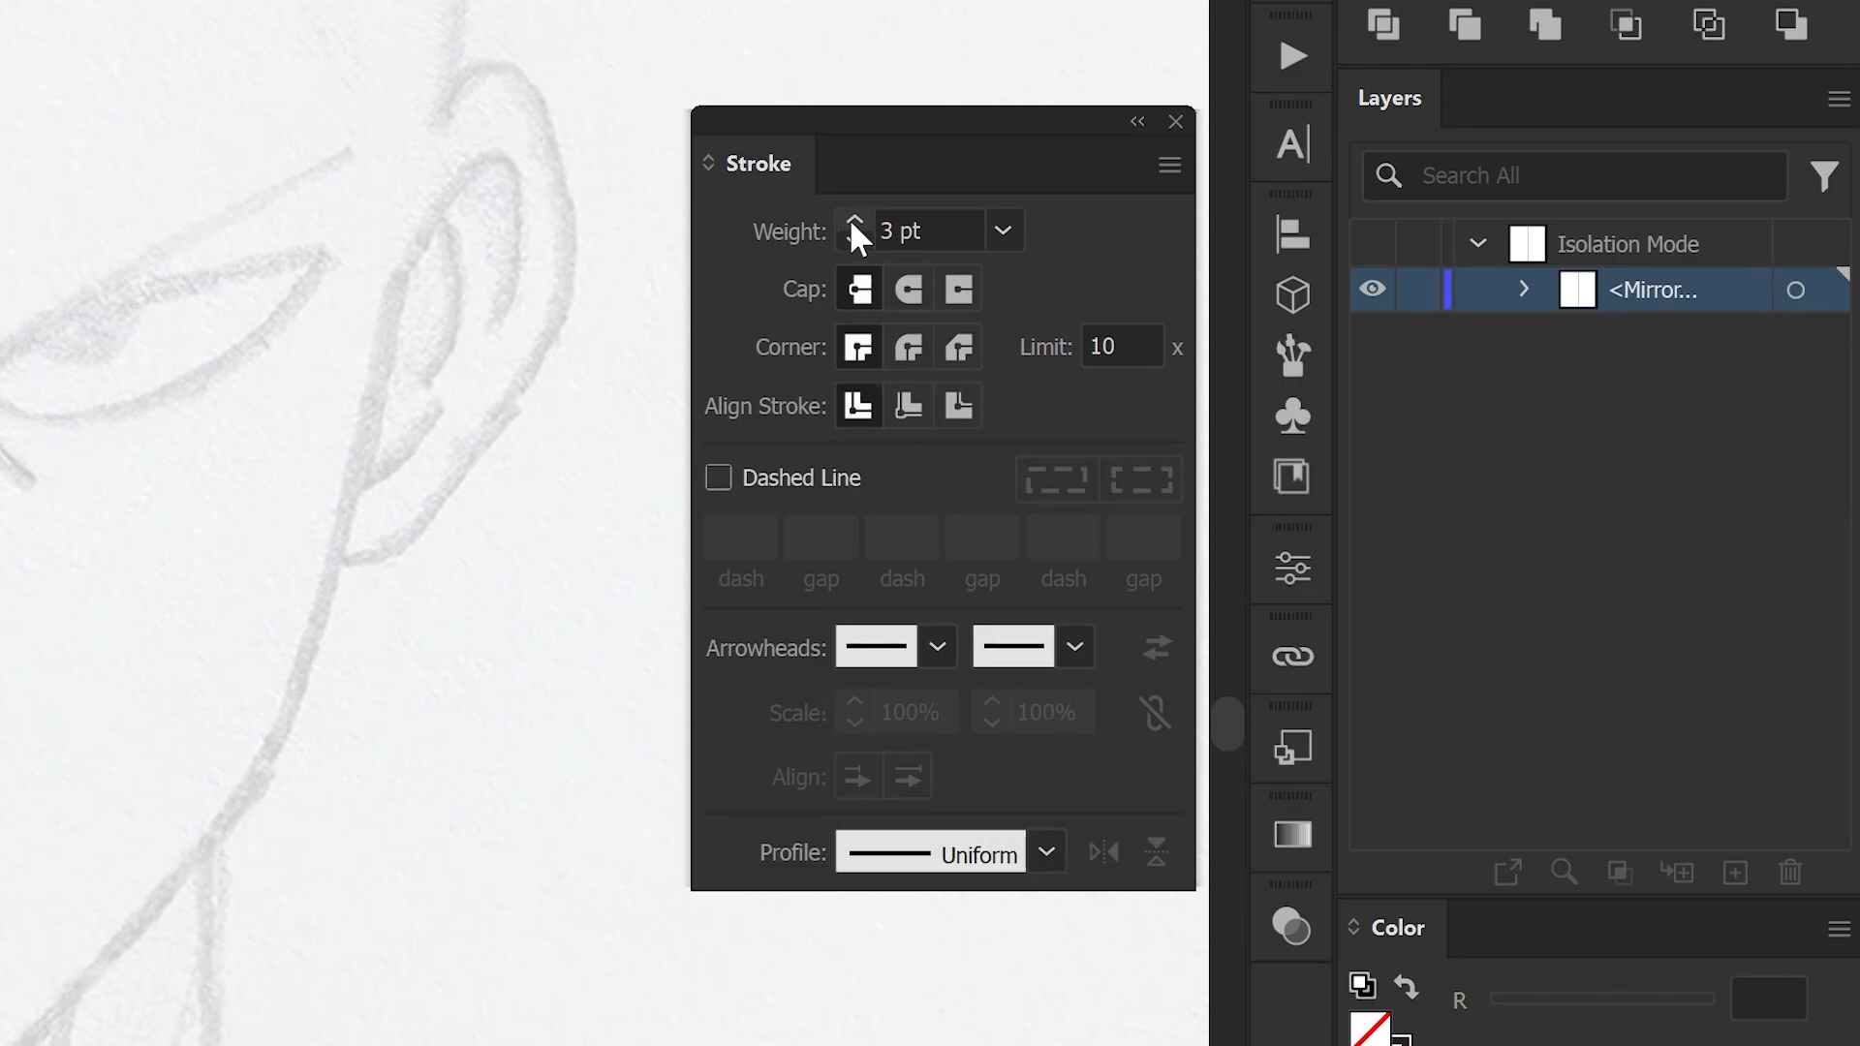
left_click(908, 288)
left_click(912, 345)
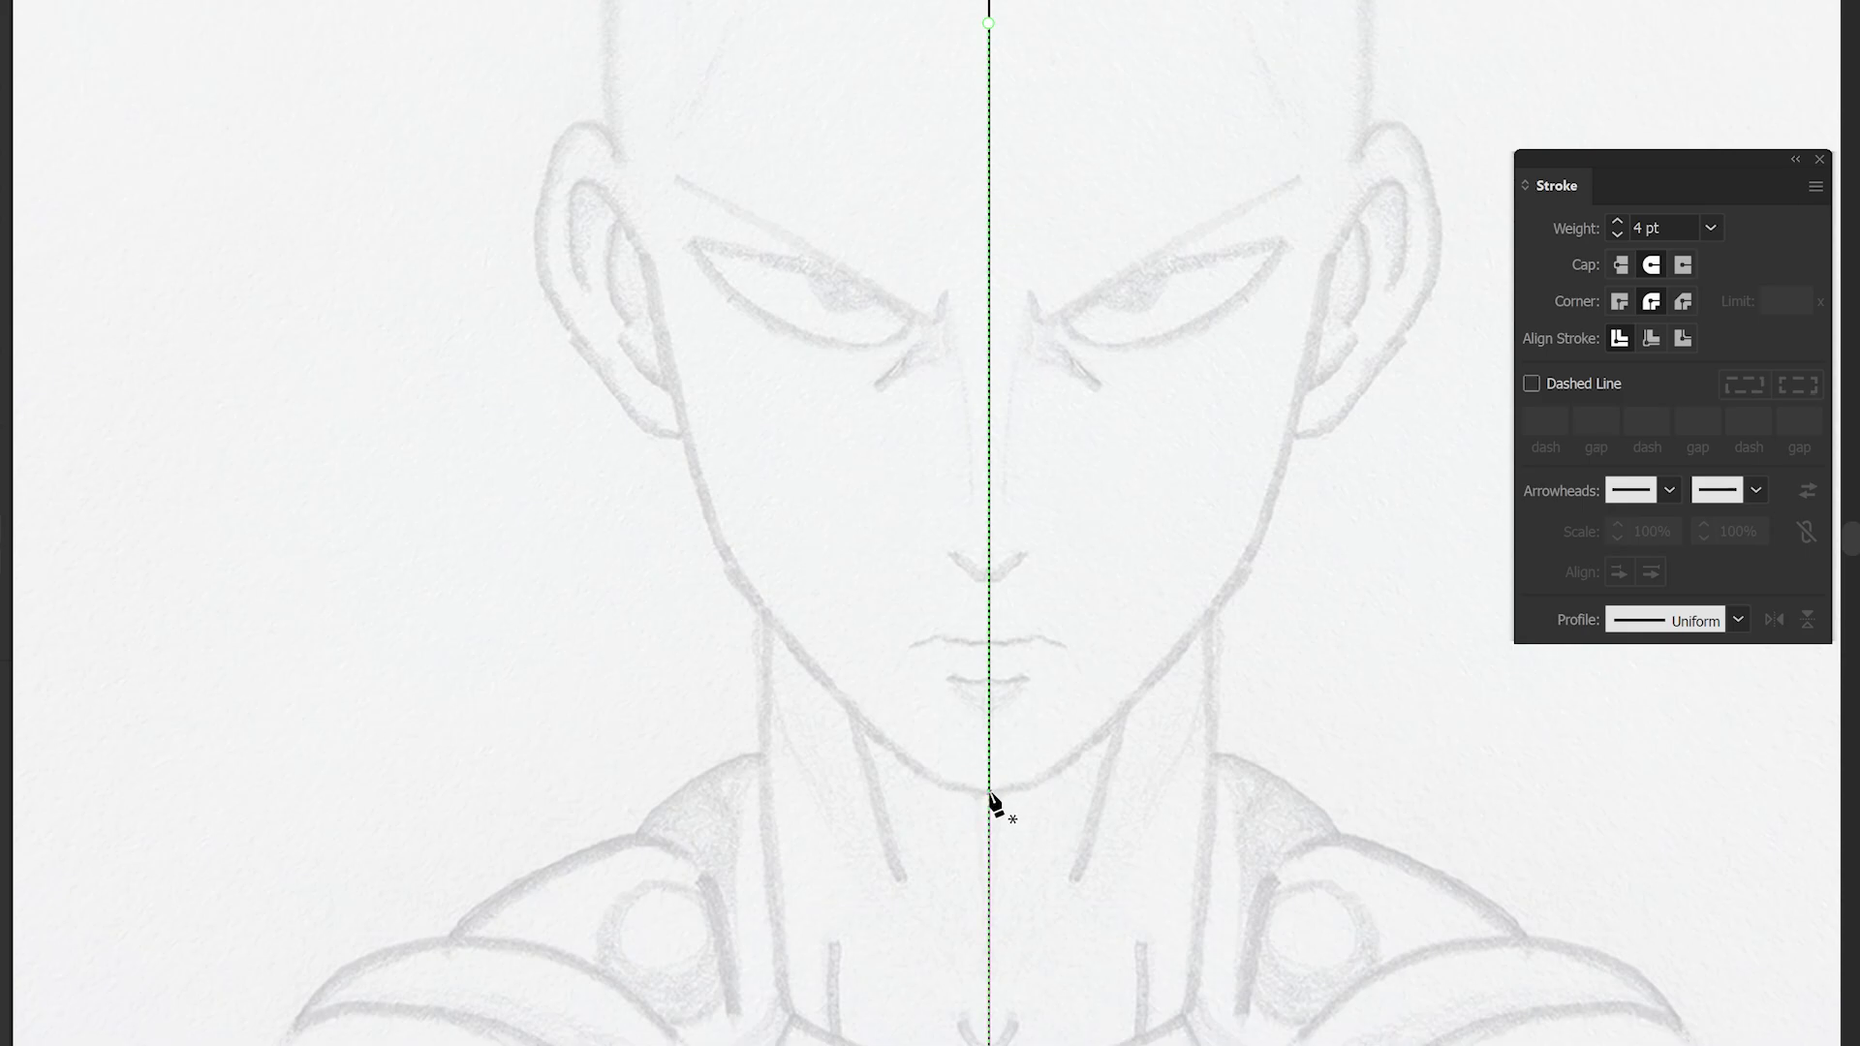
- Trace the jaw from the chin up to the ear and around the outer ear
scroll(995, 802, "up", 3)
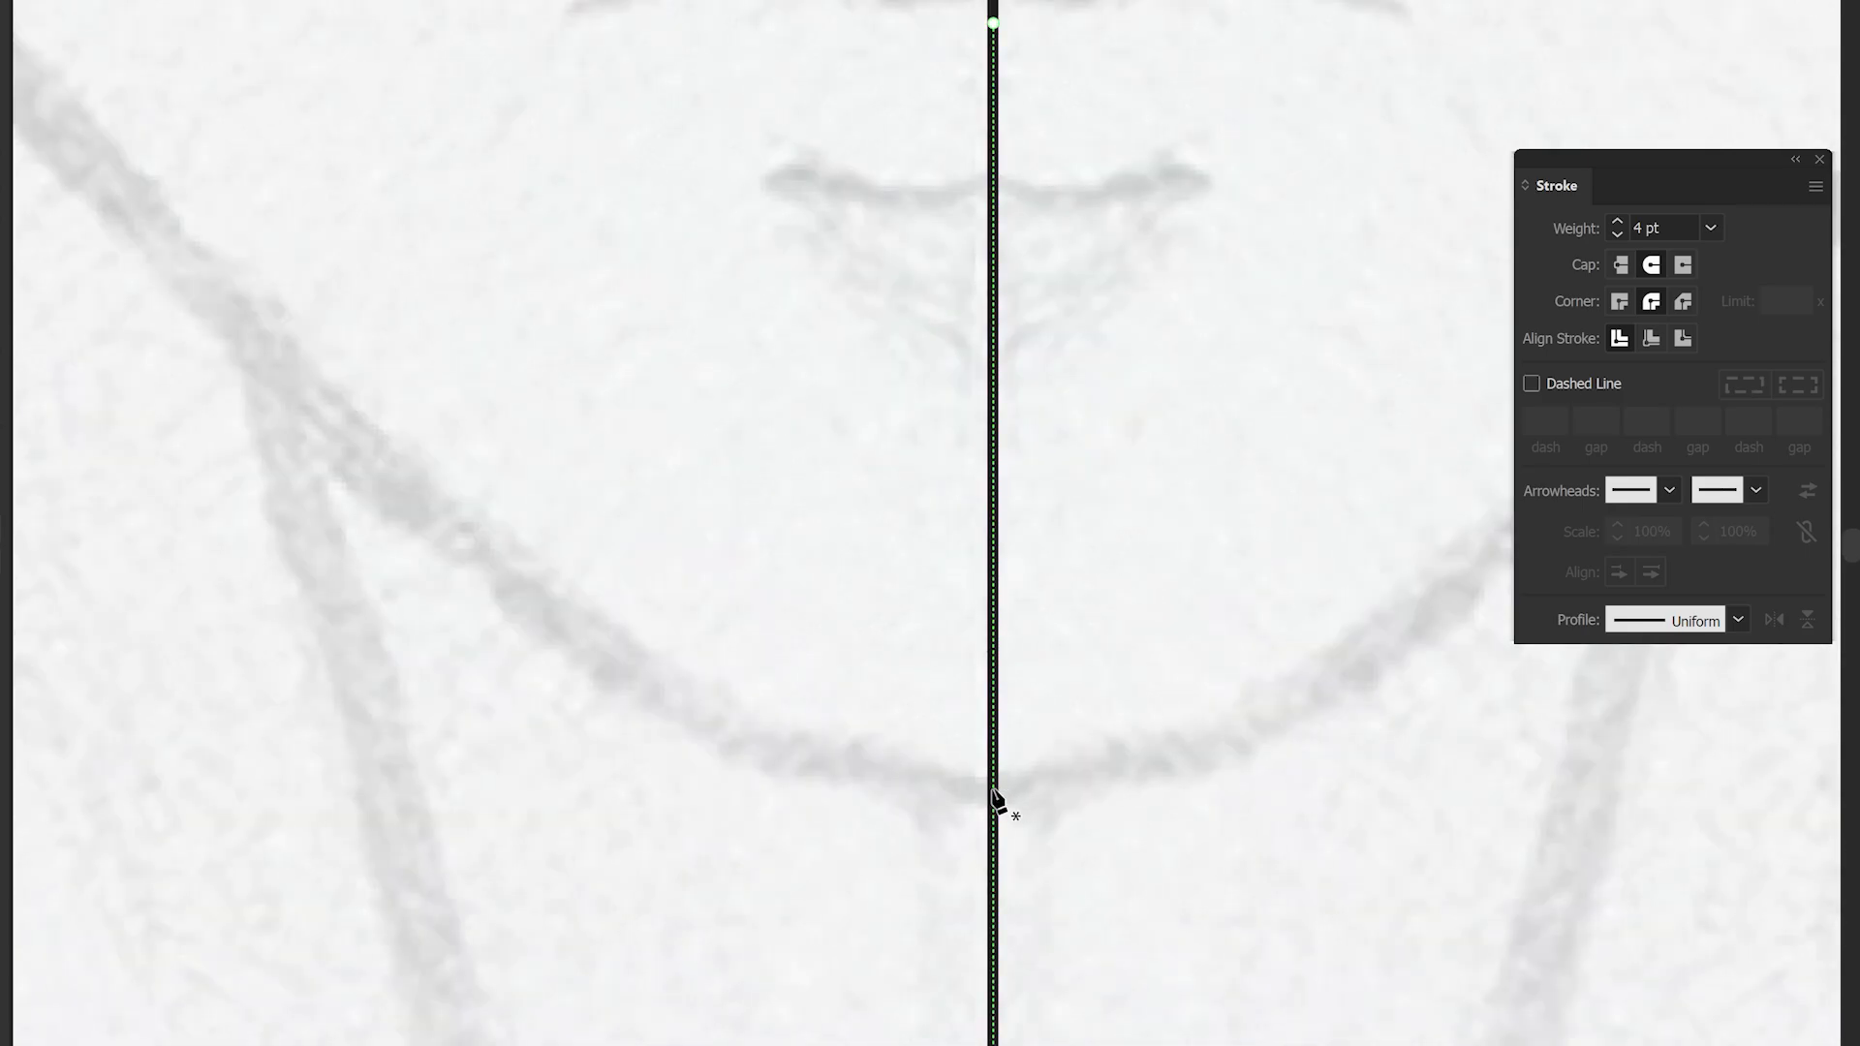
left_click_drag(896, 800, 776, 810)
scroll(775, 812, "down", 3)
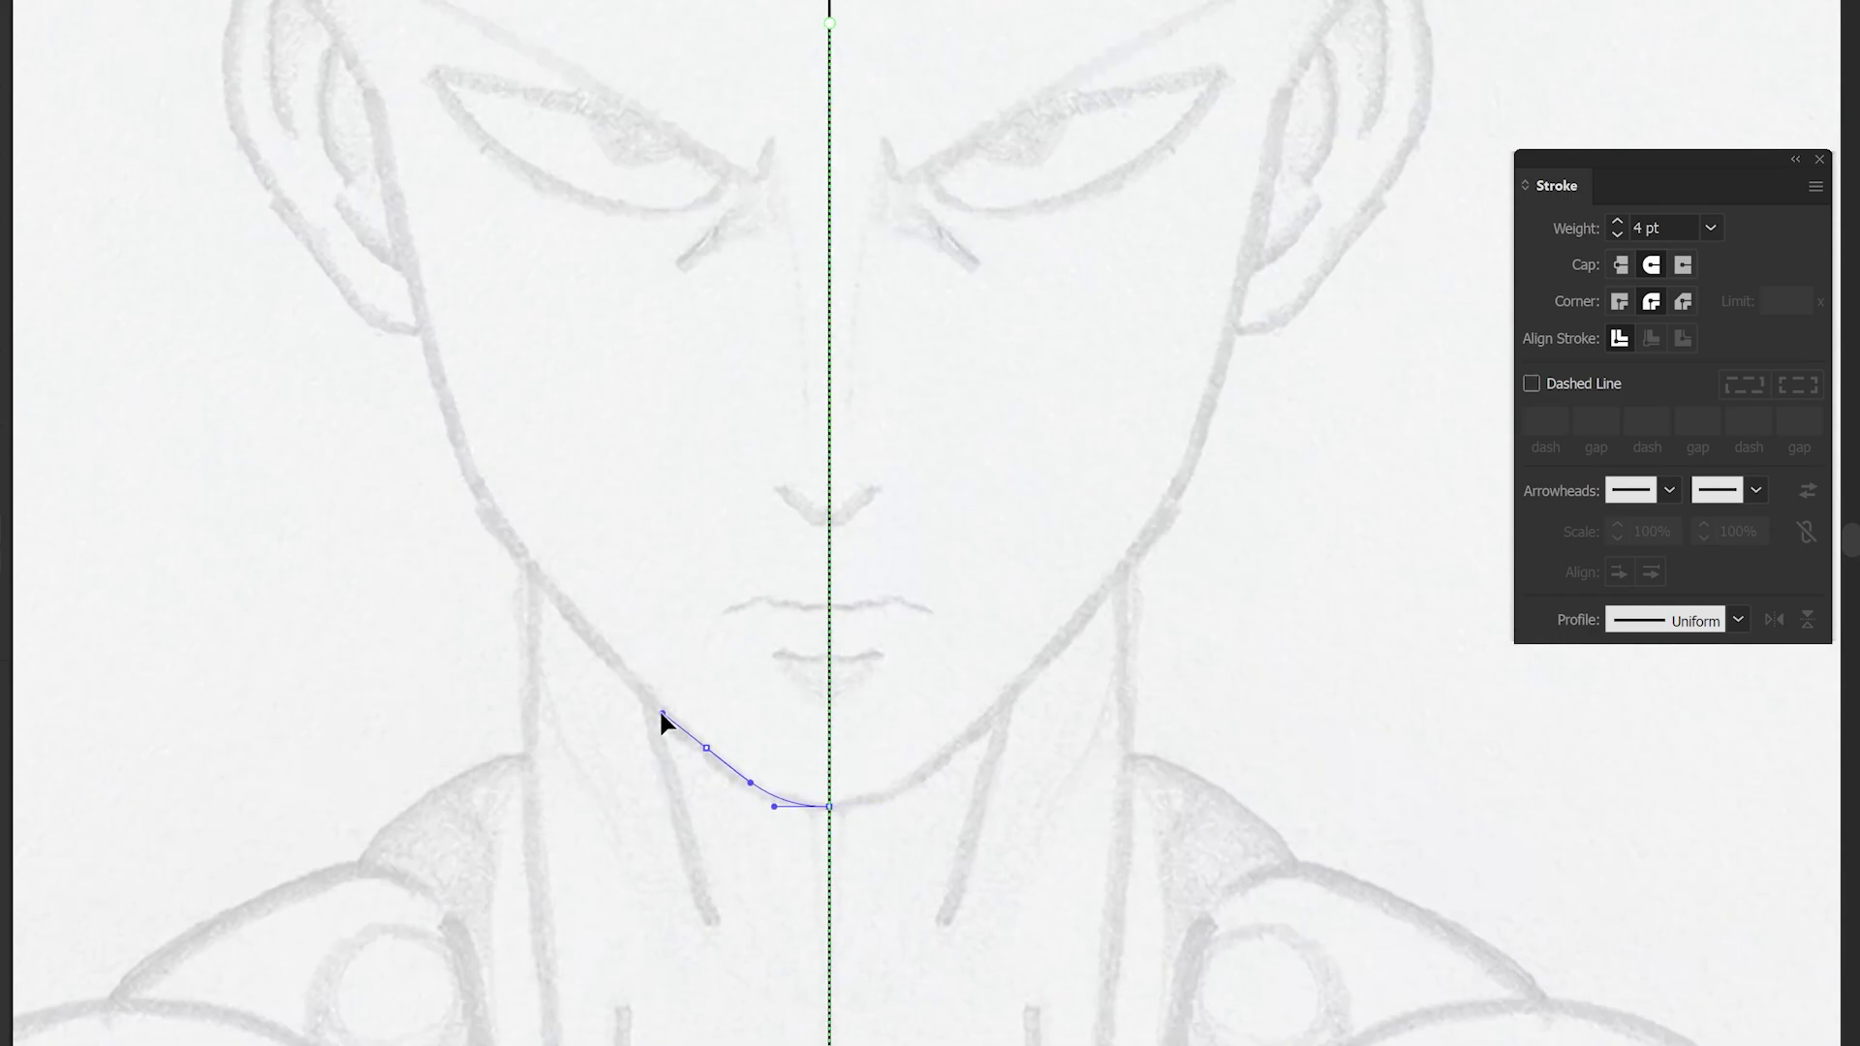
left_click_drag(661, 715, 661, 714)
left_click_drag(448, 437, 448, 437)
left_click_drag(432, 356, 685, 635)
mouse_move(629, 377)
left_mouse_down()
mouse_move(619, 274)
mouse_move(504, 236)
left_mouse_up()
scroll(561, 313, "up", 2)
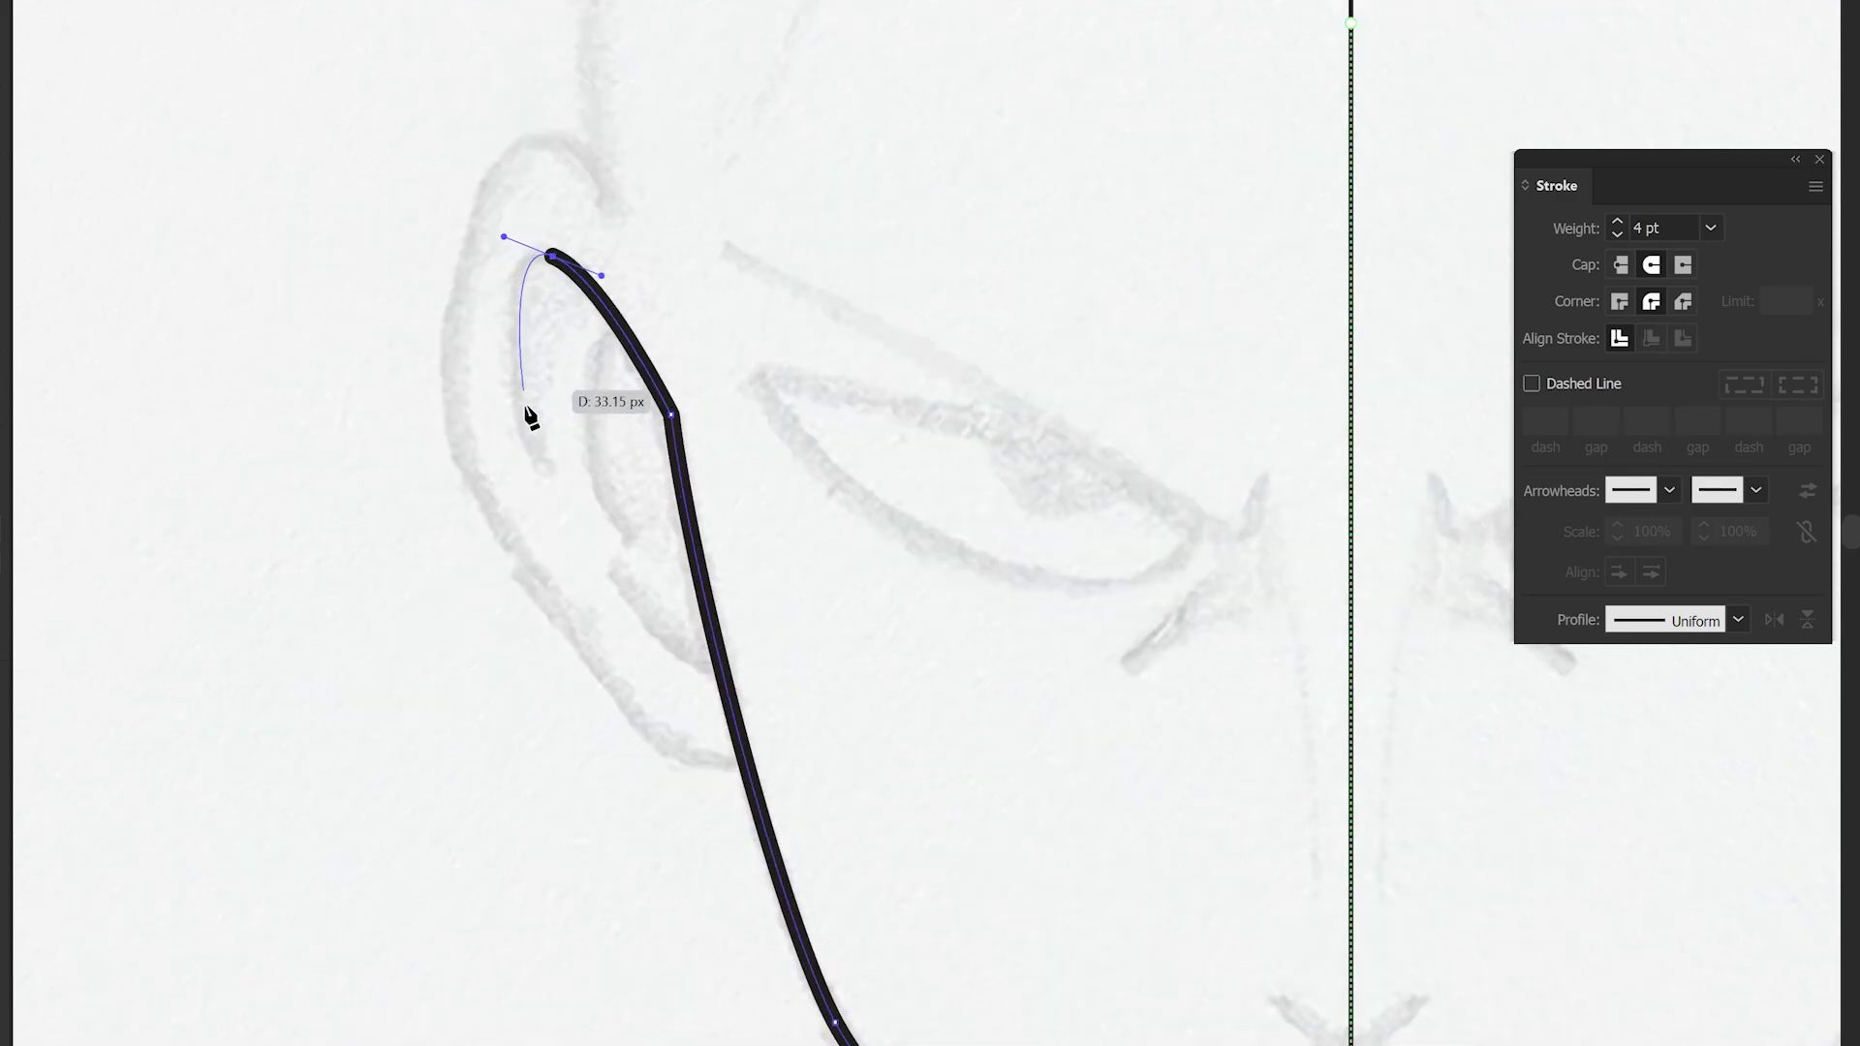
left_click_drag(547, 466, 605, 550)
key("Escape")
- Draw the inner ear curve
left_click(620, 328)
left_click(637, 537)
left_click_drag(628, 428, 600, 443)
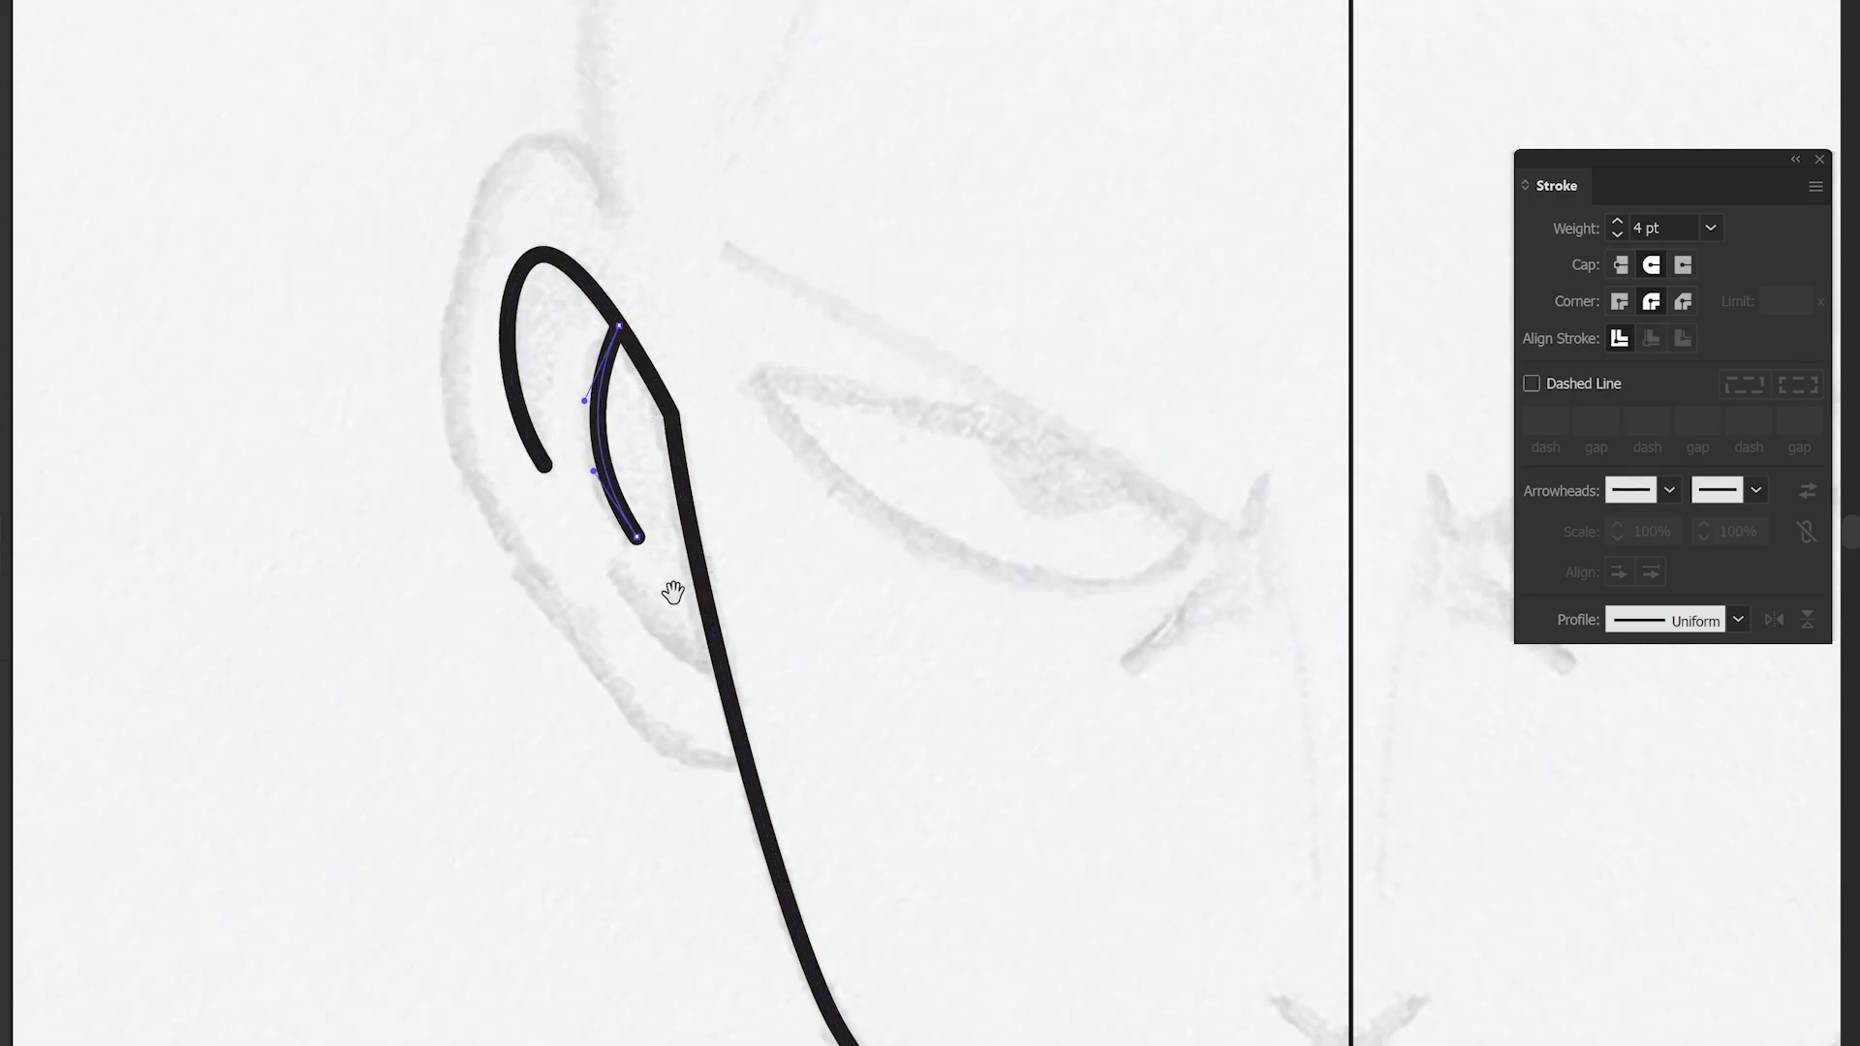
left_click_drag(672, 594, 654, 488)
key("Escape")
- Add further inner-ear strokes and trace the skull outline up to the top centre
left_click(704, 564)
left_click(599, 462)
left_click(757, 679, "ctrl")
left_click(748, 666)
left_click_drag(652, 642, 626, 628)
left_click_drag(581, 514, 739, 769)
left_click_drag(598, 596, 575, 537)
left_click_drag(635, 325, 664, 274)
left_click_drag(778, 365, 852, 469)
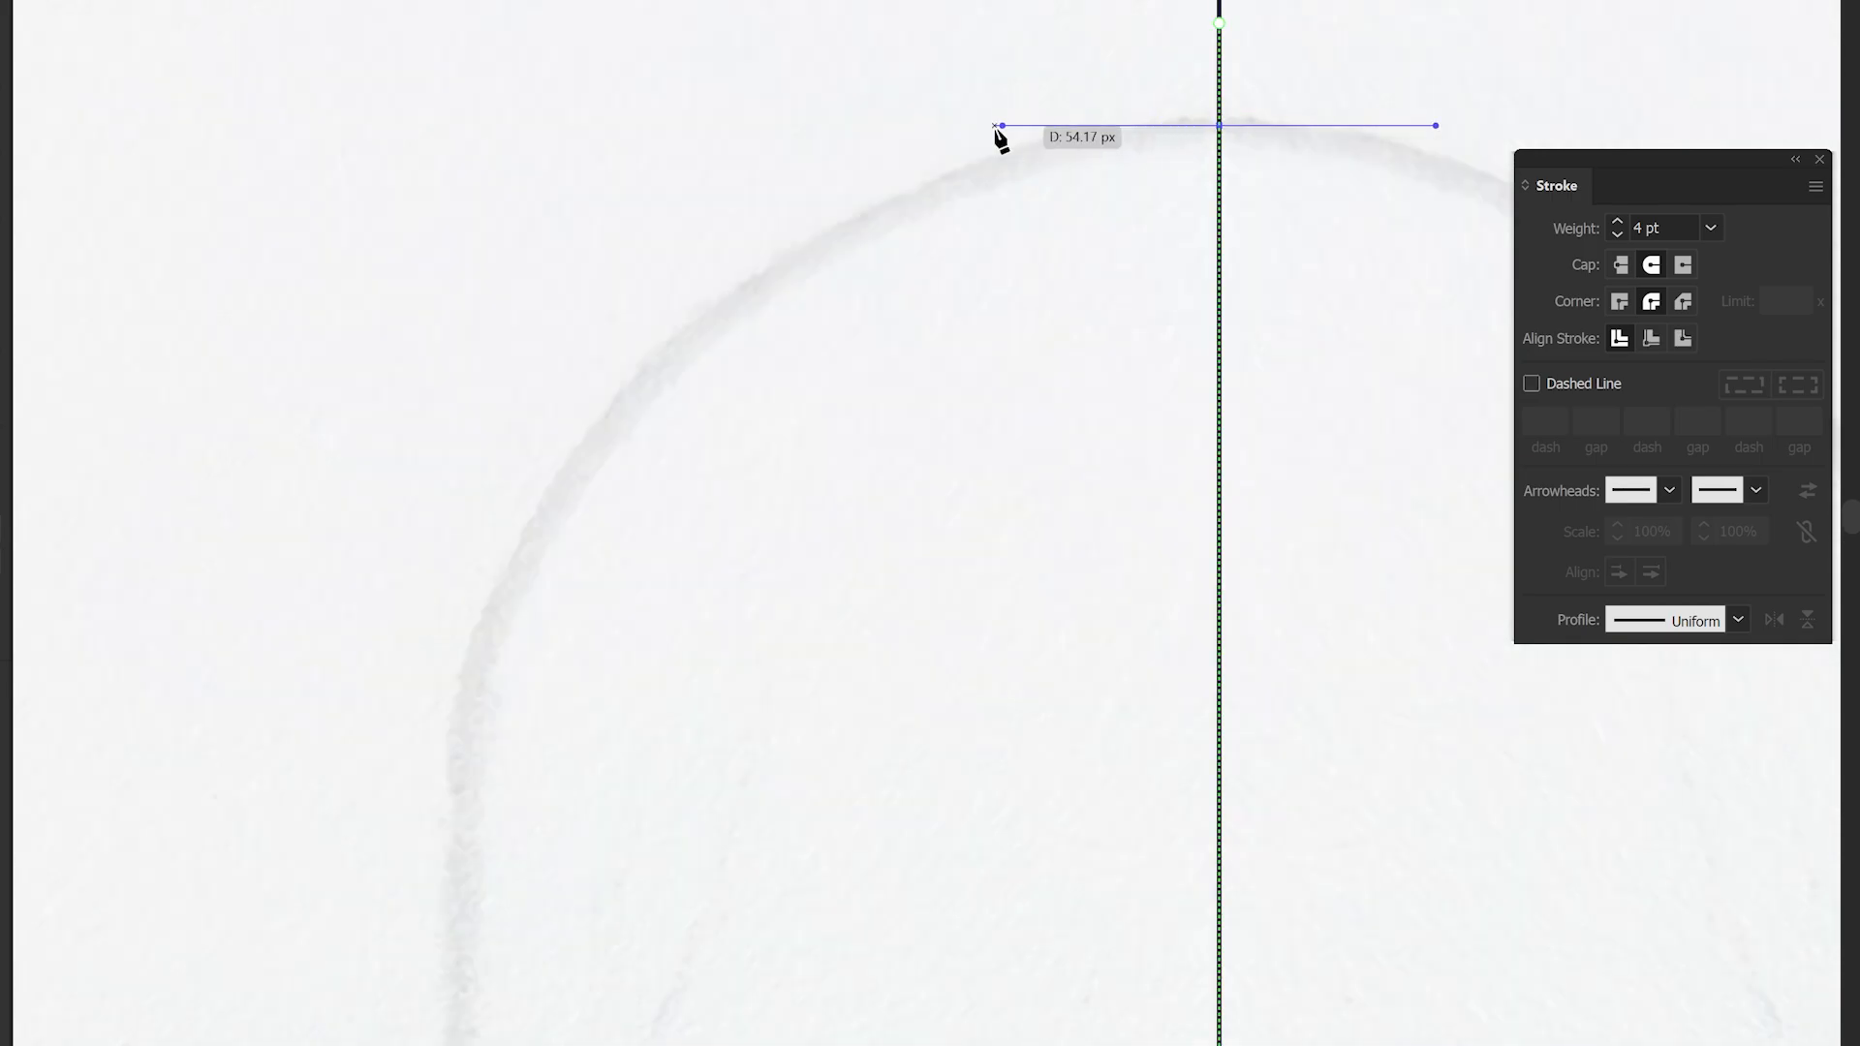
left_click_drag(999, 133, 999, 132)
- Add the remaining ear and head outline strokes
key("ctrl+minus")
left_click_drag(778, 283, 675, 407)
left_click_drag(694, 795, 719, 933)
left_click_drag(777, 288, 780, 301)
key("ctrl+minus")
left_click_drag(900, 510, 871, 244)
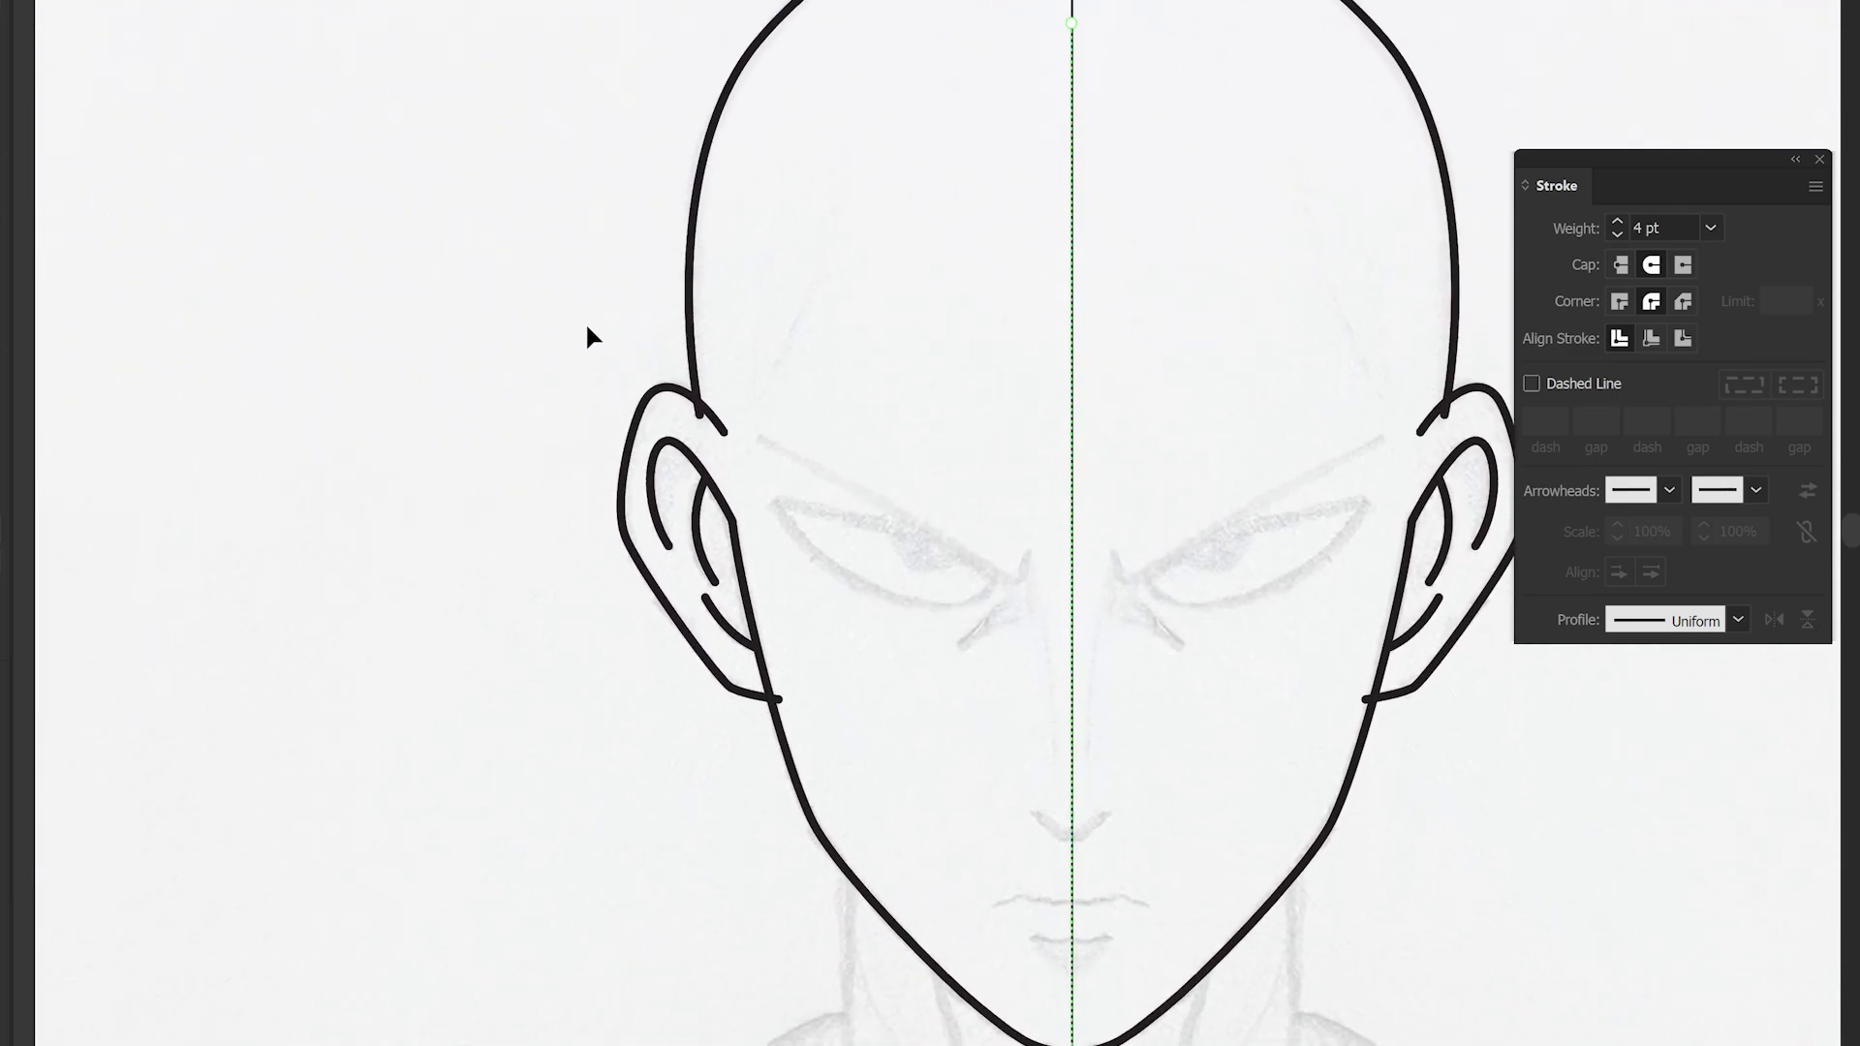
left_click_drag(799, 691, 850, 773)
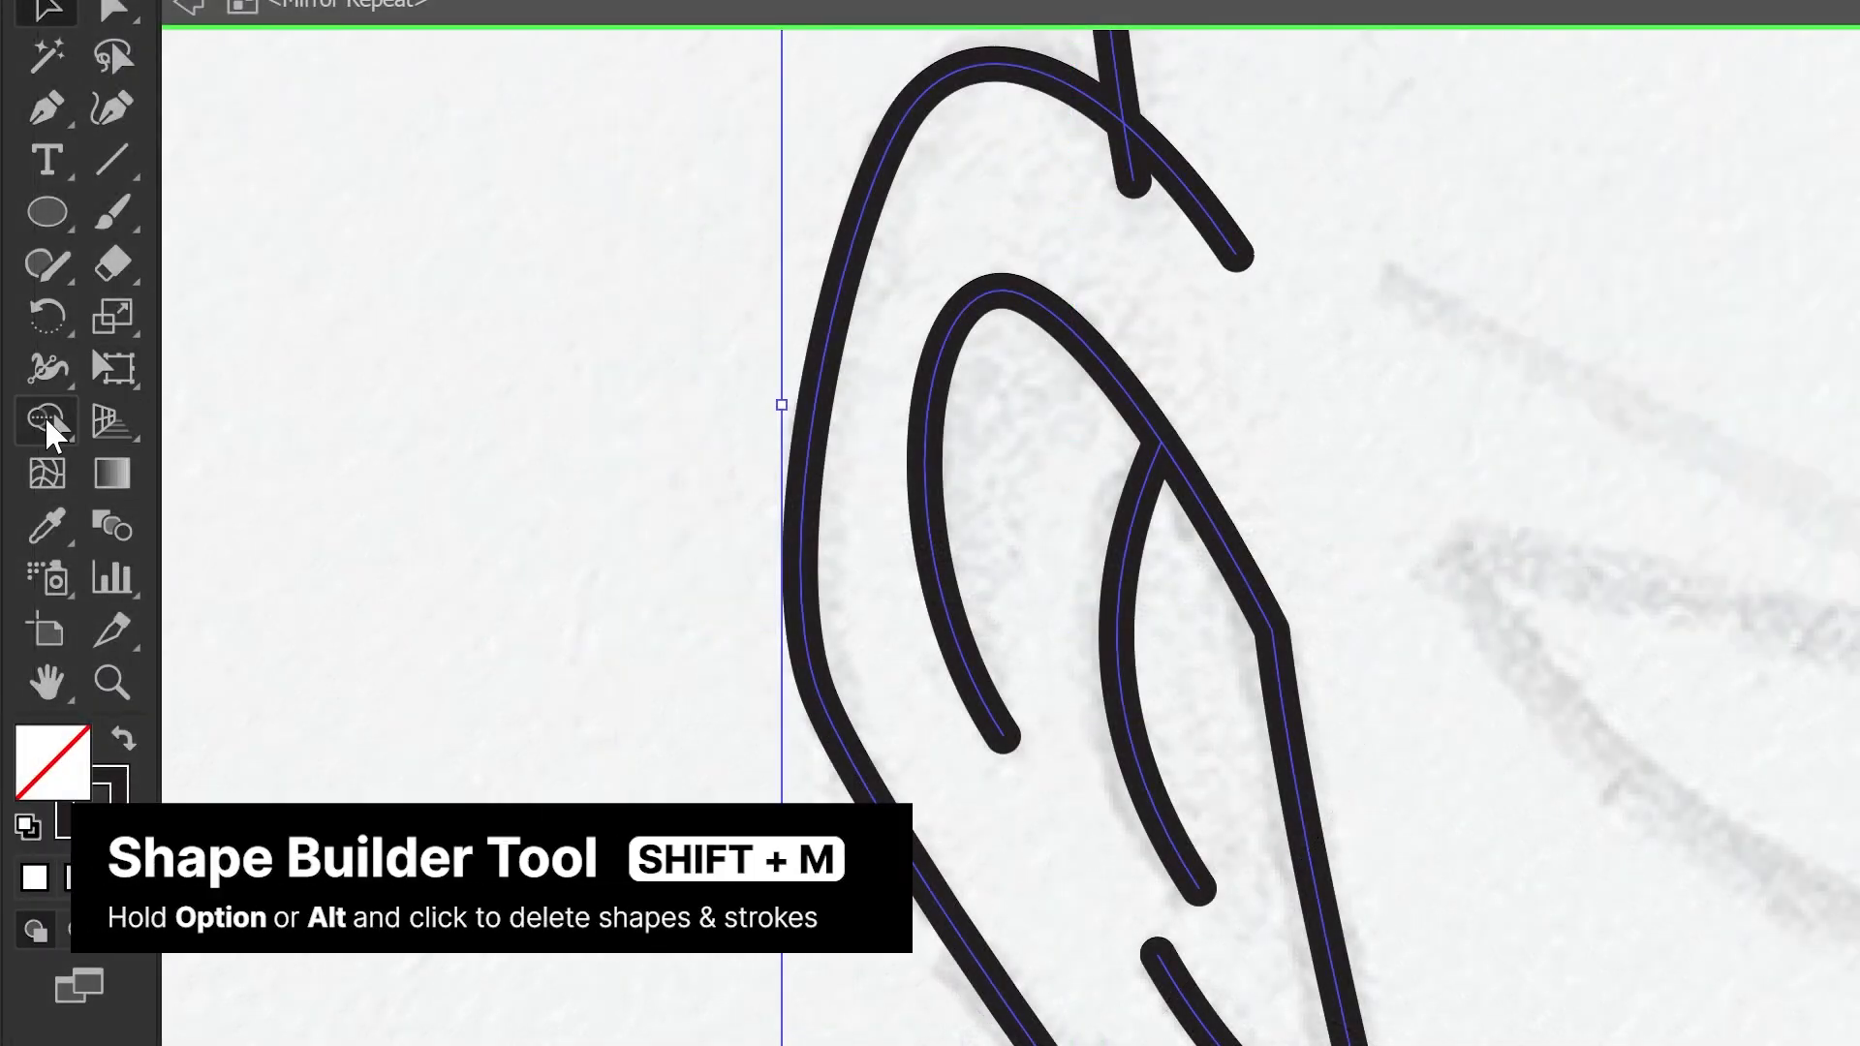
- Trim the excess stroke inside the ear with the Shape Builder tool
left_click(46, 420)
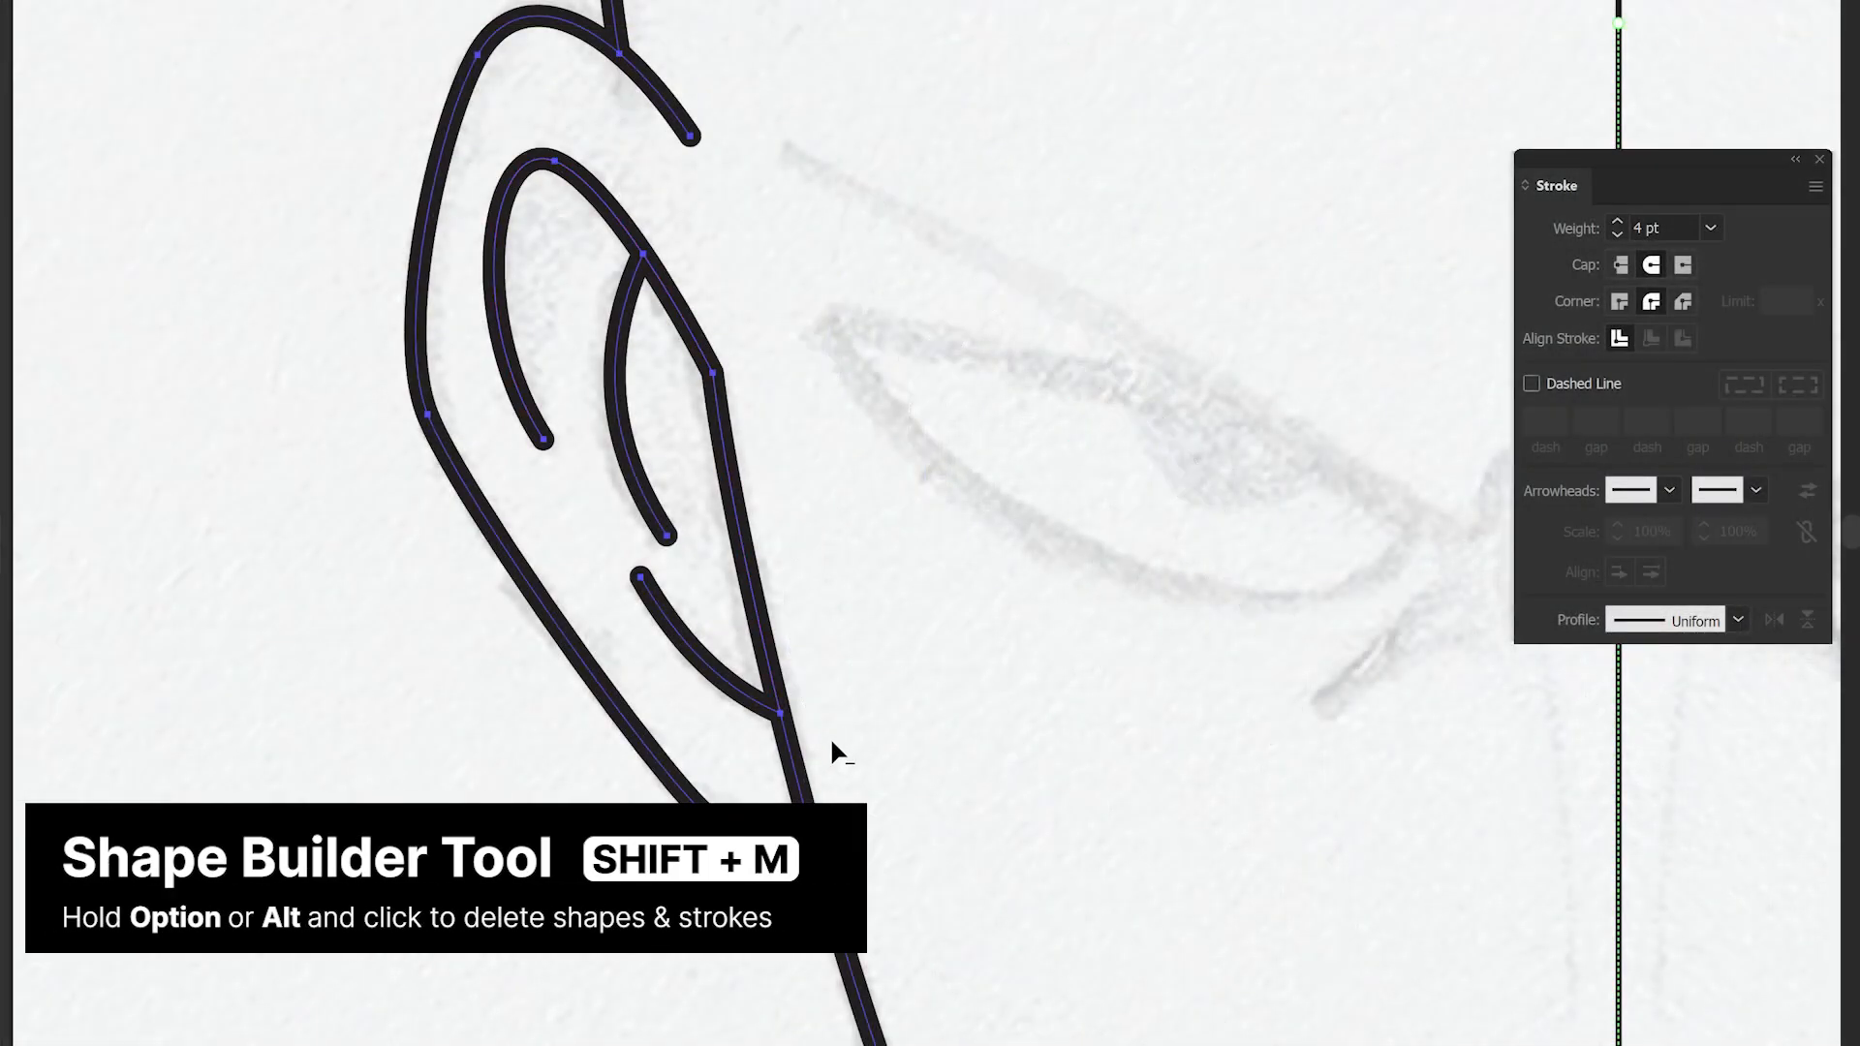
scroll(775, 584, "down", 3)
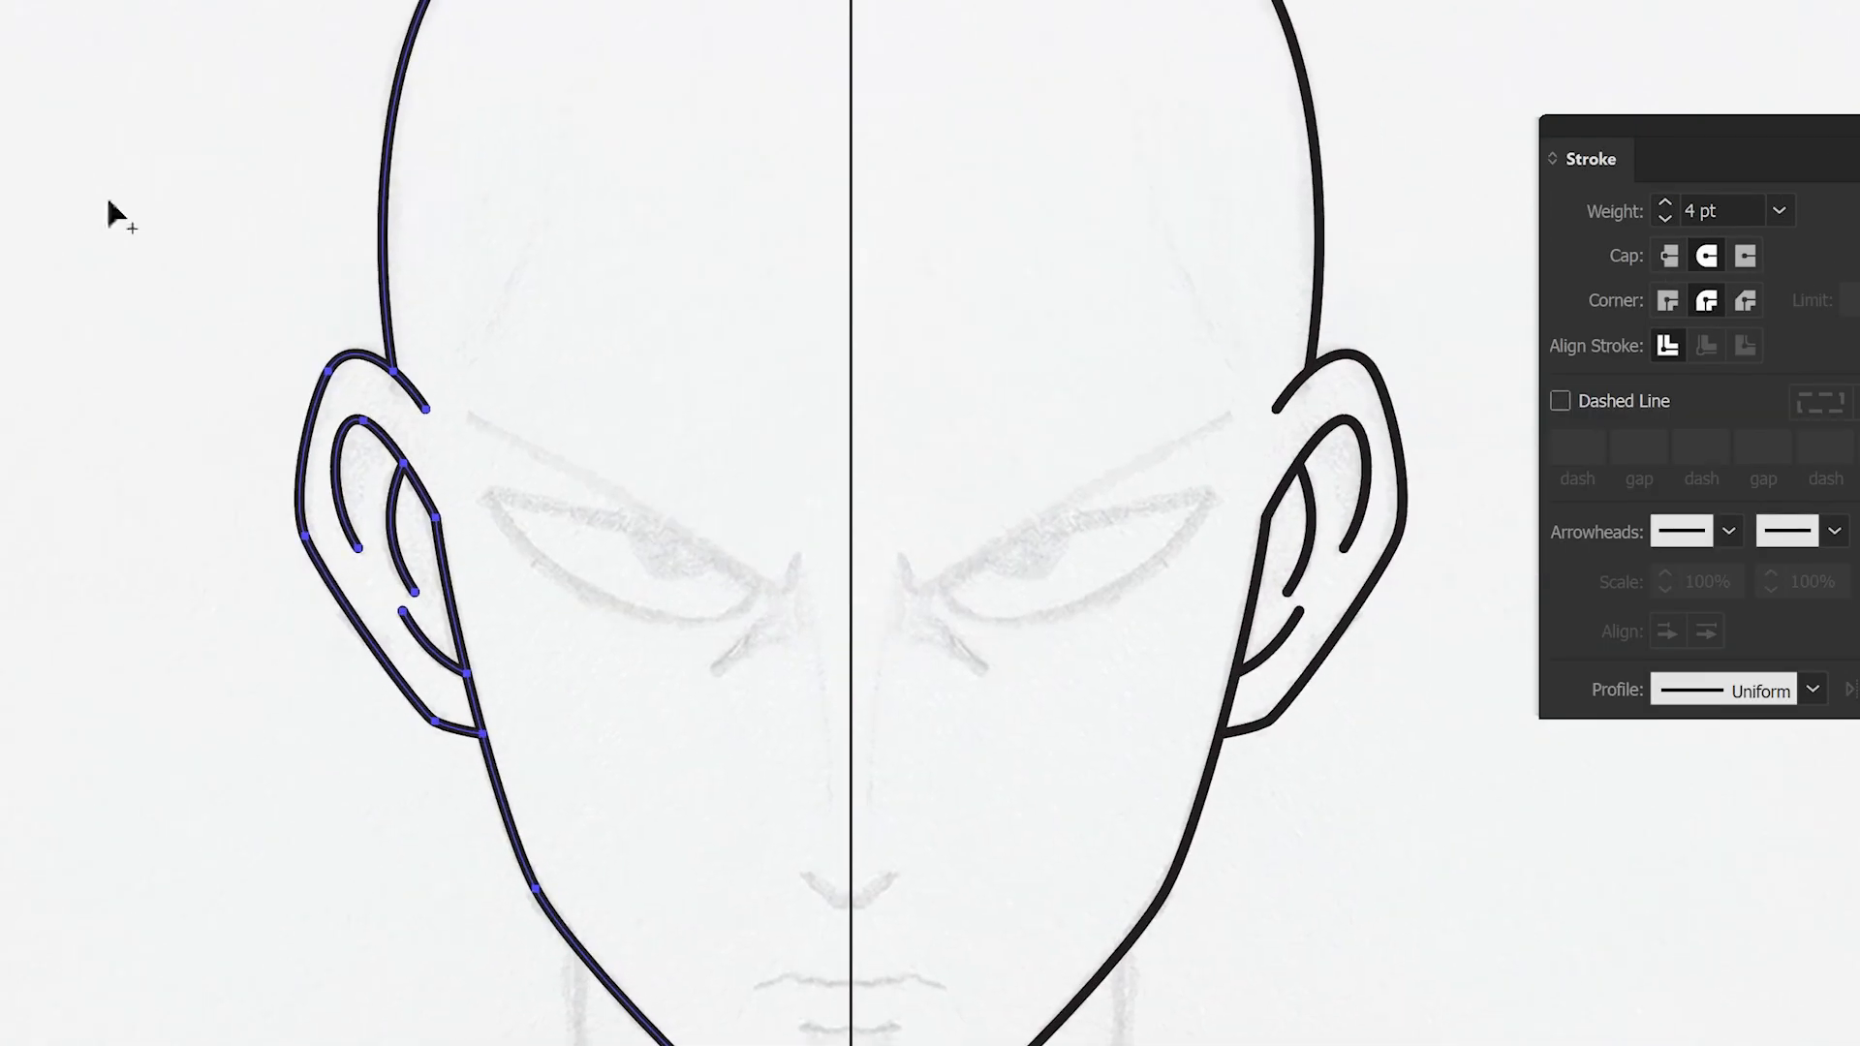
key("v")
key("a")
scroll(506, 457, "up", 2)
left_click(428, 367)
- Draw the eyebrow and the eye outline with the Pen tool
scroll(1025, 705, "up", 1)
left_click(1071, 729)
left_click(1116, 640)
left_click_drag(624, 484, 1071, 652)
left_click(1037, 590, "ctrl")
left_click_drag(906, 714, 1133, 713)
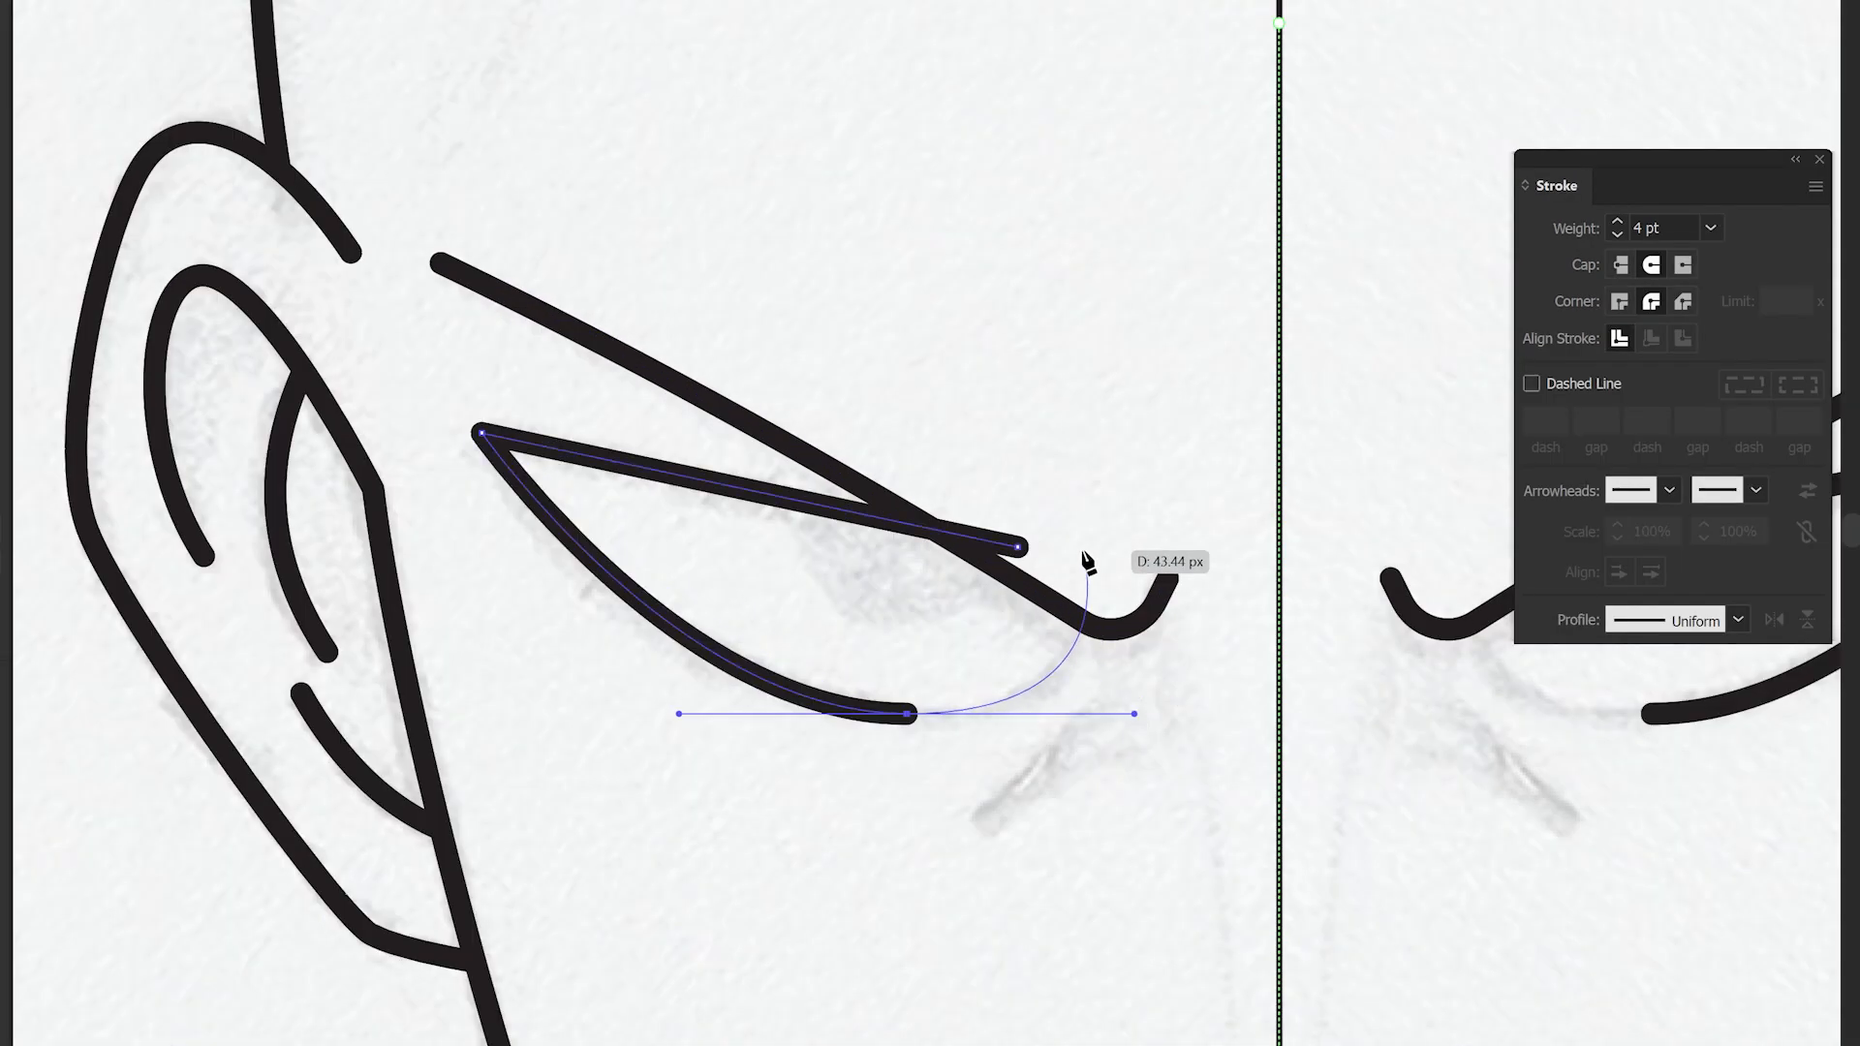
left_click(1085, 546)
left_click(1020, 547)
- Trim where the eyebrow crosses the eye and draw a circle for the pupil
key("shift+m")
left_click(1047, 571, "alt")
key("l")
left_click_drag(914, 499, 978, 584)
left_click_drag(954, 576, 938, 611)
left_click_drag(899, 437, 901, 425)
left_click_drag(968, 611, 976, 611)
left_click_drag(830, 611, 829, 611)
- Remove the pupil's parts outside the eye with the Shape Builder tool
key("shift+m")
left_click(945, 465, "alt")
left_click(827, 490, "alt")
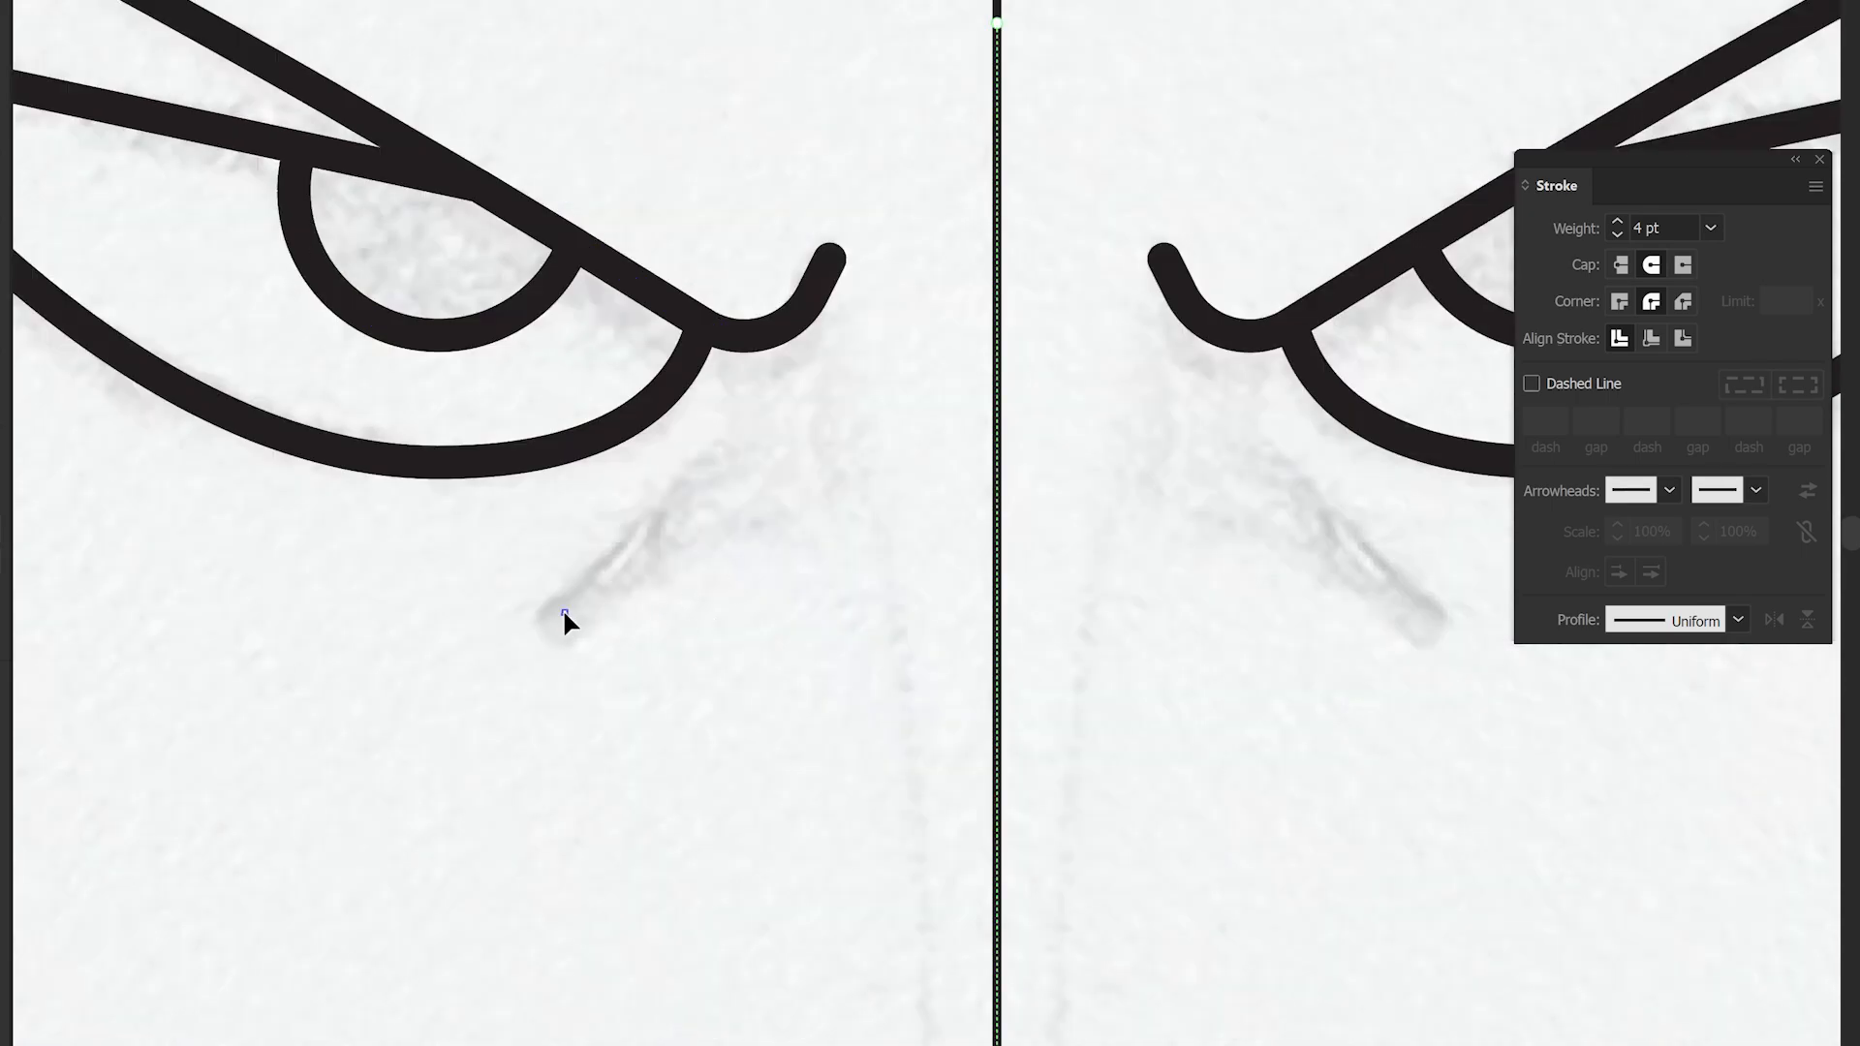
left_click(565, 613)
left_click(731, 462)
- Draw the V-shaped nose and the mouth line ending on the centre line
left_click_drag(646, 539, 654, 550, "alt")
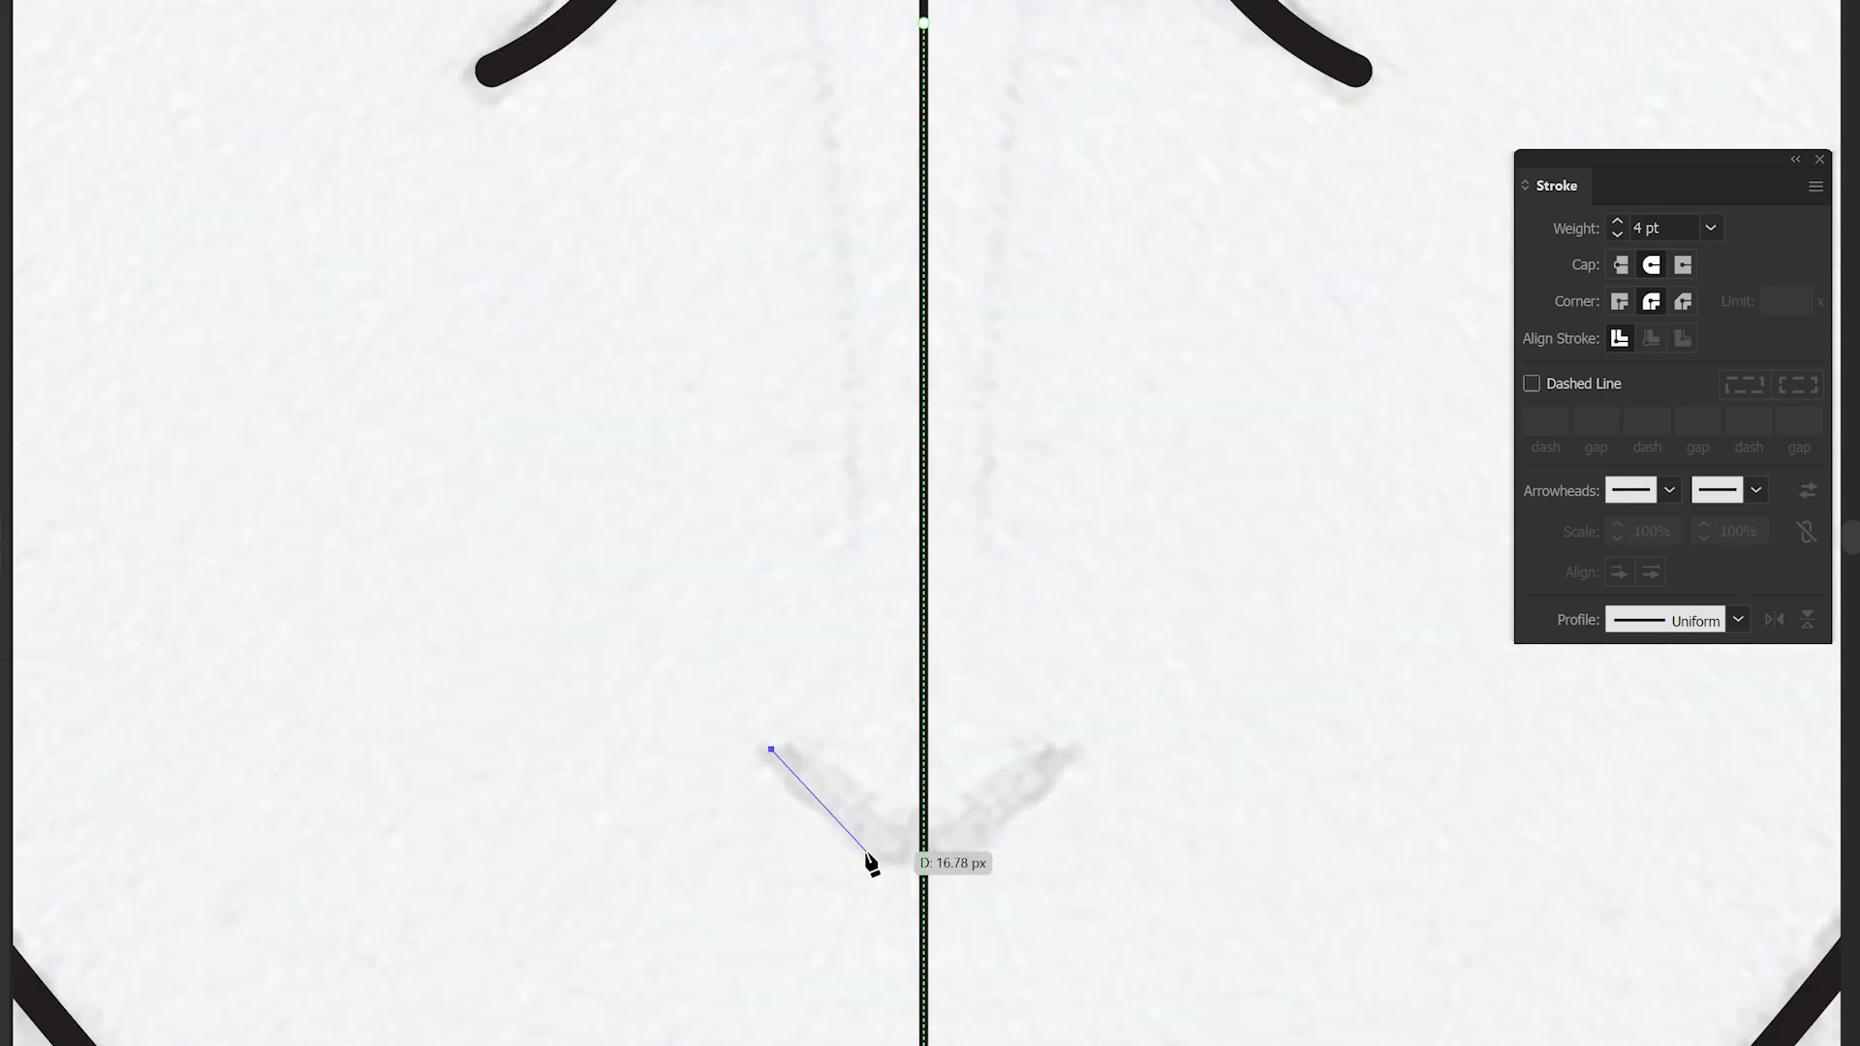
left_click(923, 853)
left_click(652, 718)
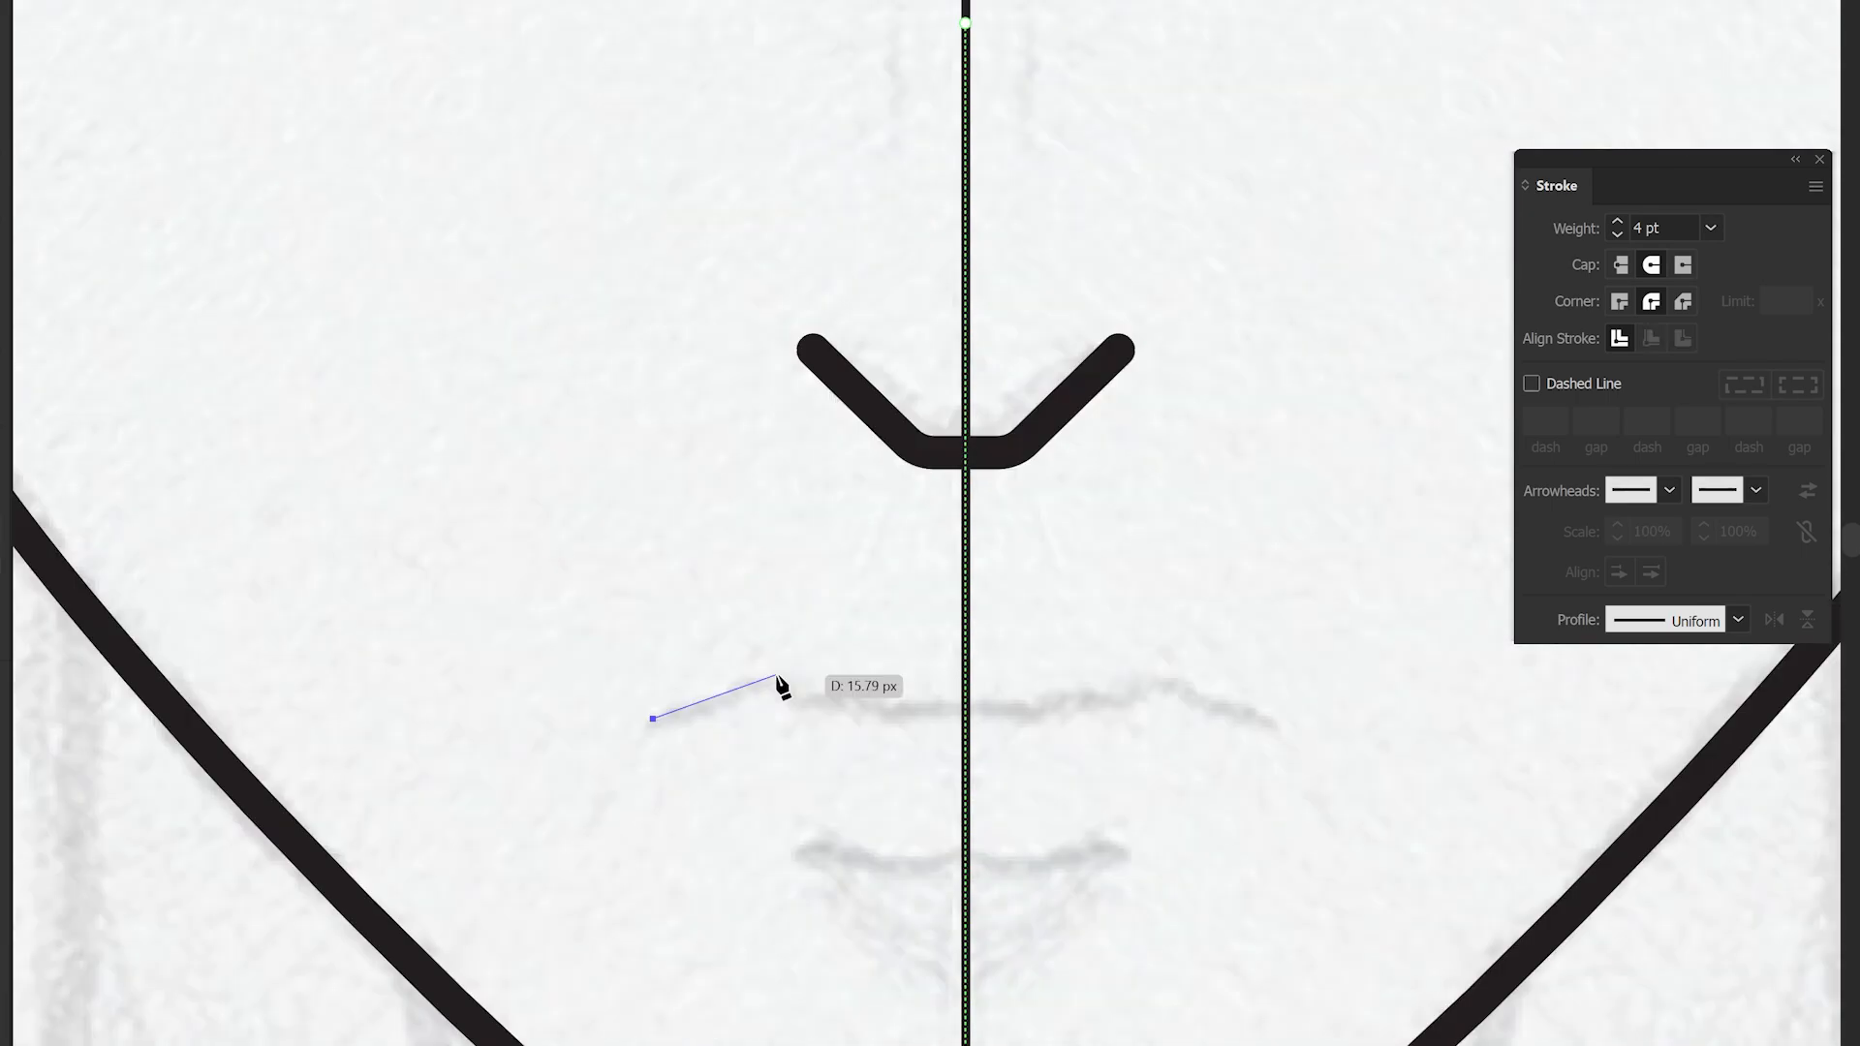
left_click(775, 674)
left_click(967, 713)
- Adjust the mouth line and draw the lower lip line to the centre
key("a")
left_click_drag(778, 699, 795, 807)
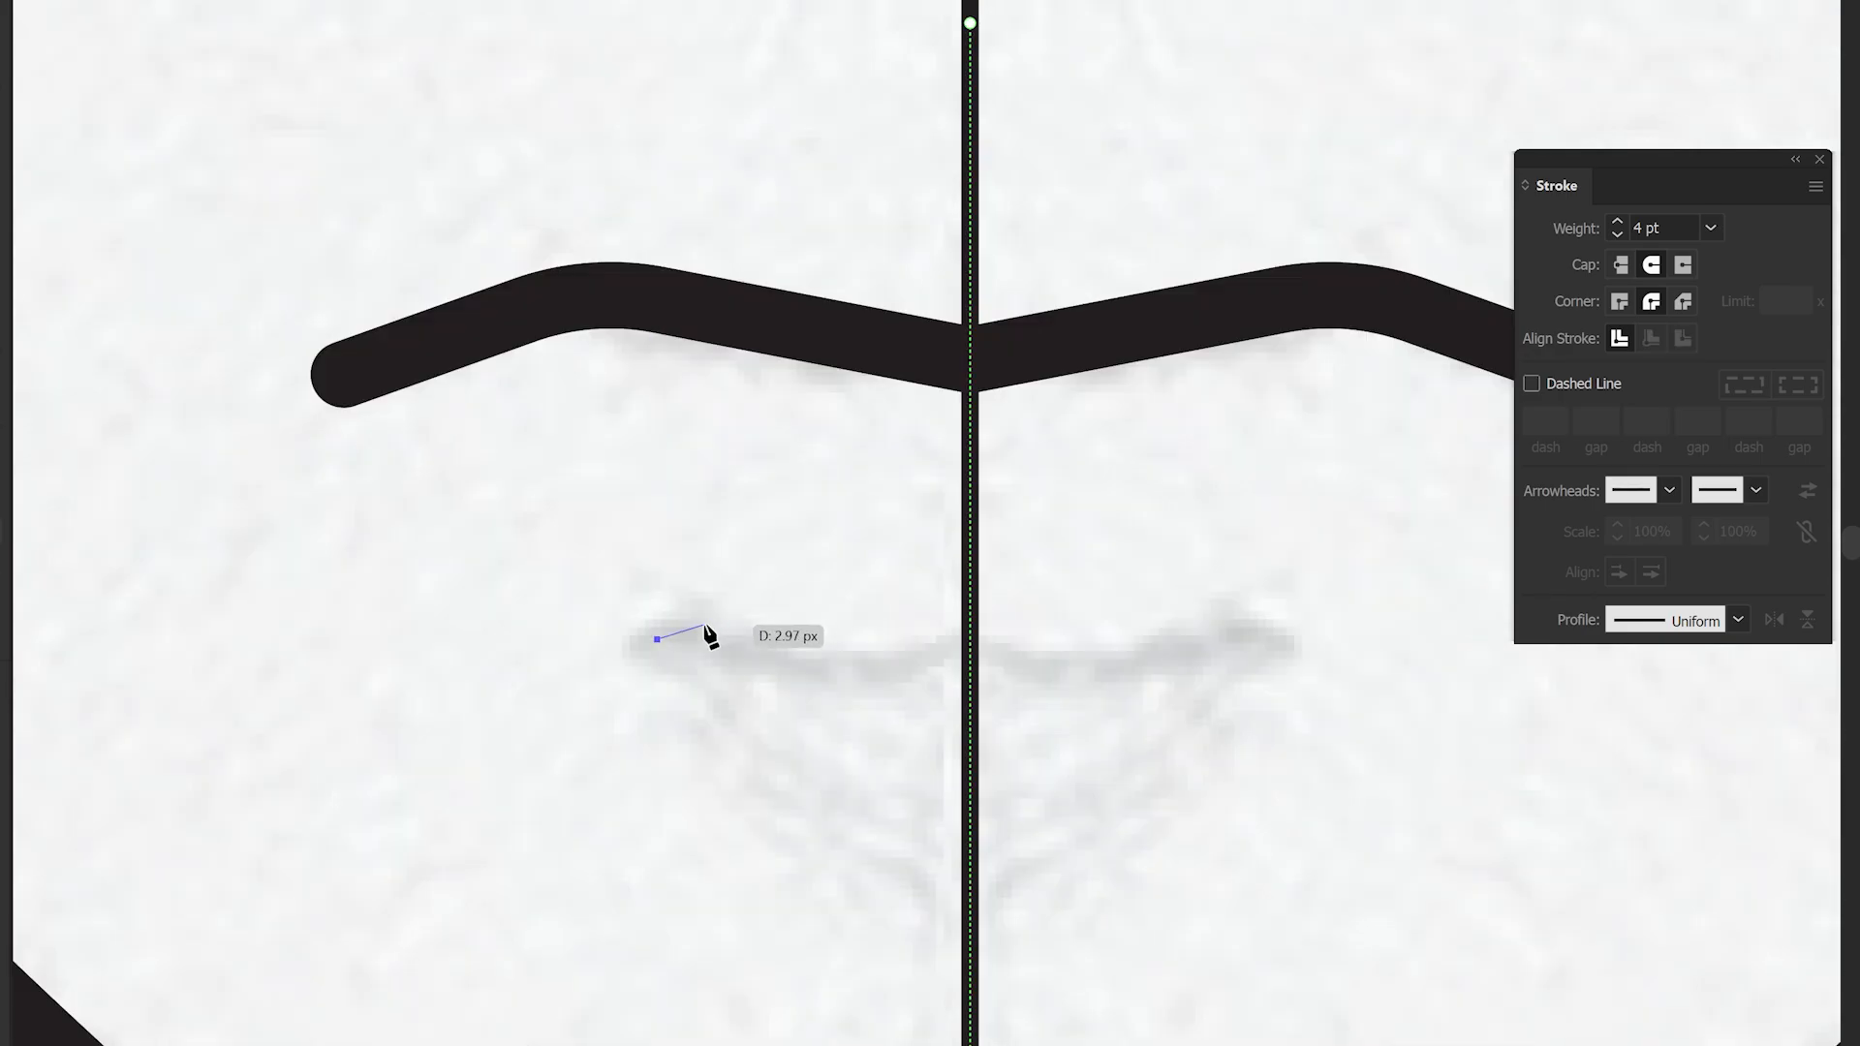
left_click(704, 626)
left_click(970, 659)
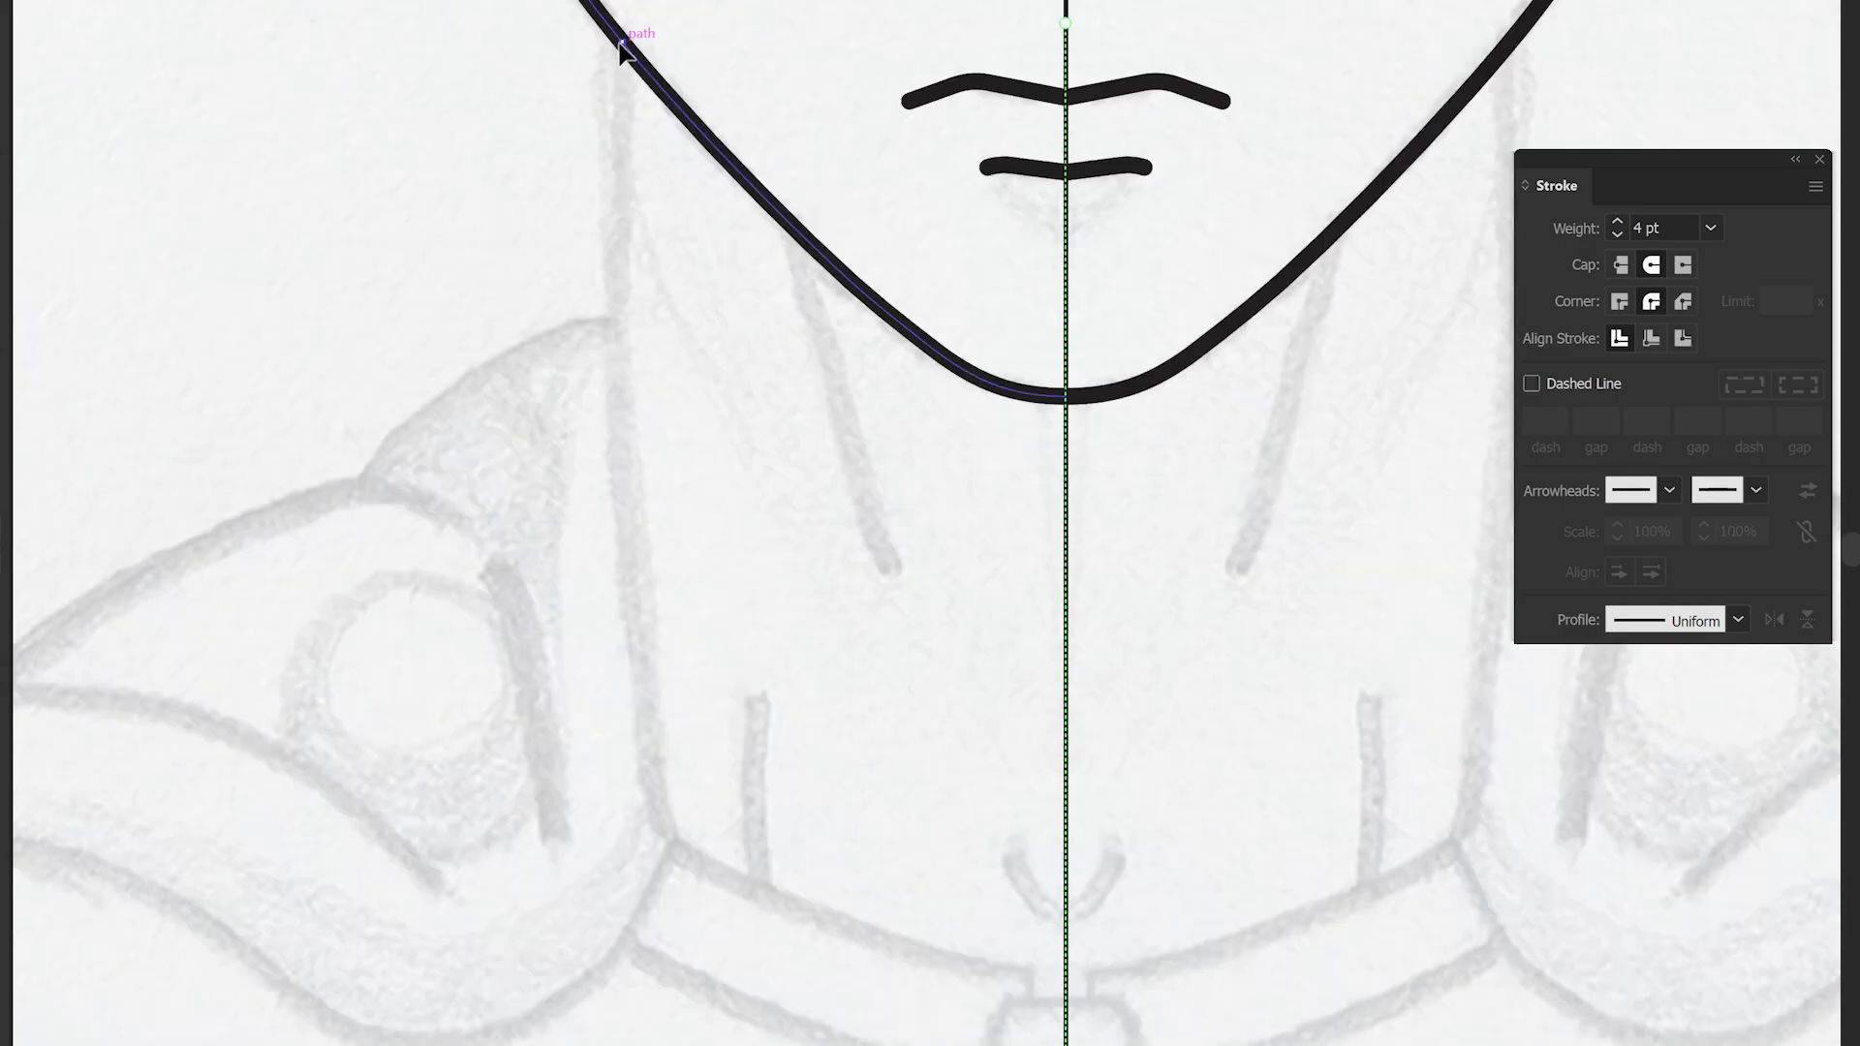
- Draw the neck and collar lines
left_click(676, 850)
left_click_drag(665, 477, 632, 465)
left_click_drag(775, 736, 692, 509)
left_click(952, 747)
left_click_drag(783, 689, 794, 708)
scroll(969, 813, "up", 3)
left_click(916, 735)
key("Escape")
- Draw the half-hexagon outline of the zipper pull meeting the centre line
left_click(1012, 694)
left_click(859, 694)
left_click_drag(860, 863, 710, 582)
left_click(629, 598)
left_click(773, 771)
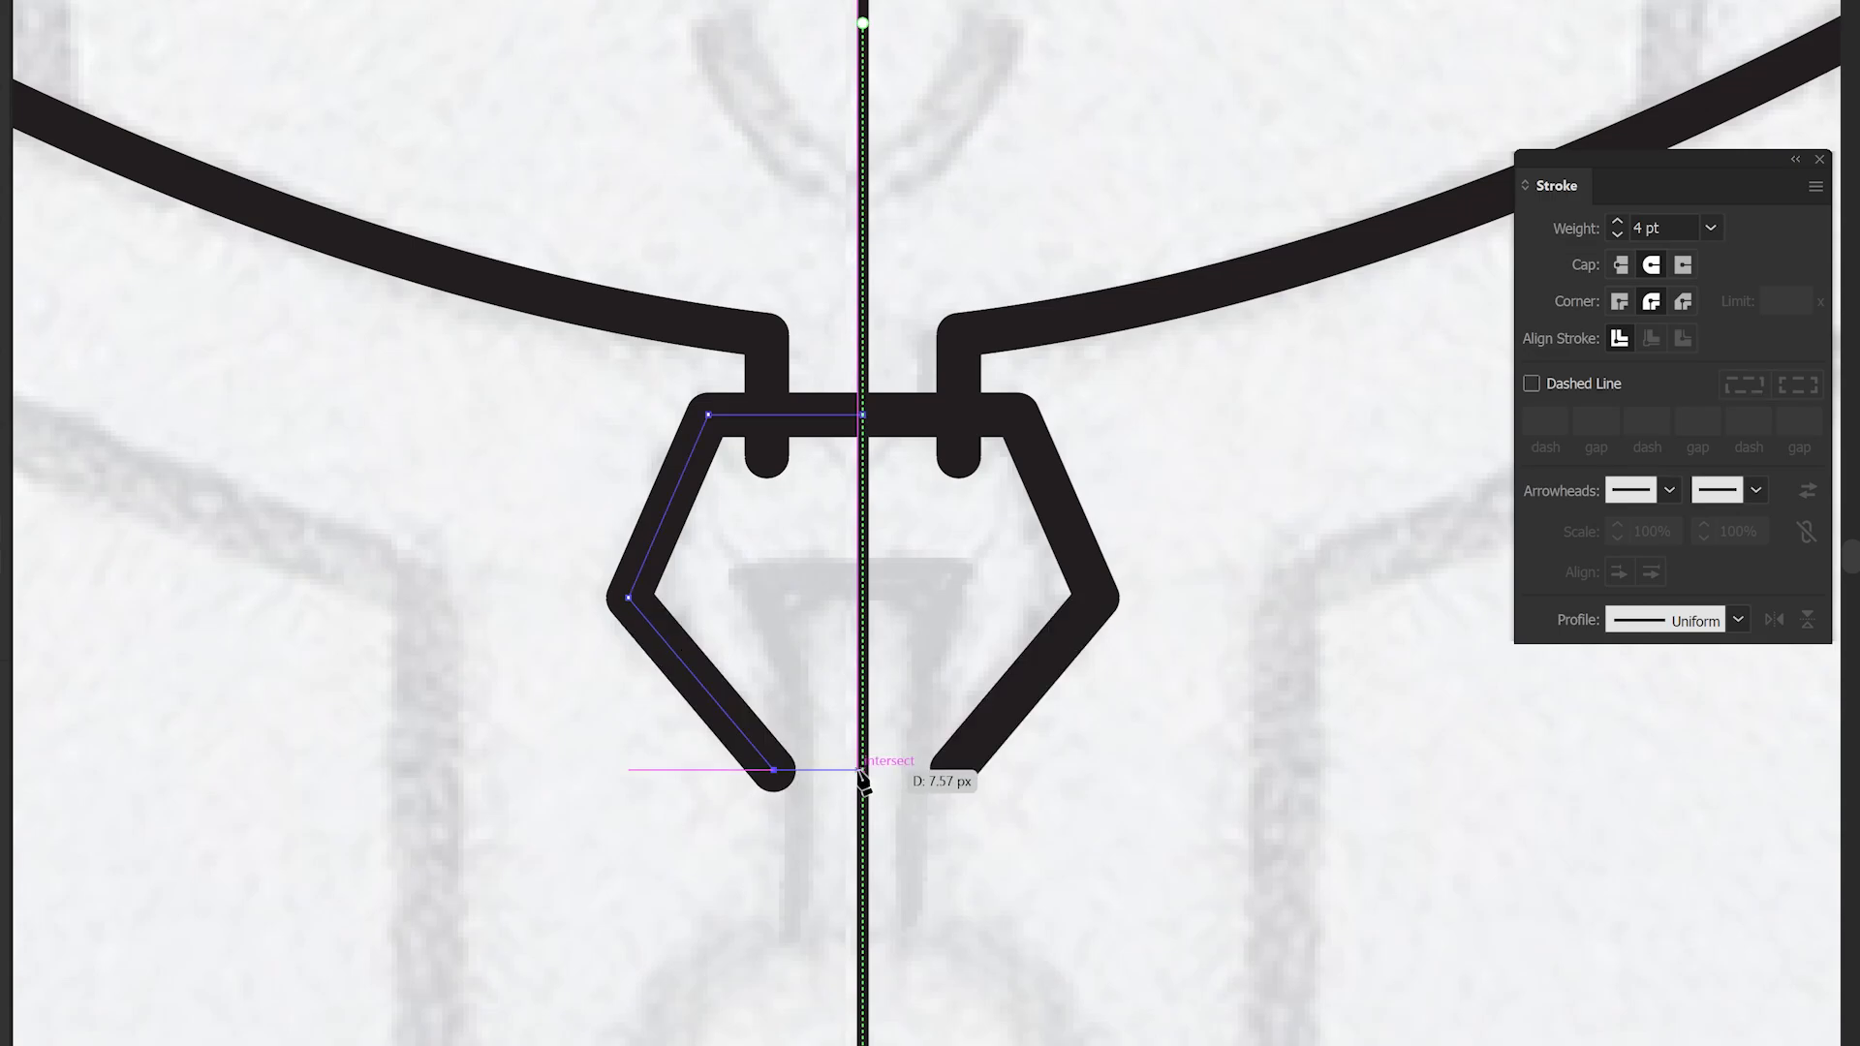
left_click(862, 770)
key("Escape")
- Draw the horizontal bar and inner triangle inside the zipper pull
left_click(862, 562)
left_click(732, 562)
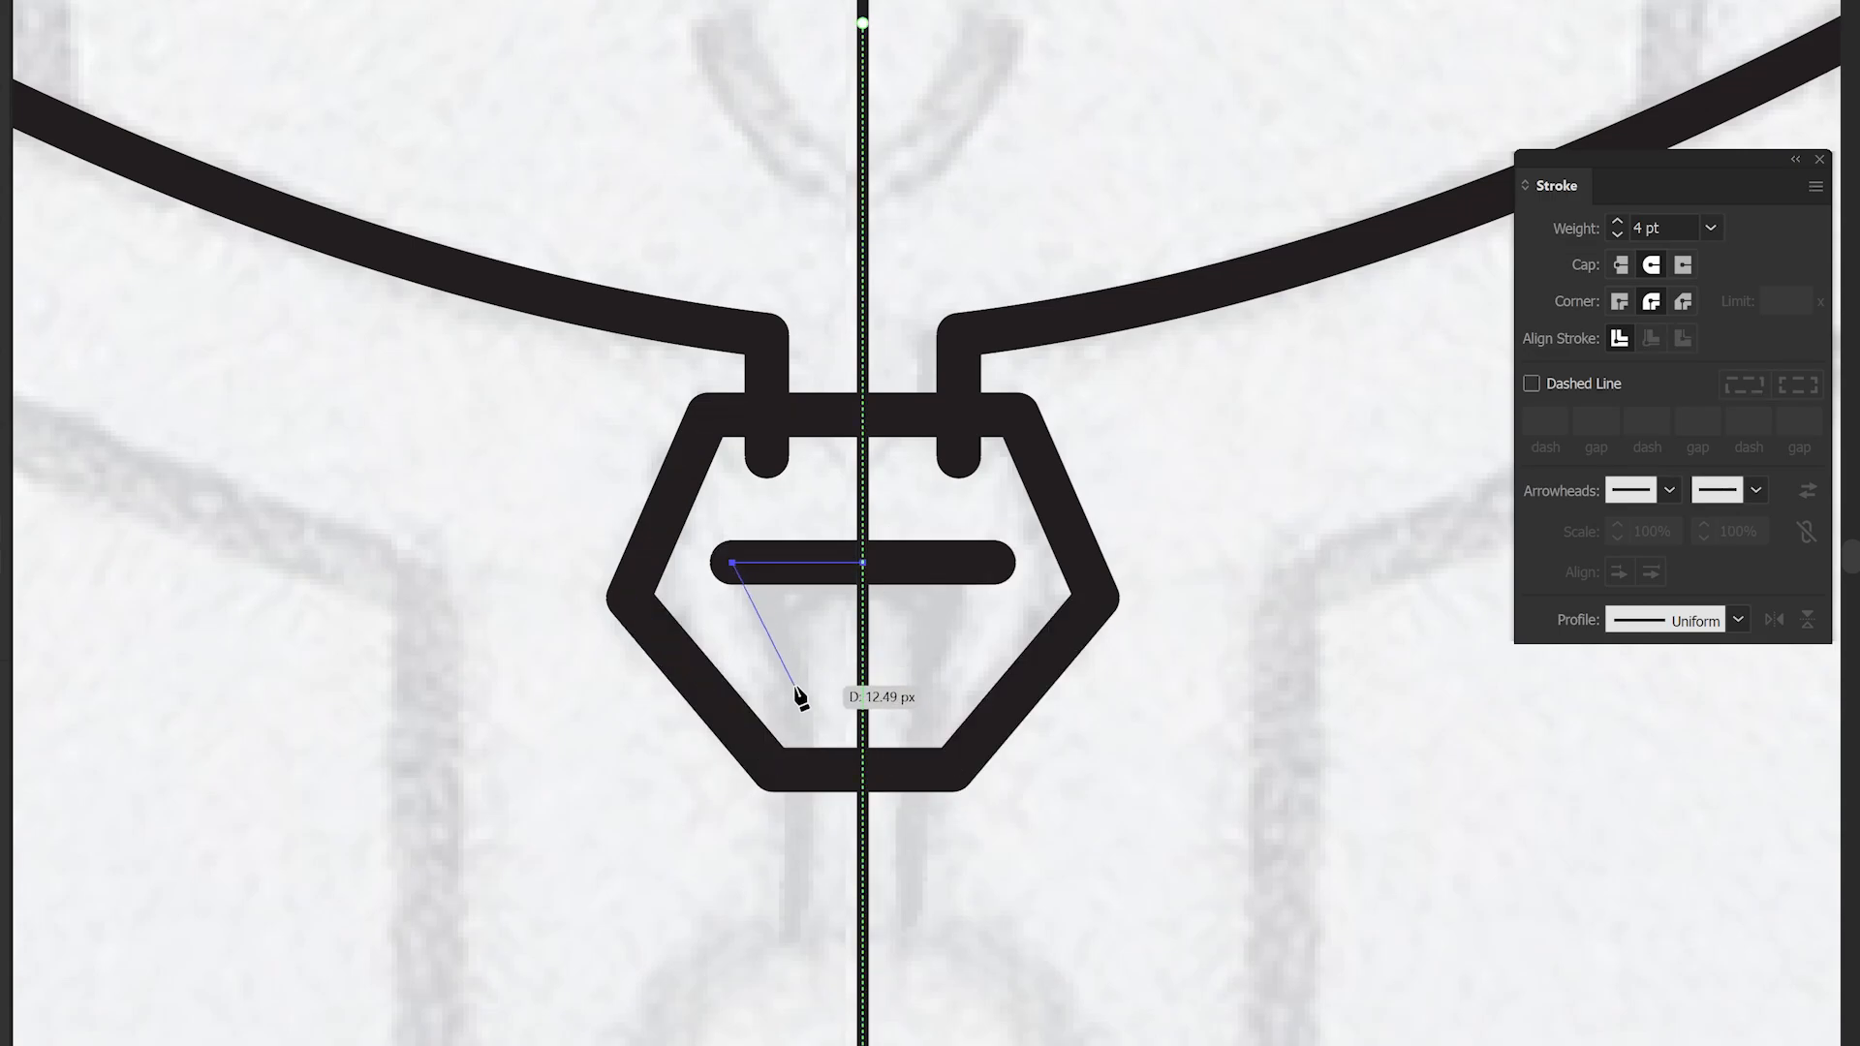
left_click(796, 687)
left_click_drag(796, 953, 809, 678)
left_click(810, 723)
key("Escape")
- Draw the remaining zipper pull and collar details
left_click_drag(753, 755, 767, 502)
left_click_drag(890, 639, 1141, 901)
left_click(956, 573)
left_click_drag(890, 547, 886, 523)
left_click_drag(614, 368, 912, 656)
scroll(911, 656, "down", 1)
- Draw the zipper ring circles and the vertical zipper tape lines
left_click(221, 150)
left_click(789, 408)
left_click_drag(486, 274, 477, 308)
scroll(744, 532, "down", 1)
left_click_drag(744, 533, 766, 7)
left_click(797, 913, "shift")
key("Escape")
- Draw the jacket opening lines beside the zipper
left_click_drag(900, 484, 825, 546)
left_click(890, 401)
left_click(902, 931, "shift")
scroll(907, 677, "up", 1)
key("Escape")
- Draw a short zipper rung, copy it downward and repeat the copy four more times
left_click(880, 338)
left_click(960, 338)
key("v")
left_click_drag(909, 341, 915, 452)
key("ctrl+d")
key("ctrl+d")
key("ctrl+d")
key("ctrl+d")
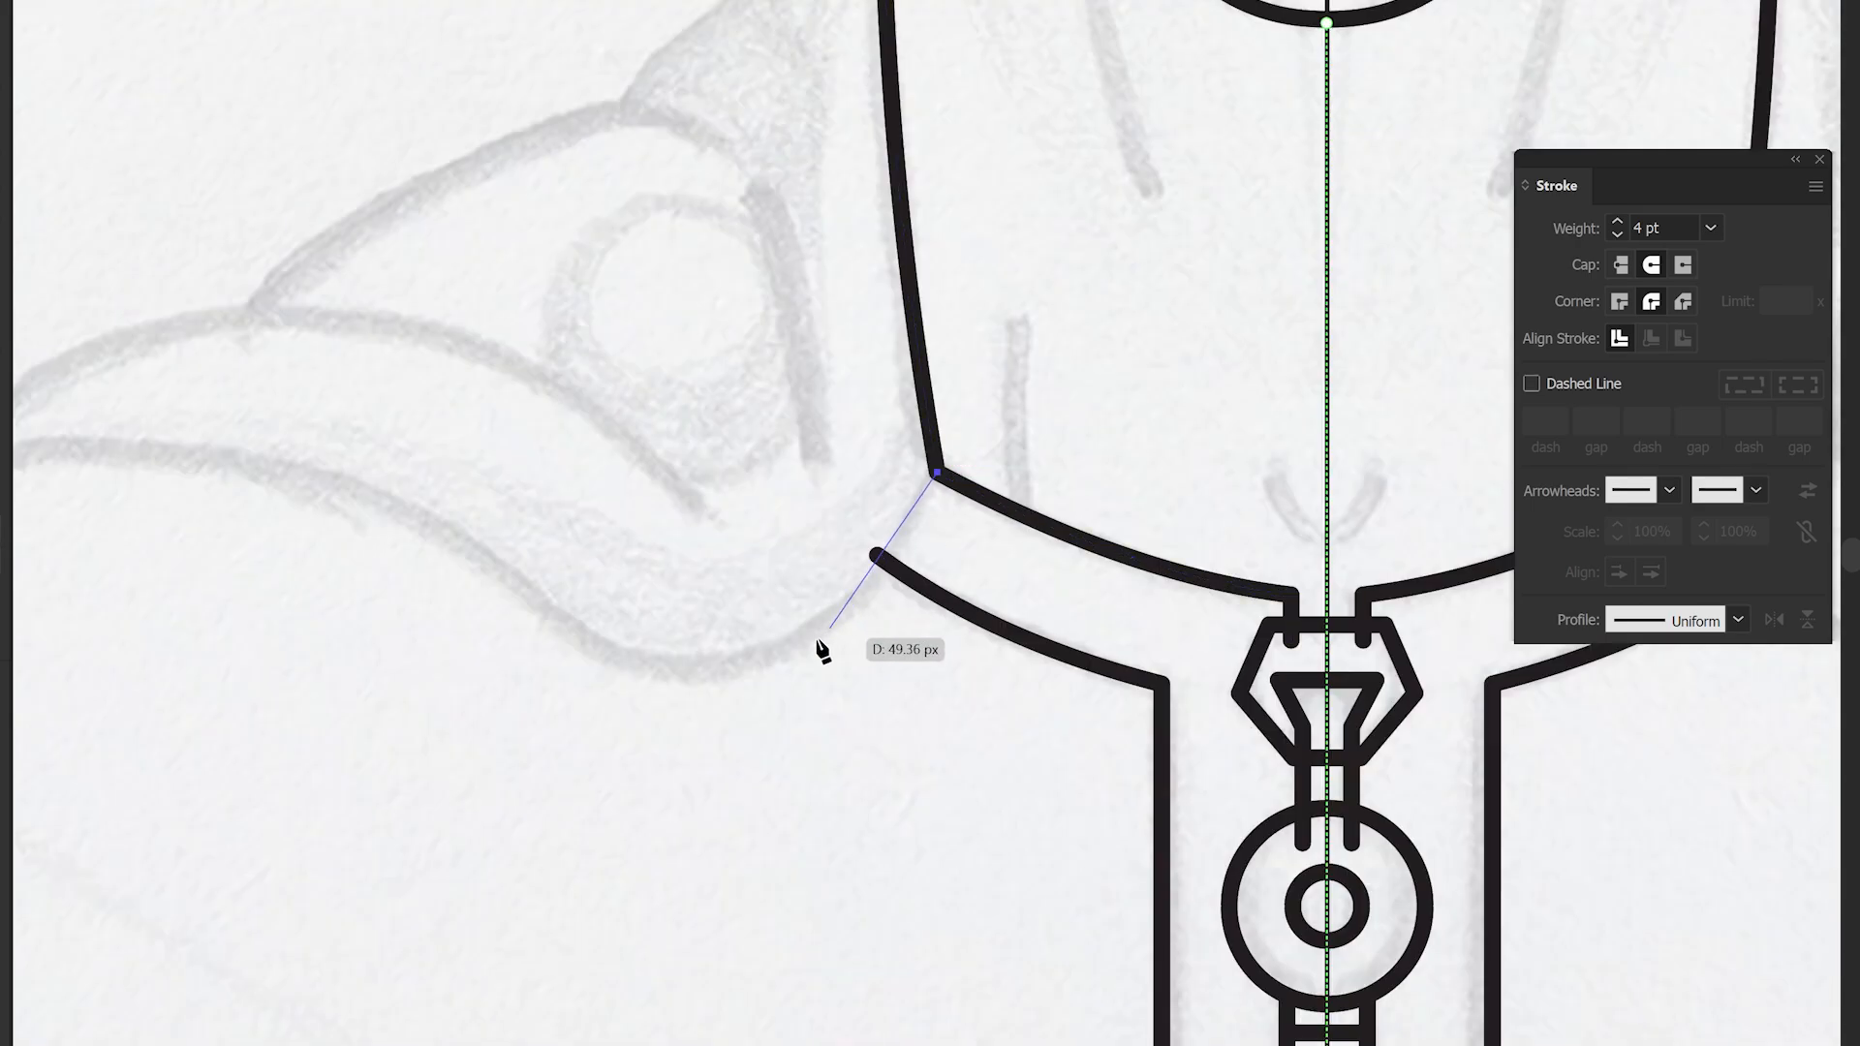
- Try drawing a shoulder stroke, then undo the last three actions
left_click_drag(714, 668, 551, 669)
left_click_drag(416, 514, 847, 631)
mouse_move(669, 575)
left_mouse_down()
mouse_move(436, 558)
mouse_move(376, 531)
mouse_move(405, 538)
left_mouse_up()
left_click(374, 611)
key("ctrl+z")
key("ctrl+z")
key("ctrl+z")
- Trace the shoulder pad curves and the collarbone lines
left_click_drag(651, 570, 427, 552)
mouse_move(365, 626)
left_mouse_down()
mouse_move(627, 432)
mouse_move(963, 456)
left_mouse_up()
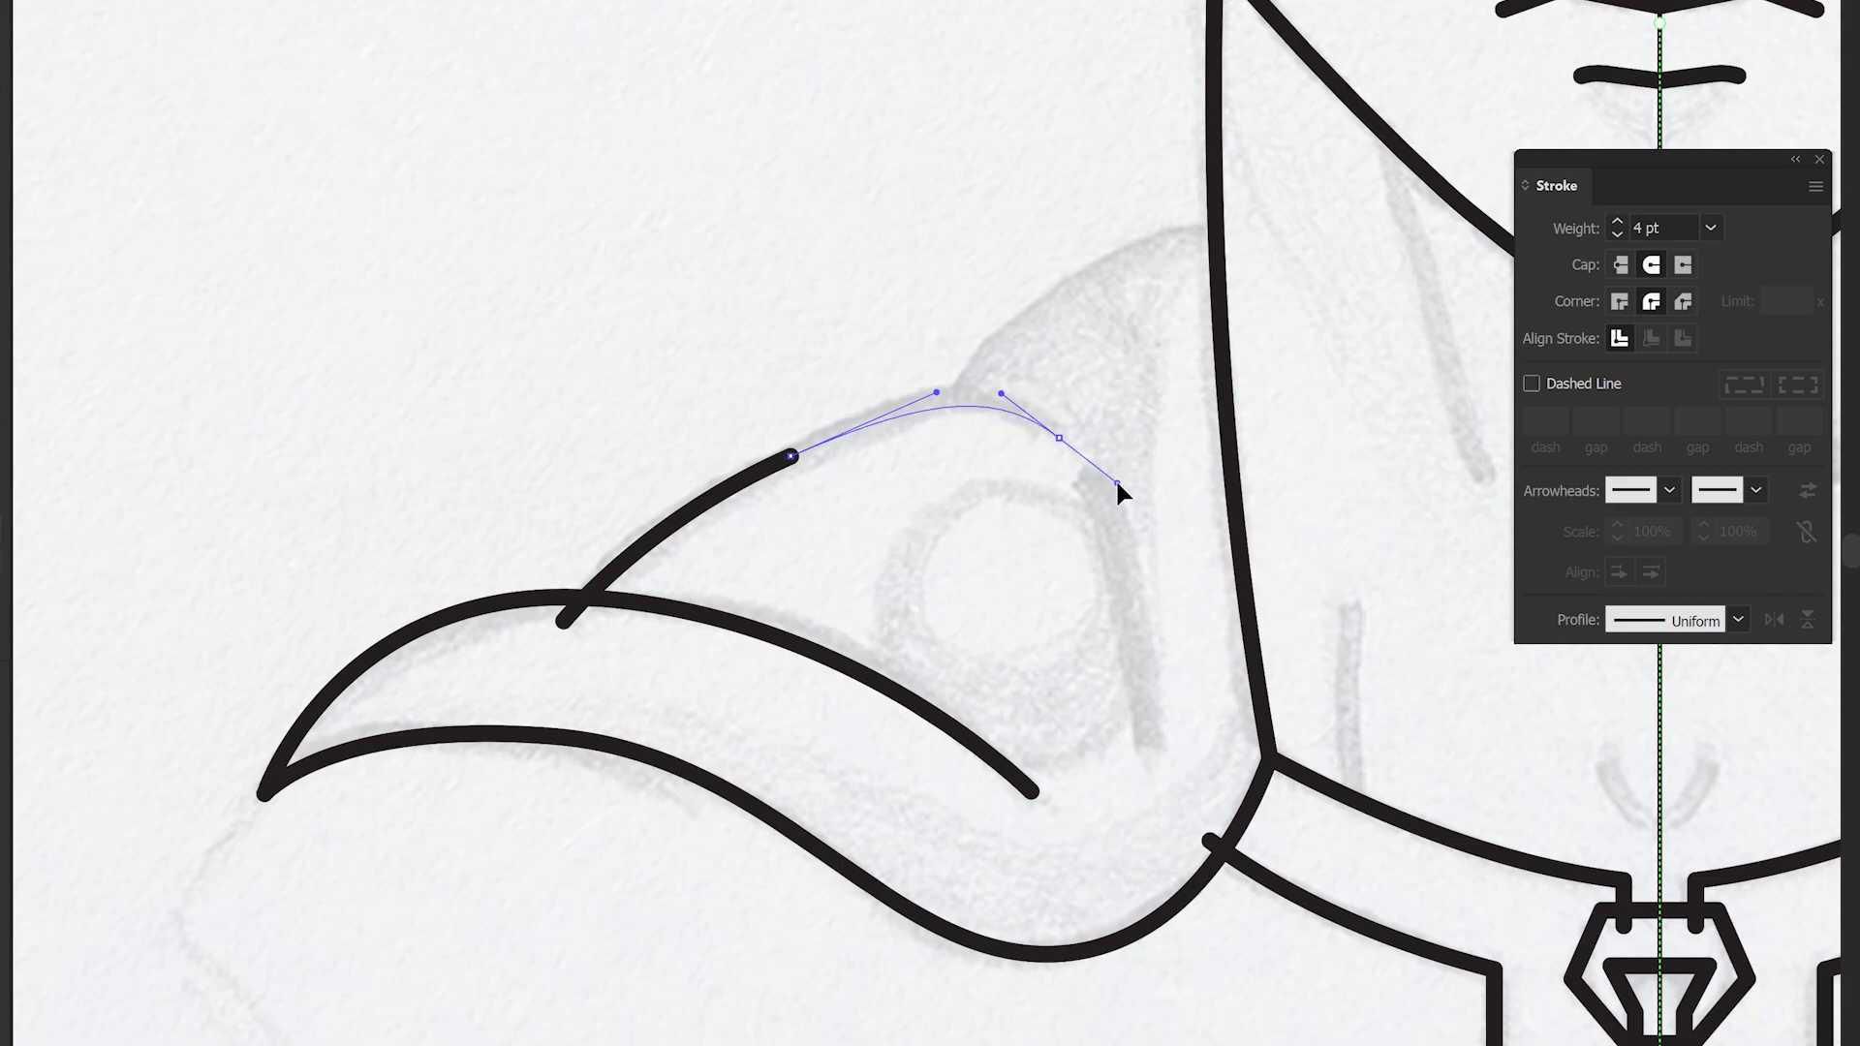
left_click_drag(1117, 482, 1117, 483)
left_click(1060, 397, "ctrl")
left_click(1102, 507)
left_click(1145, 753)
left_click_drag(1121, 596, 1133, 597)
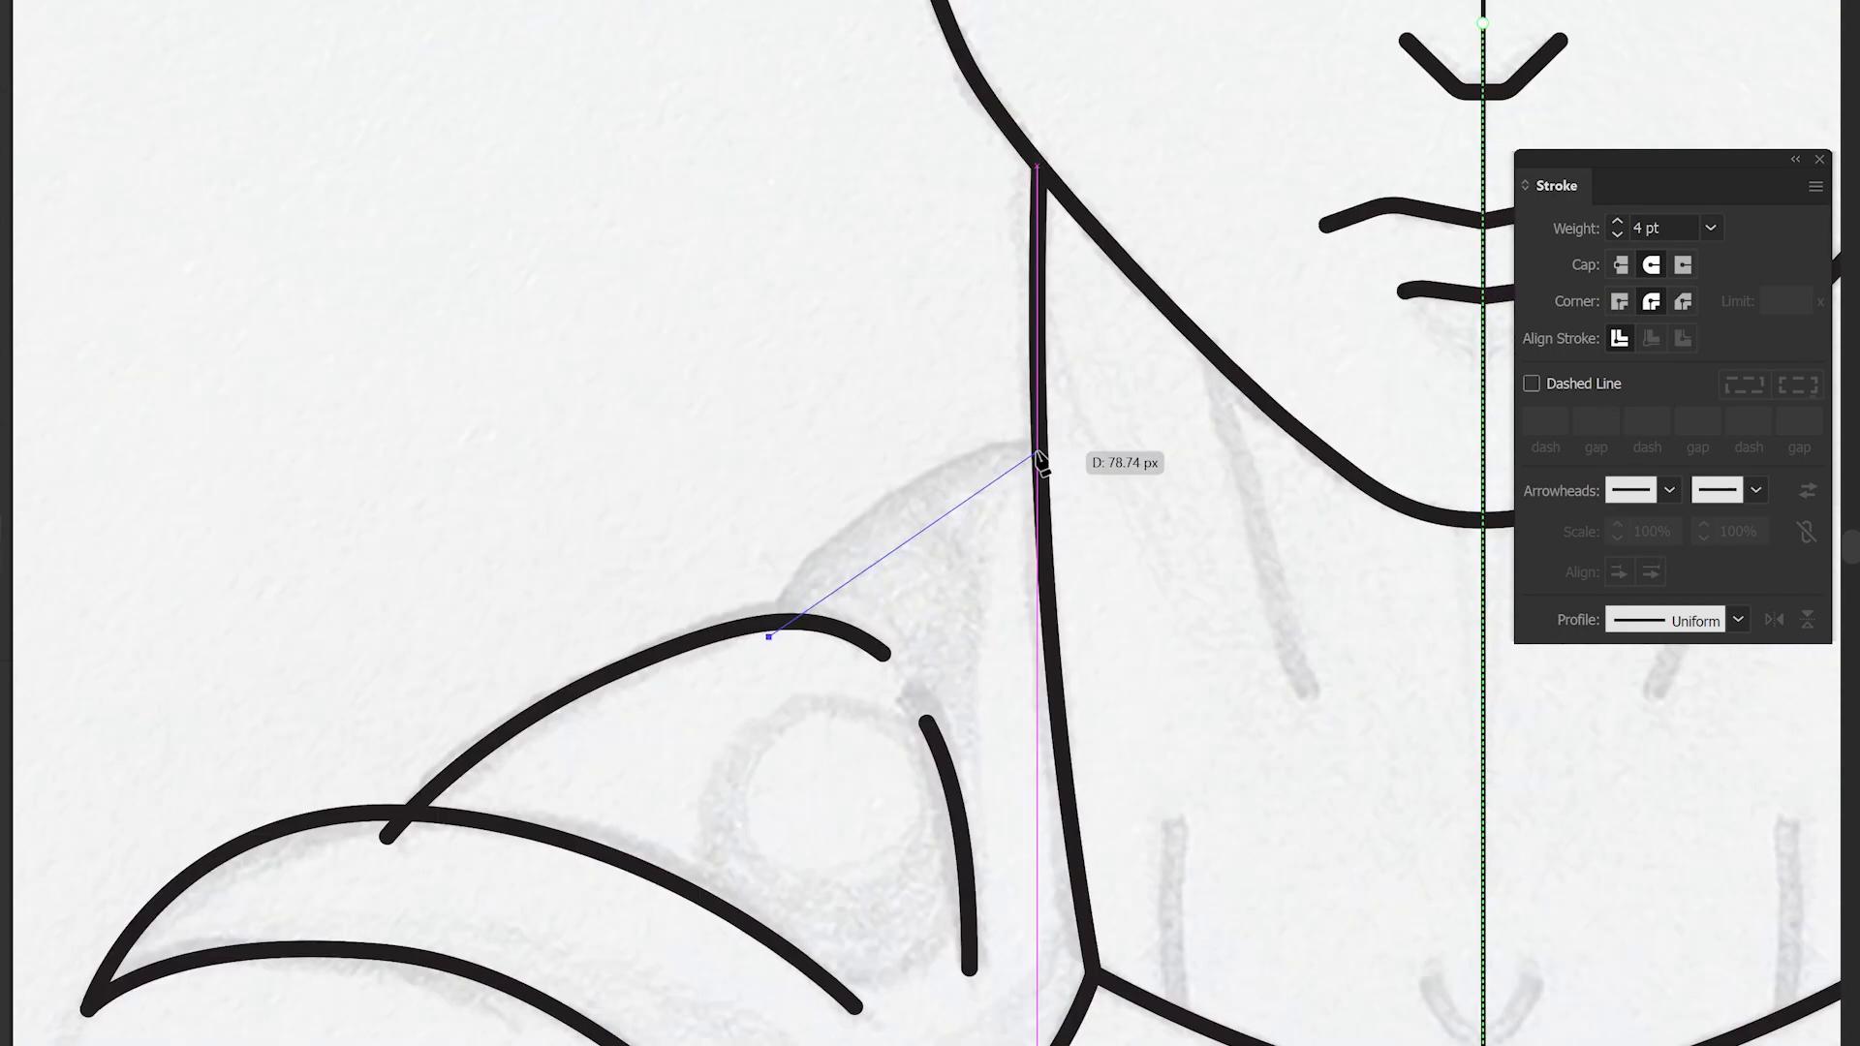
mouse_move(1038, 451)
left_mouse_down()
mouse_move(1204, 468)
mouse_move(1246, 444)
left_mouse_up()
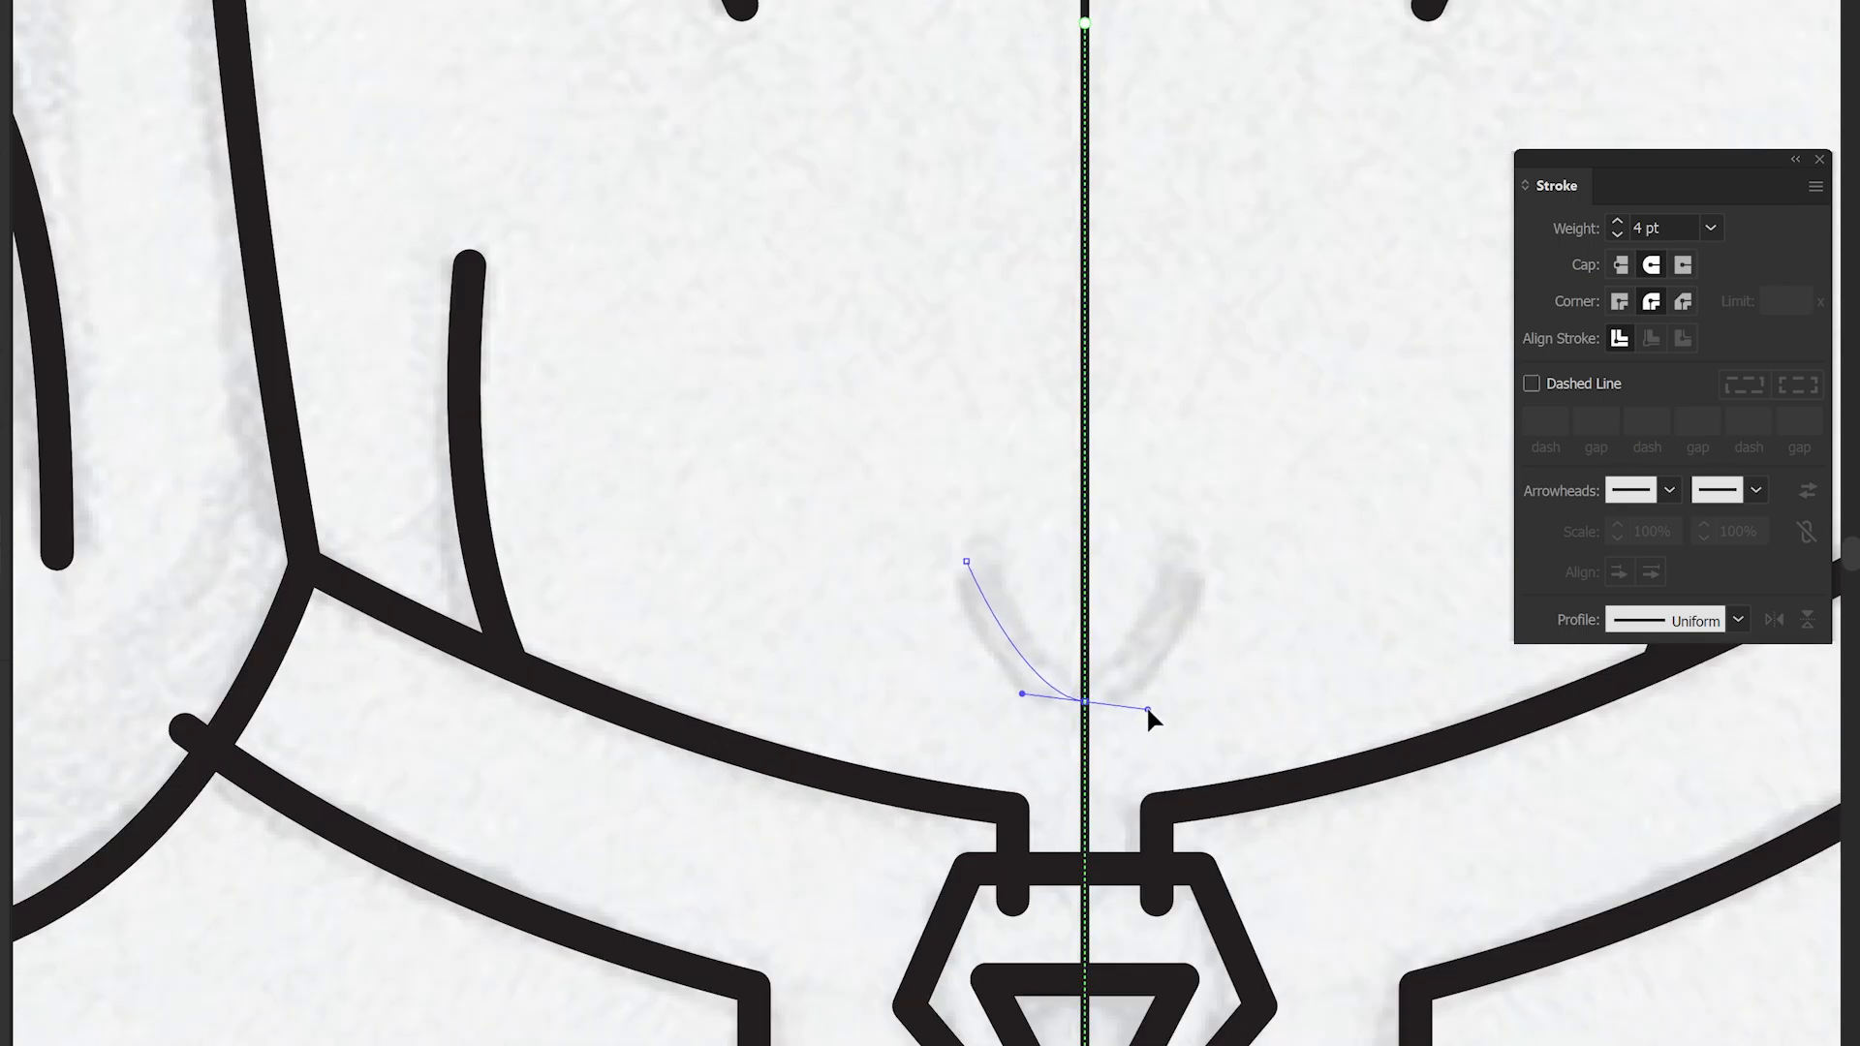
left_click_drag(1147, 710, 1147, 710)
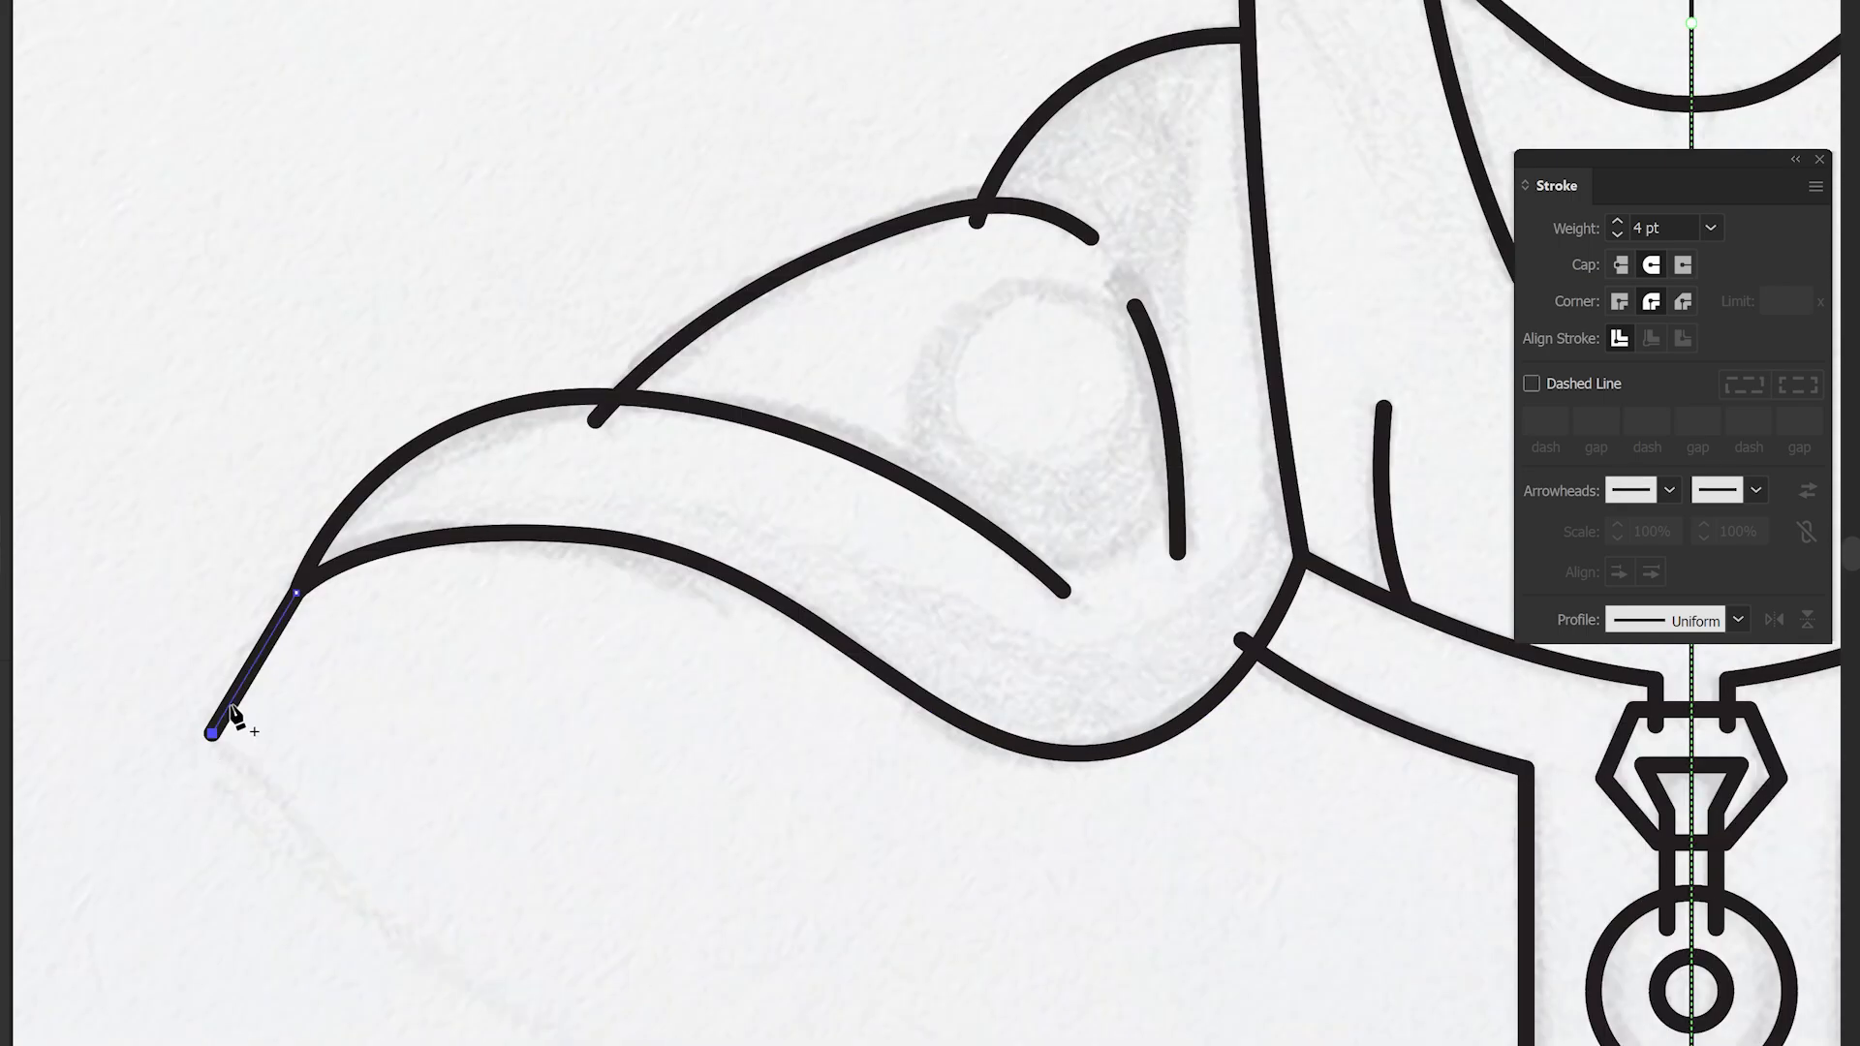
left_click_drag(237, 718, 249, 673)
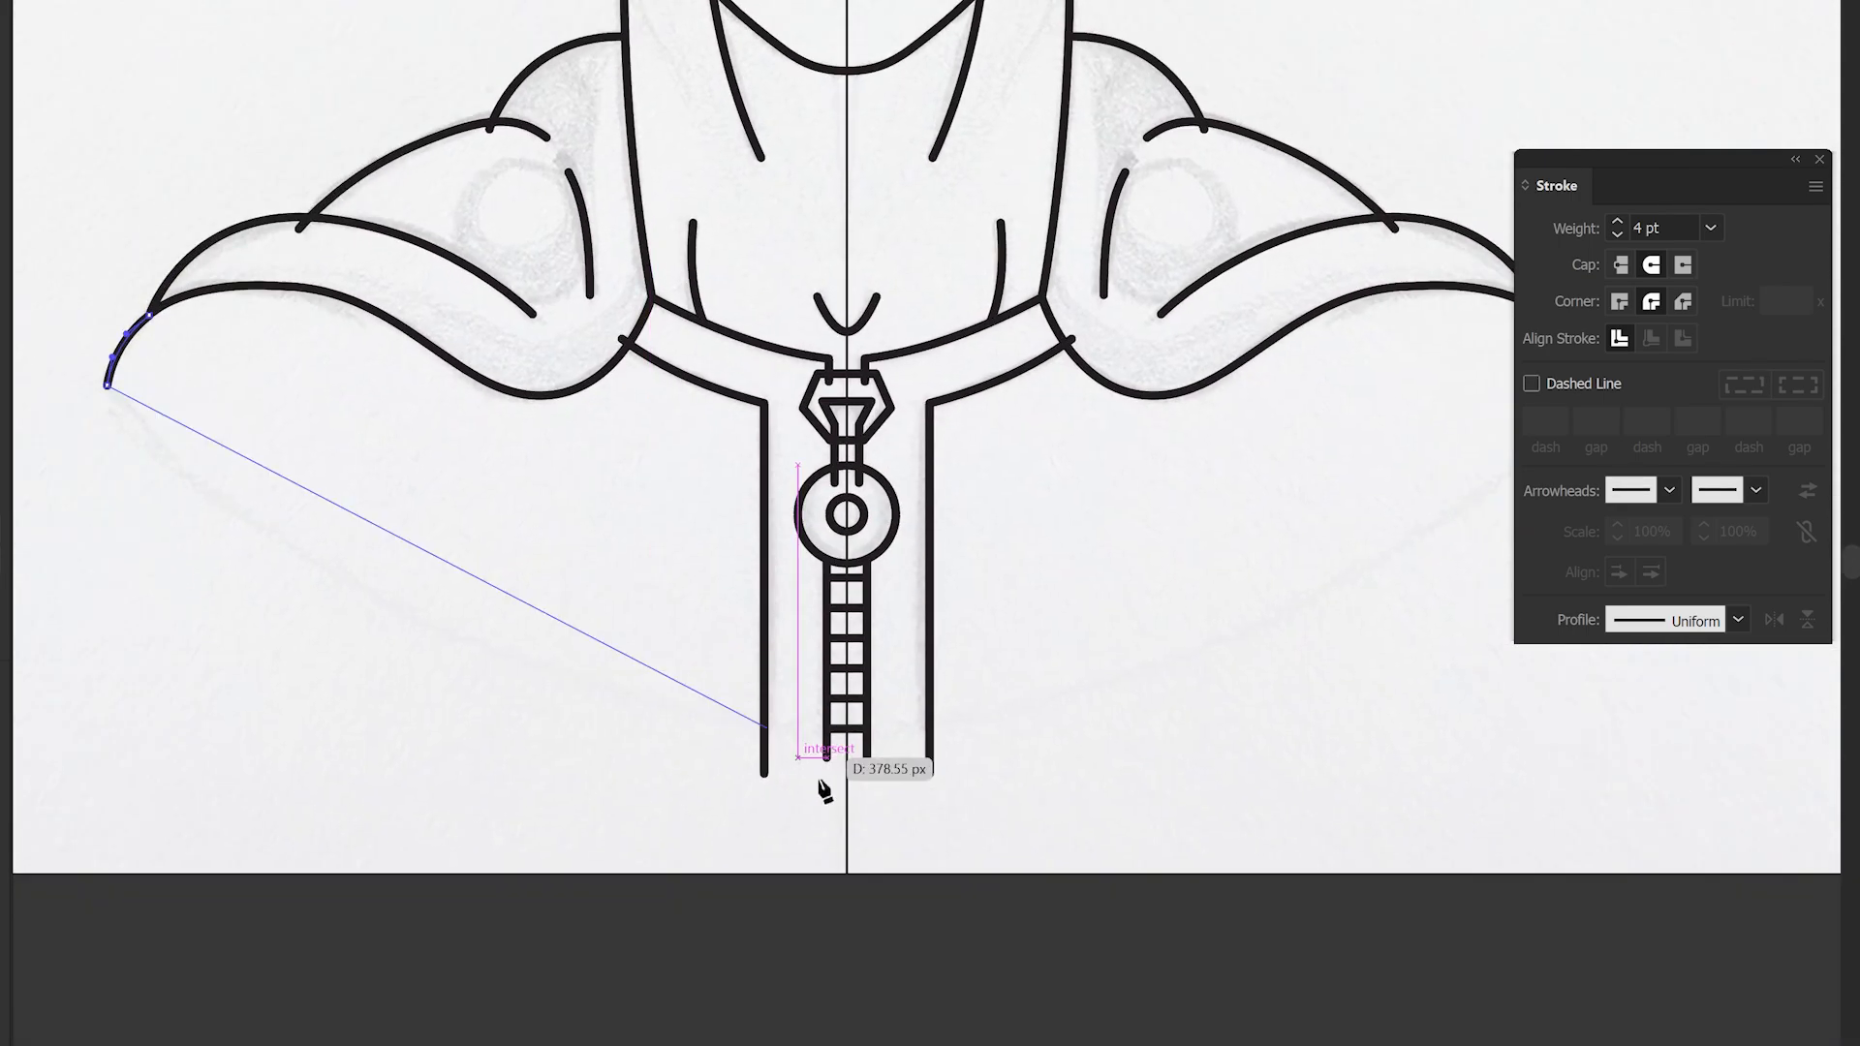
- Draw the zipper's side lines and the chest's bottom curve
scroll(823, 790, "up", 5)
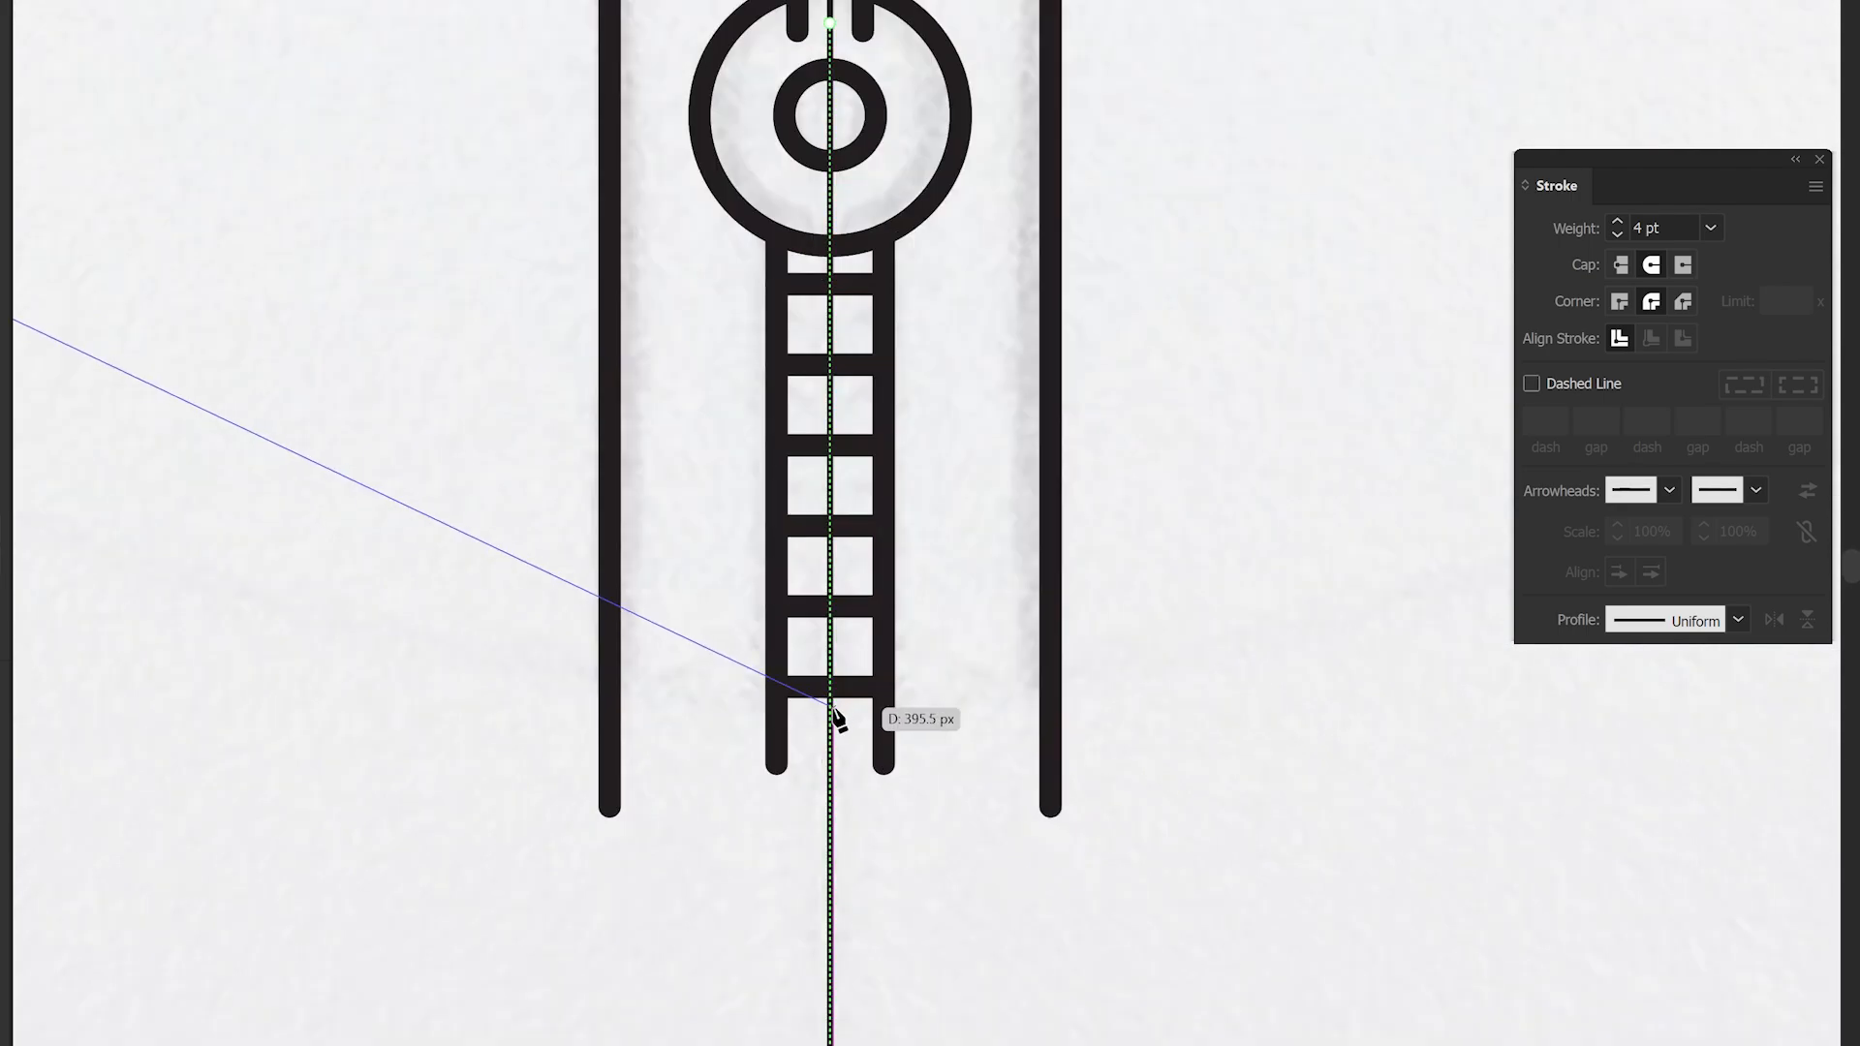
scroll(831, 725, "up", 2)
left_click_drag(831, 770, 1589, 752)
scroll(1585, 749, "down", 5)
left_click_drag(1081, 748, 734, 760)
left_click_drag(1070, 820, 548, 960)
left_click(1131, 887)
scroll(1152, 862, "down", 5)
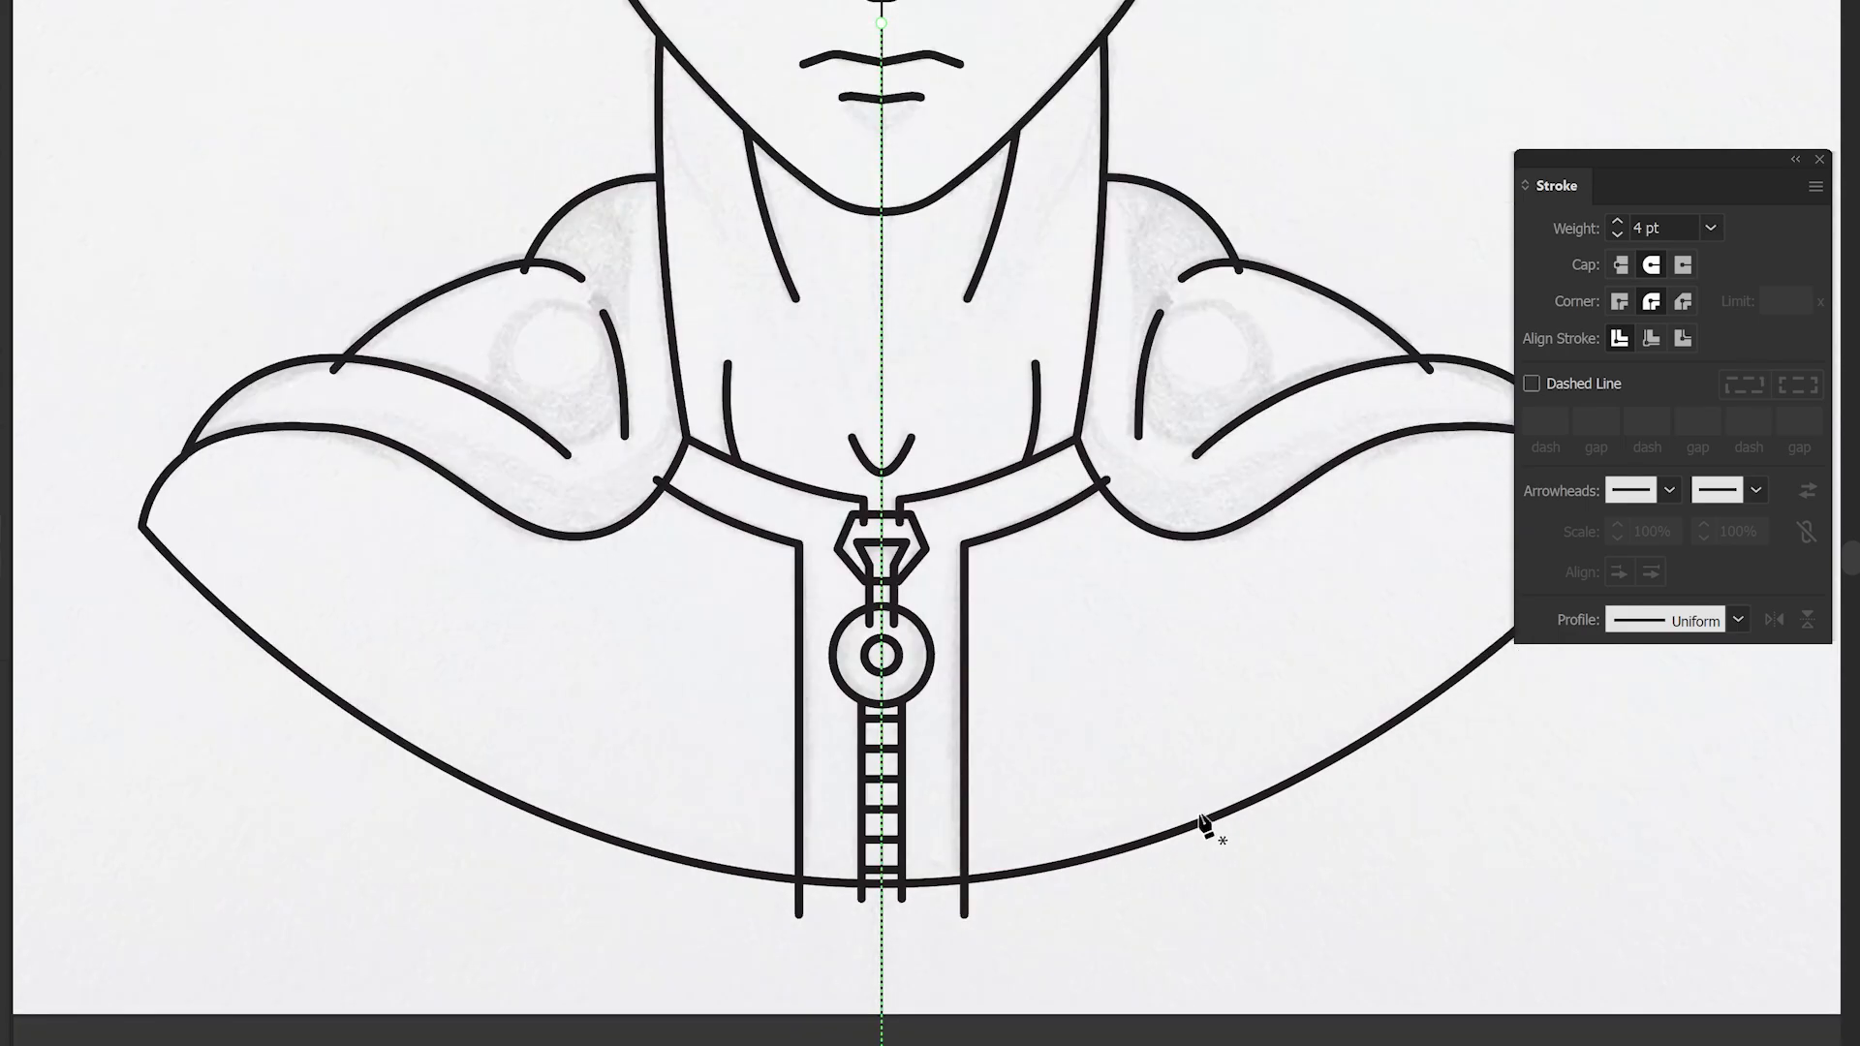
- Zoom in to inspect the collar, zipper and shoulder lines of the traced artwork
left_click_drag(803, 893, 804, 893)
scroll(808, 789, "up", 5)
left_click_drag(744, 169, 794, 556)
left_click(0, 299)
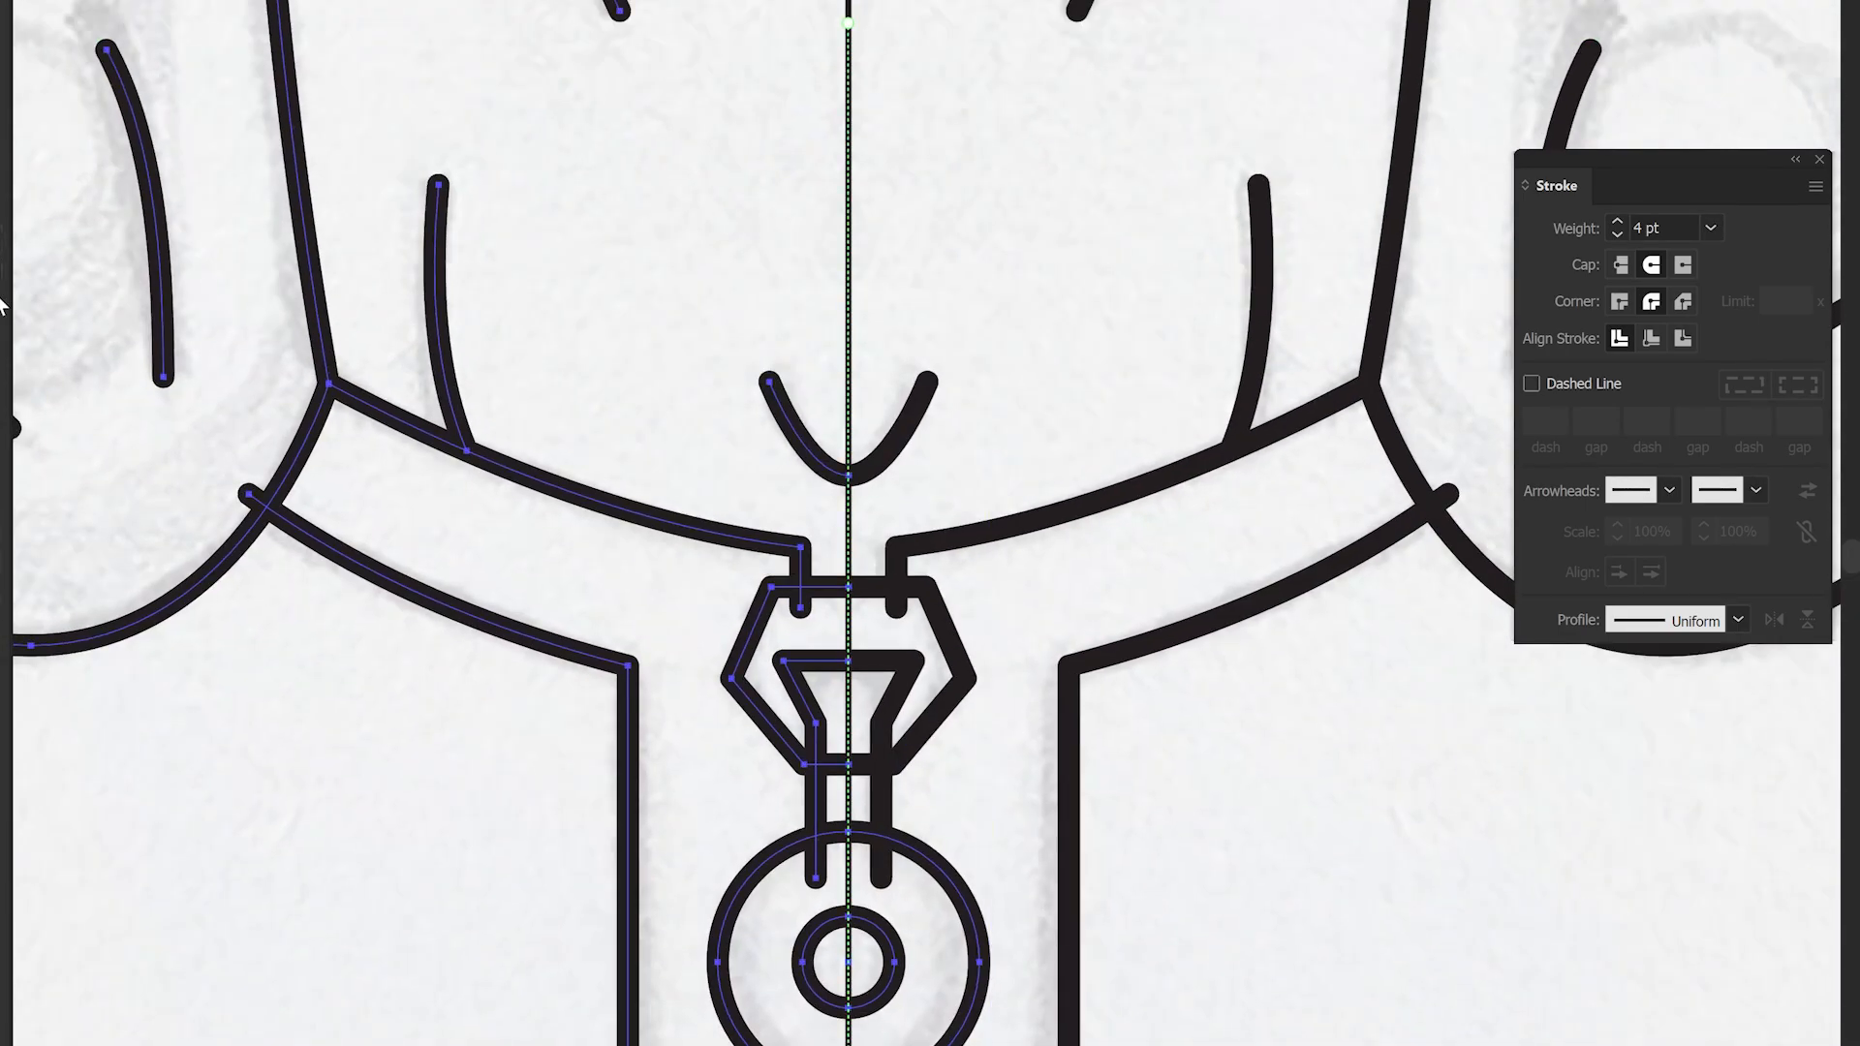
scroll(830, 607, "up", 5)
scroll(733, 587, "down", 10)
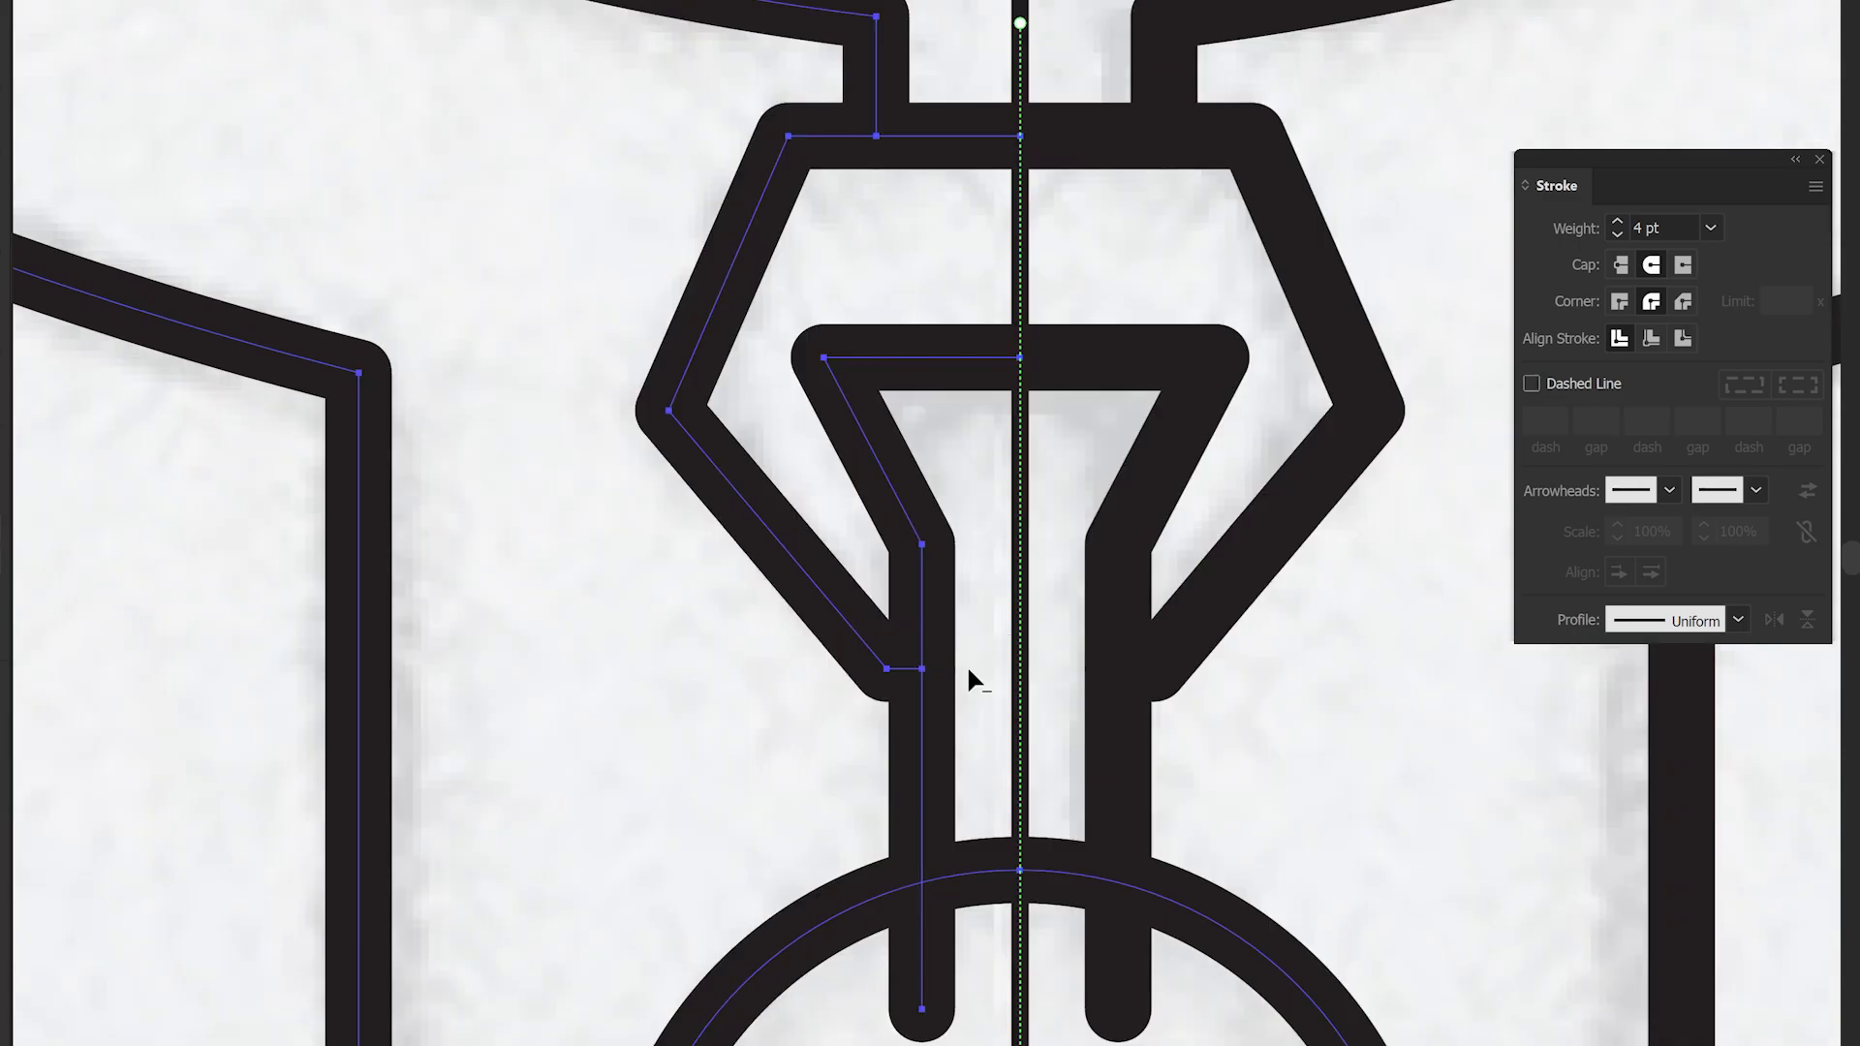
scroll(959, 569, "down", 3)
left_click(980, 935, "alt")
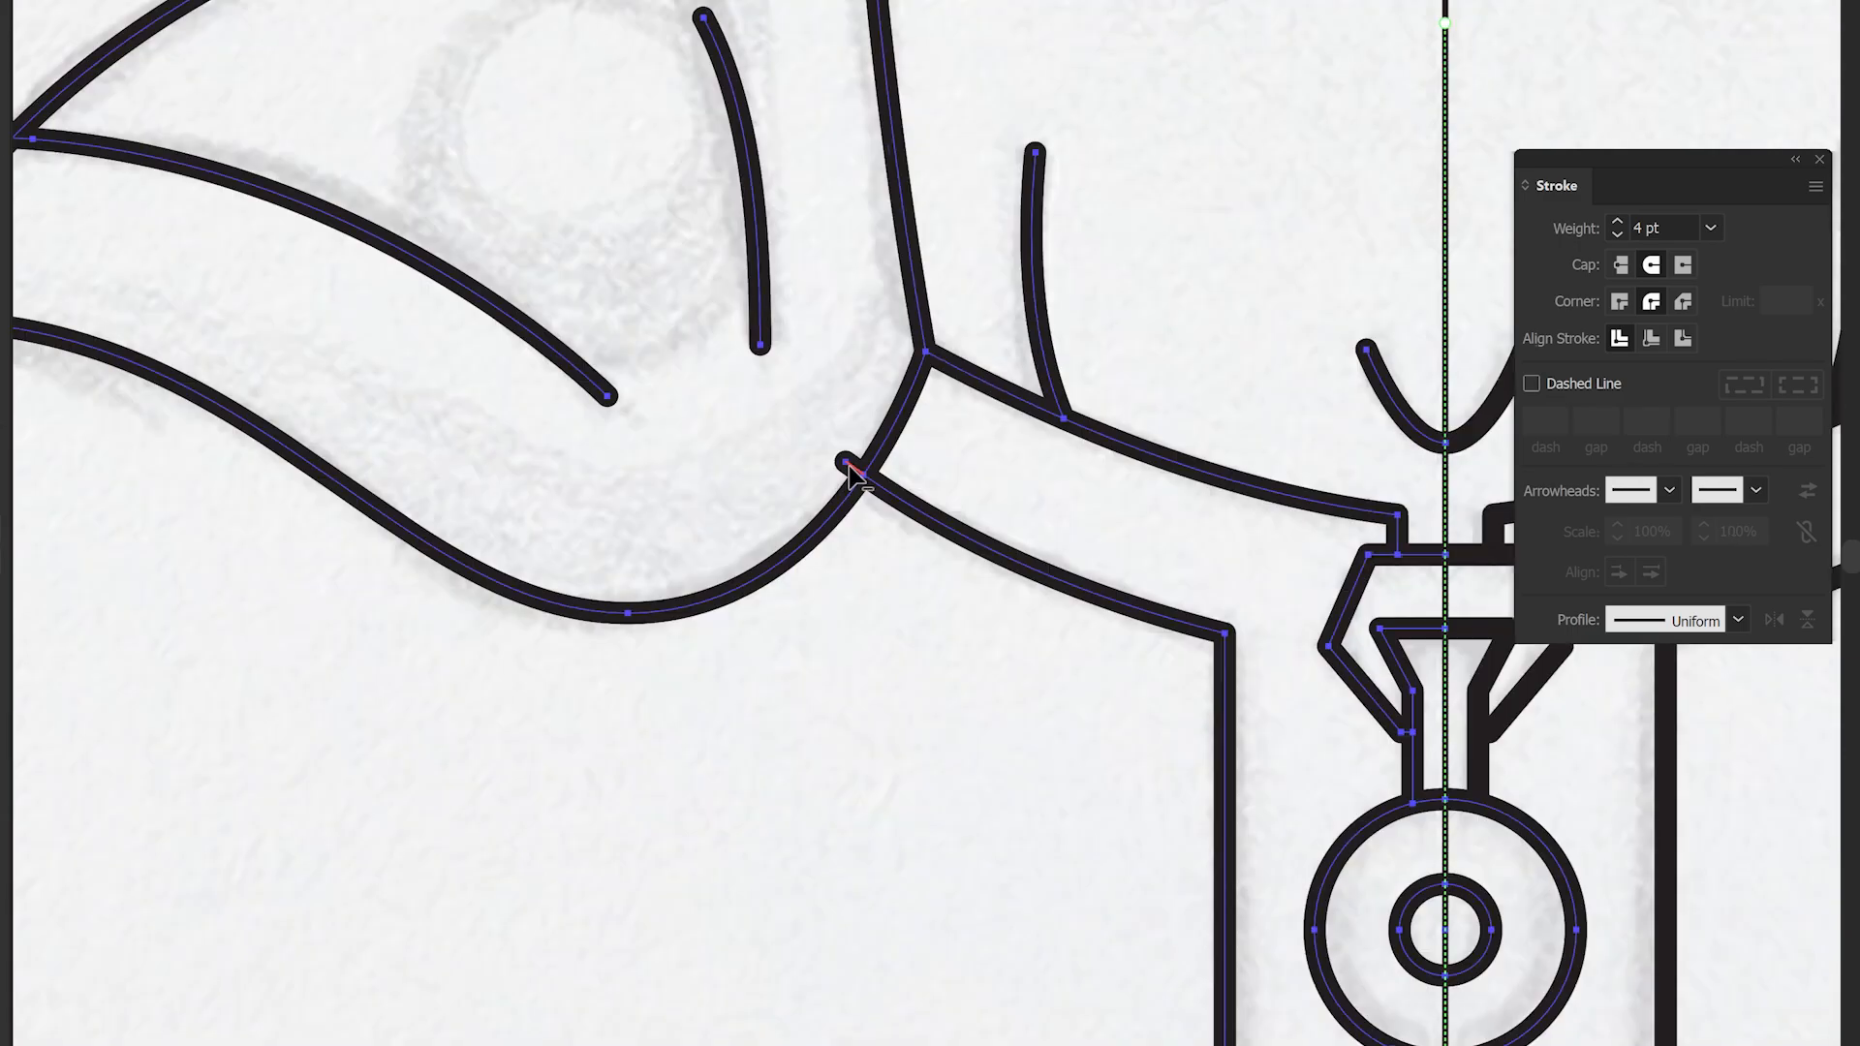
scroll(852, 474, "down", 2)
scroll(540, 571, "up", 2)
- Draw a circle about 65 px wide on the shoulder pad and trim its overlapping segments with the Shape Builder
left_click_drag(1099, 464, 1296, 647)
left_click_drag(1102, 265, 1118, 300)
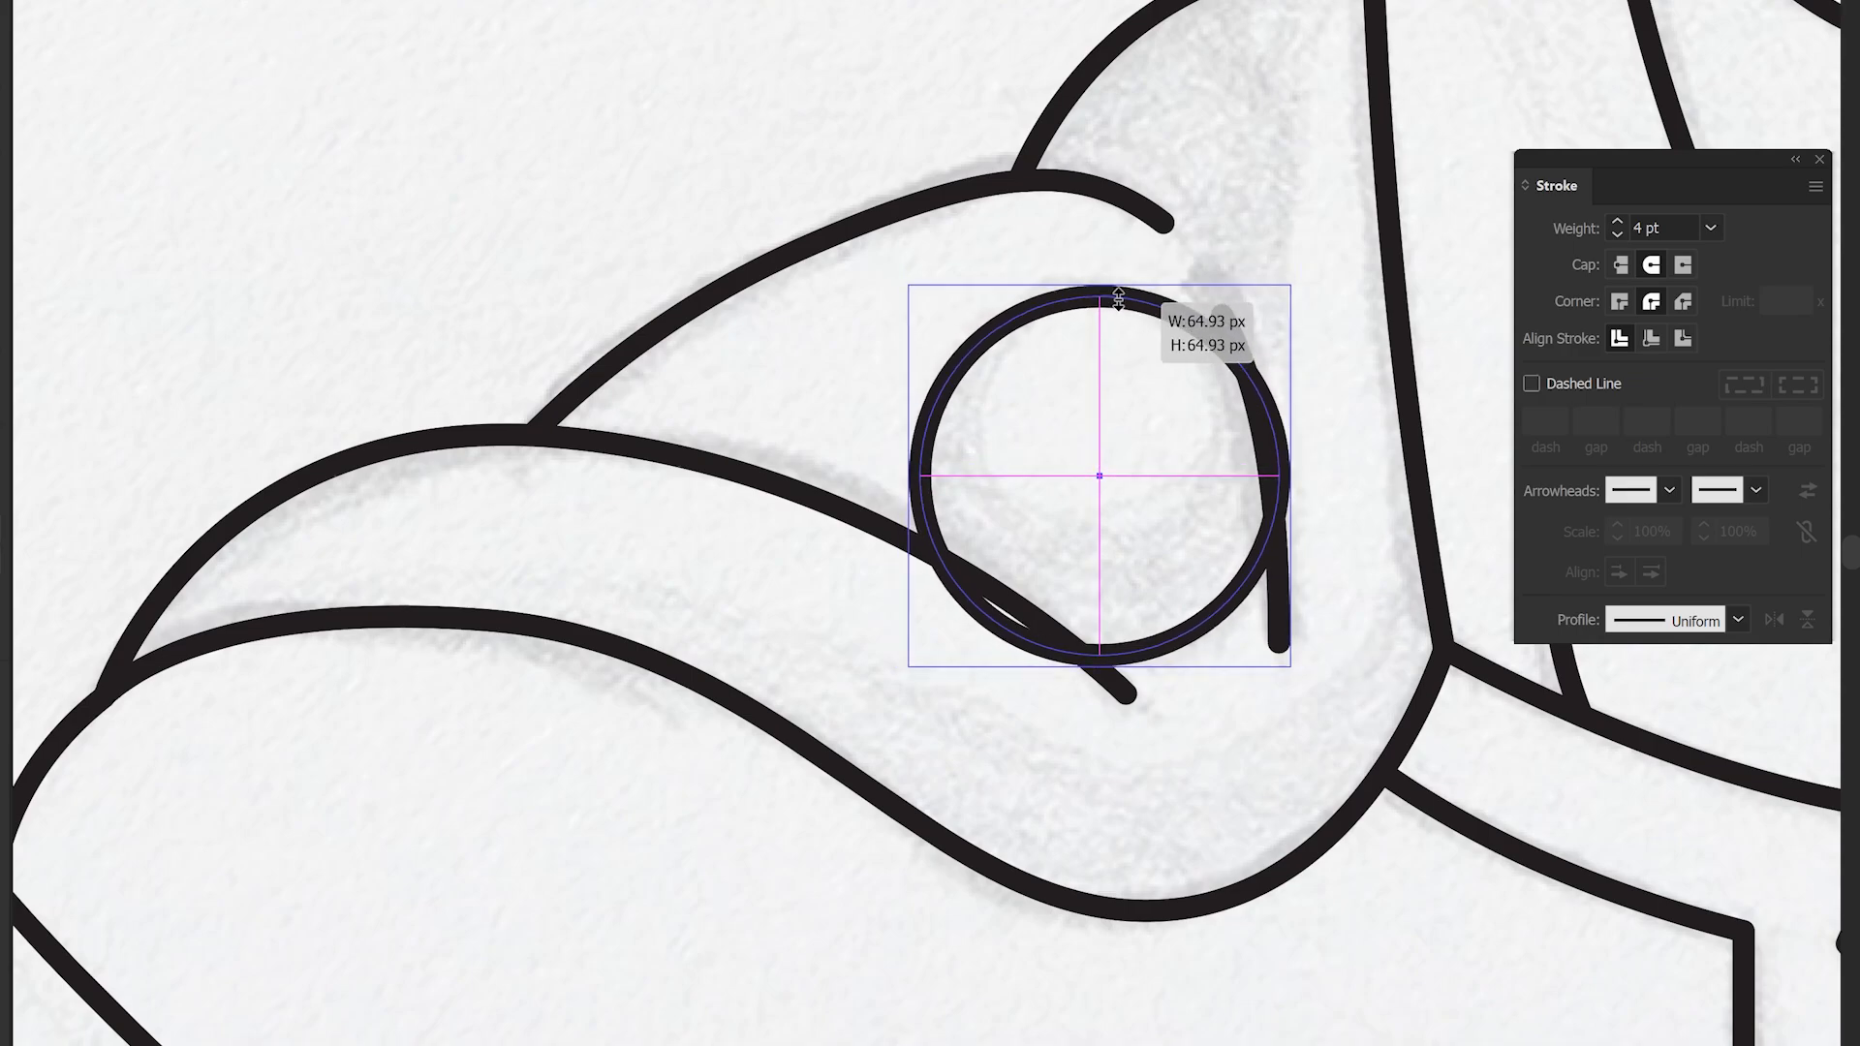
left_click(1275, 442, "shift")
left_click(1029, 608, "shift")
key("shift+m")
left_click(1009, 622, "alt")
key("v")
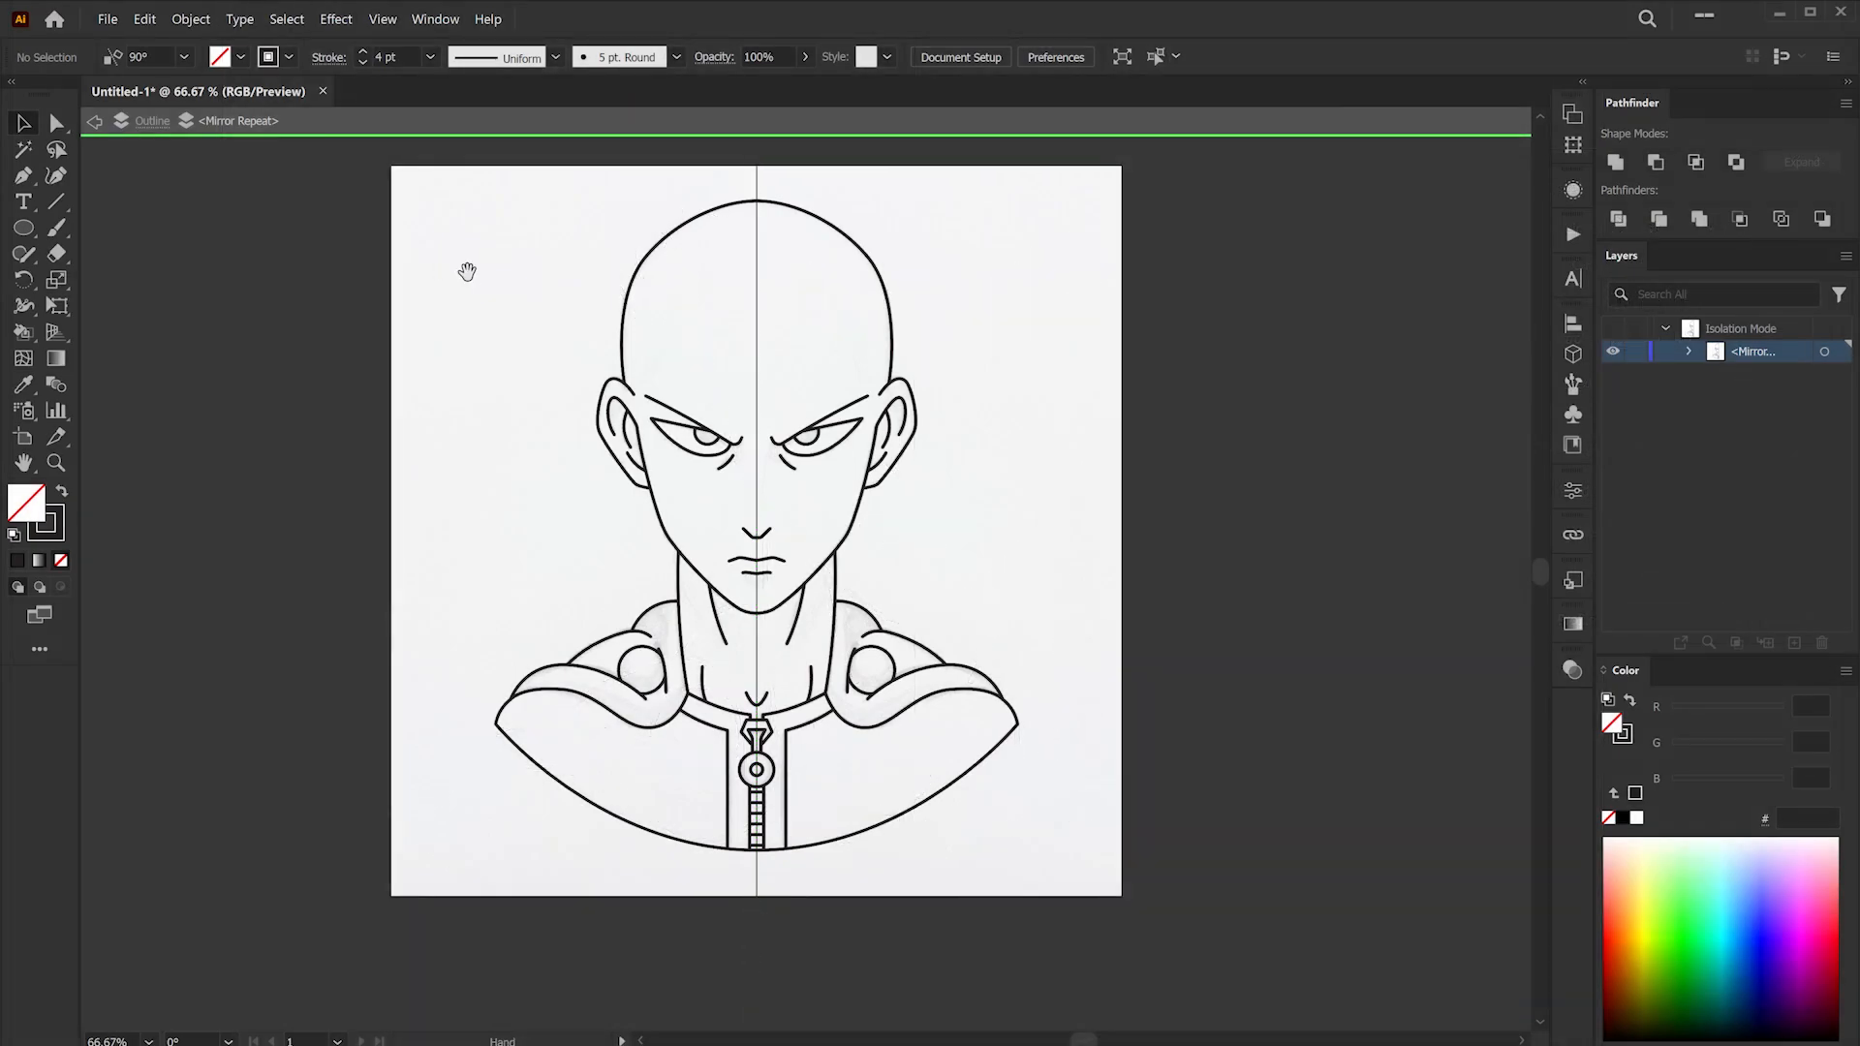
- Leave isolation mode, select the Mirror Repeat artwork and expand it
left_click_drag(467, 271, 504, 314)
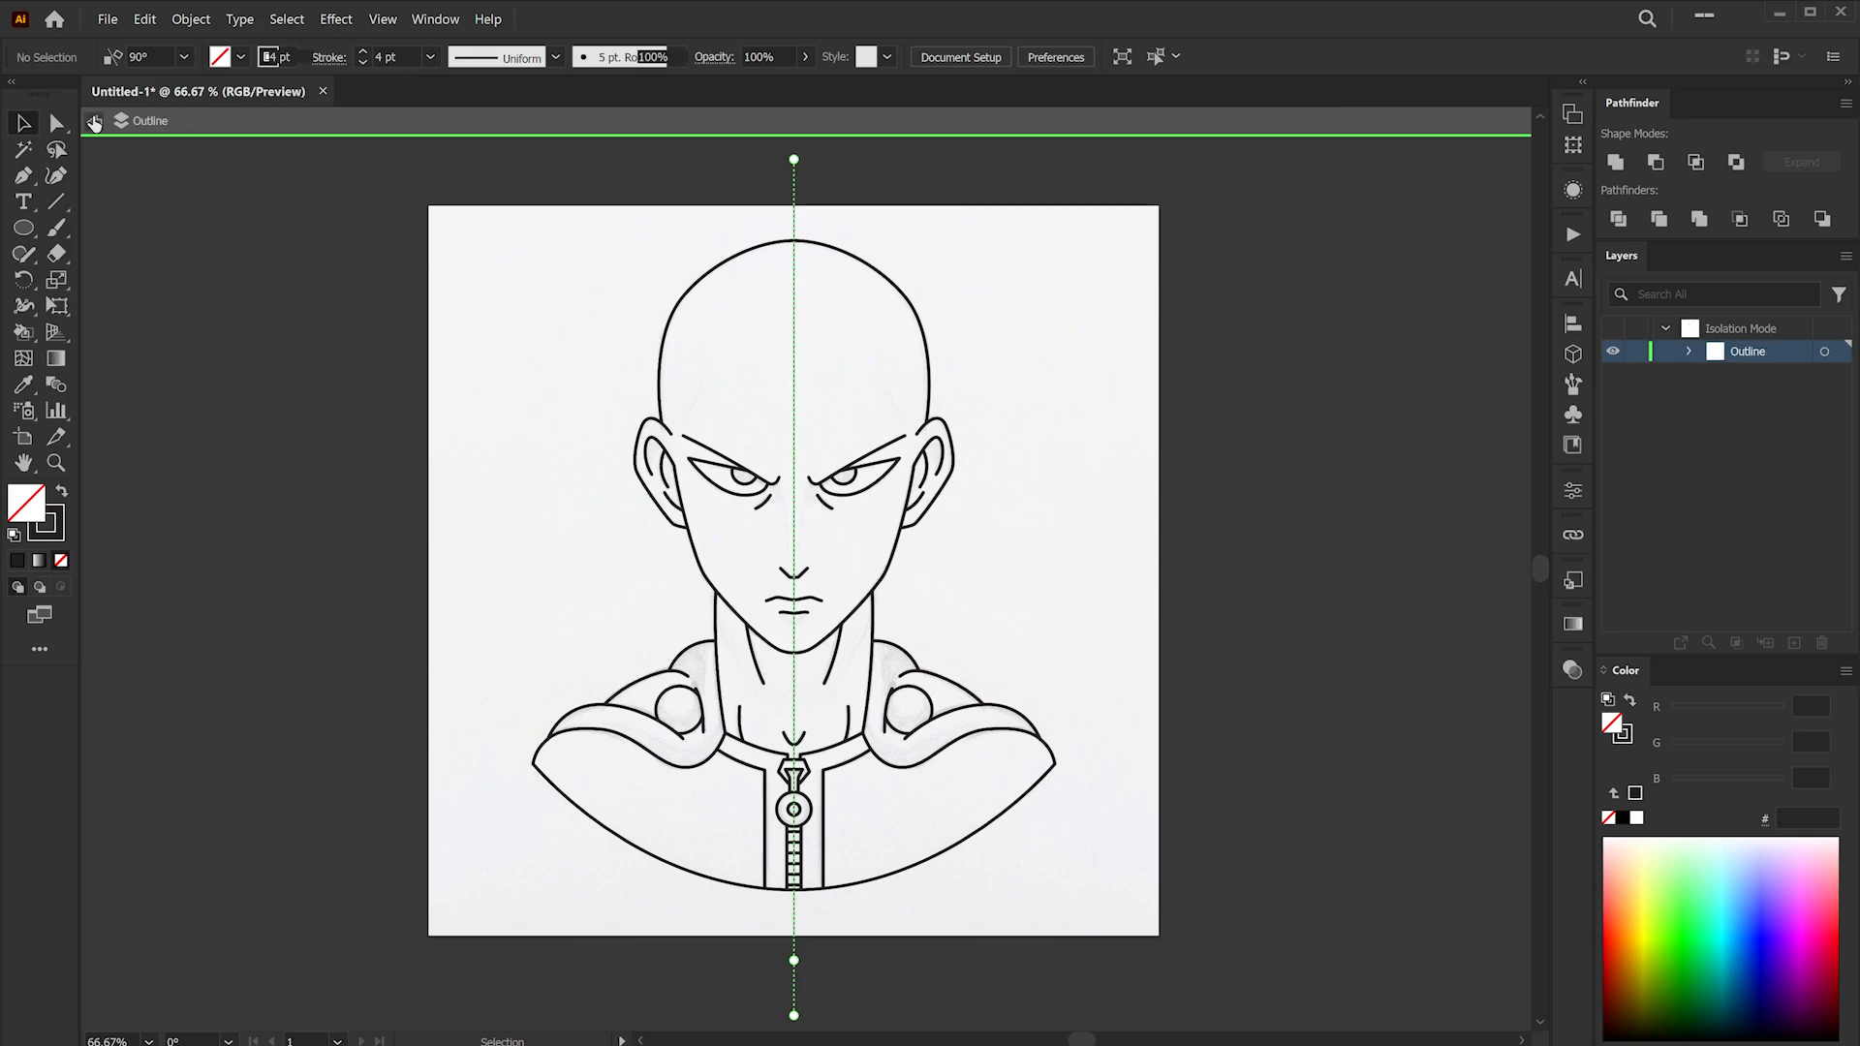
left_click(94, 122)
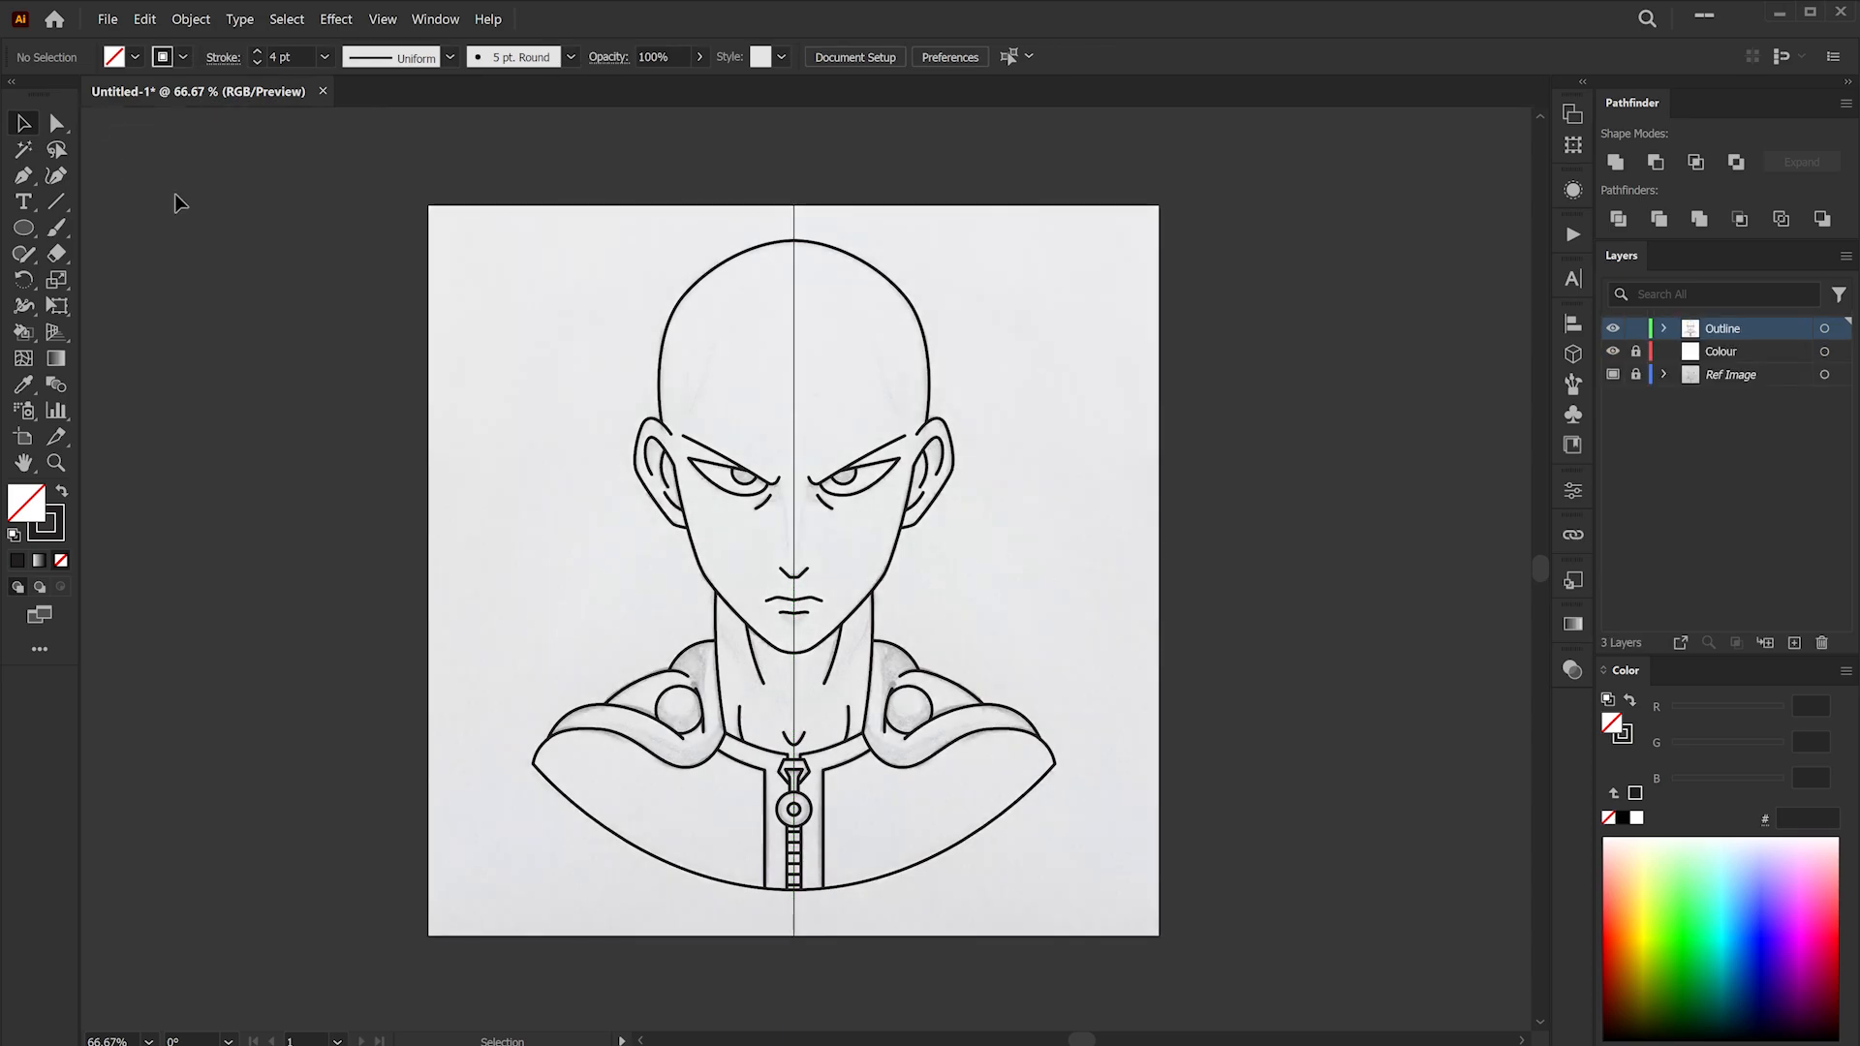
left_click(705, 281)
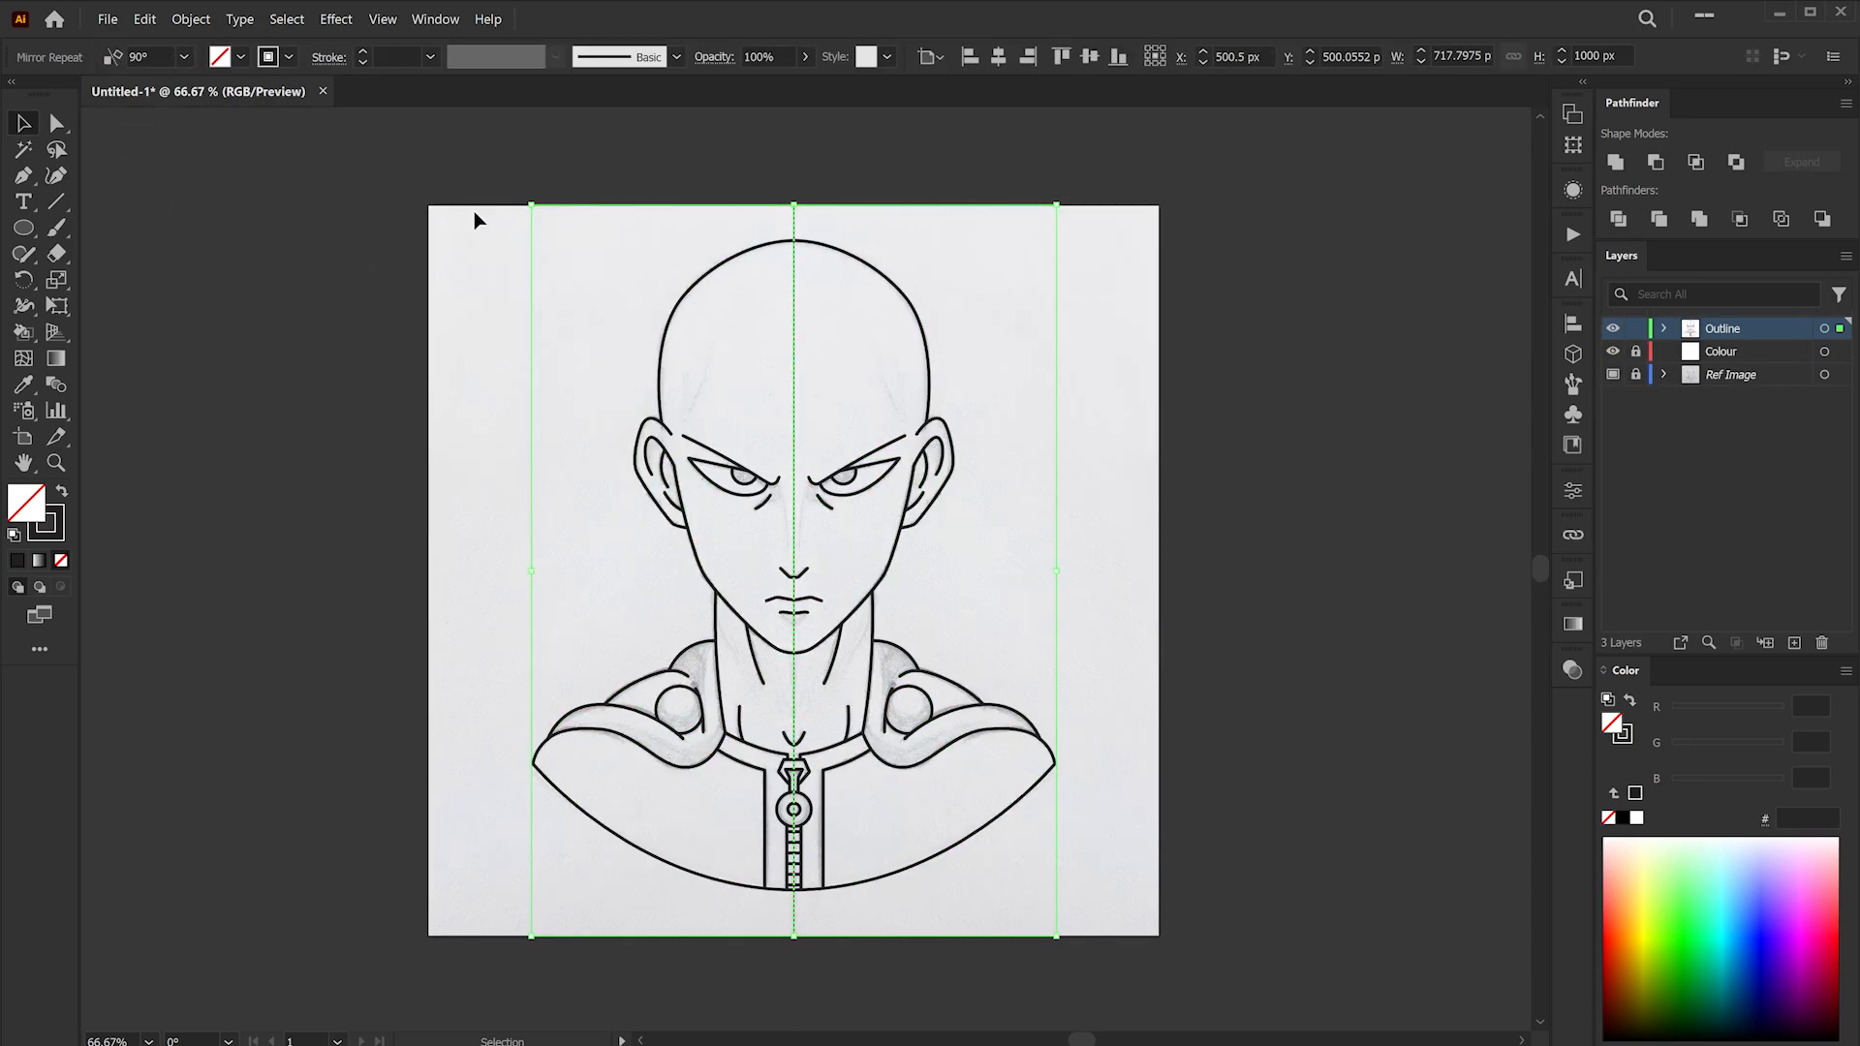
left_click(191, 19)
left_click(275, 284)
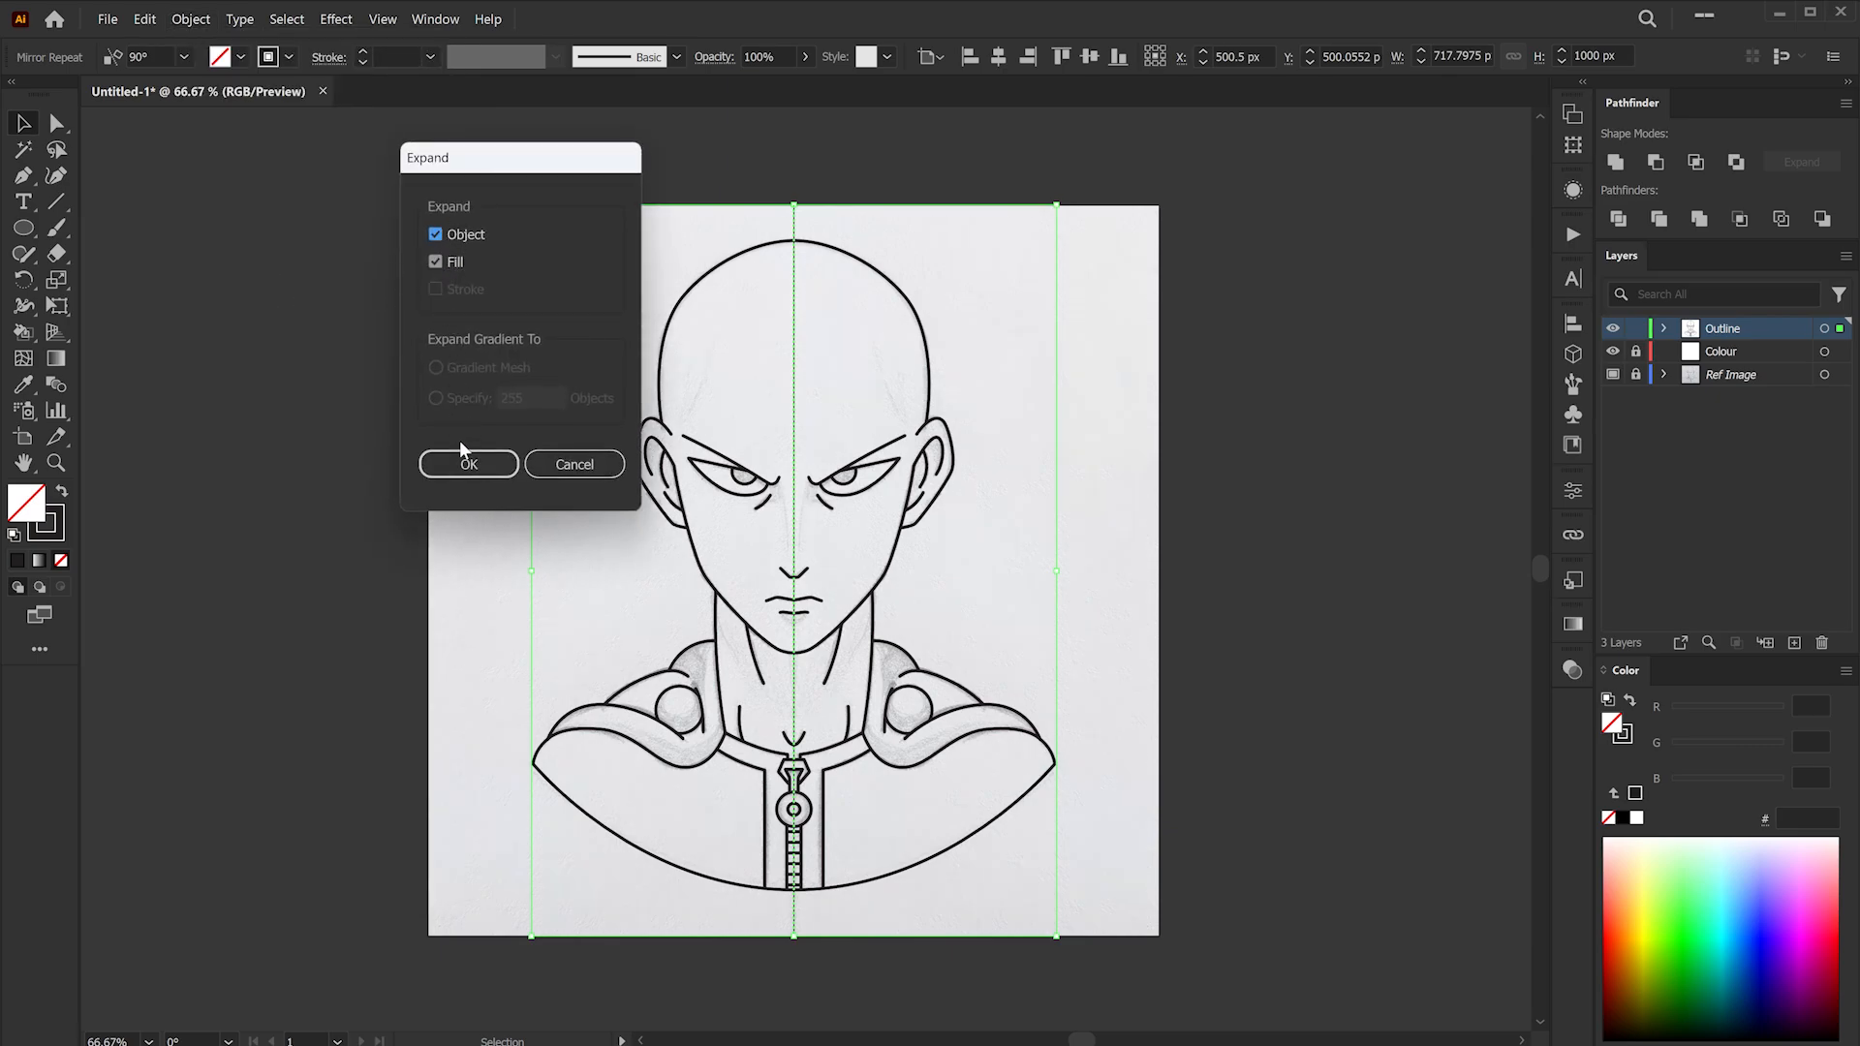
left_click(468, 464)
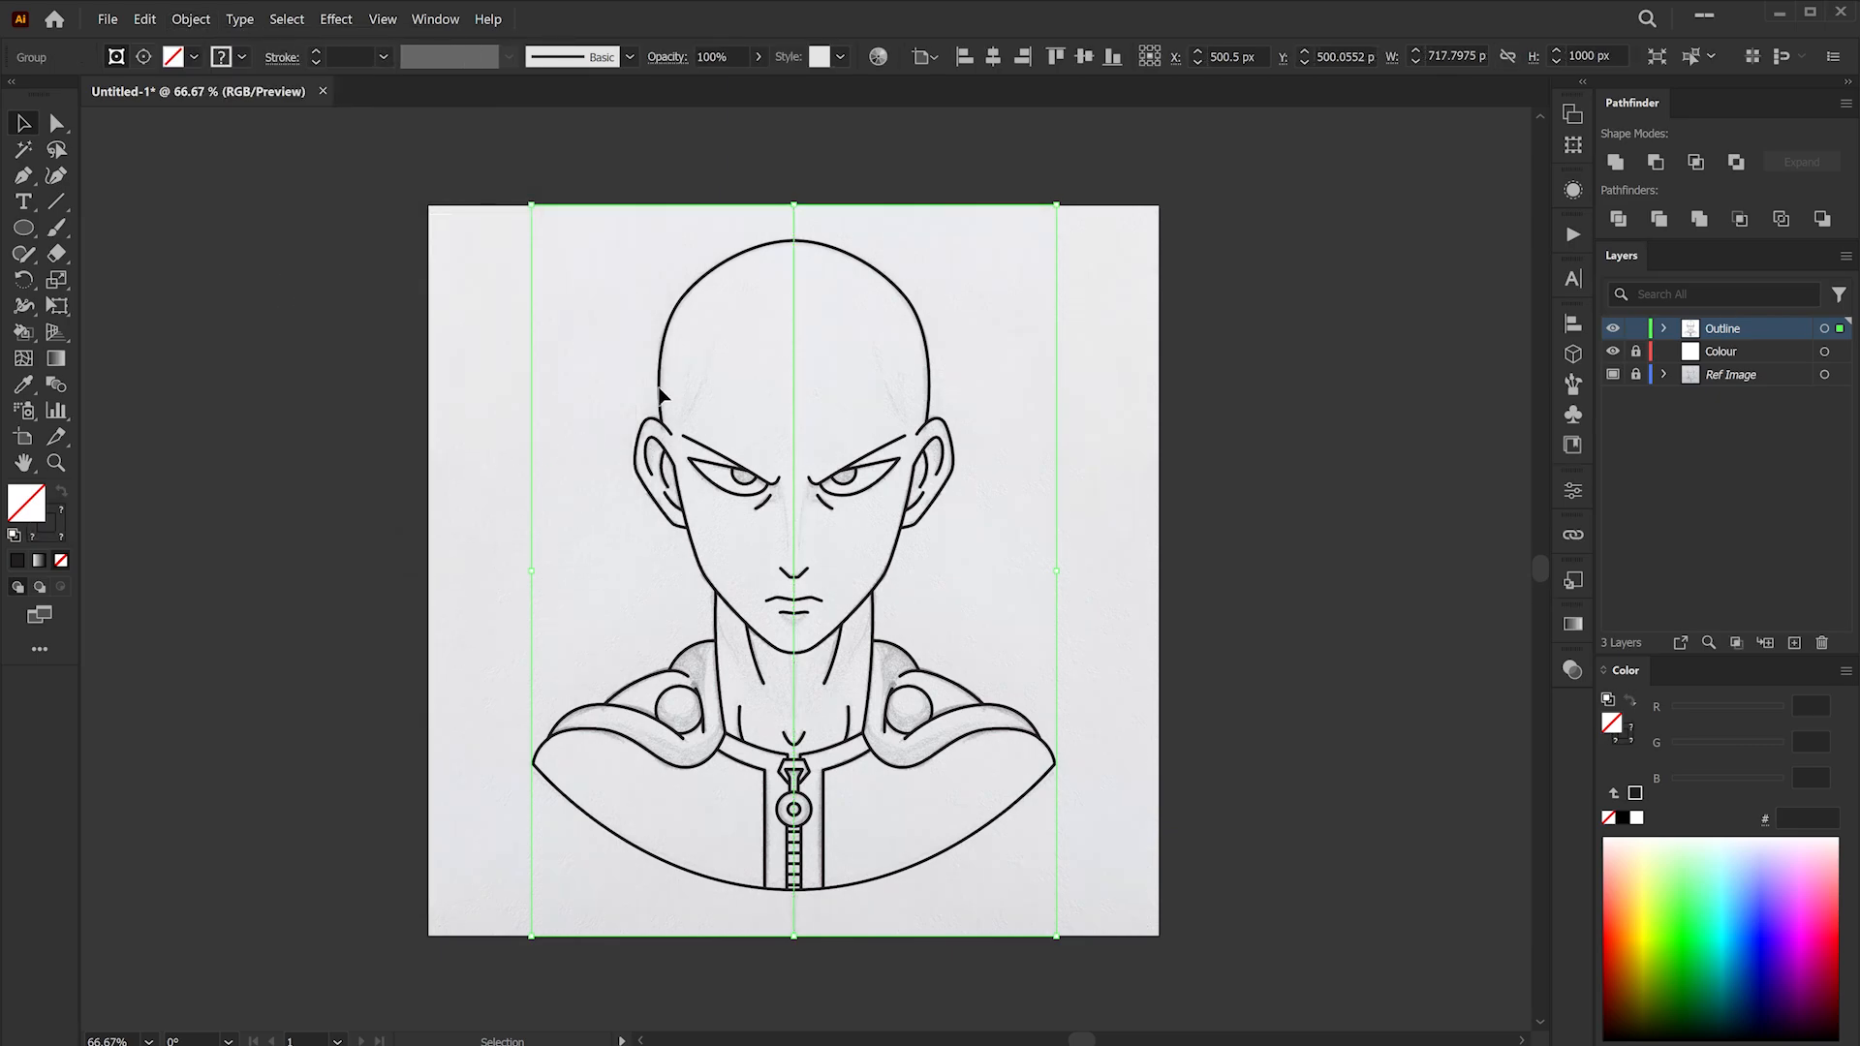
- Ungroup the expanded artwork twice and release its clipping mask
right_click(730, 279)
left_click(751, 542)
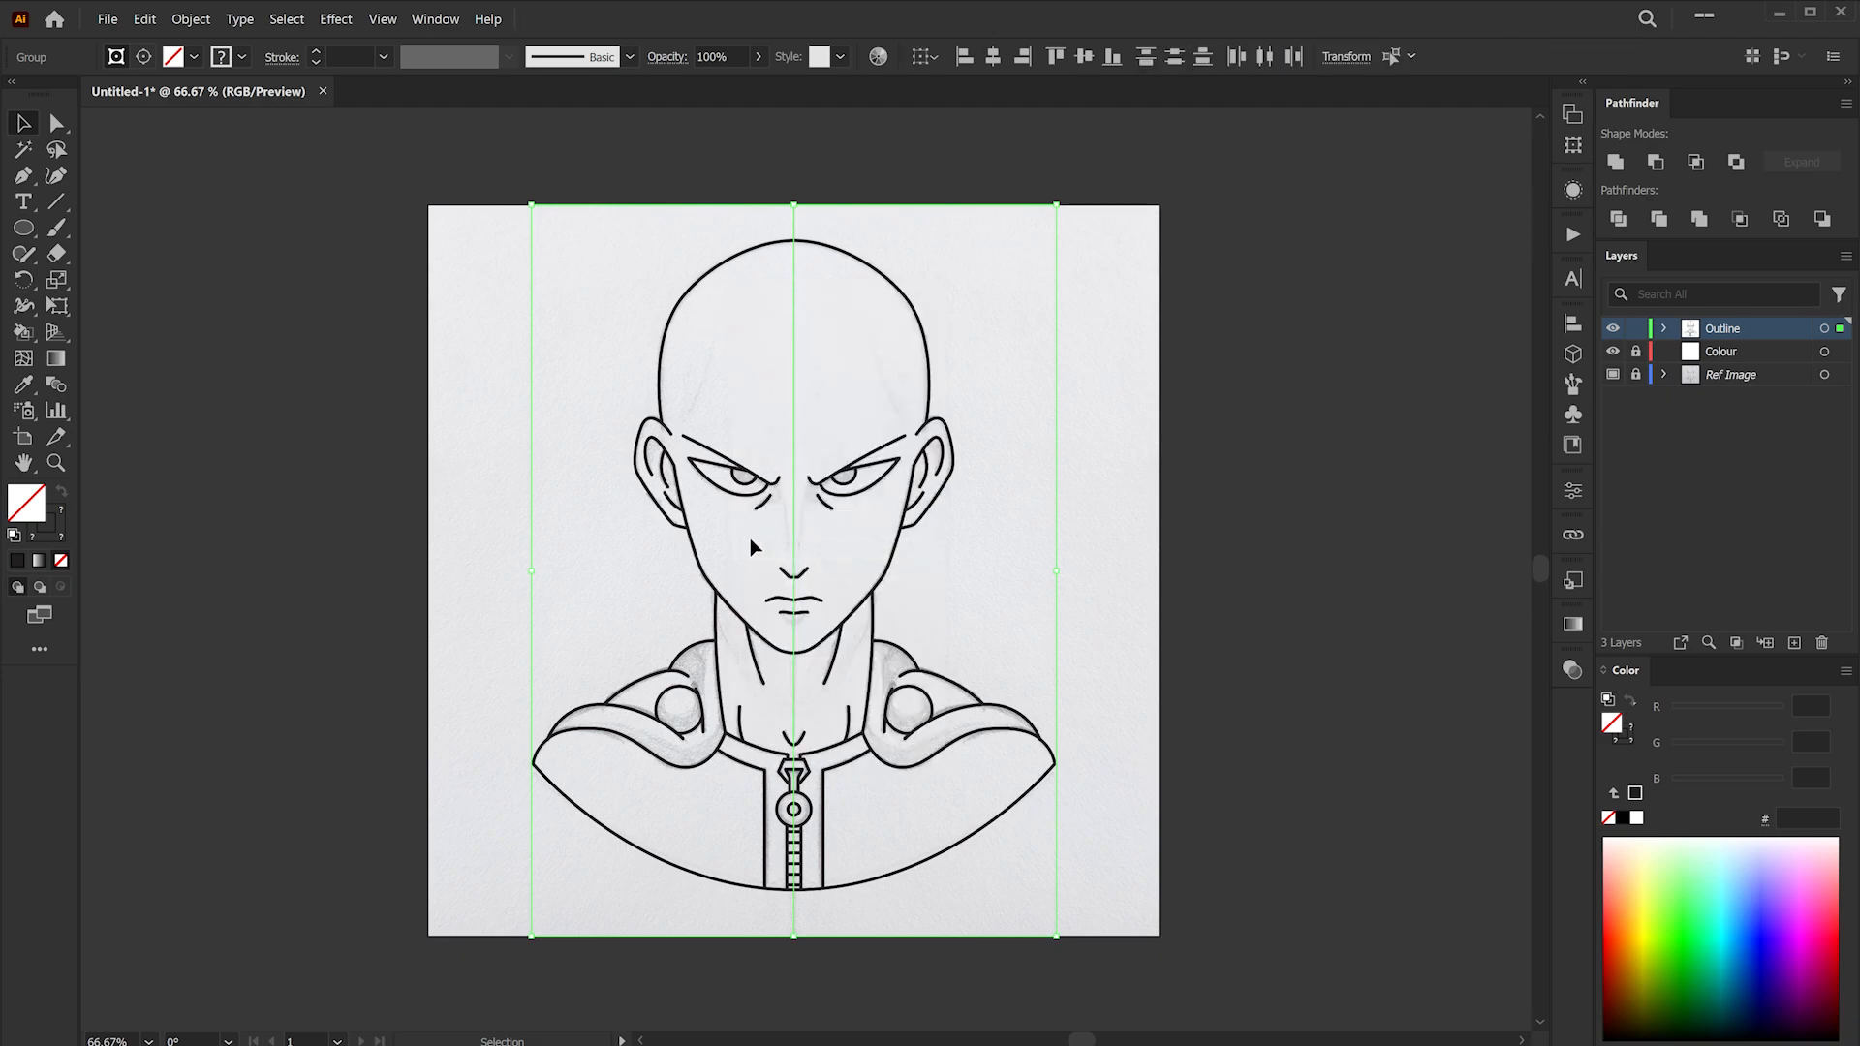
right_click(734, 303)
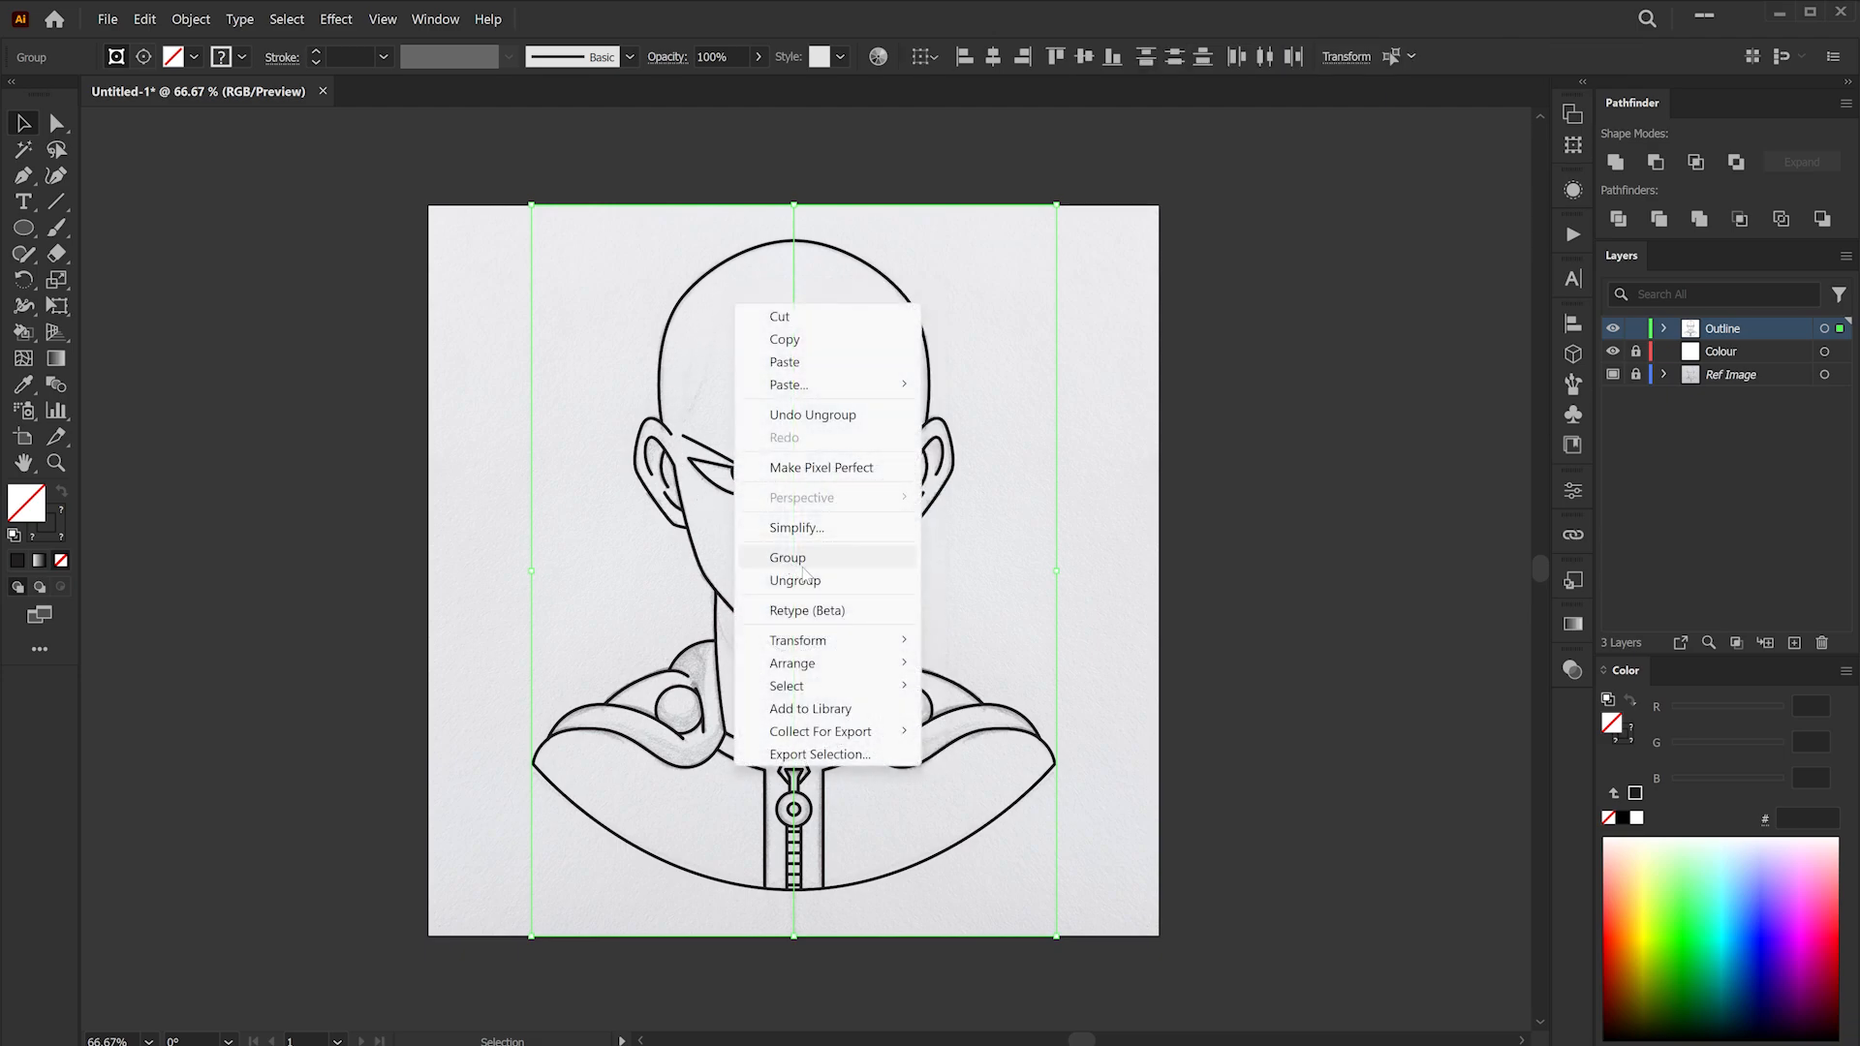
left_click(796, 580)
right_click(744, 329)
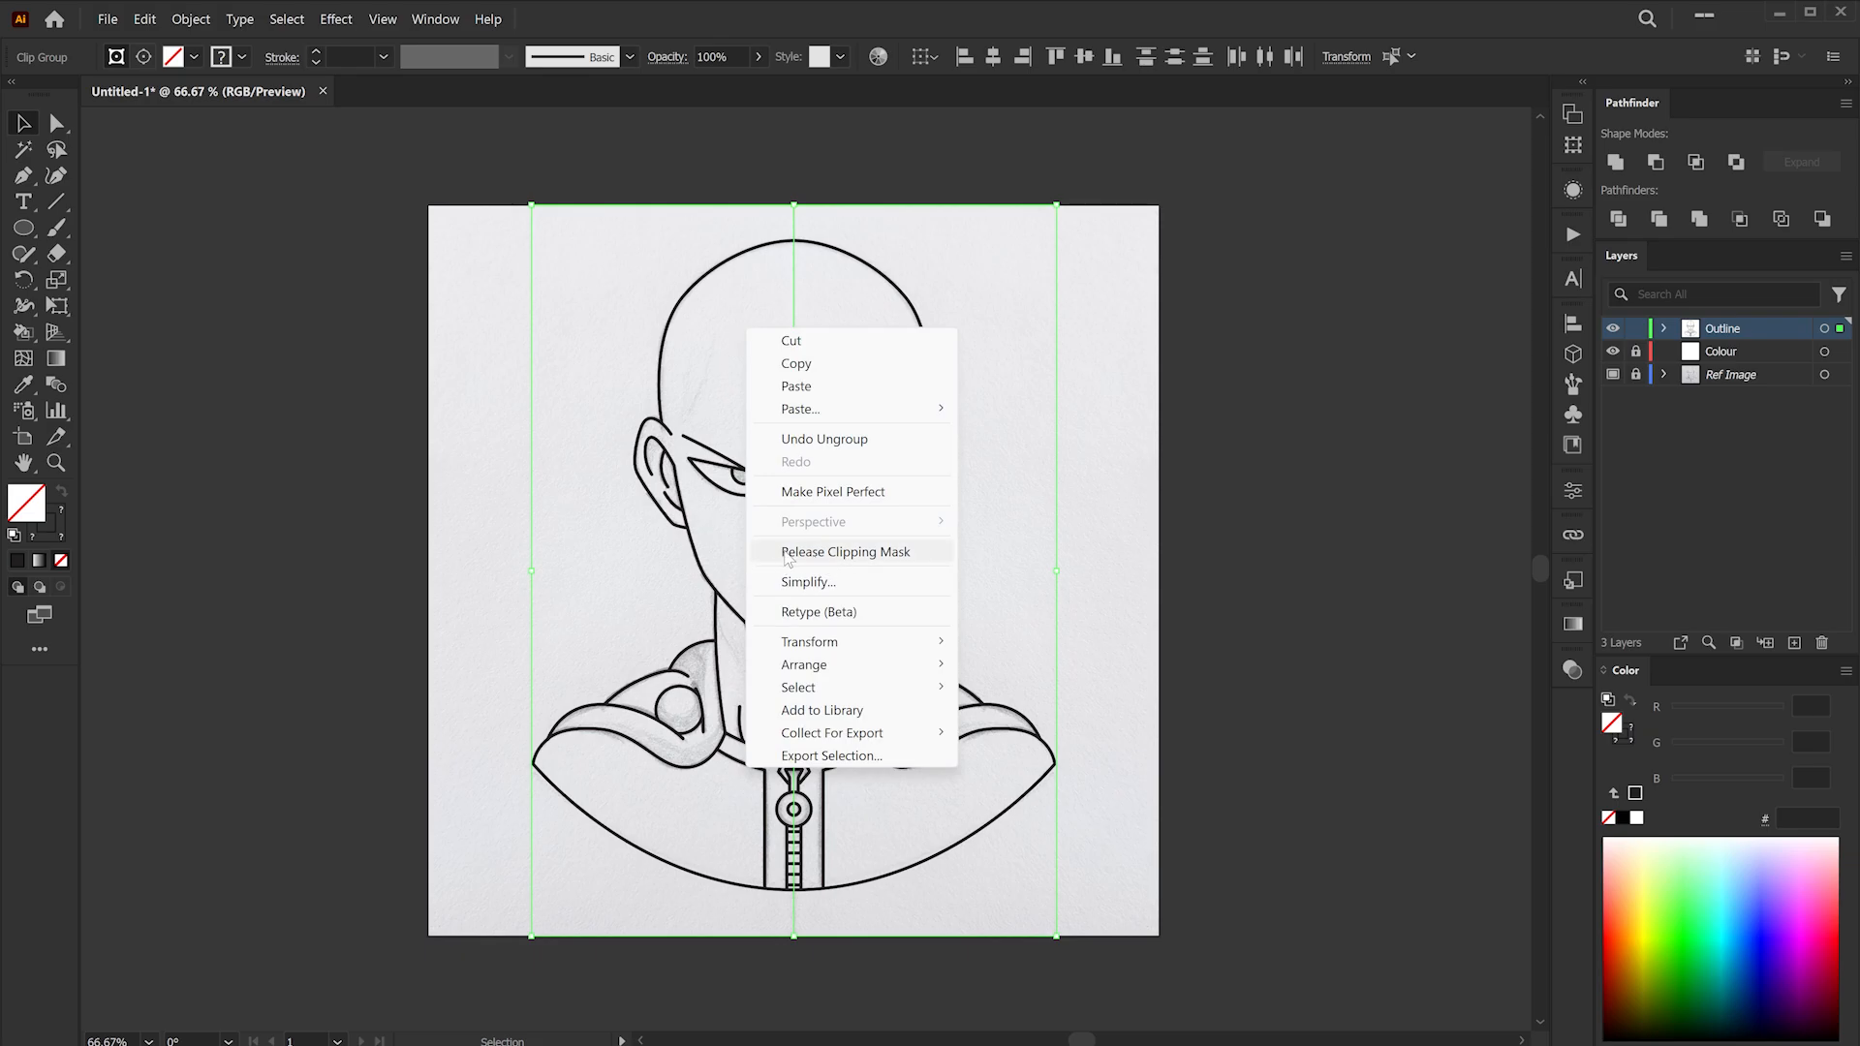
left_click(819, 554)
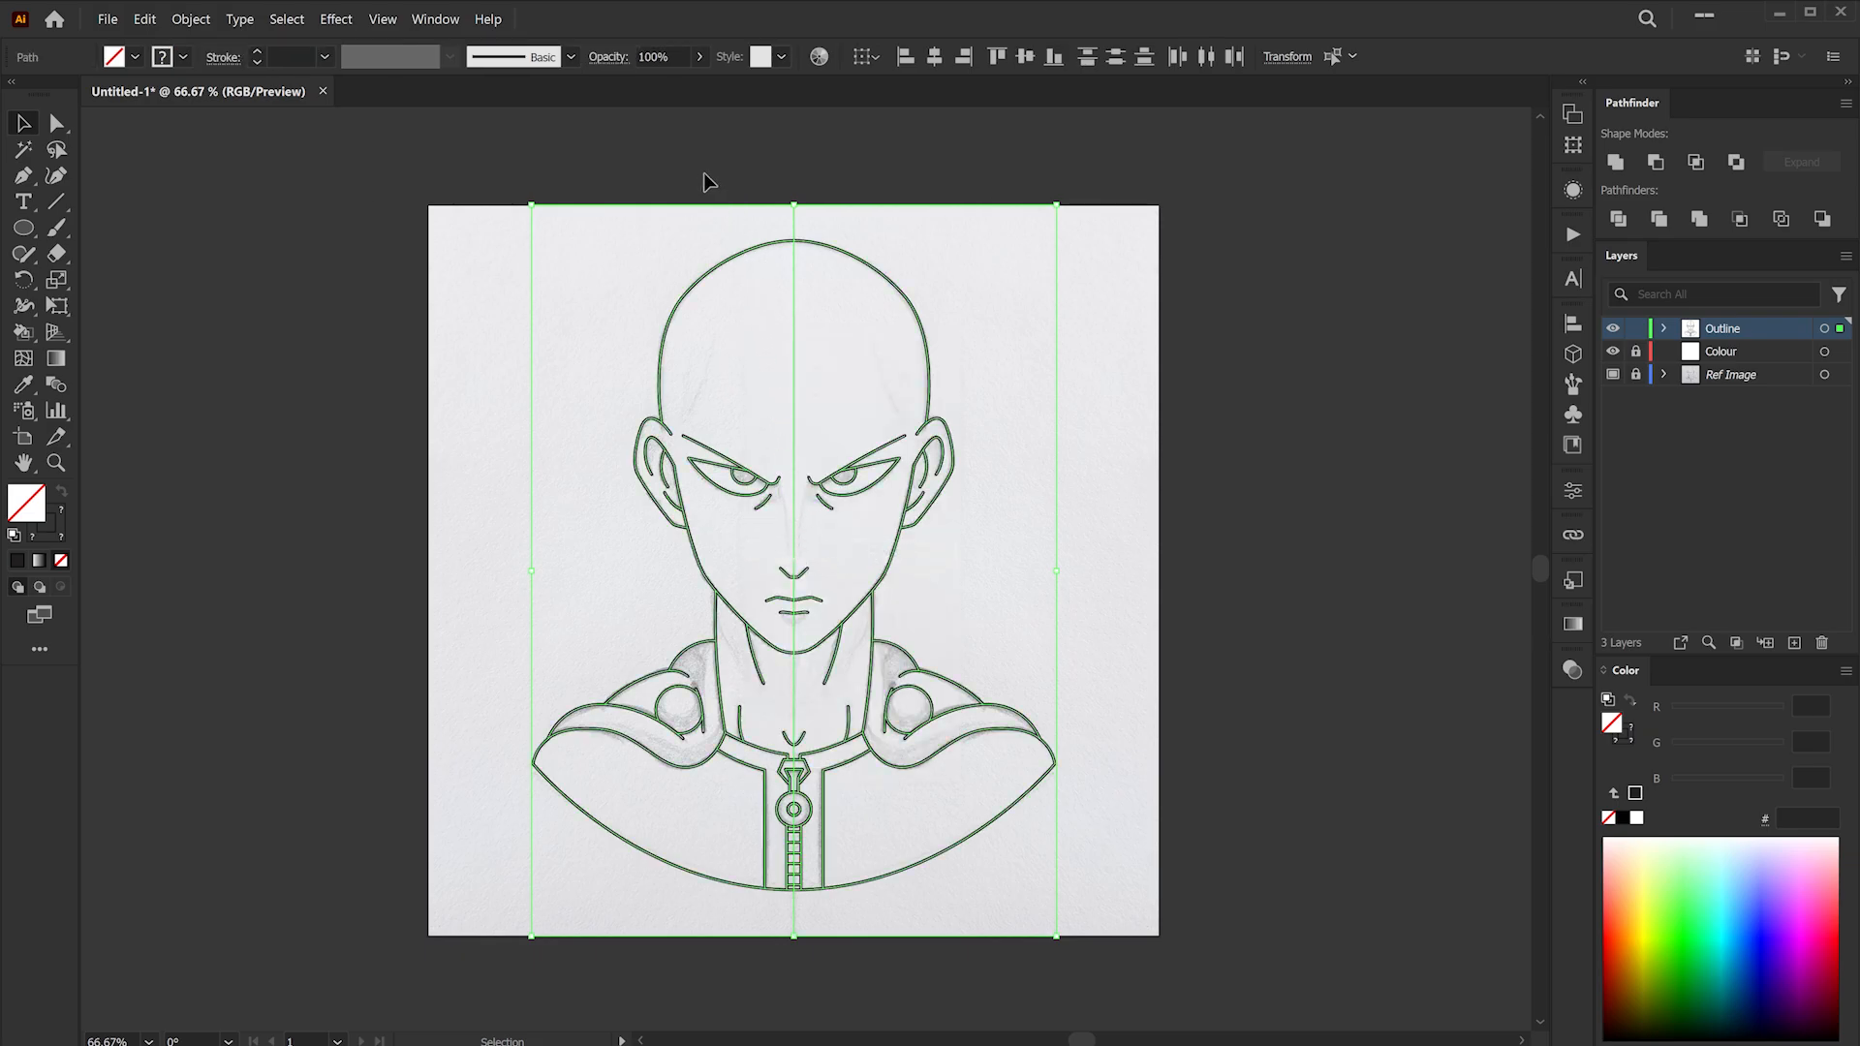
- Unlock the Colour layer, copy the Outline layer's artwork onto it, and hide the Outline layer
left_click_drag(816, 232, 862, 232)
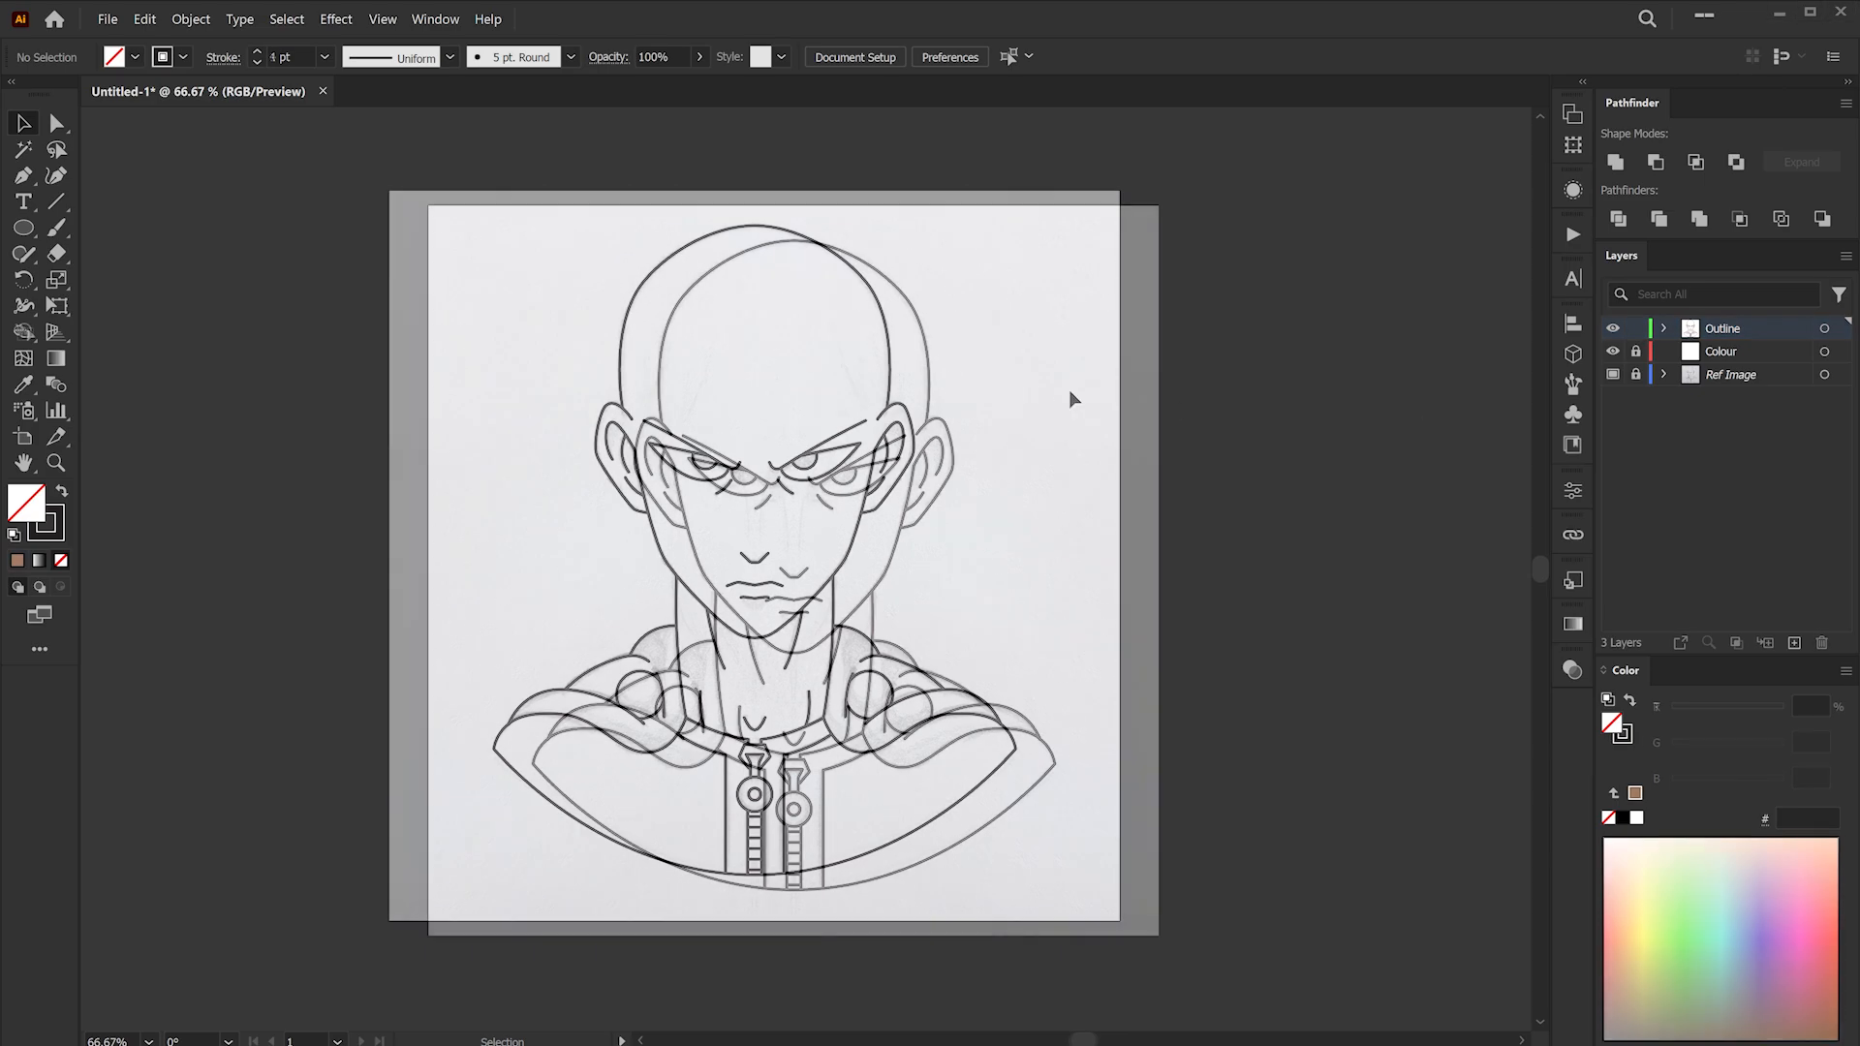
left_click_drag(830, 361, 845, 365)
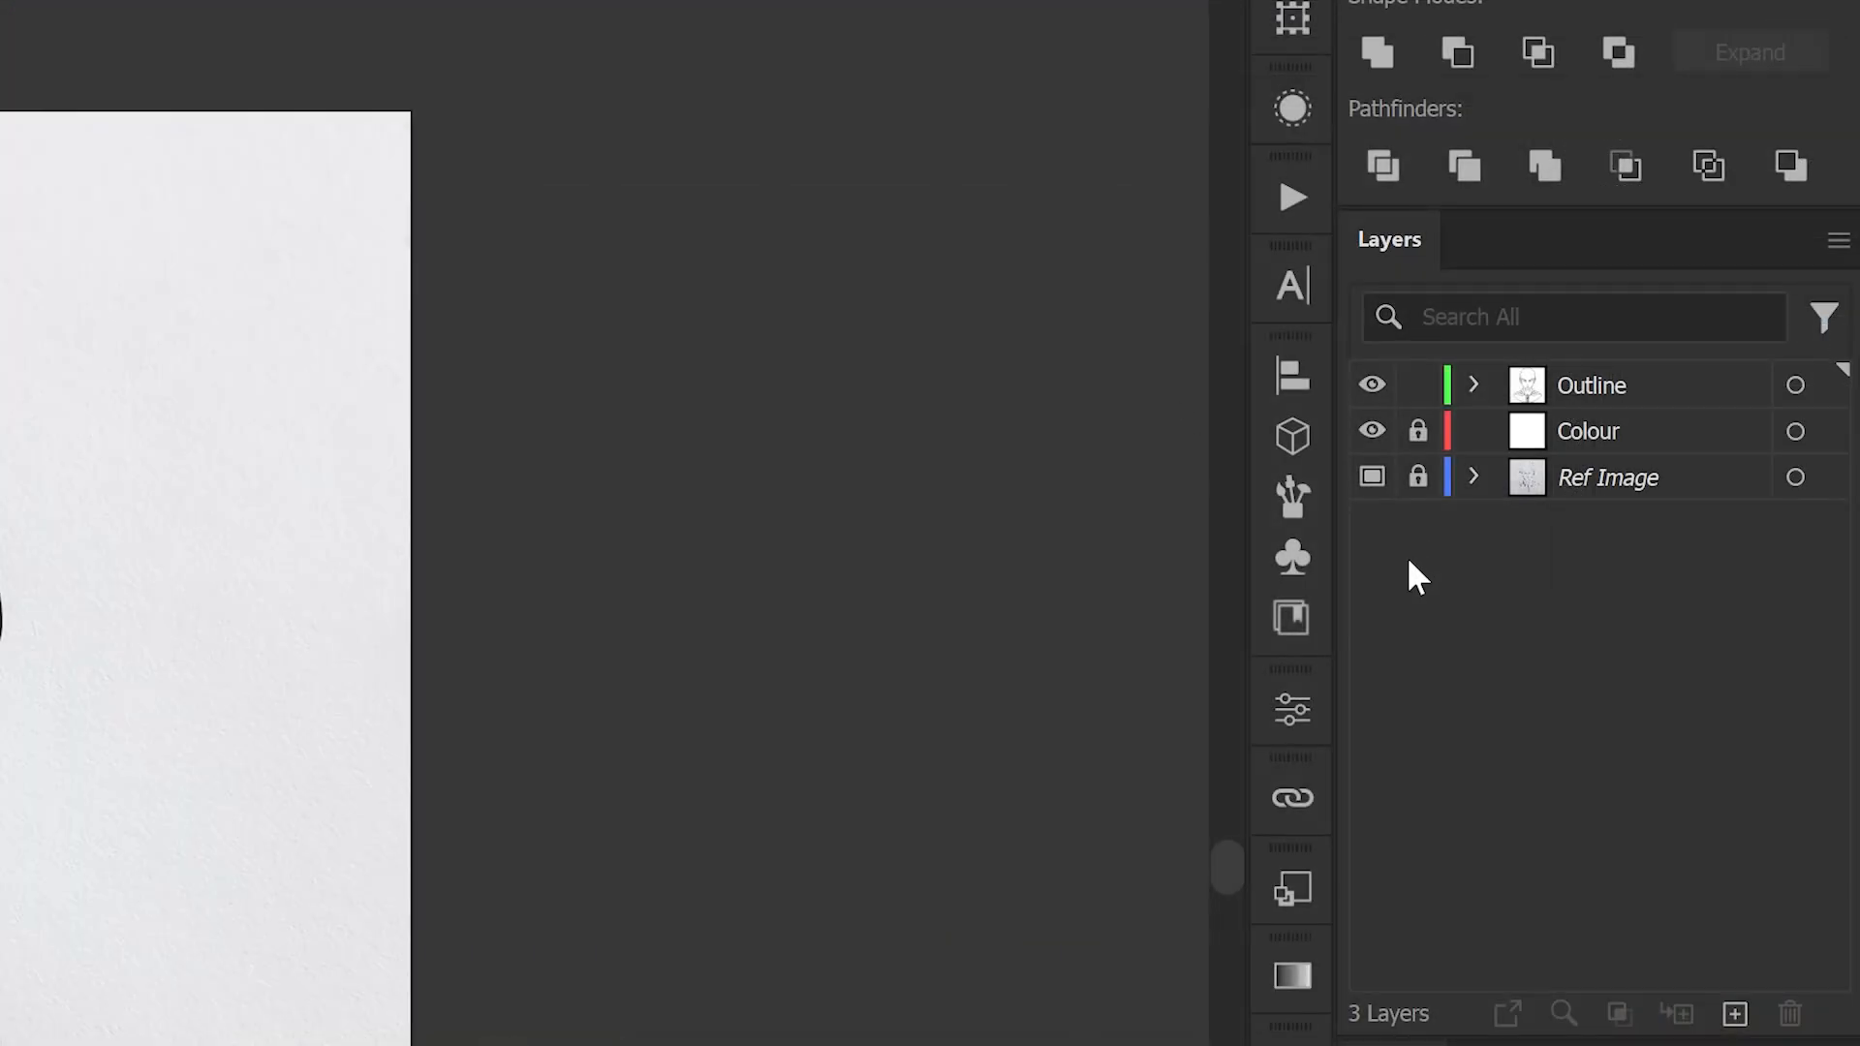
left_click(1418, 433)
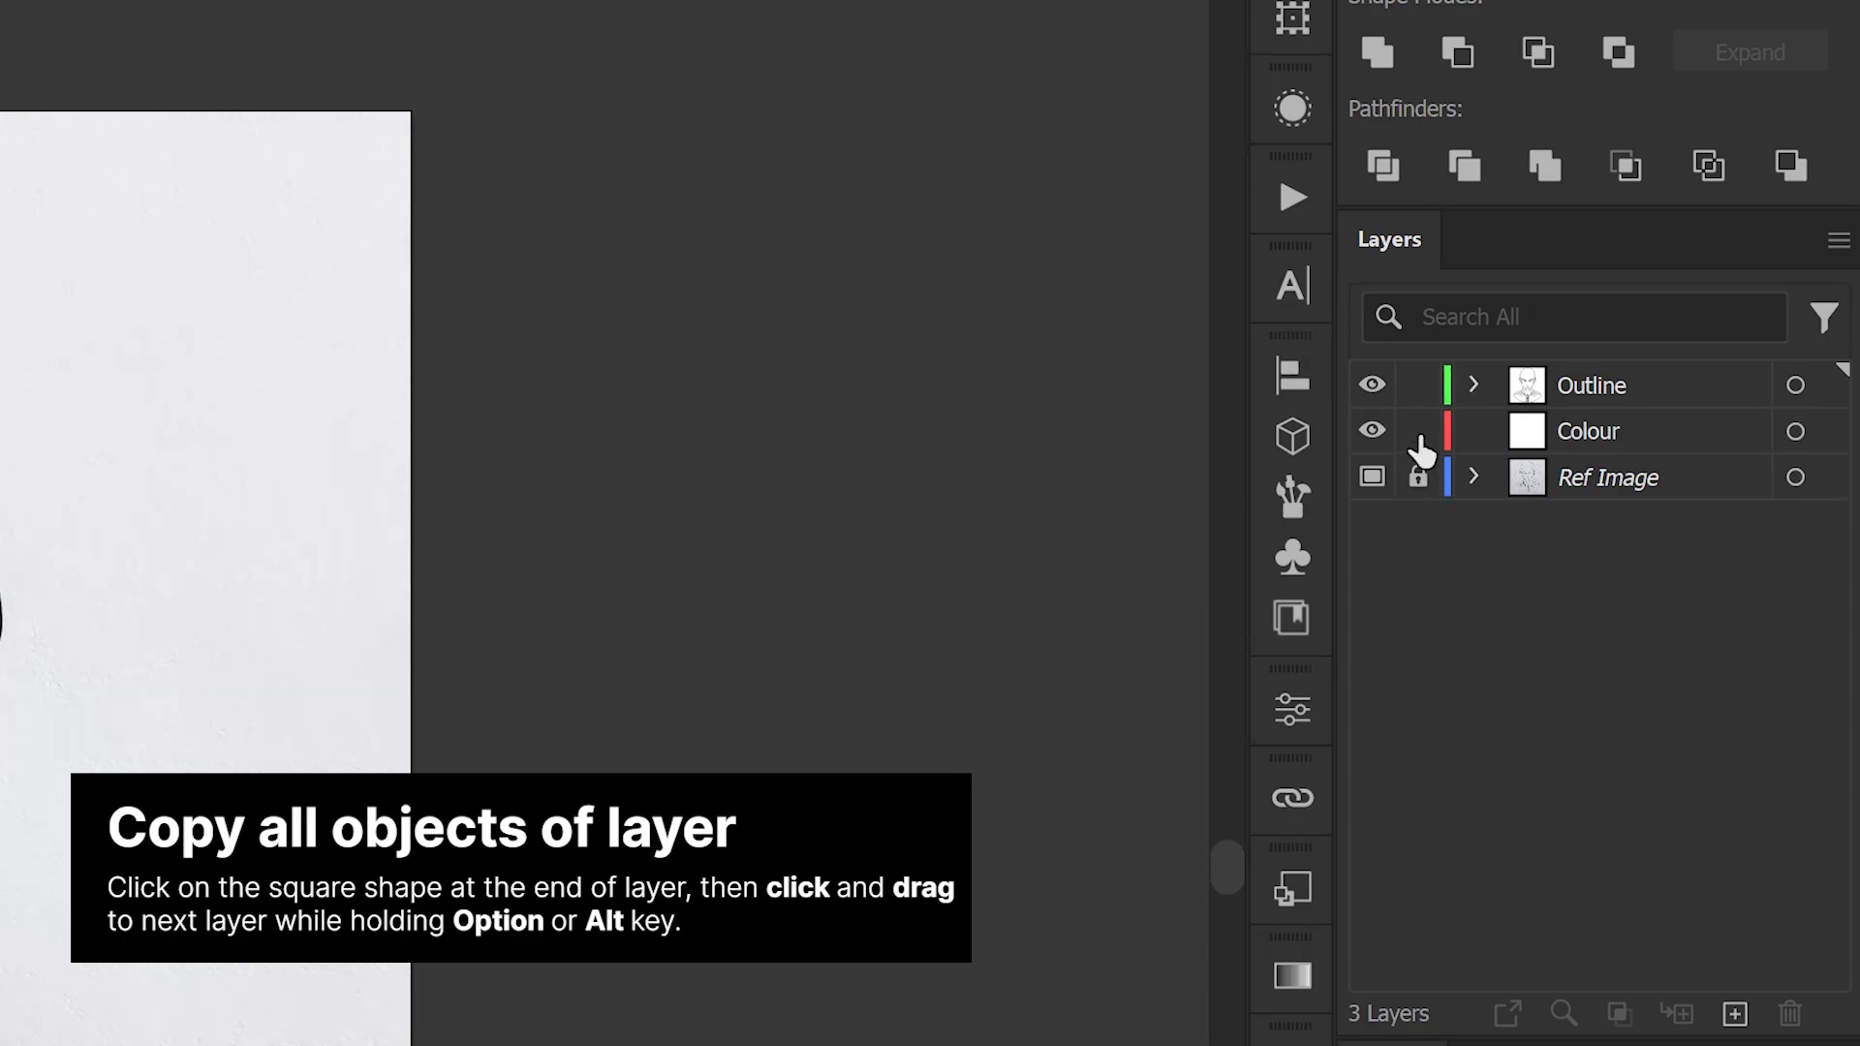
left_click(1825, 387)
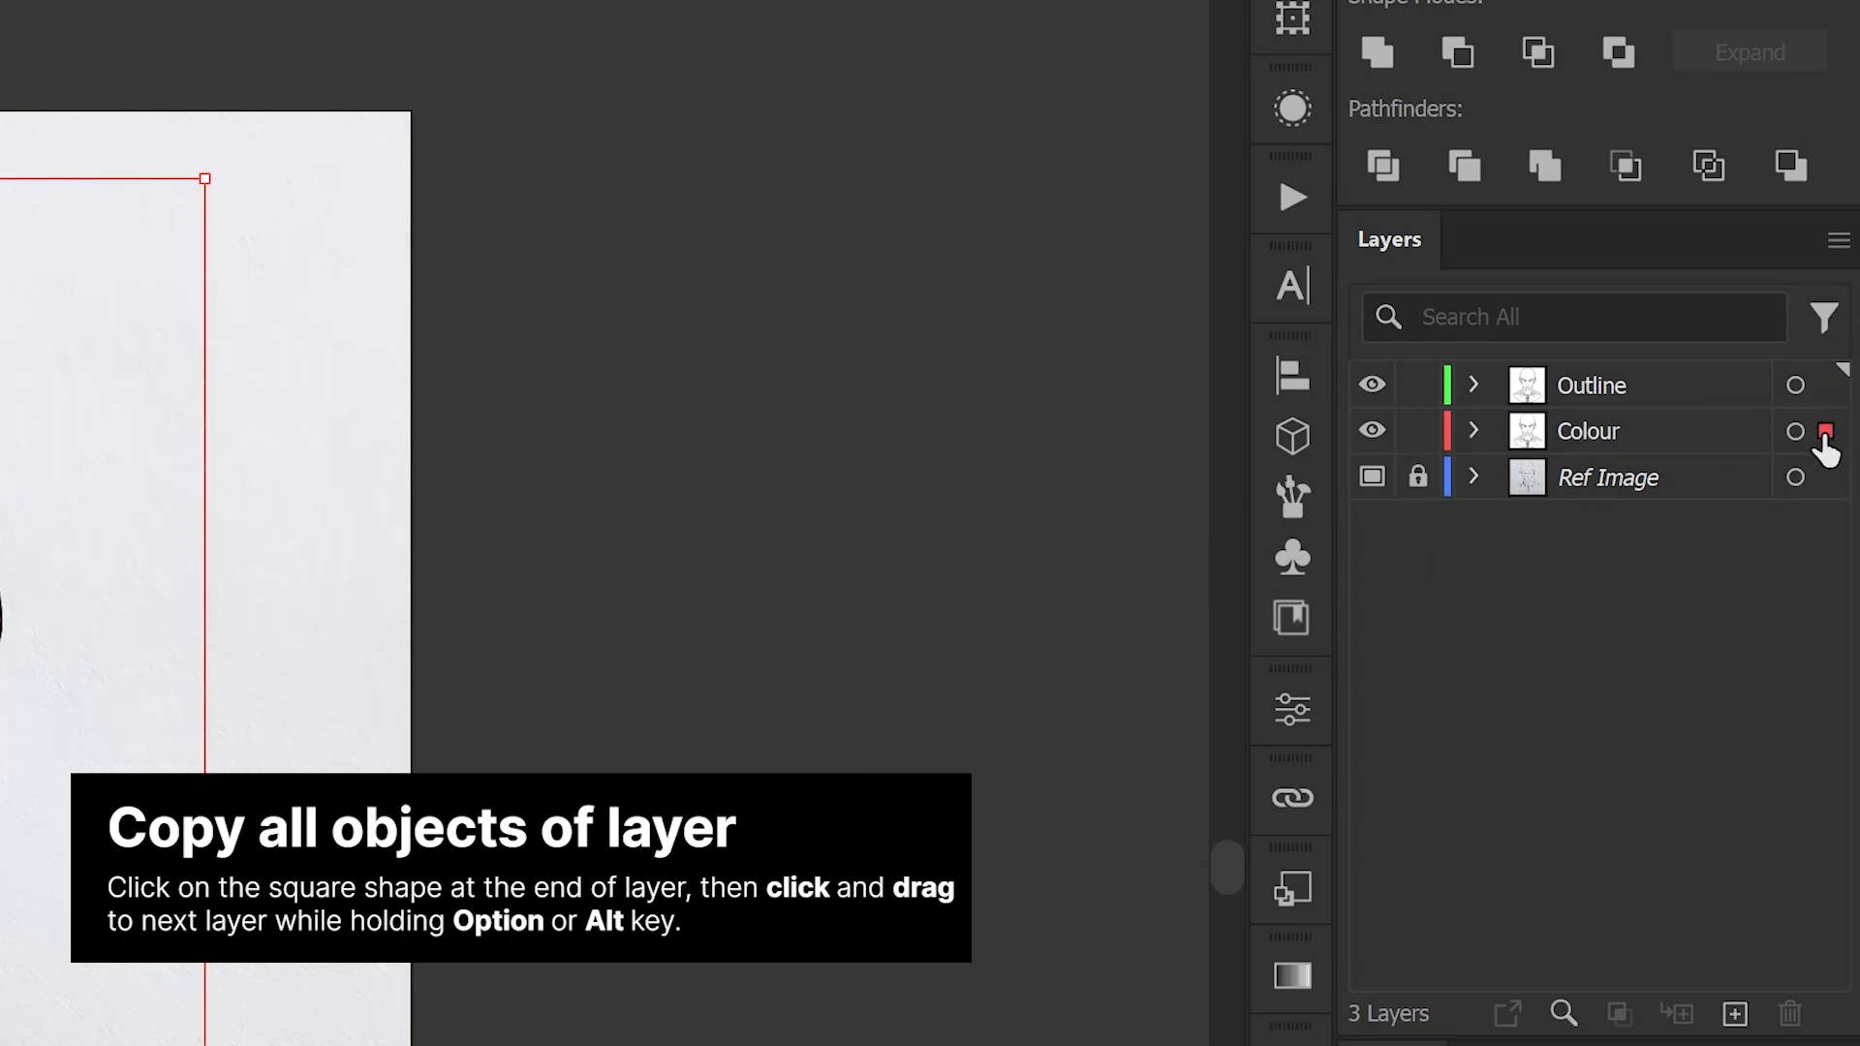
left_click(1372, 386)
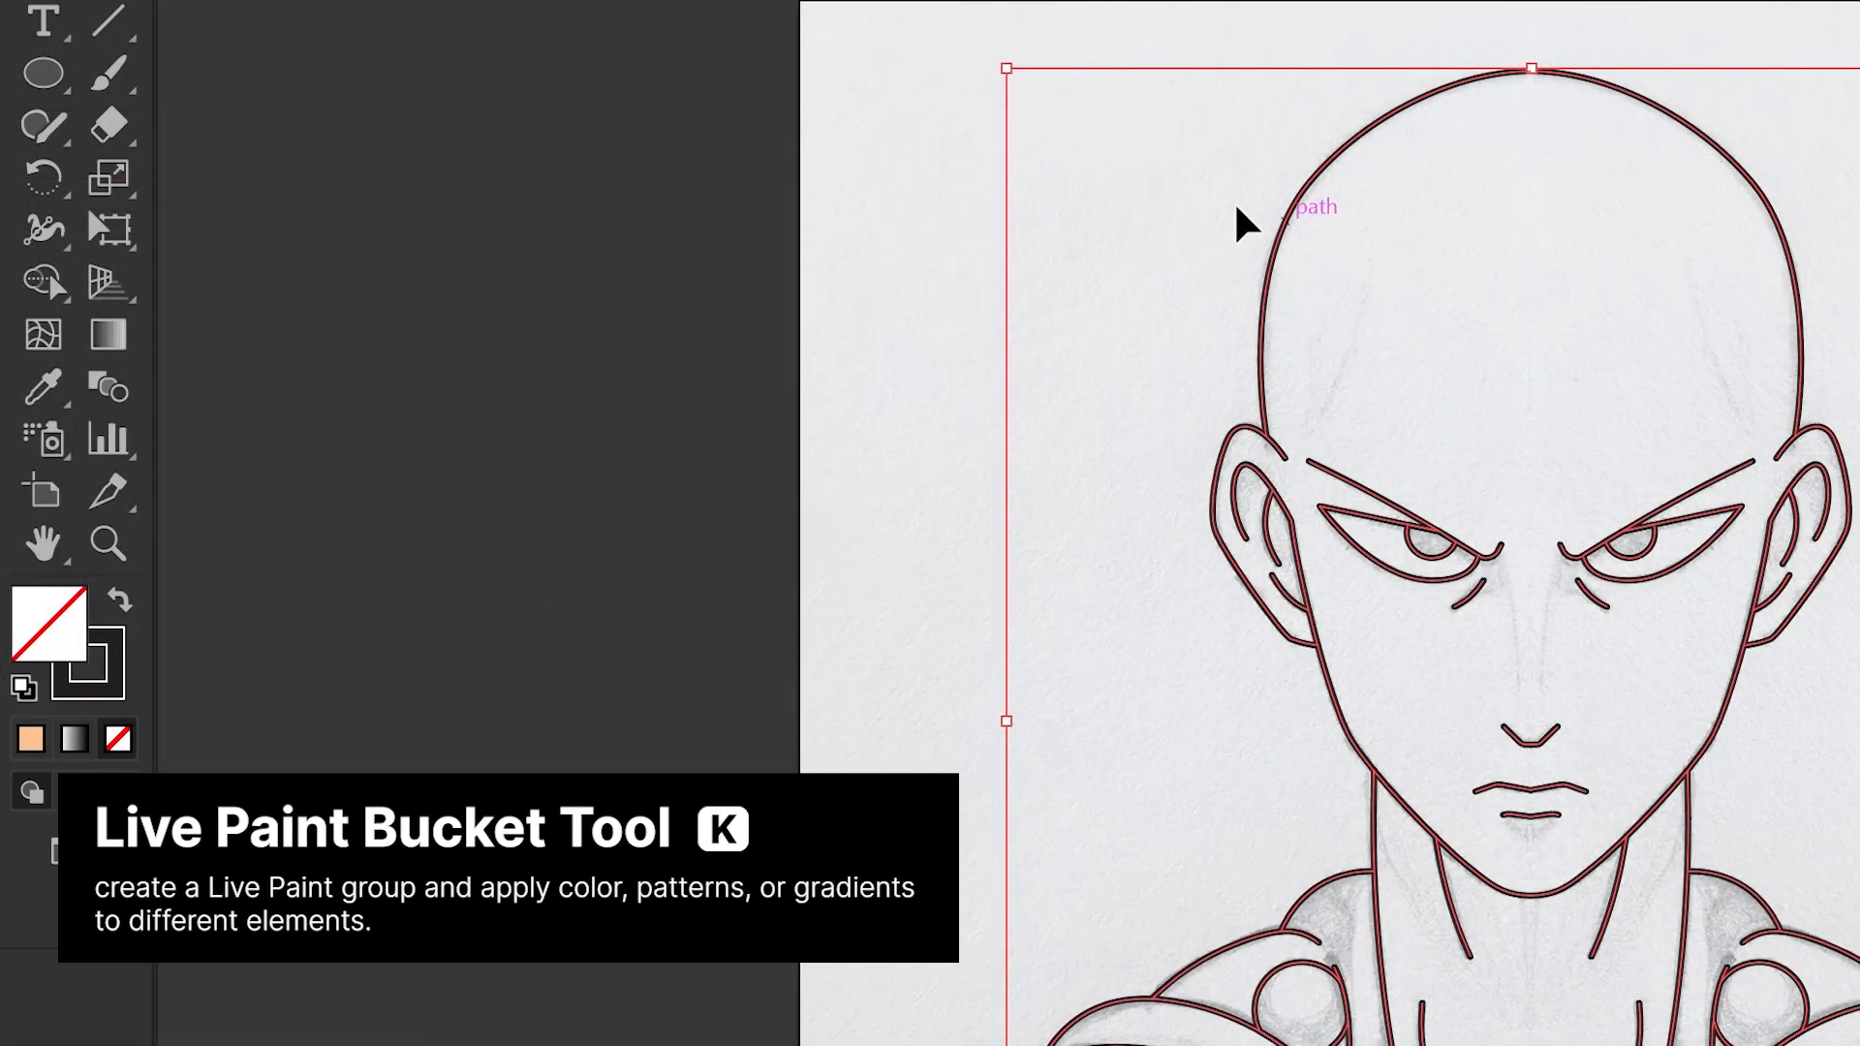
- Fill the head and neck with a peach skin swatch using the Live Paint Bucket
left_click(57, 283)
left_click(383, 335)
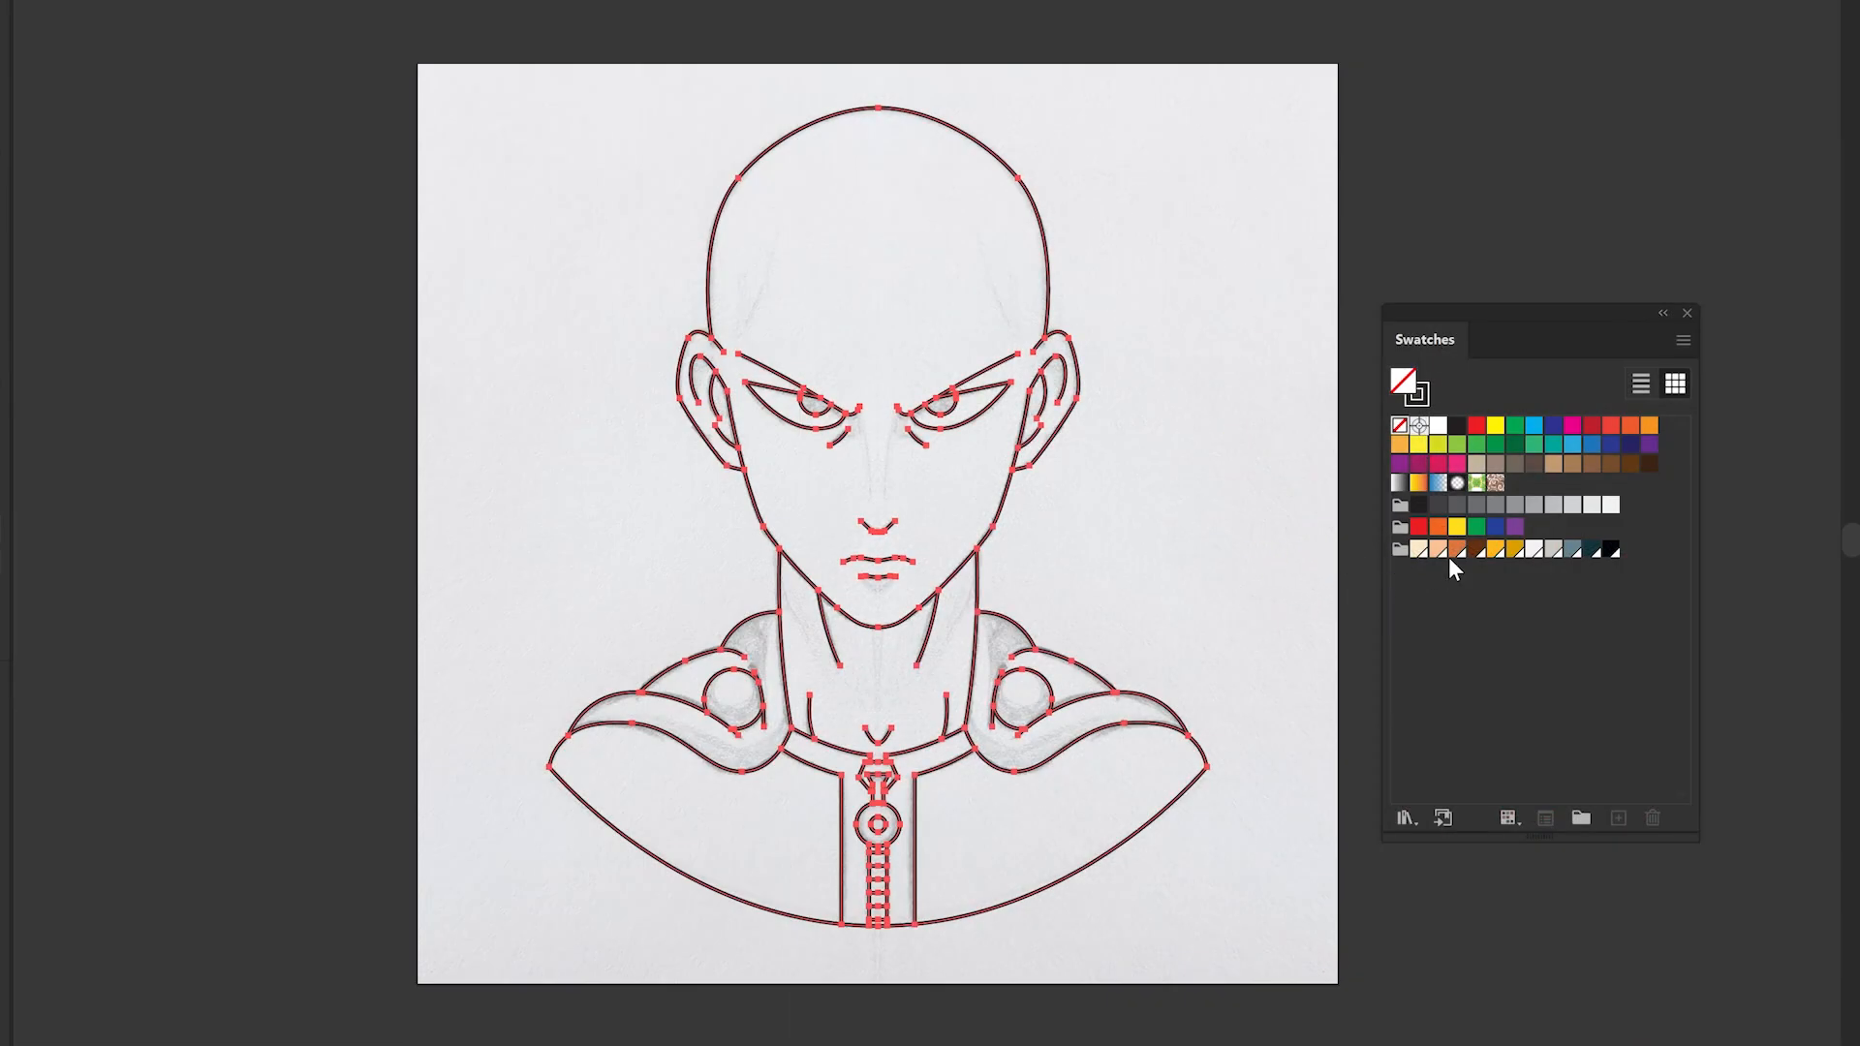
scroll(933, 357, "up", 5)
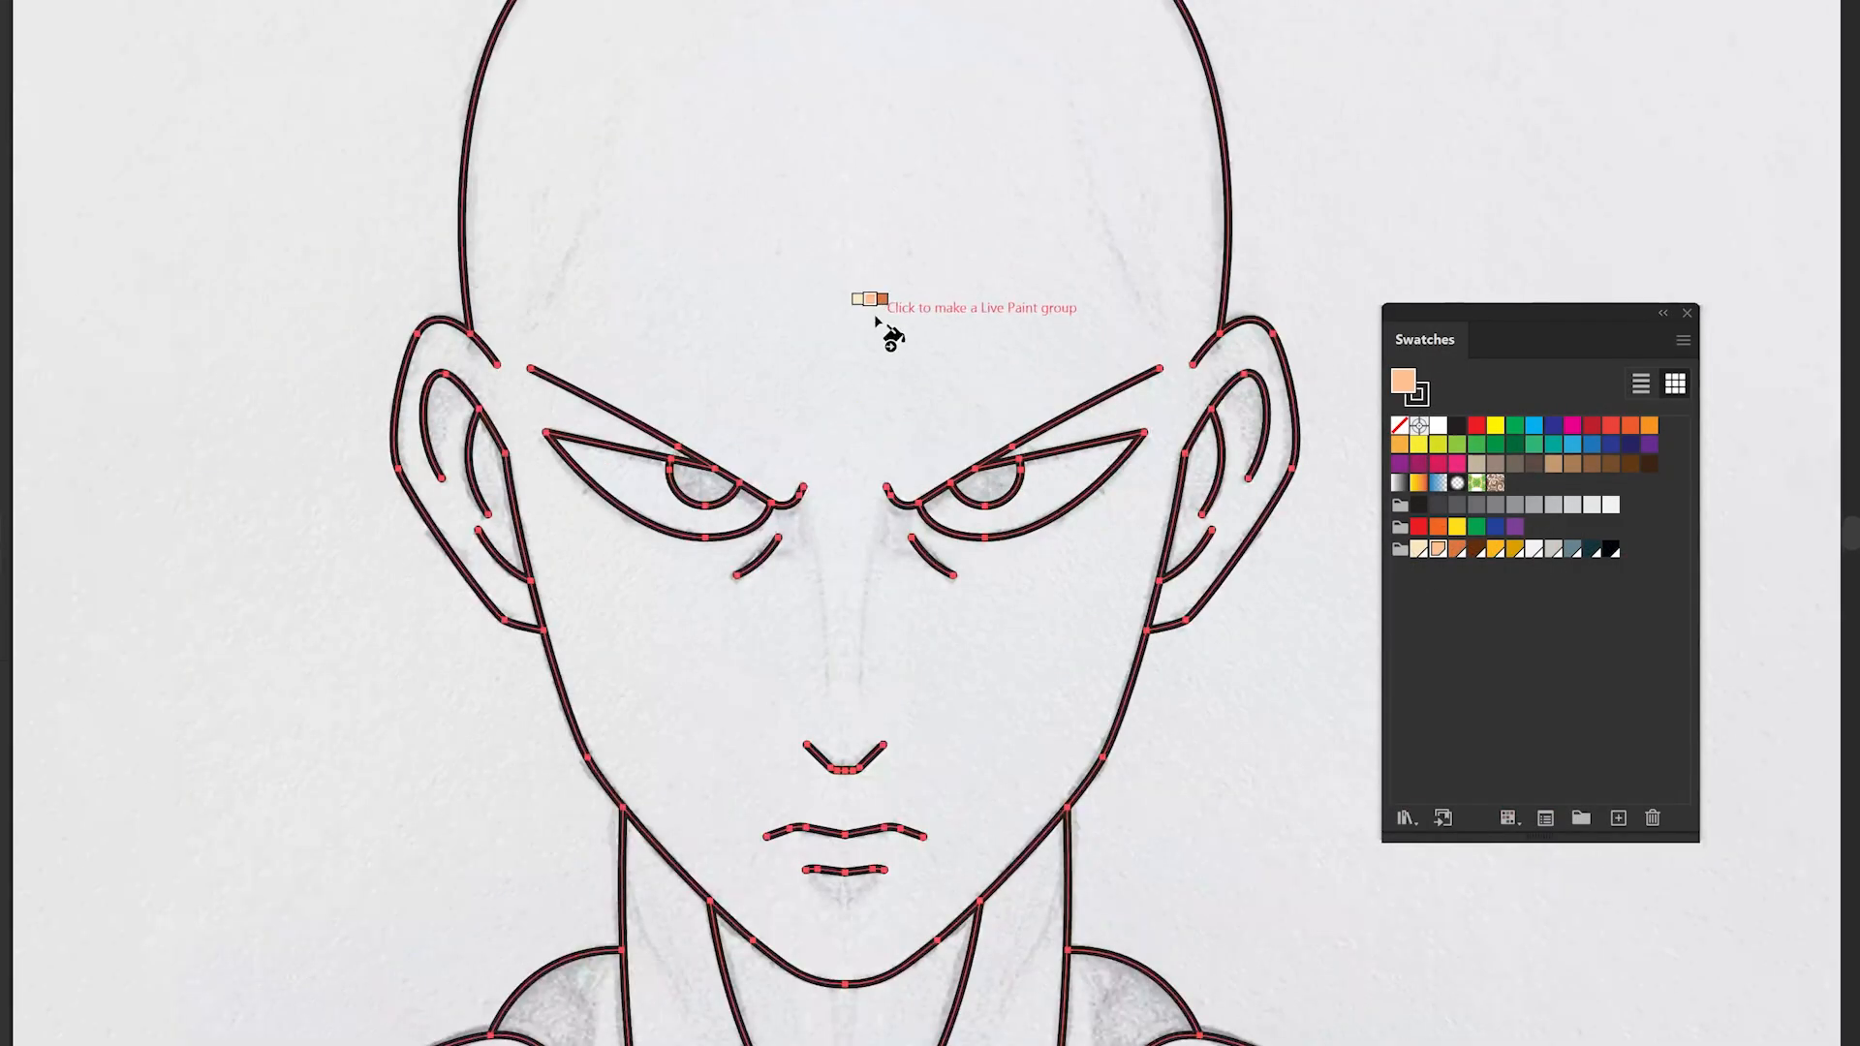
left_click(884, 332)
scroll(921, 542, "down", 5)
left_click(840, 605)
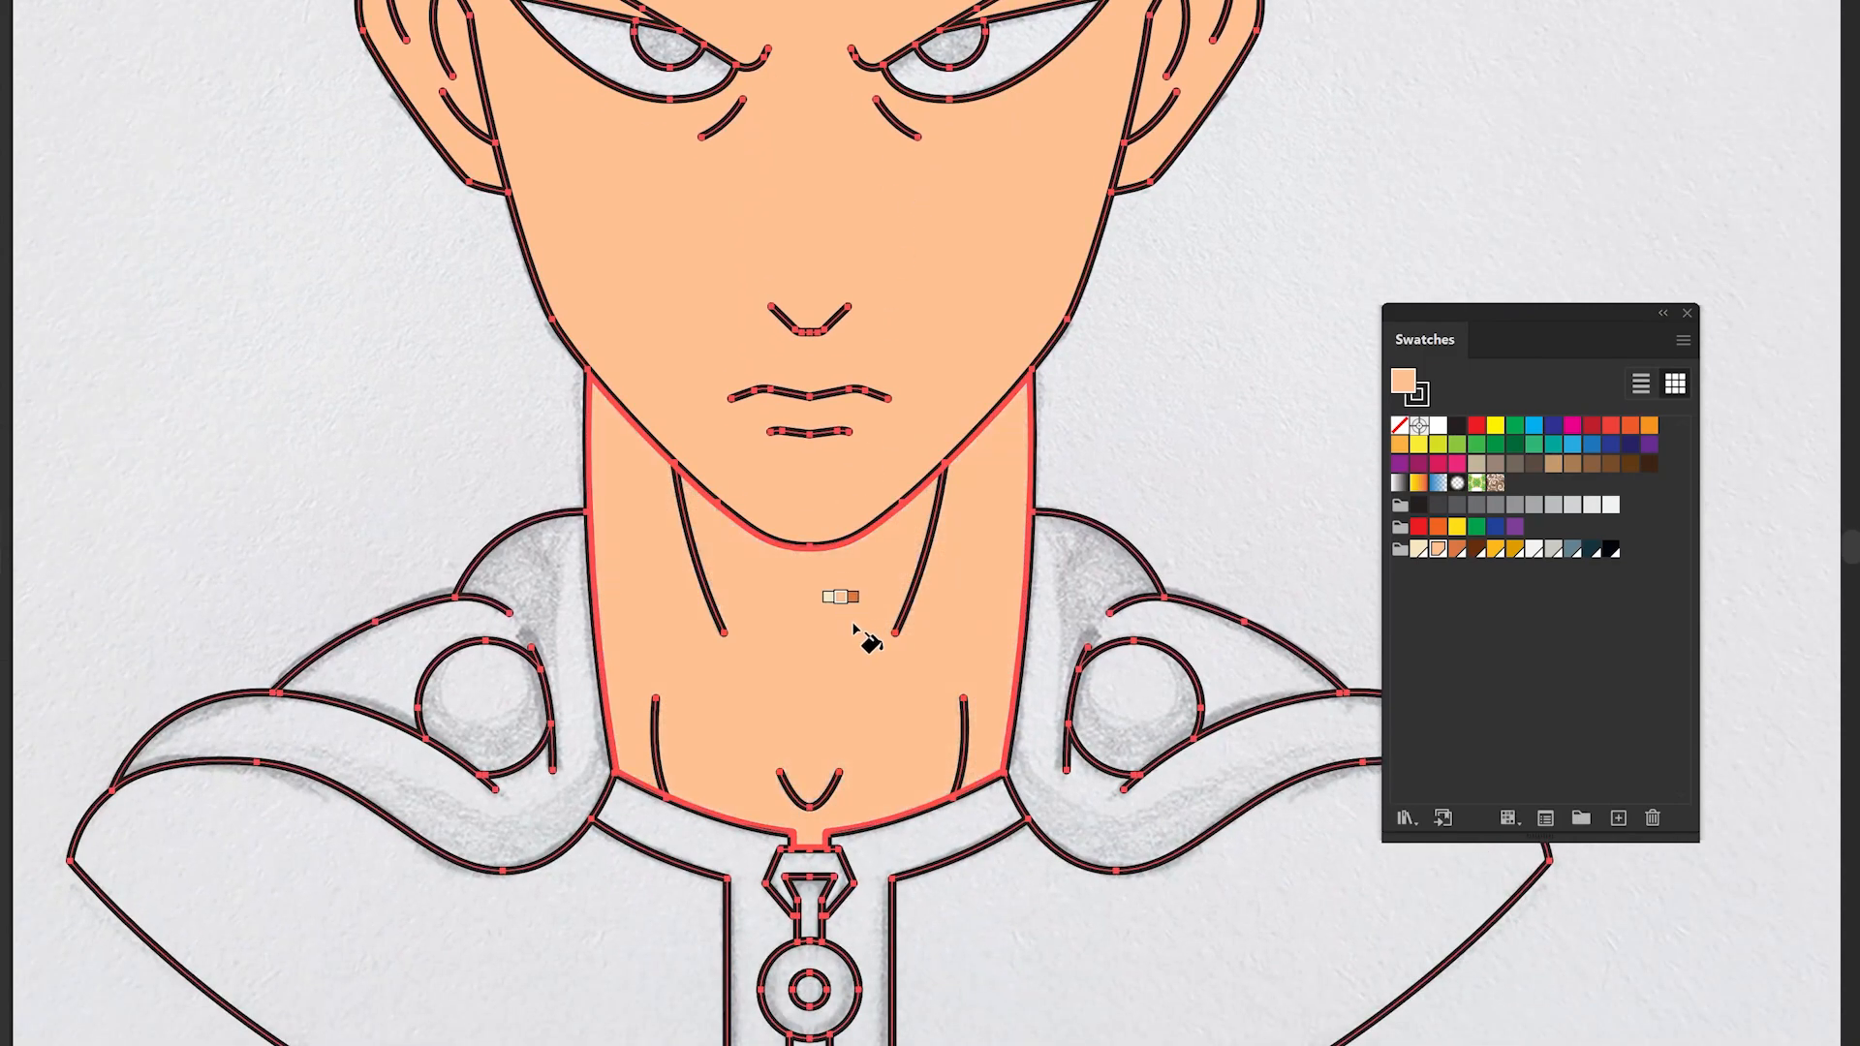
- Fill both halves of the cape with a yellow-orange swatch
left_click(1492, 552)
left_click(1029, 935)
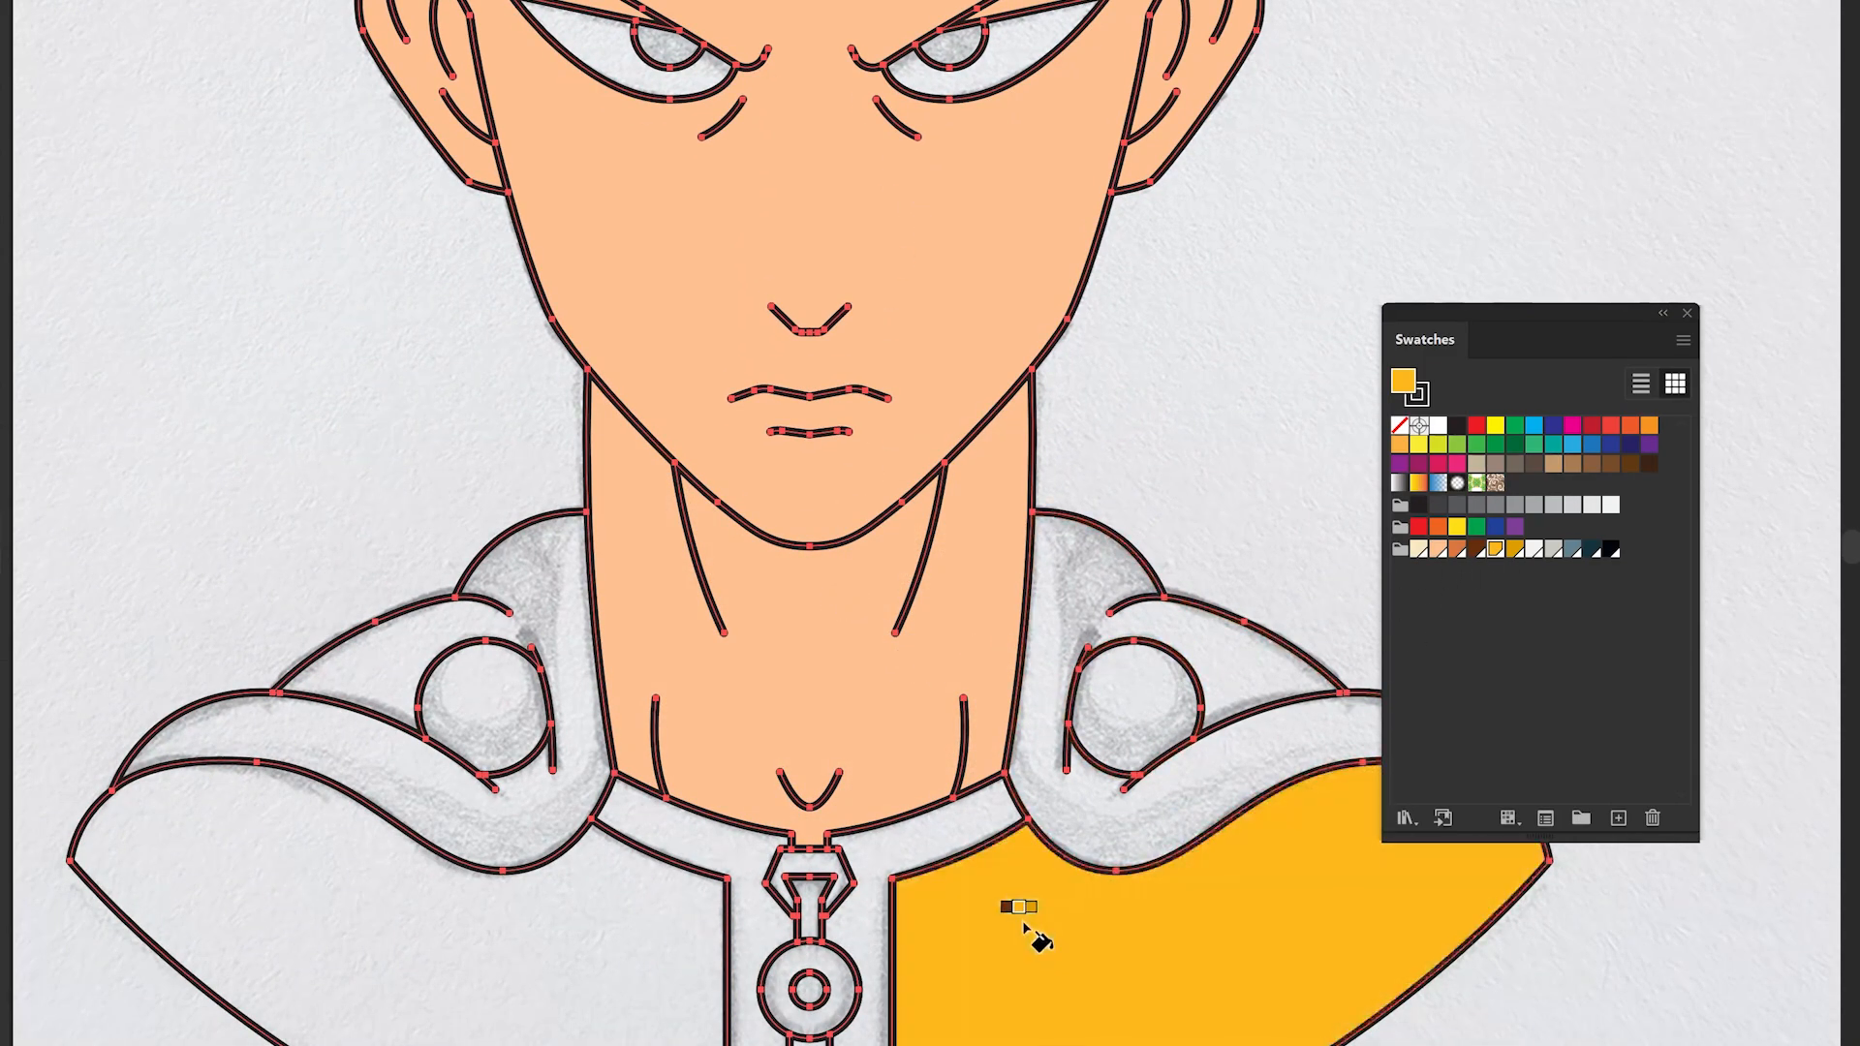
left_click(593, 953)
- Fill the collar and hood areas with white
left_click(1533, 549)
left_click(877, 847)
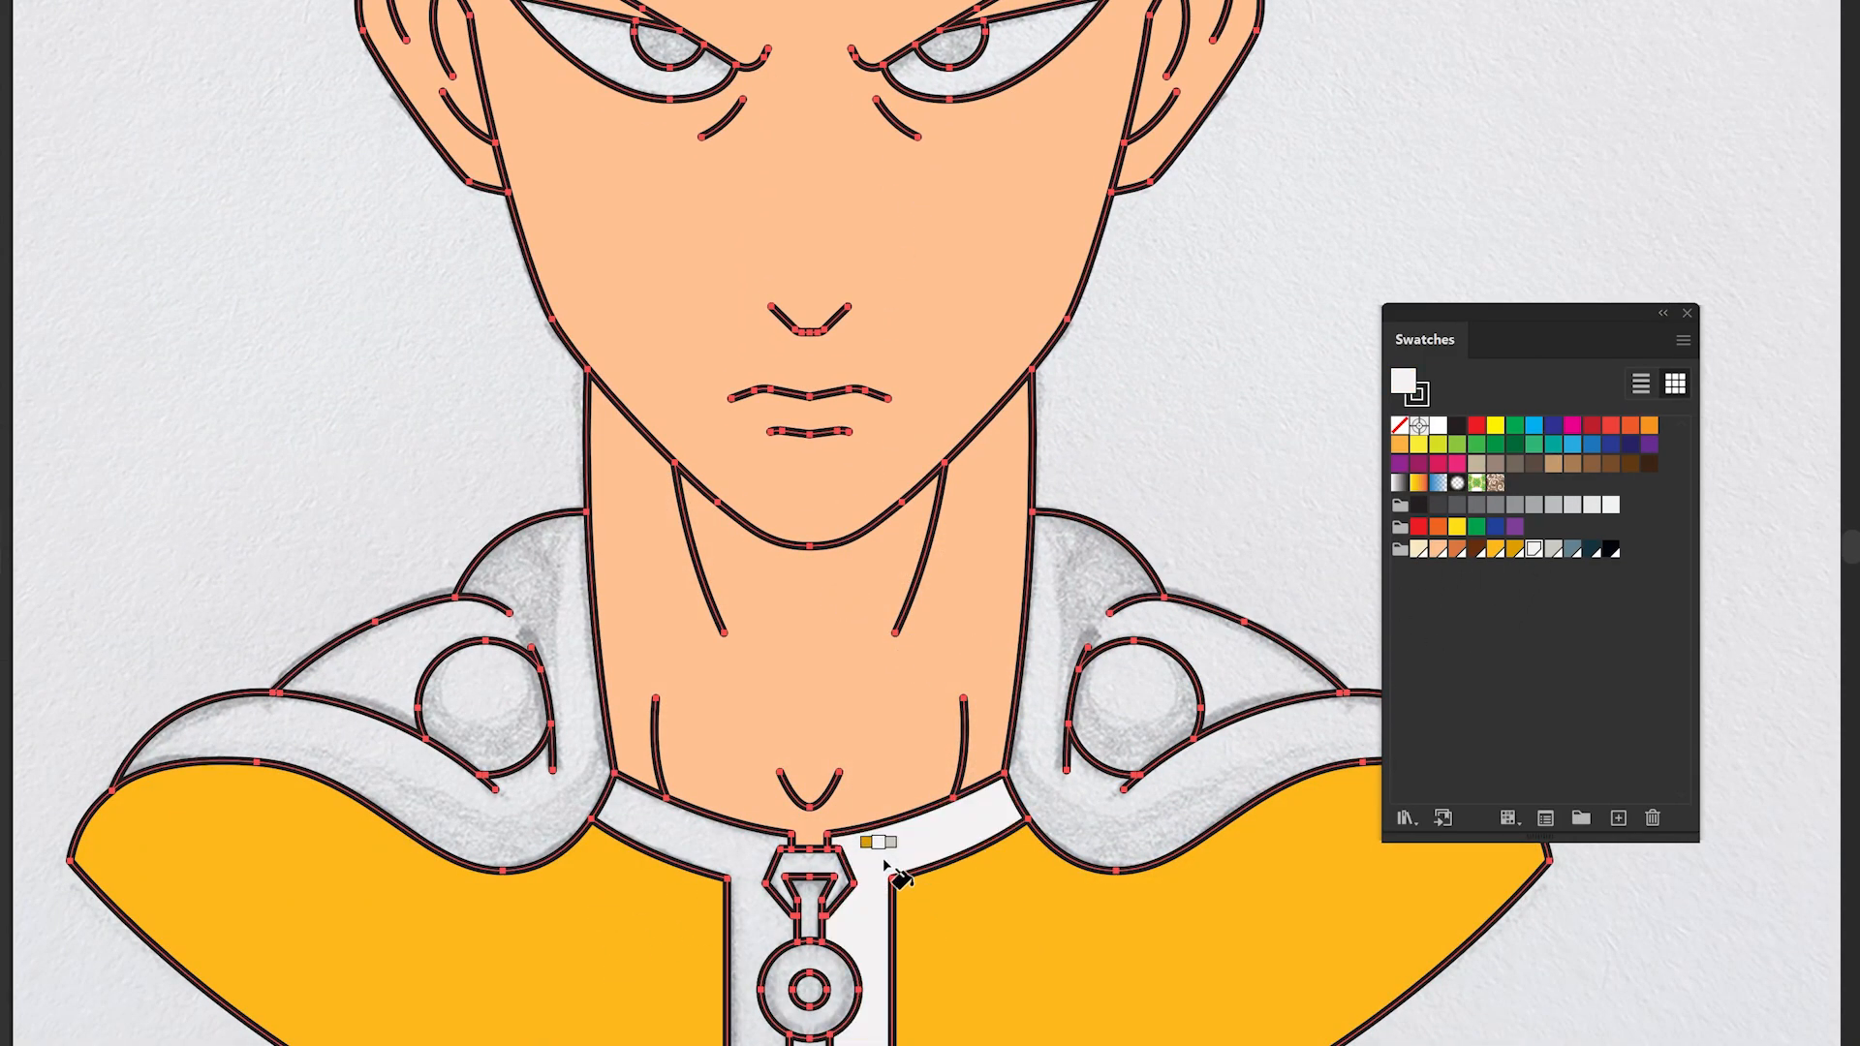
left_click(692, 818)
left_click(539, 818)
left_click(1109, 796)
left_click_drag(989, 839, 1071, 521)
scroll(893, 668, "up", 2)
- Fill the zipper ring's centre and each zipper rung cell with white
left_click(889, 678)
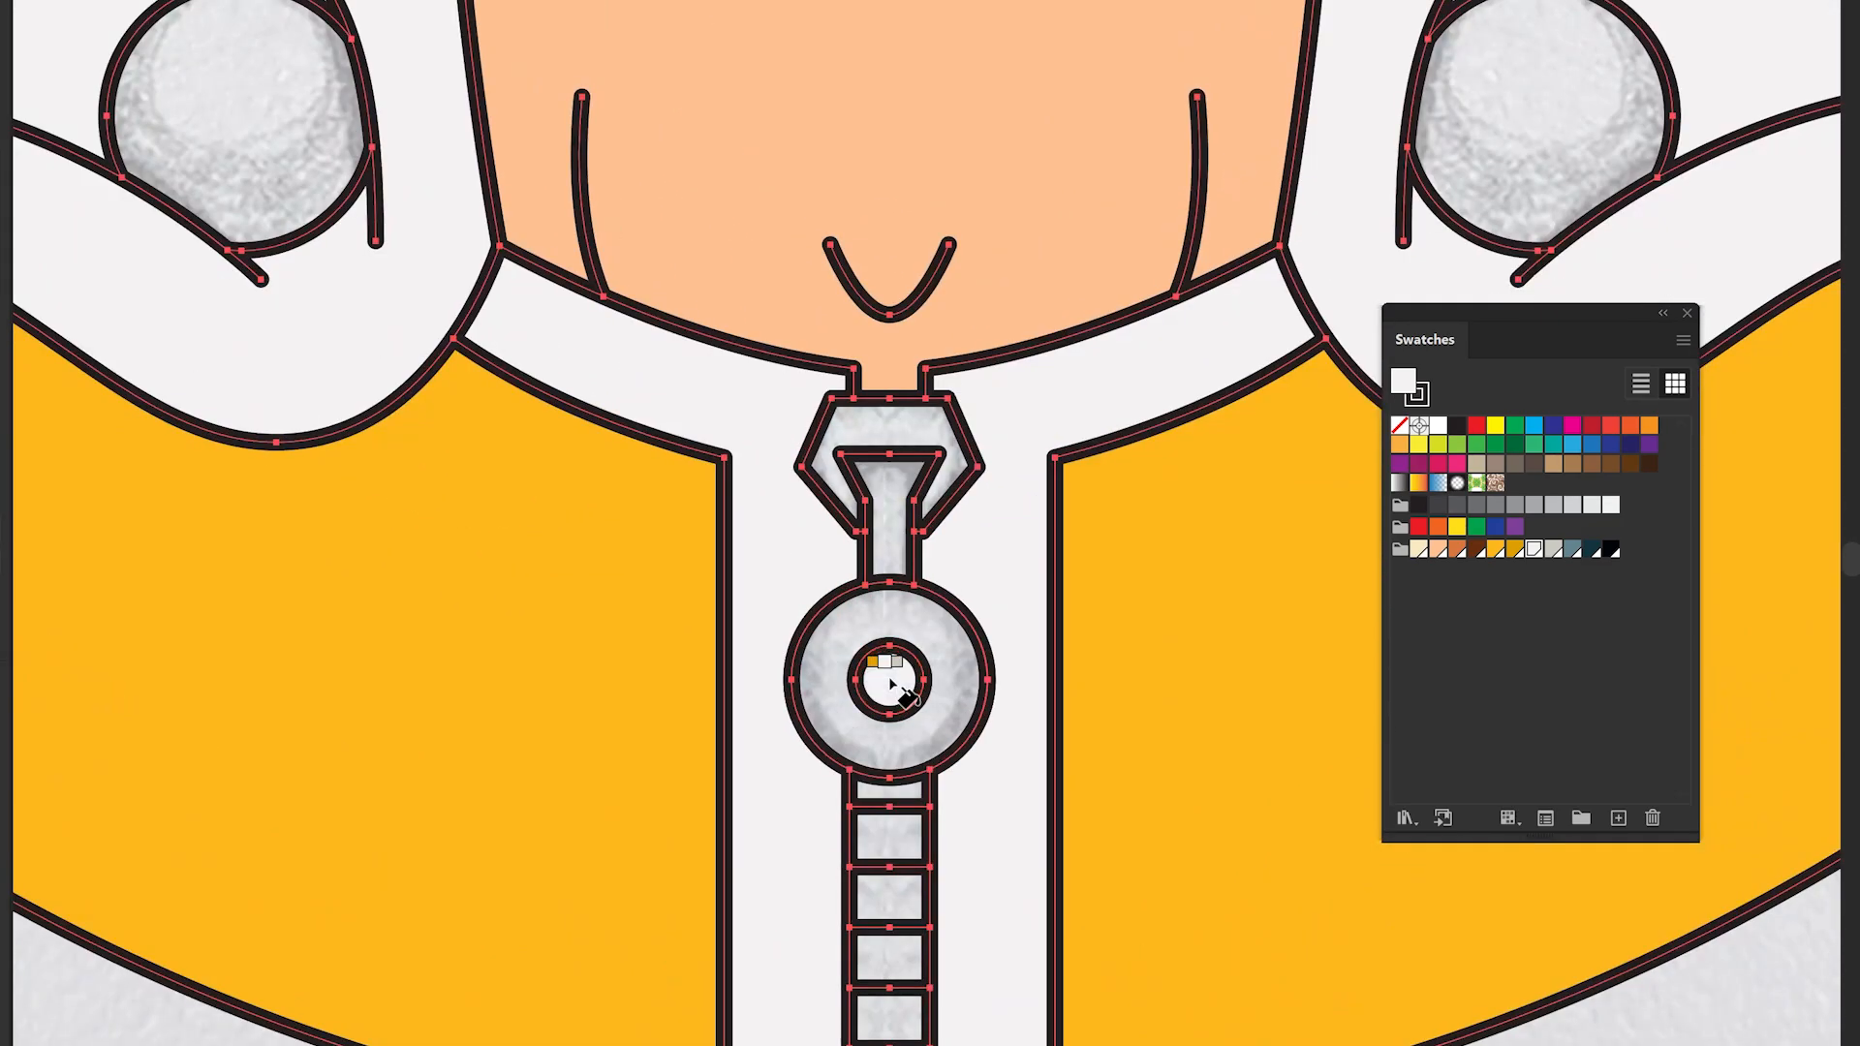
left_click_drag(904, 818, 897, 550)
scroll(904, 538, "up", 2)
left_click(899, 513)
left_click(888, 615)
left_click(879, 741)
left_click(874, 848)
left_click_drag(862, 962, 859, 718)
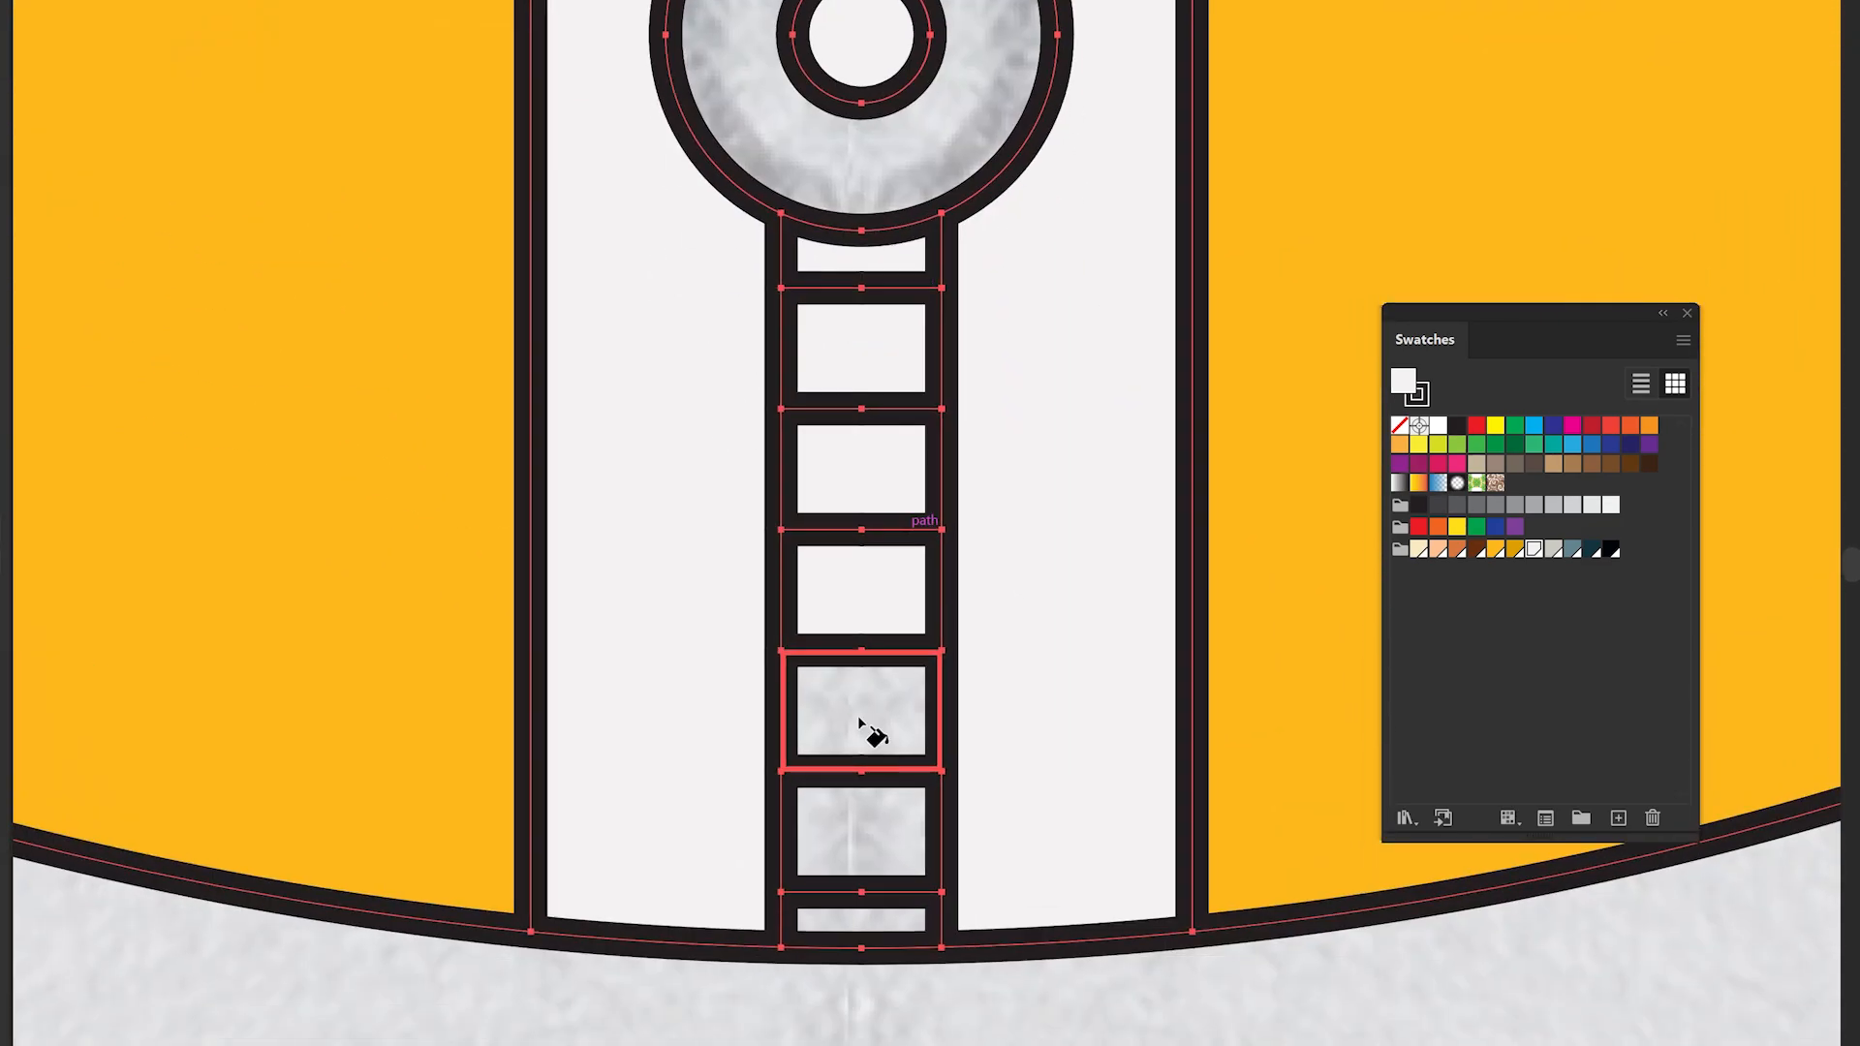
left_click(861, 722)
left_click(870, 836)
left_click(877, 914)
scroll(877, 913, "down", 3)
scroll(887, 901, "down", 2)
scroll(896, 352, "up", 3)
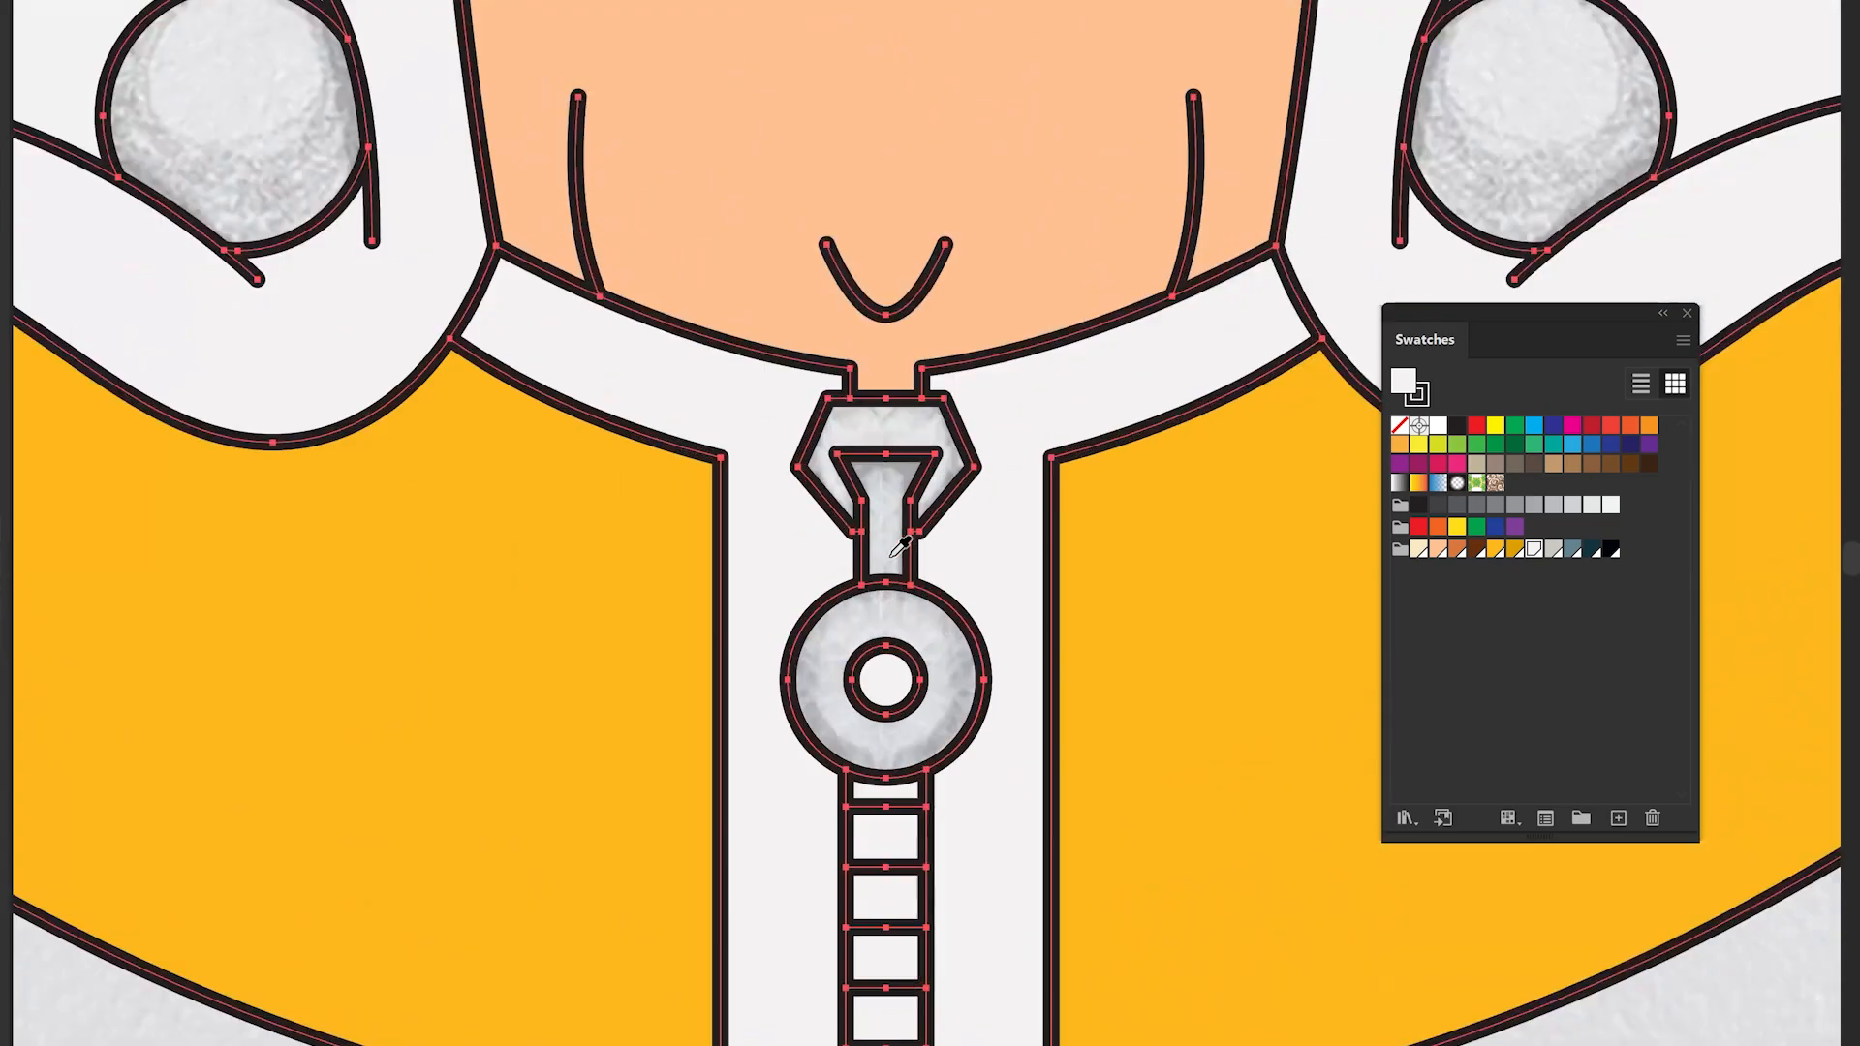
- Fill the zipper ring and pull with a light grey swatch
left_click(1553, 549)
left_click(944, 705)
left_click(944, 416)
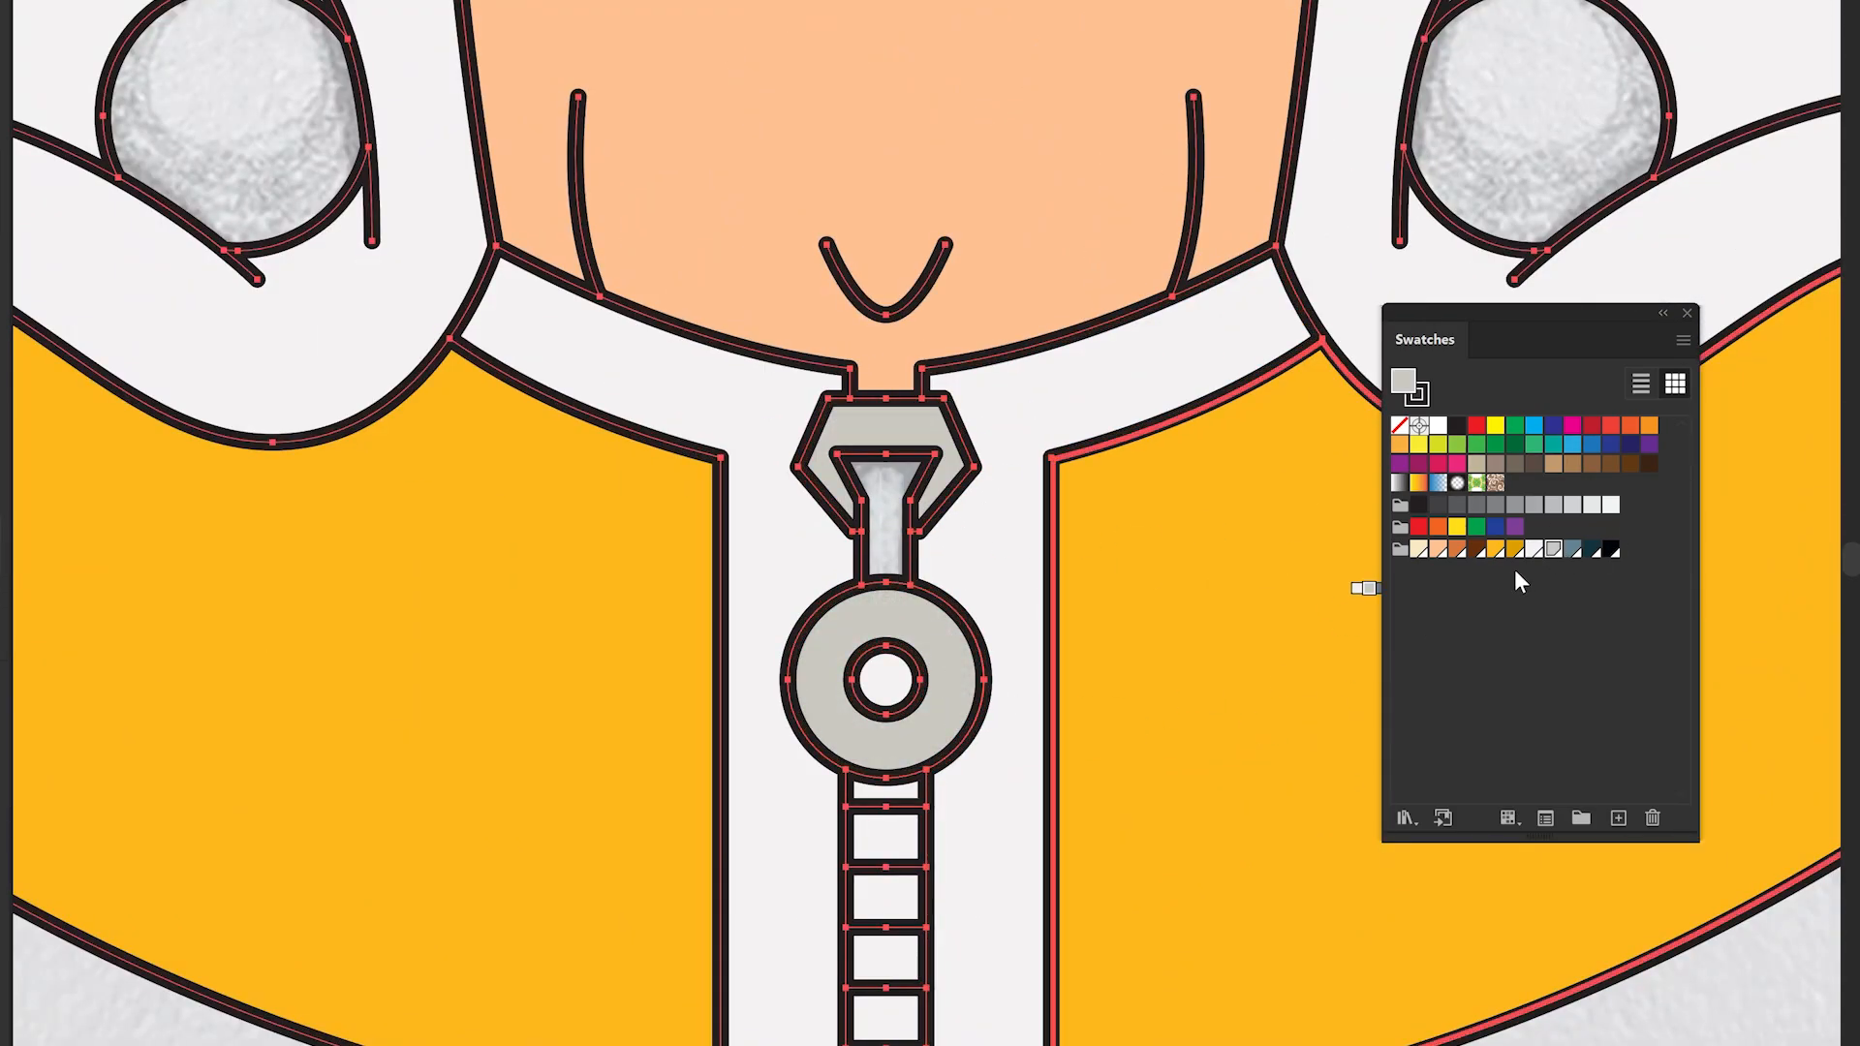
scroll(798, 394, "down", 5)
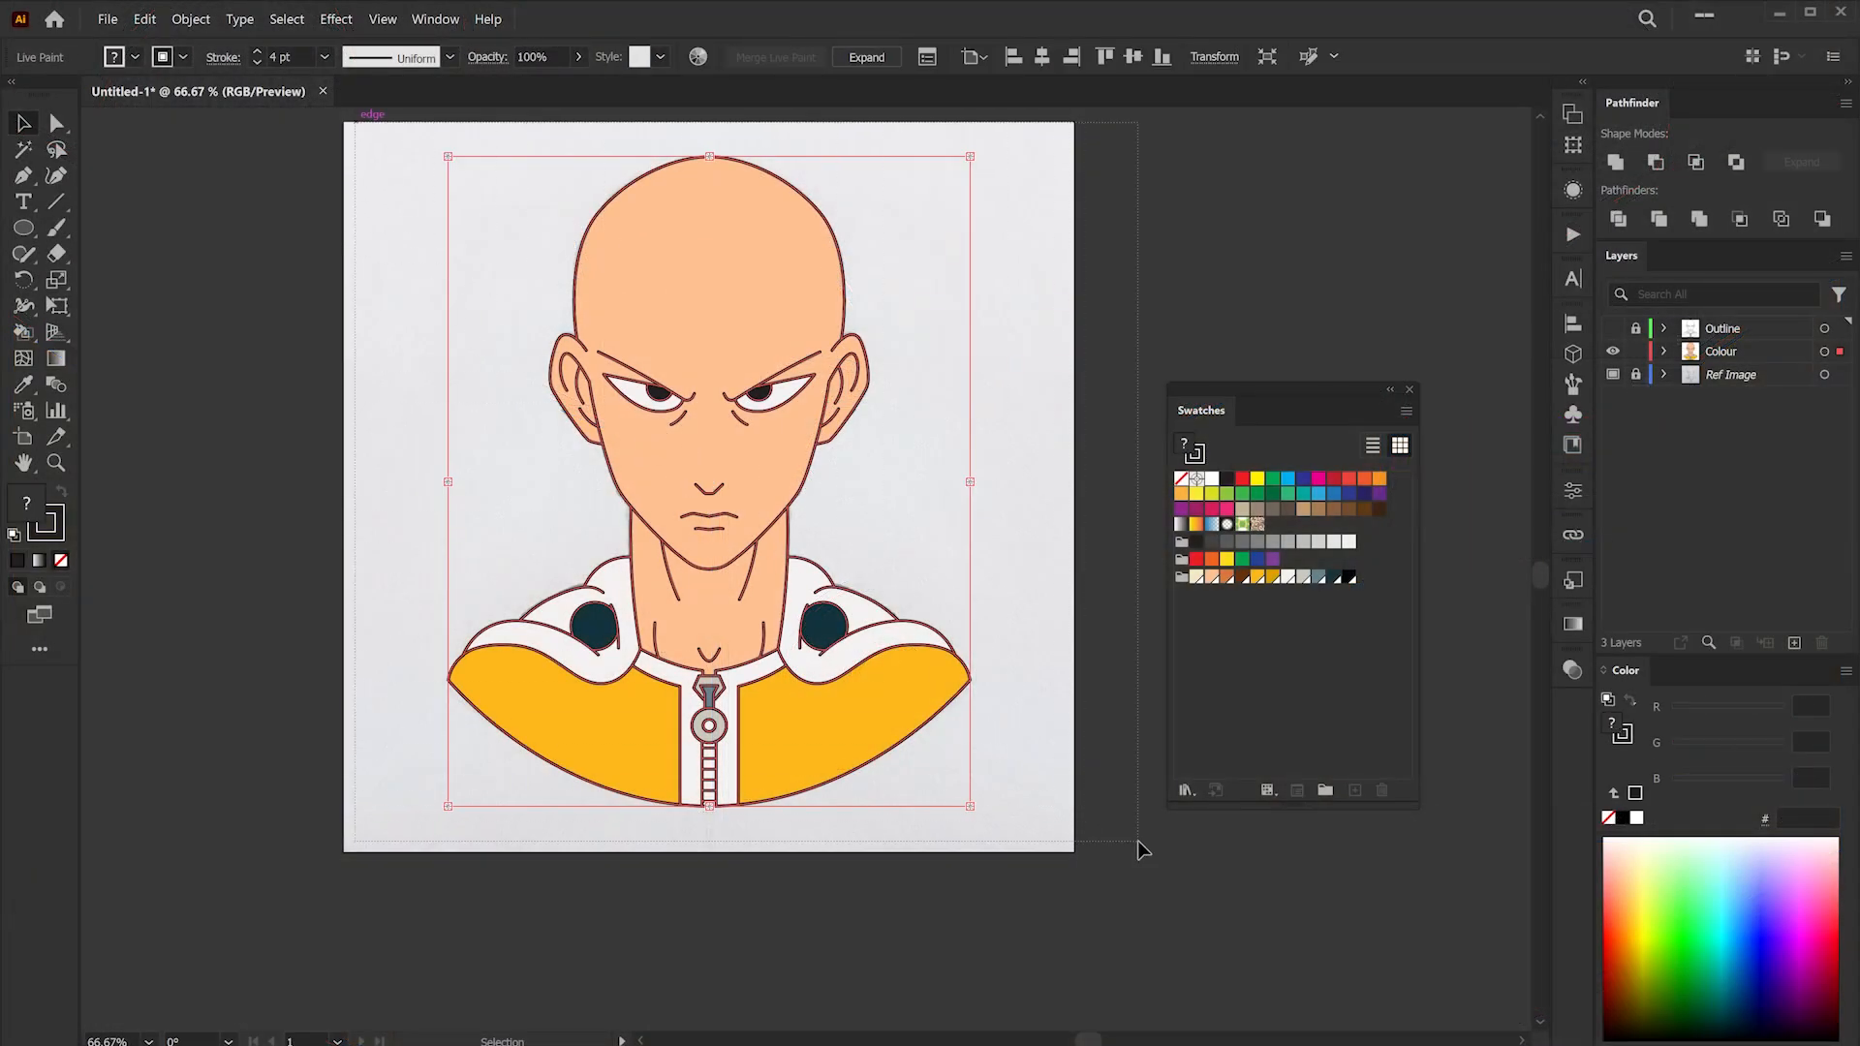
- Expand the Live Paint group including object, fill and stroke
left_click(191, 20)
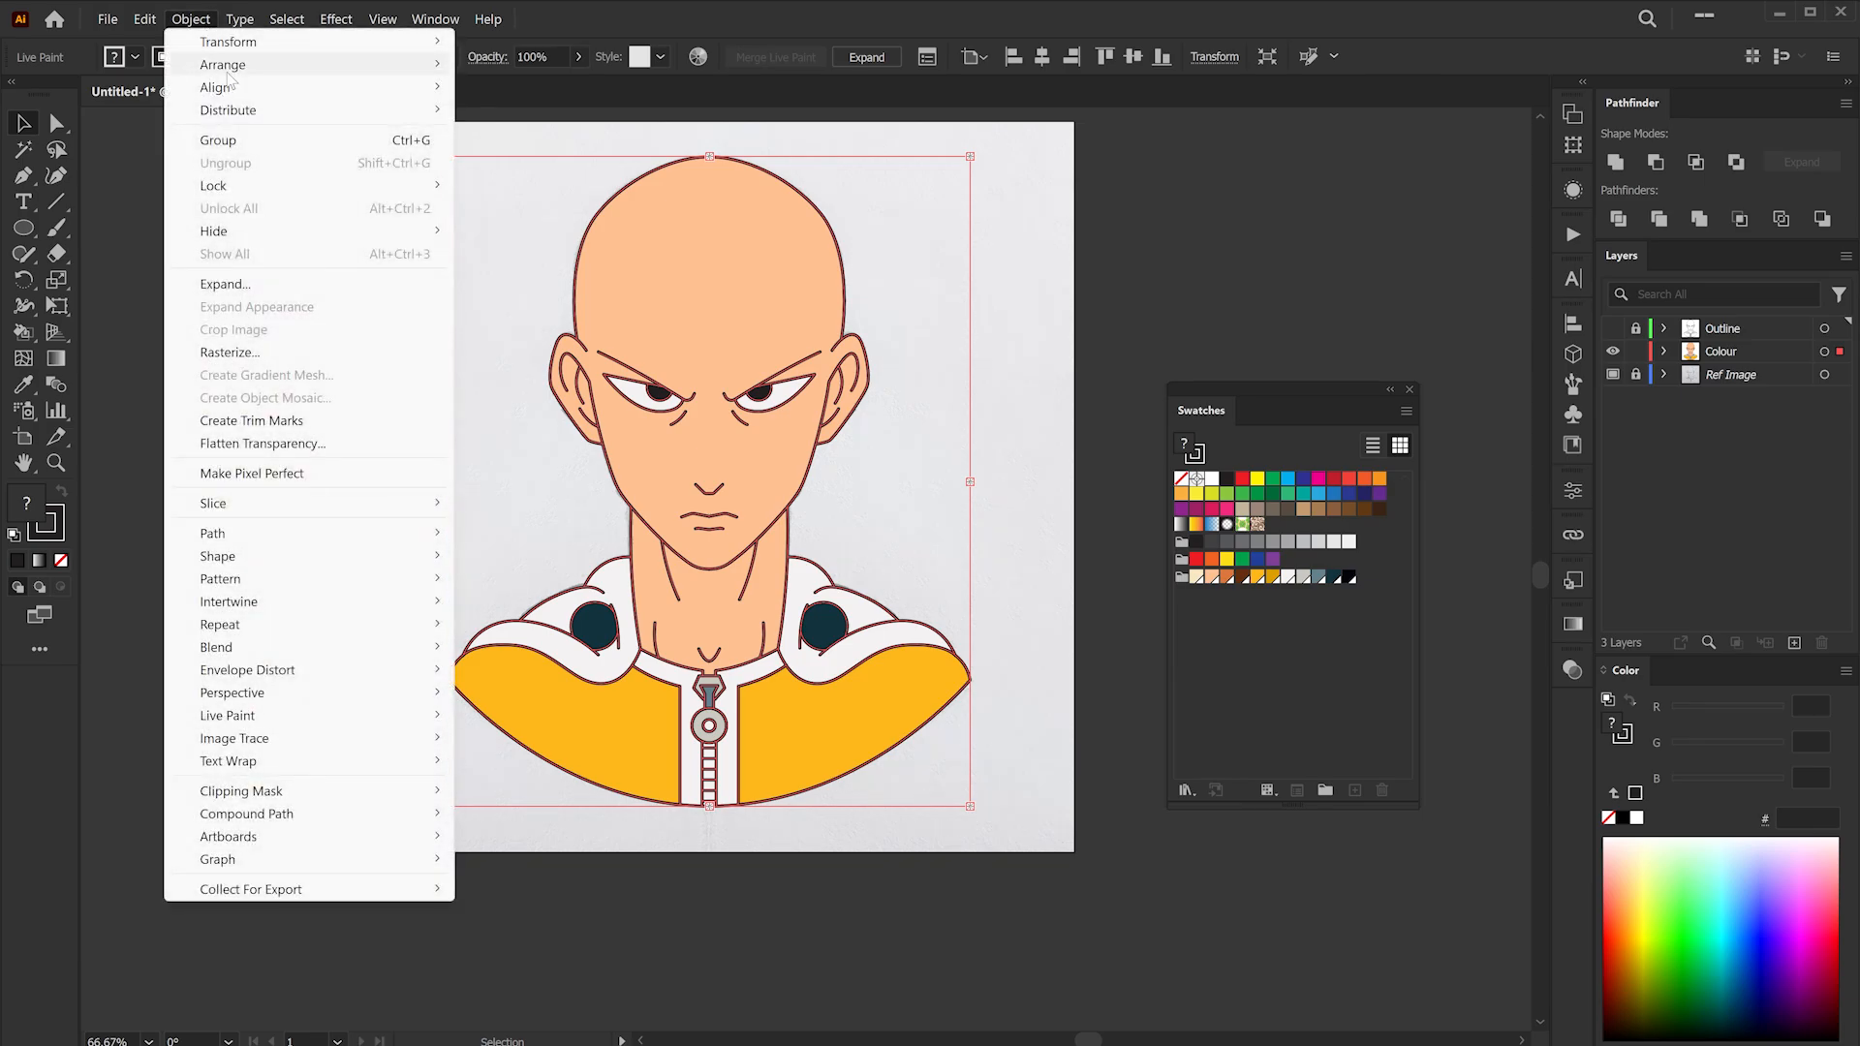
left_click(254, 283)
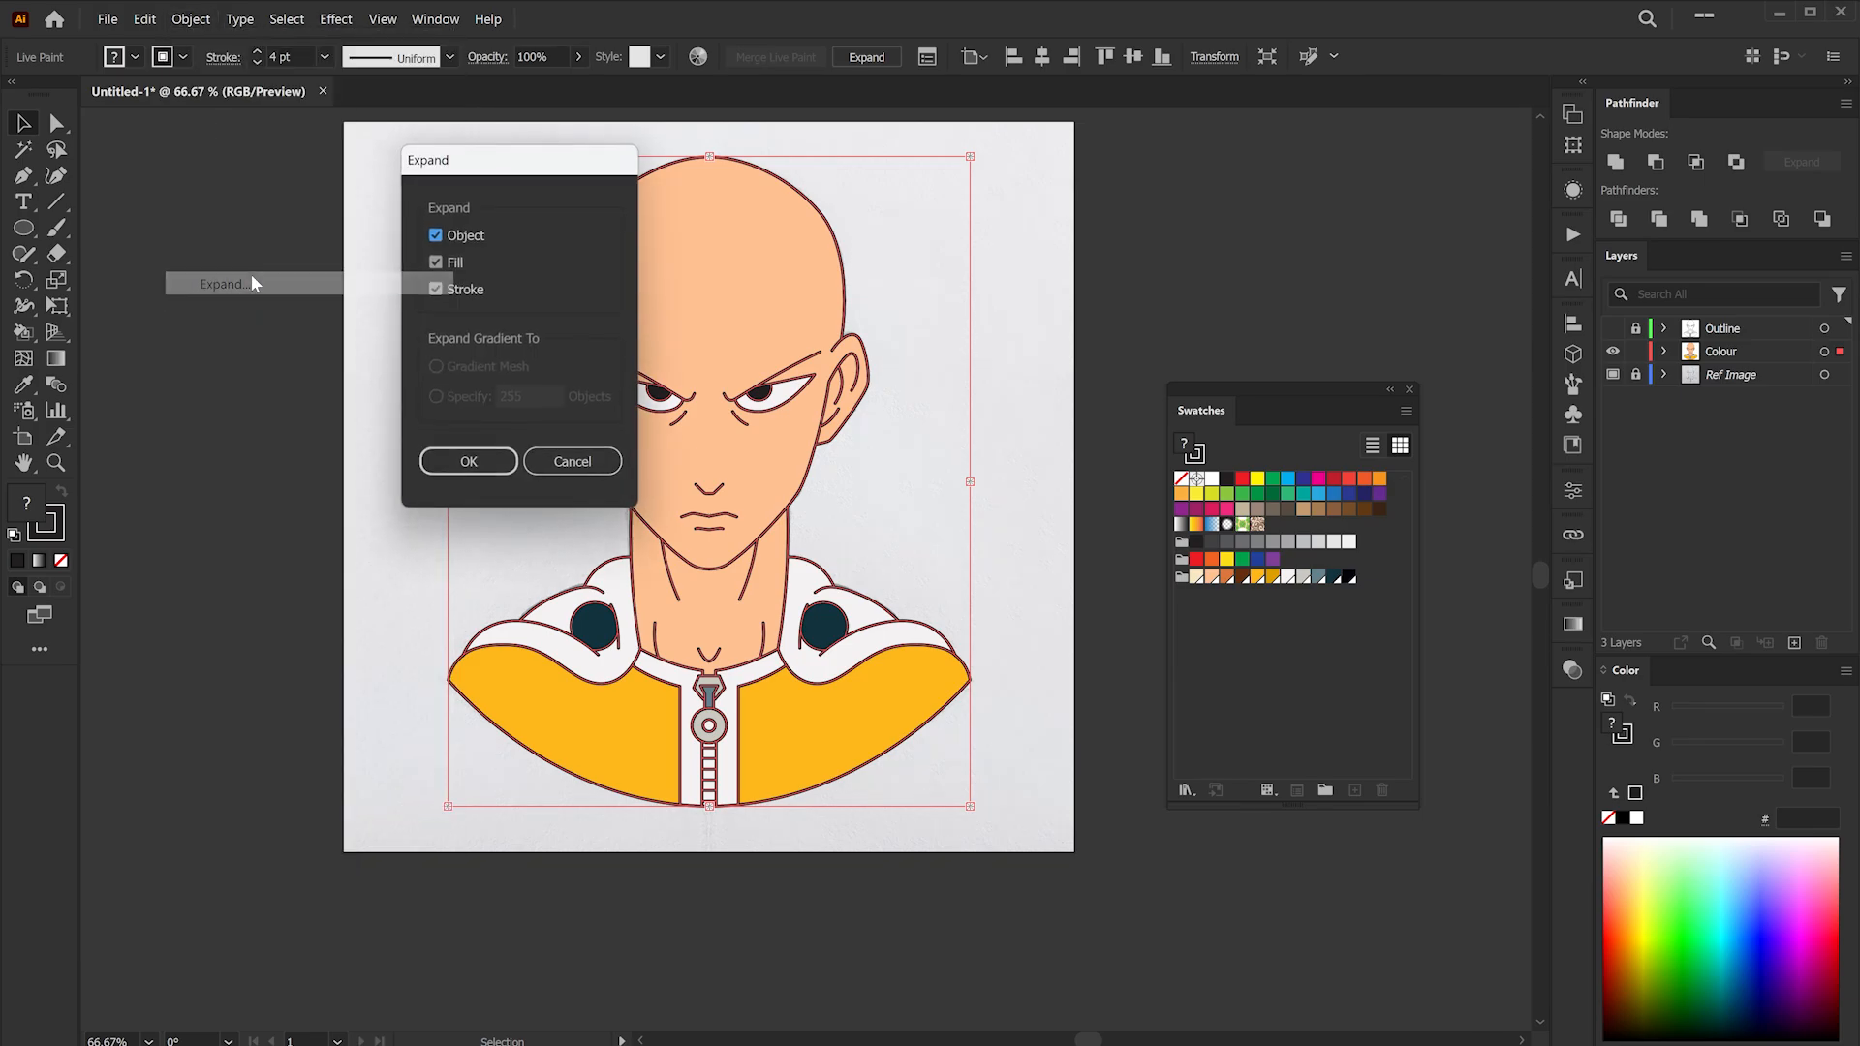
left_click(486, 465)
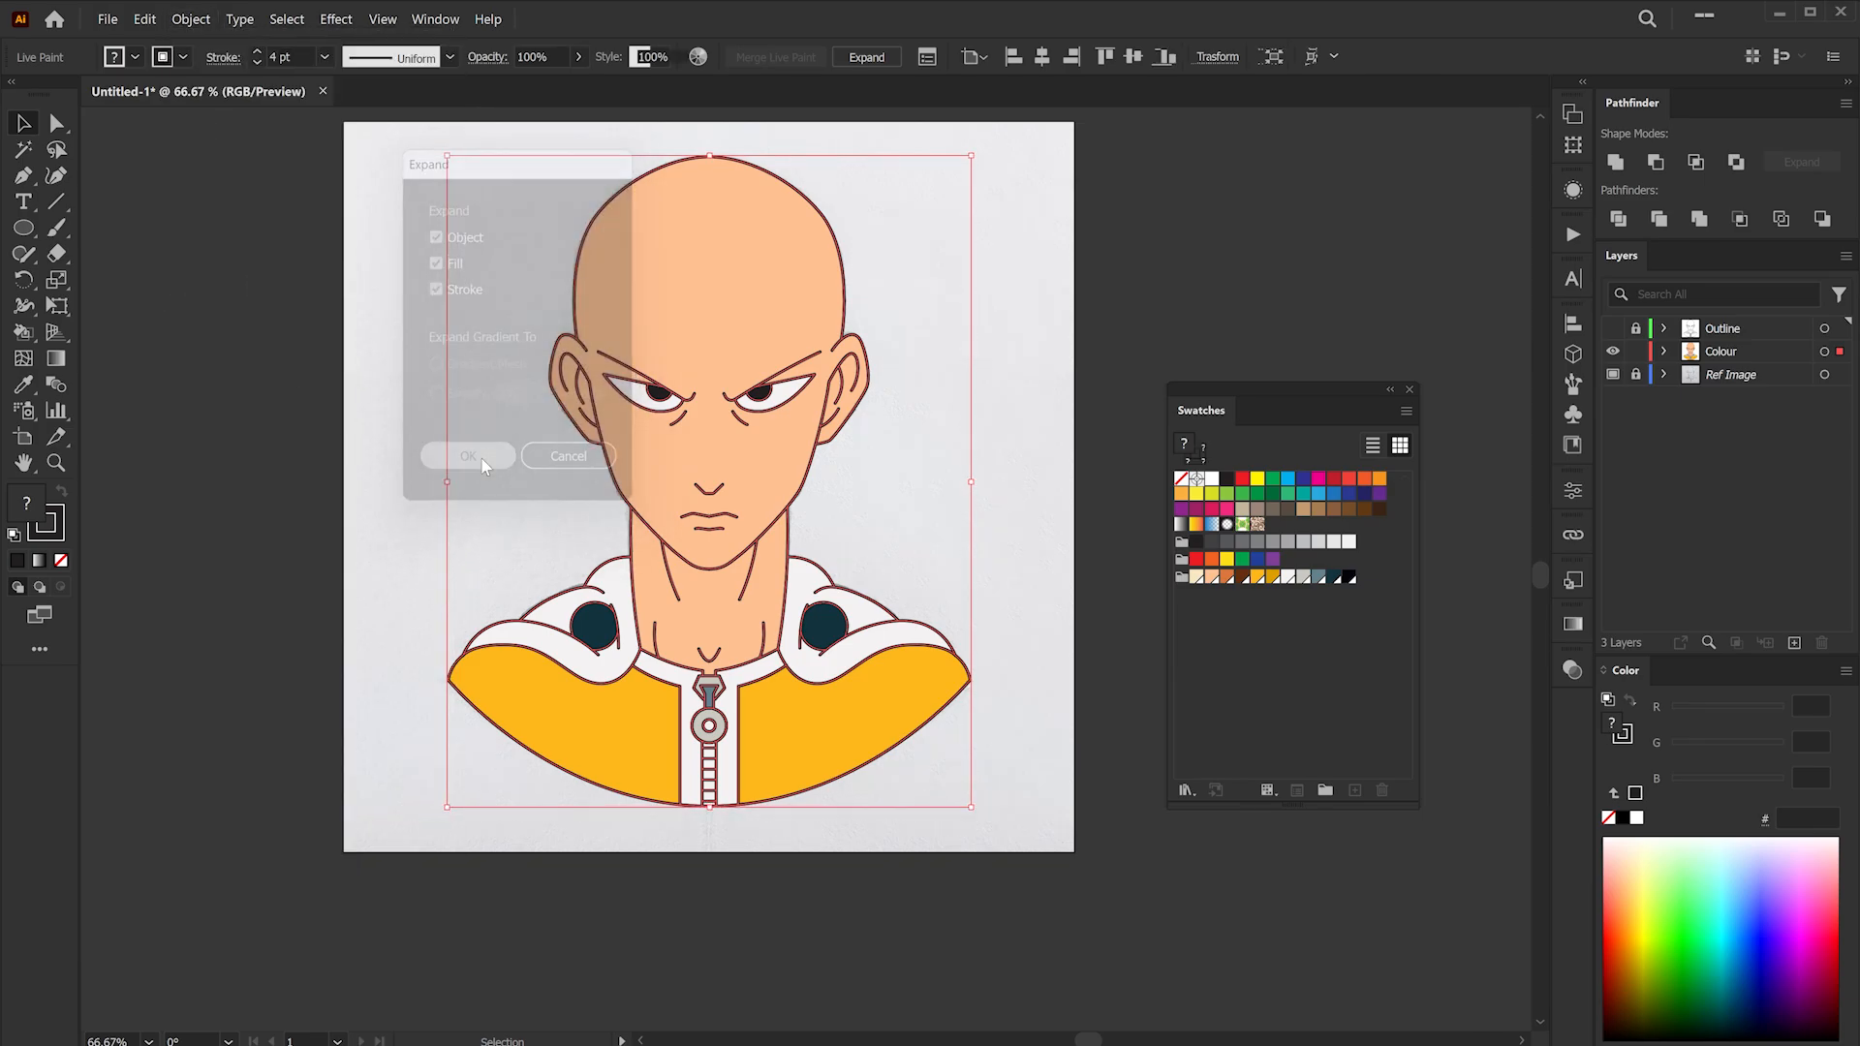
- Delete the outline paths from the ungrouped colour artwork and show the Outline layer again
right_click(729, 263)
left_click(747, 532)
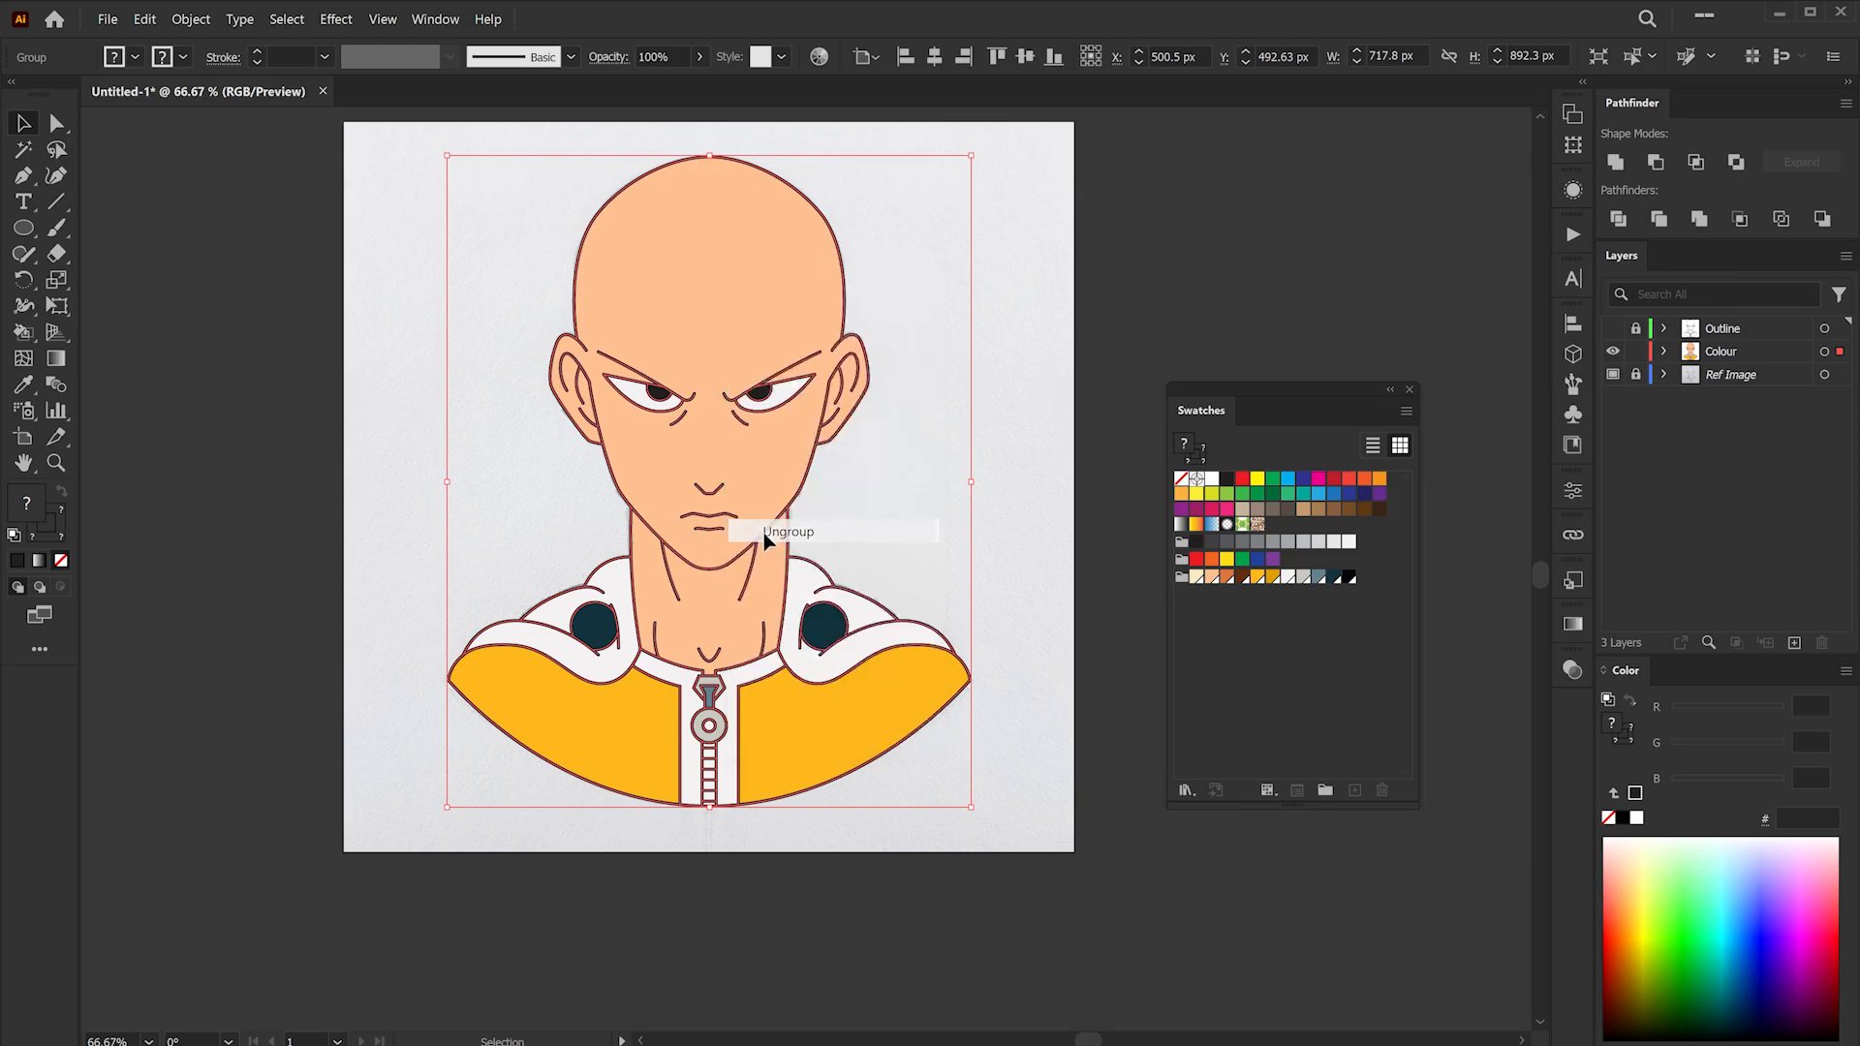
left_click(951, 347)
left_click_drag(865, 371, 1019, 436)
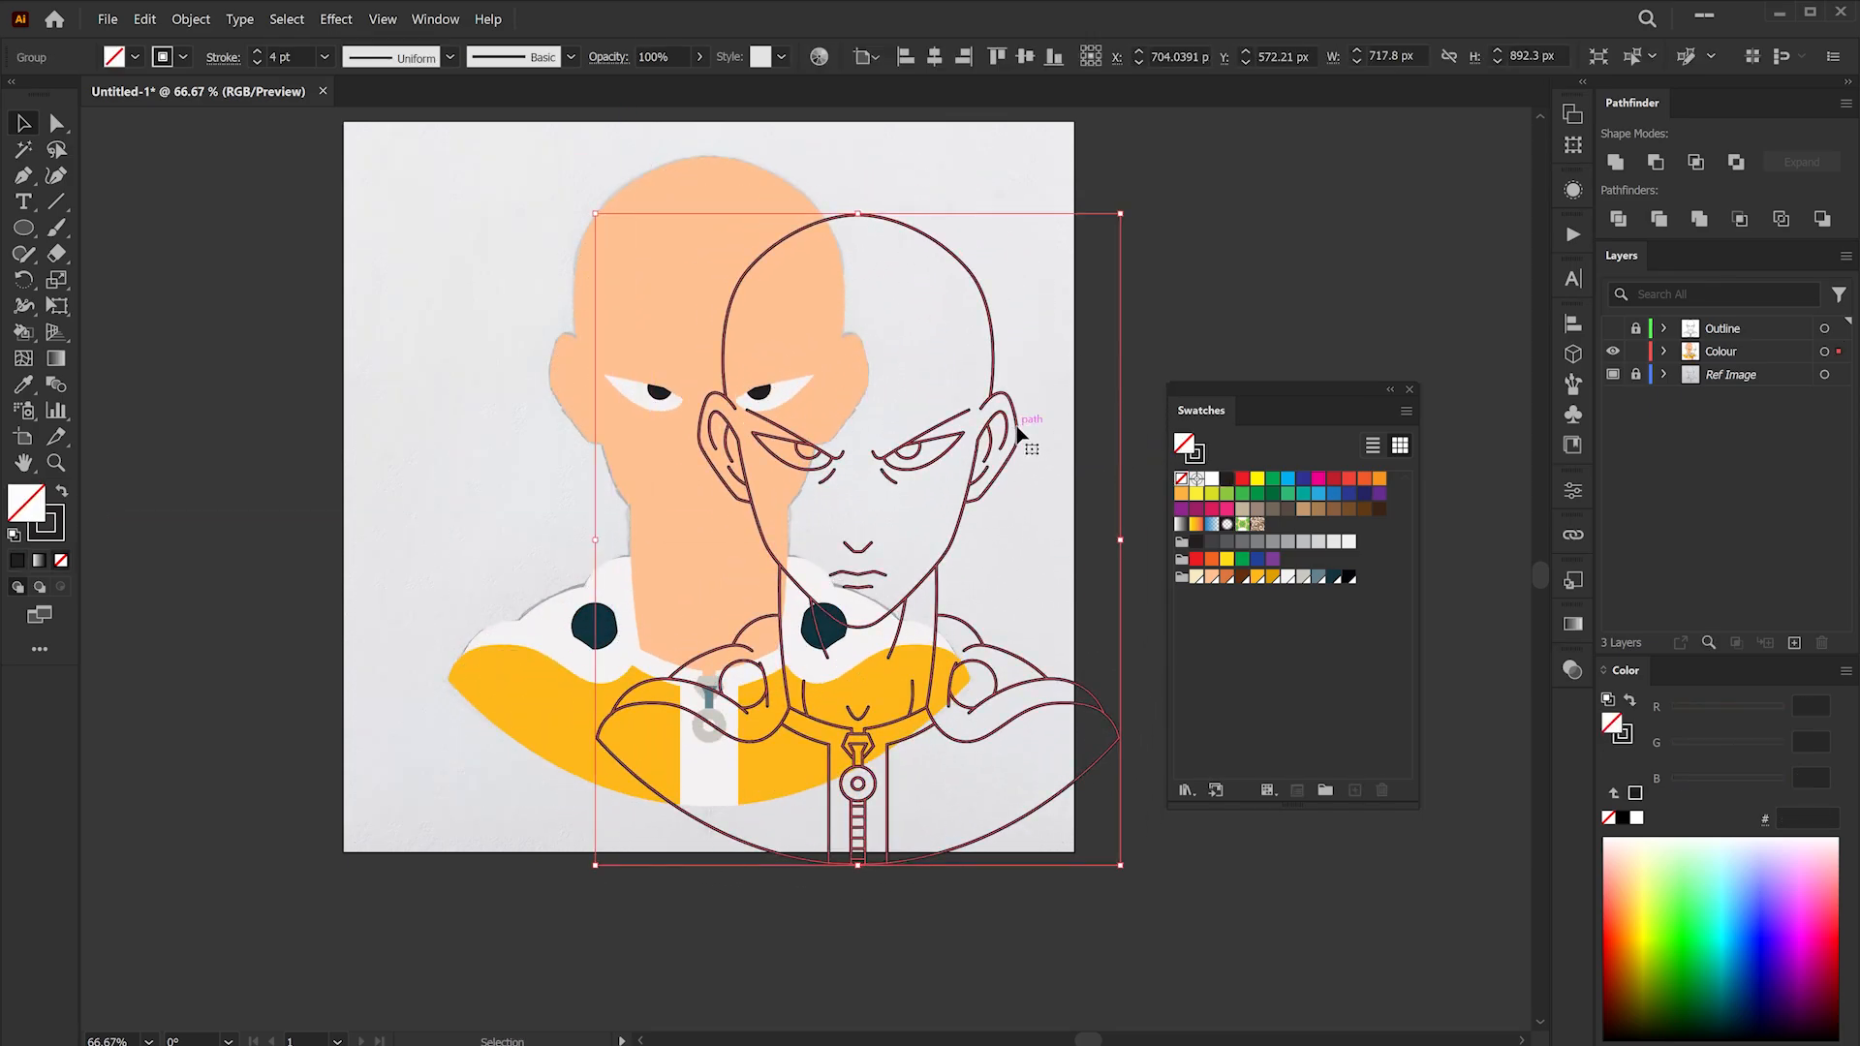
key("Delete")
left_click(1613, 329)
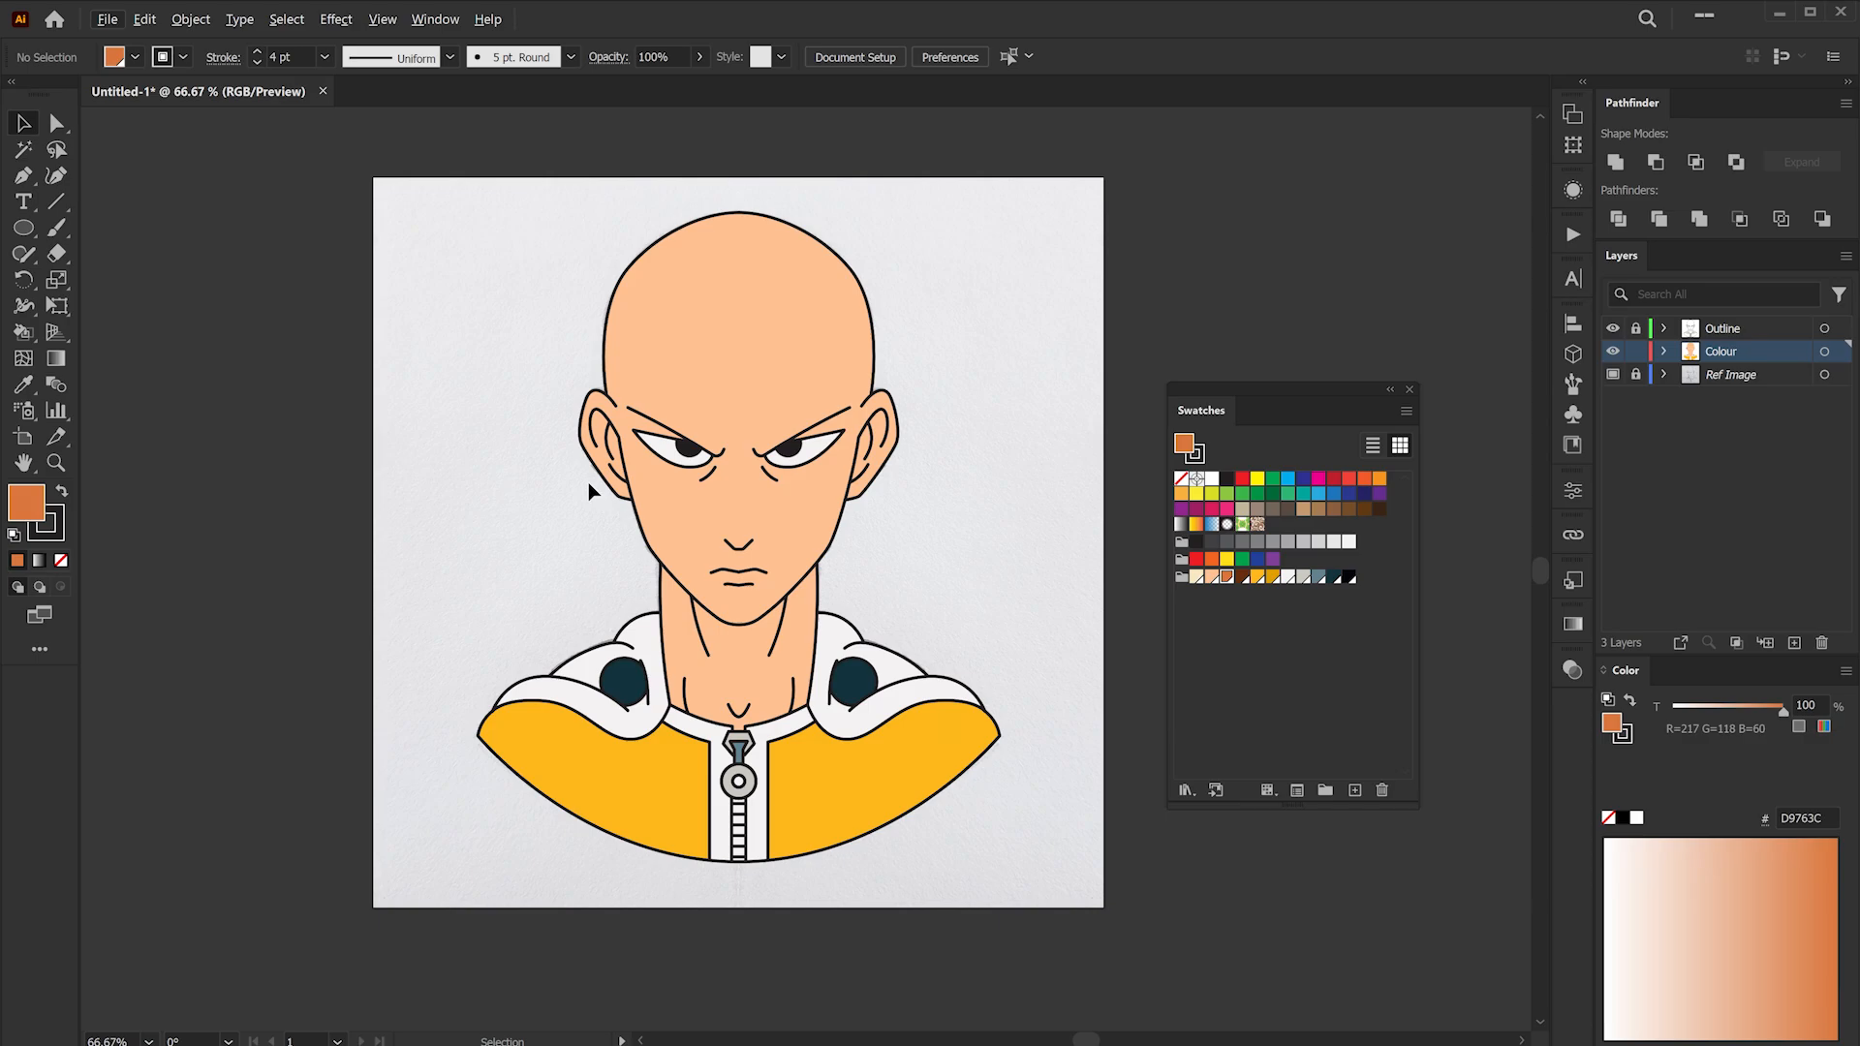
- Close the darker orange shadow shape inside the left ear and set its stroke to none
scroll(583, 490, "up", 2)
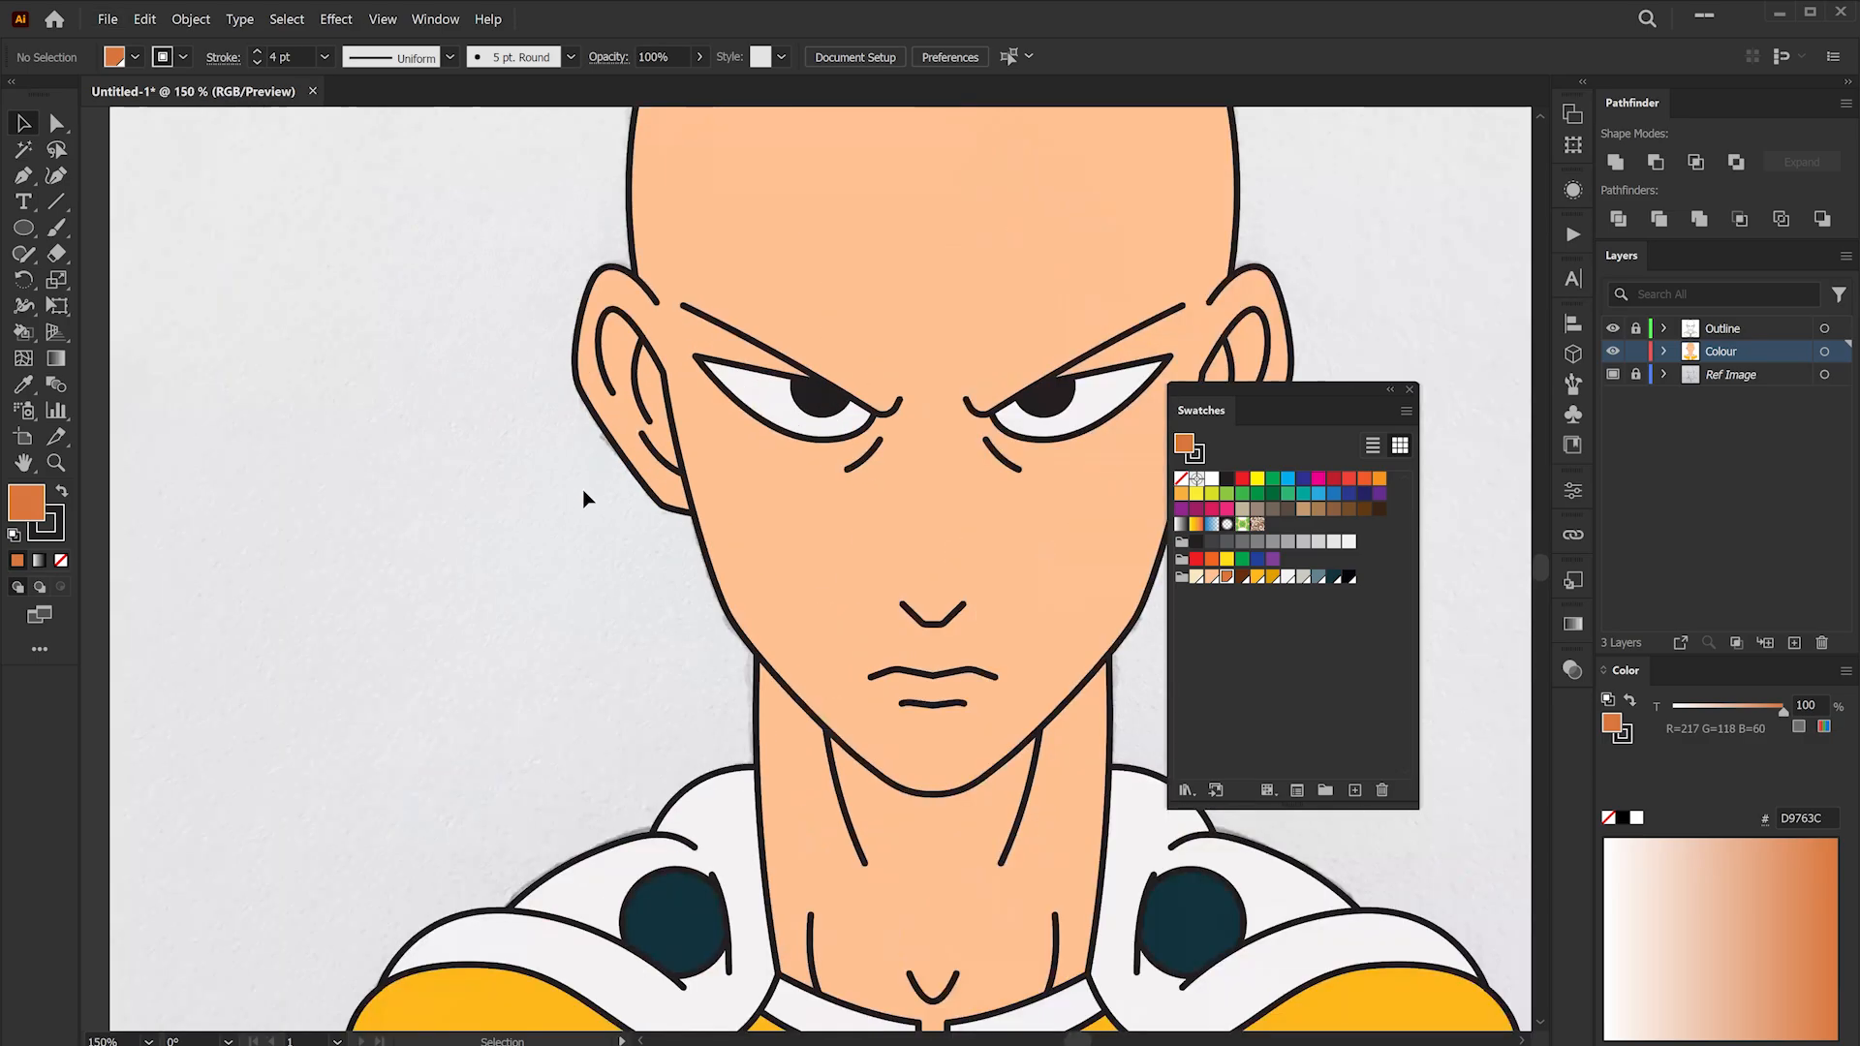
scroll(584, 490, "up", 2)
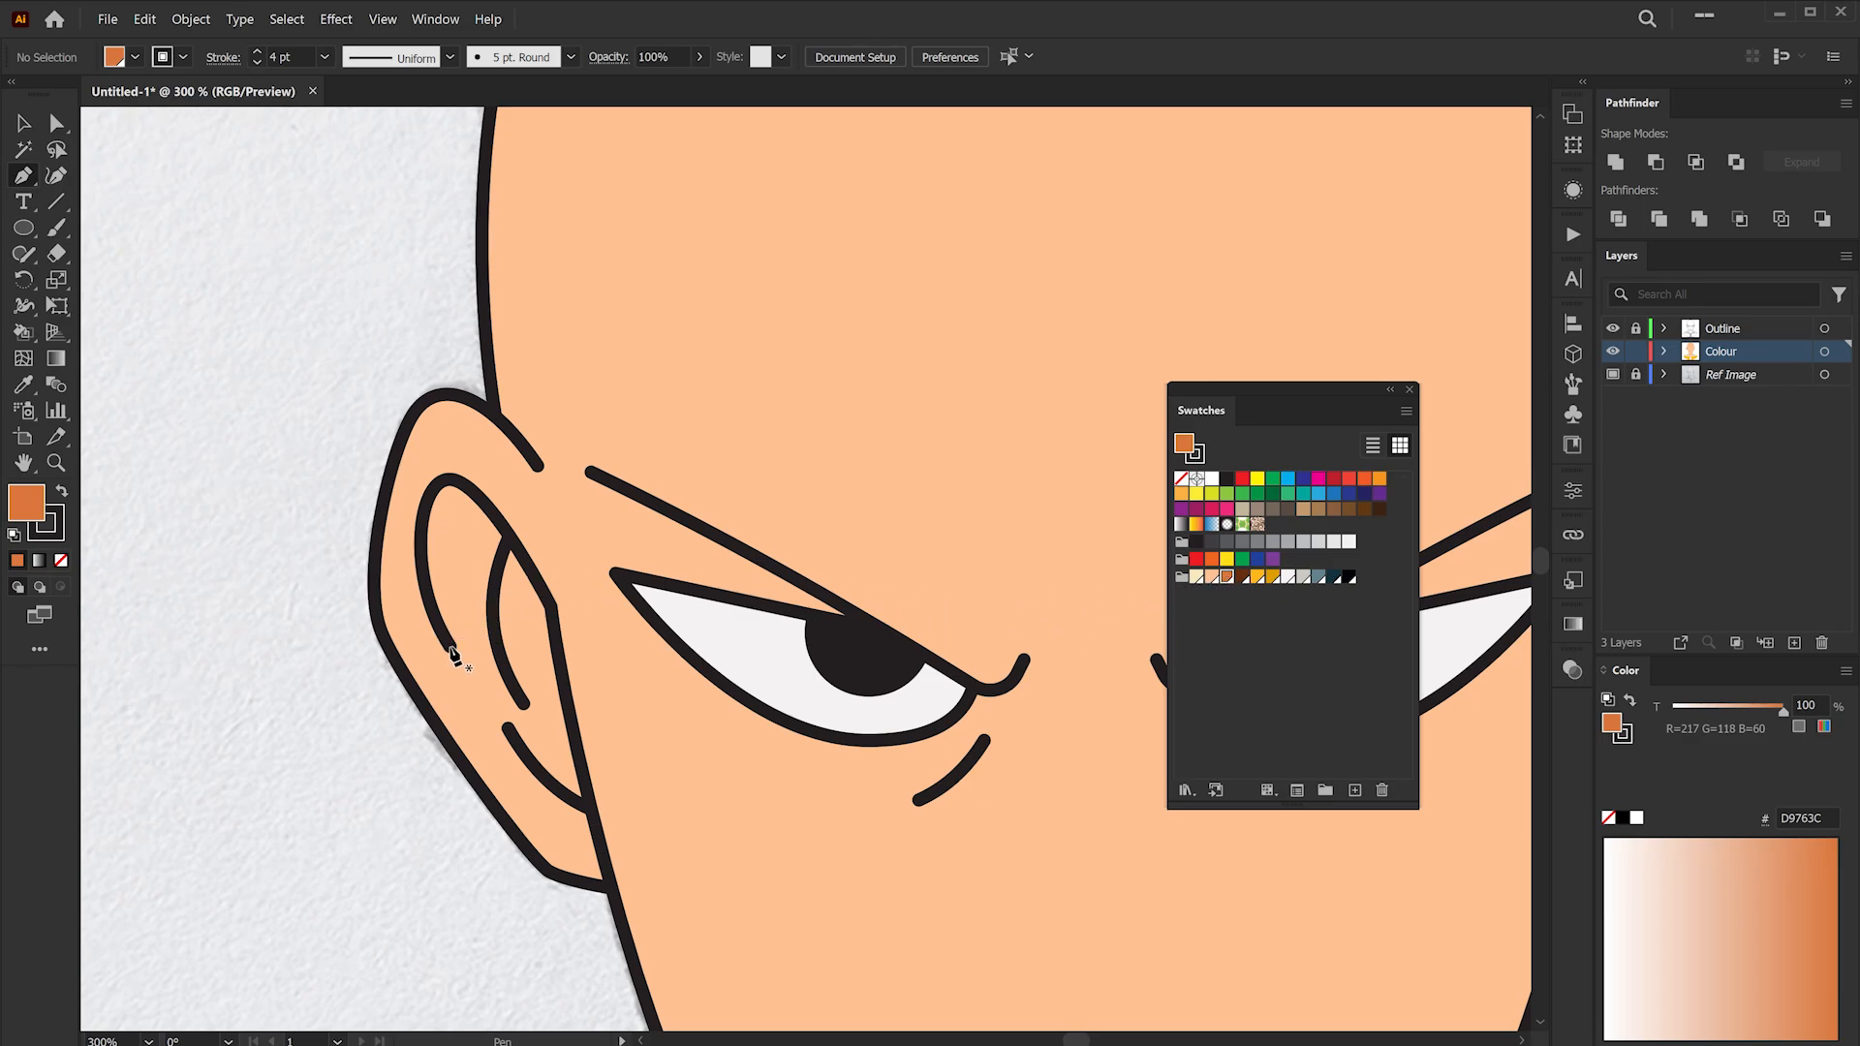
left_click(483, 503)
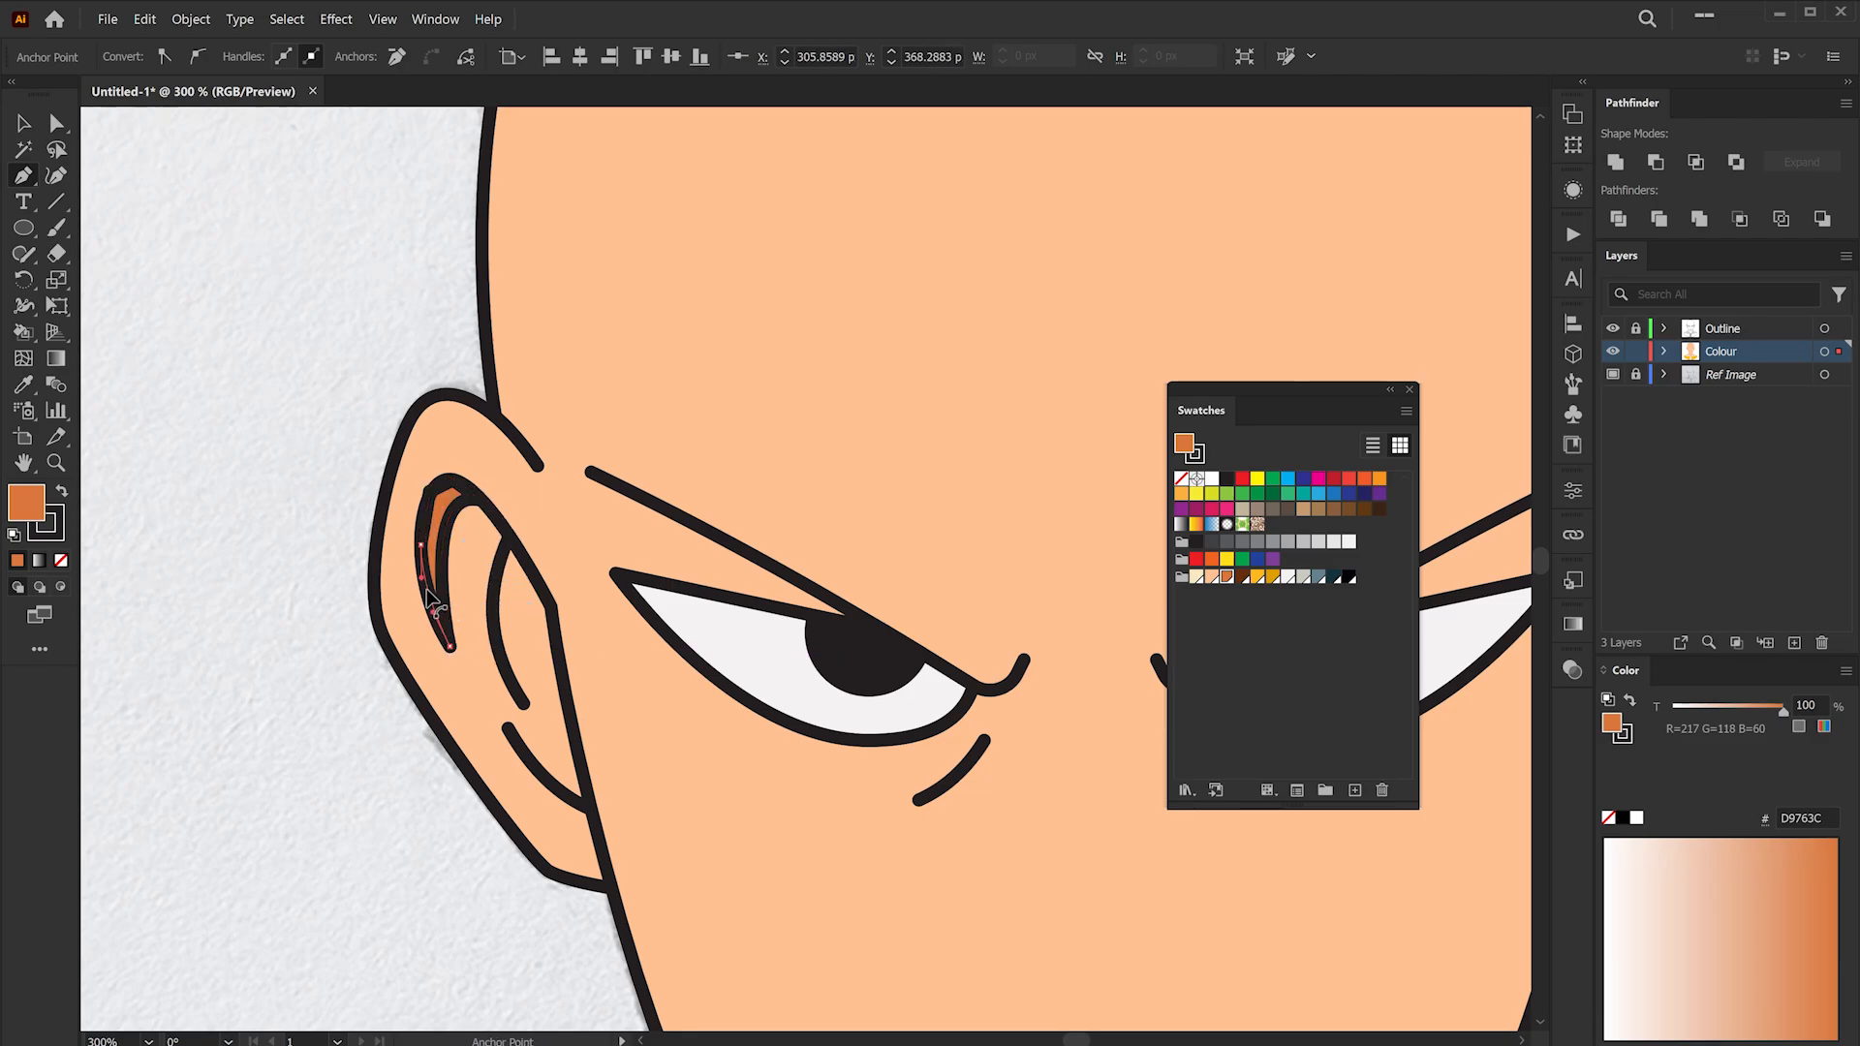
left_click(53, 531)
left_click(60, 560)
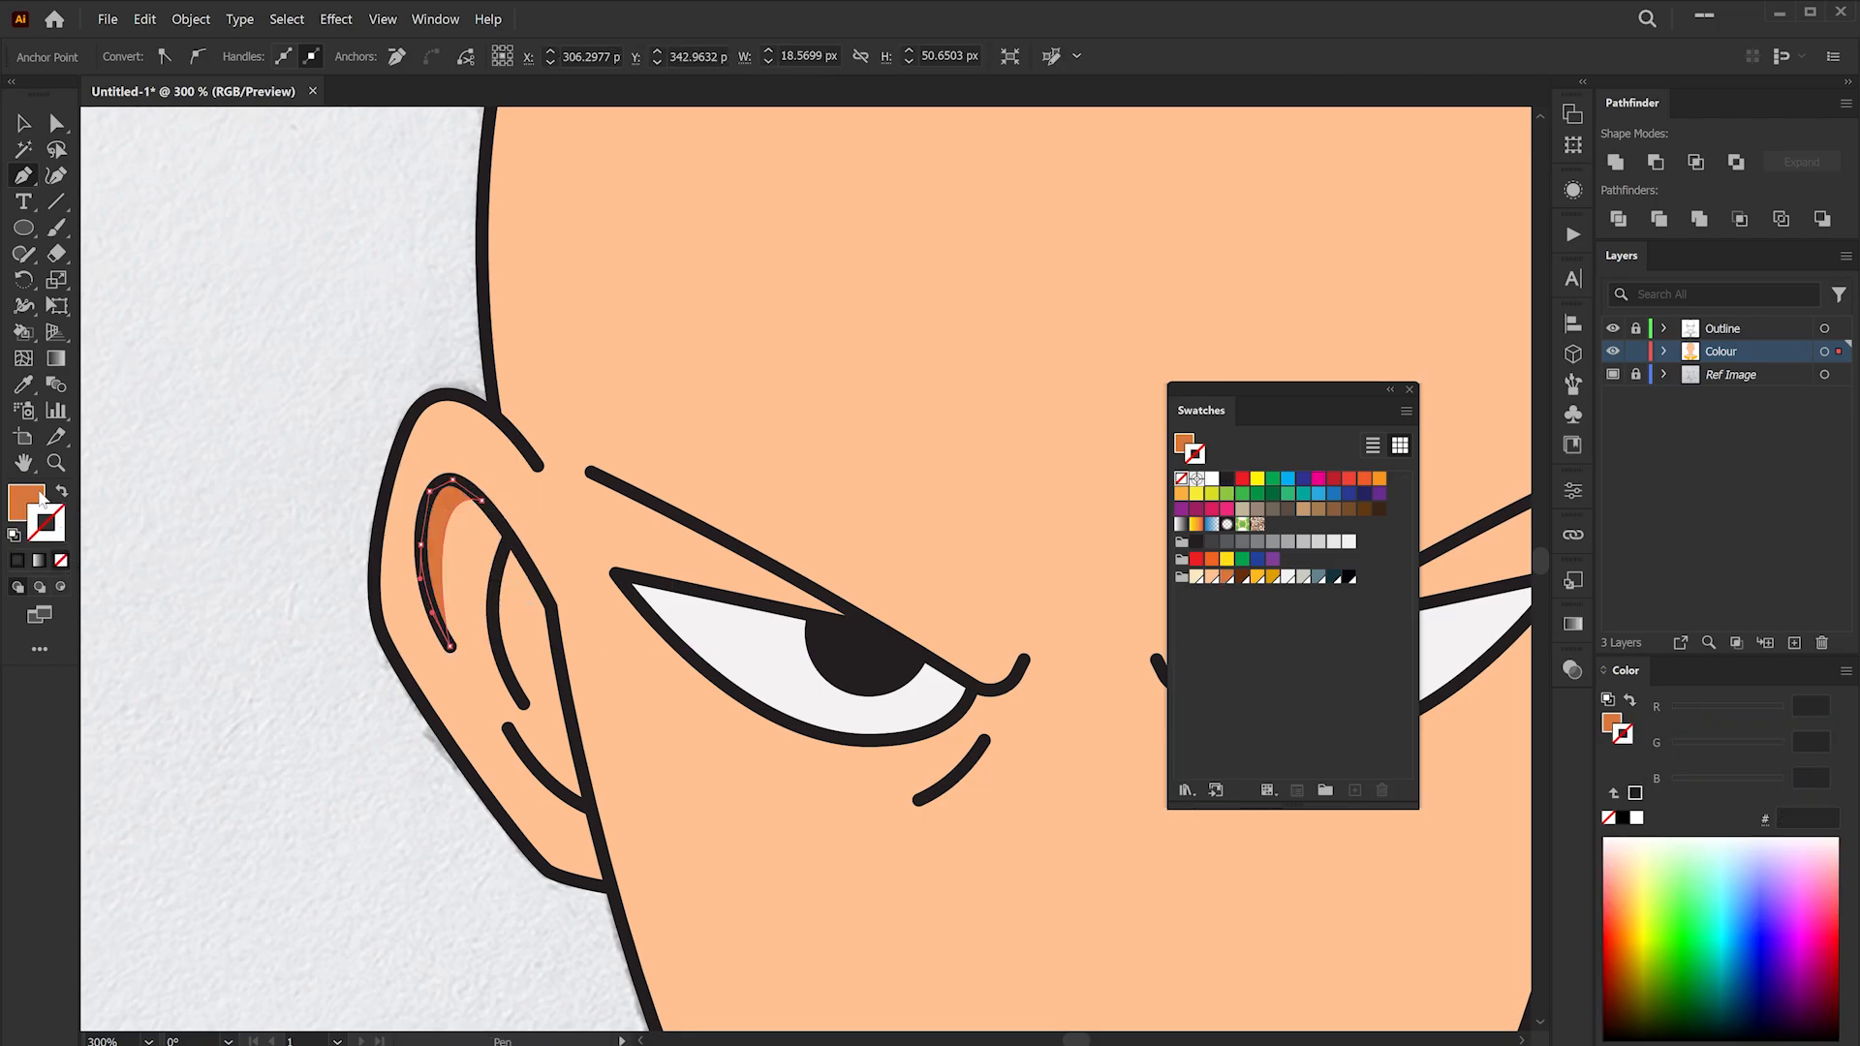
- Draw another darker orange shadow shape along the left ear's outer fold with the Pen tool
left_click(23, 498)
left_click(210, 493, "ctrl")
left_click_drag(473, 557, 405, 447)
left_click(439, 428)
left_click_drag(455, 594, 487, 502)
- Draw matching darker orange shadow shapes inside the right ear's folds
left_click_drag(991, 618, 998, 544)
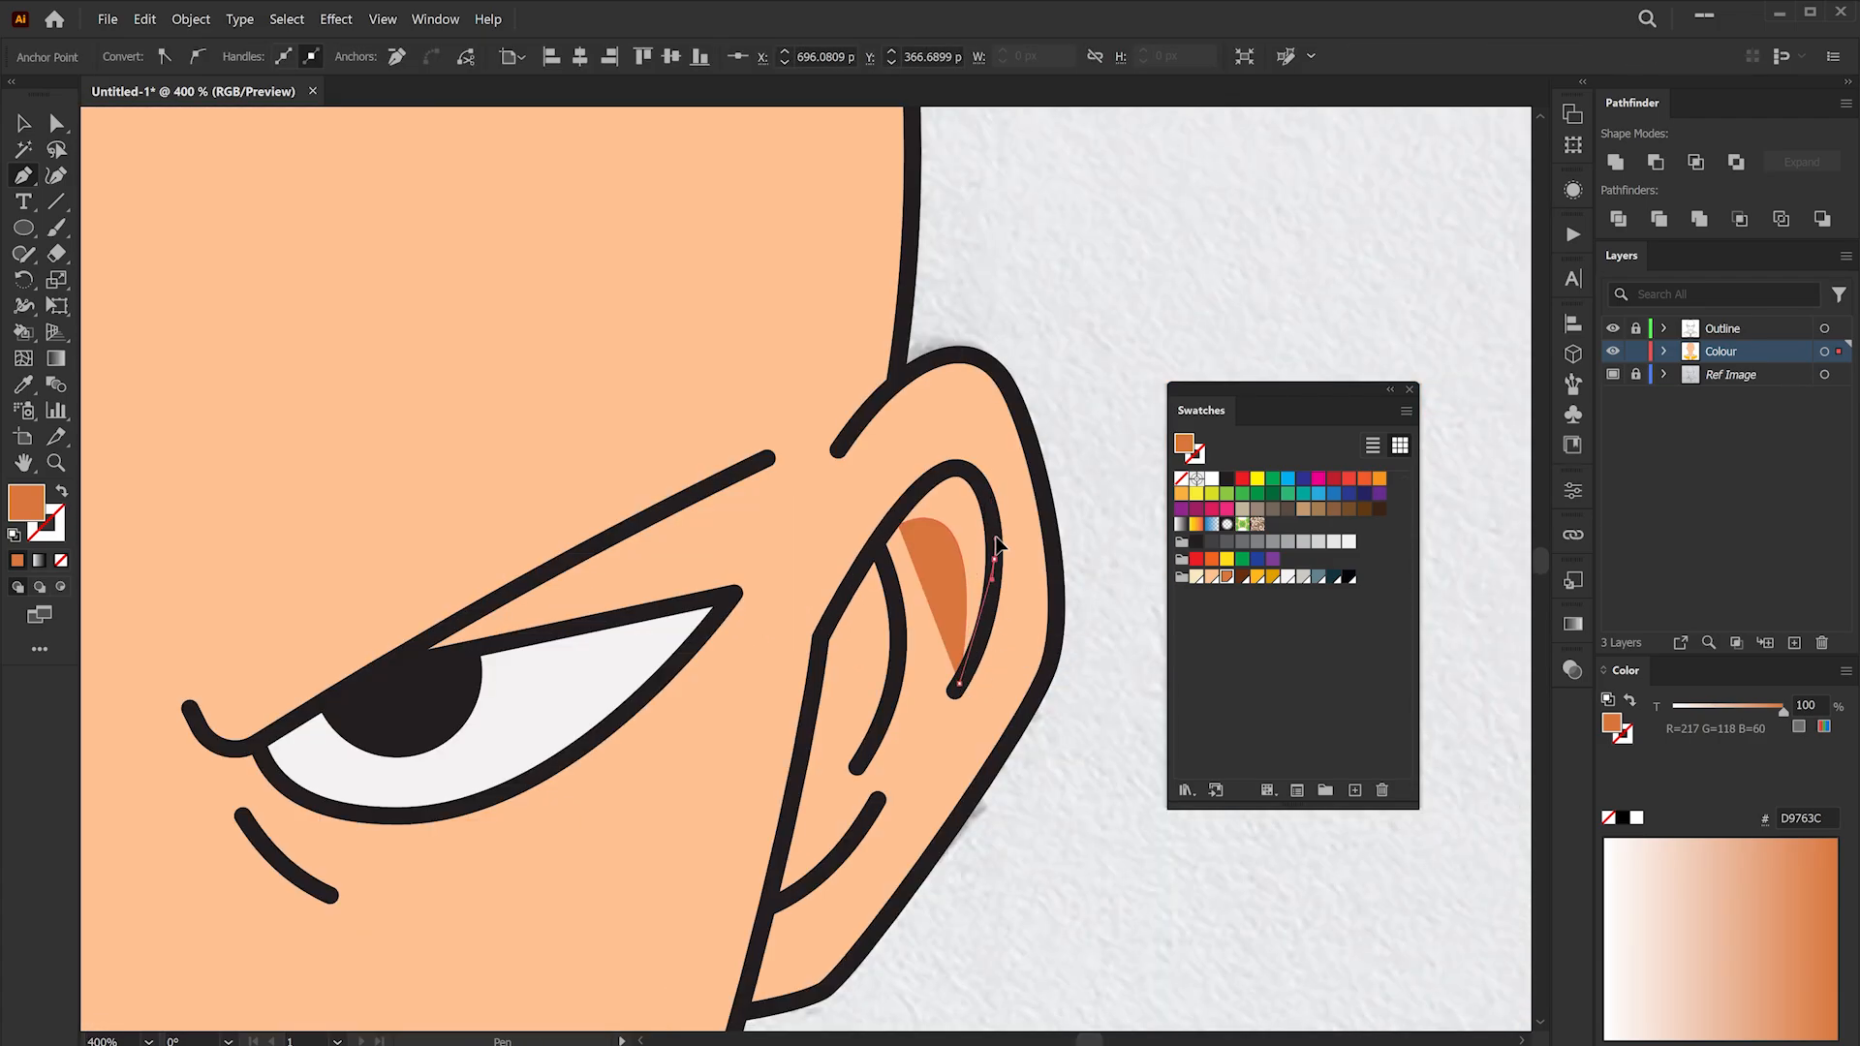
left_click(991, 502)
left_click_drag(961, 470, 917, 390)
left_click(901, 526)
left_click(901, 405)
left_click_drag(877, 636, 845, 704)
left_click(859, 498)
left_click(934, 416)
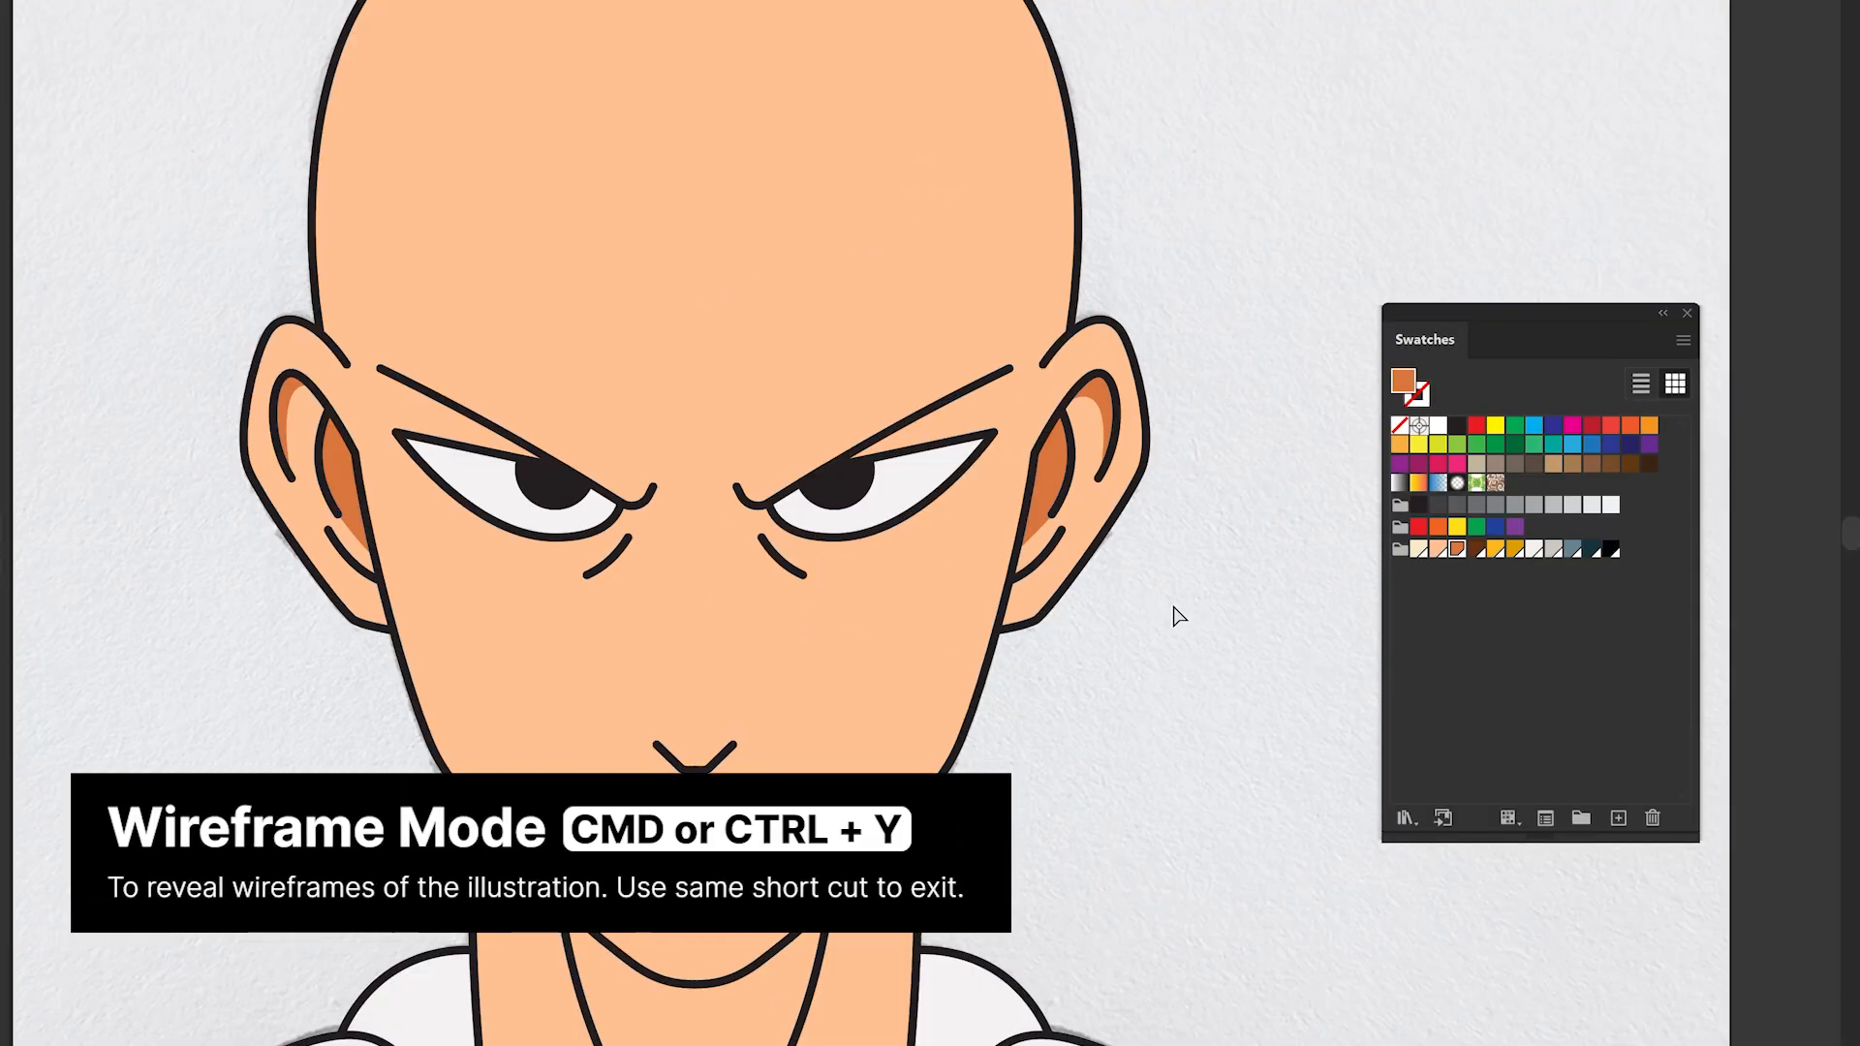
- Check the artwork in wireframe view, then draw a small shadow at the bottom of the left ear's inner fold
key("ctrl+y")
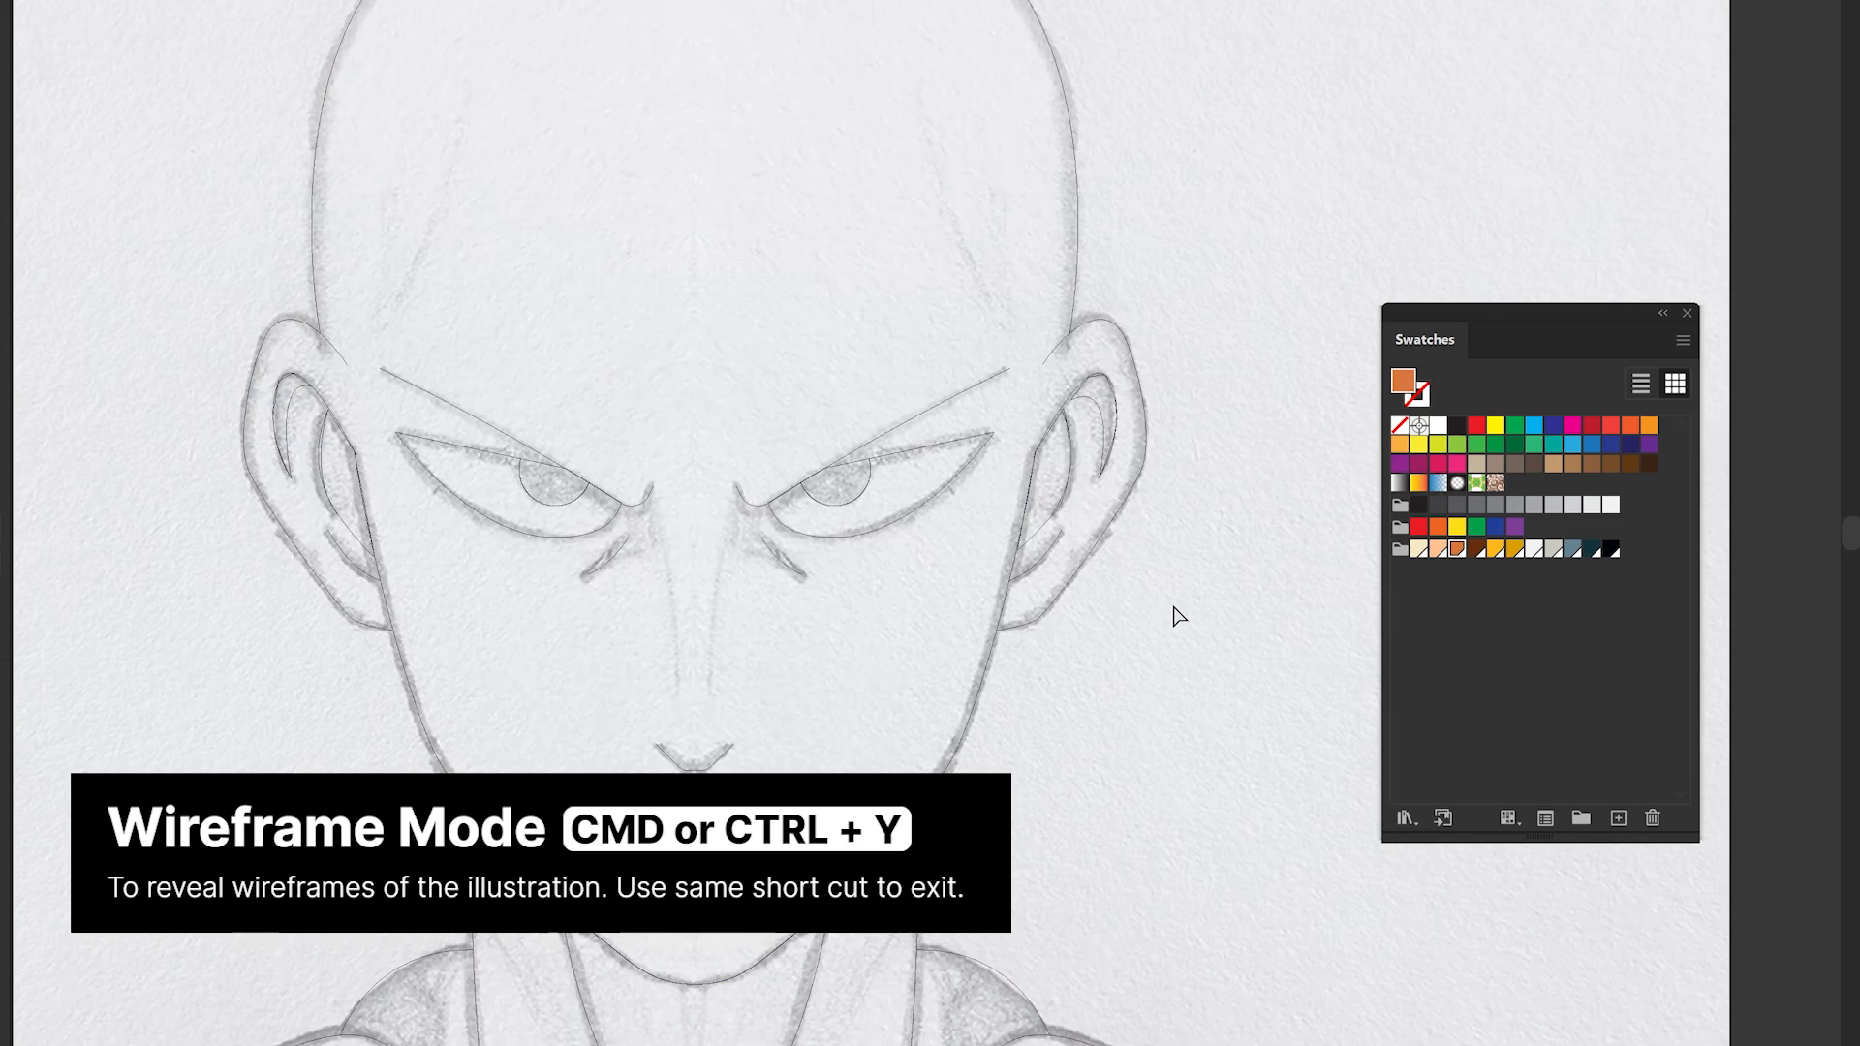
key("ctrl+y")
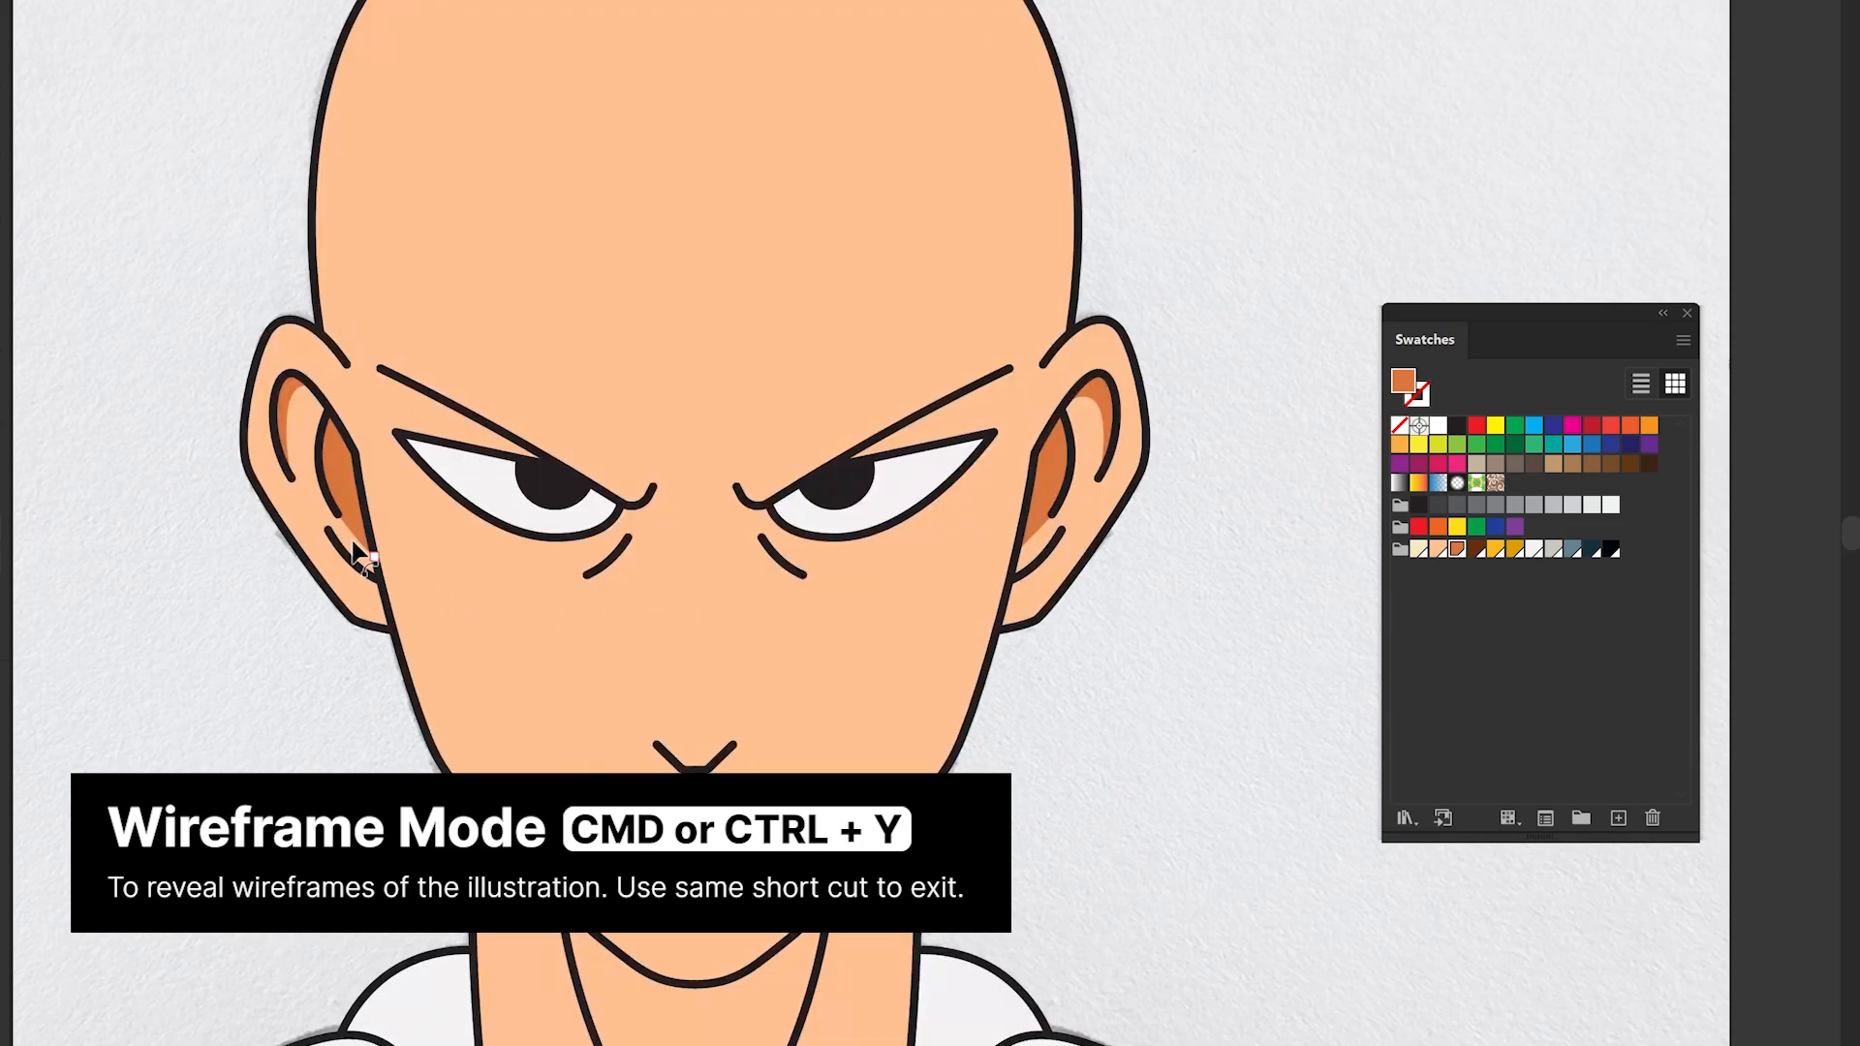
scroll(357, 554, "up", 3)
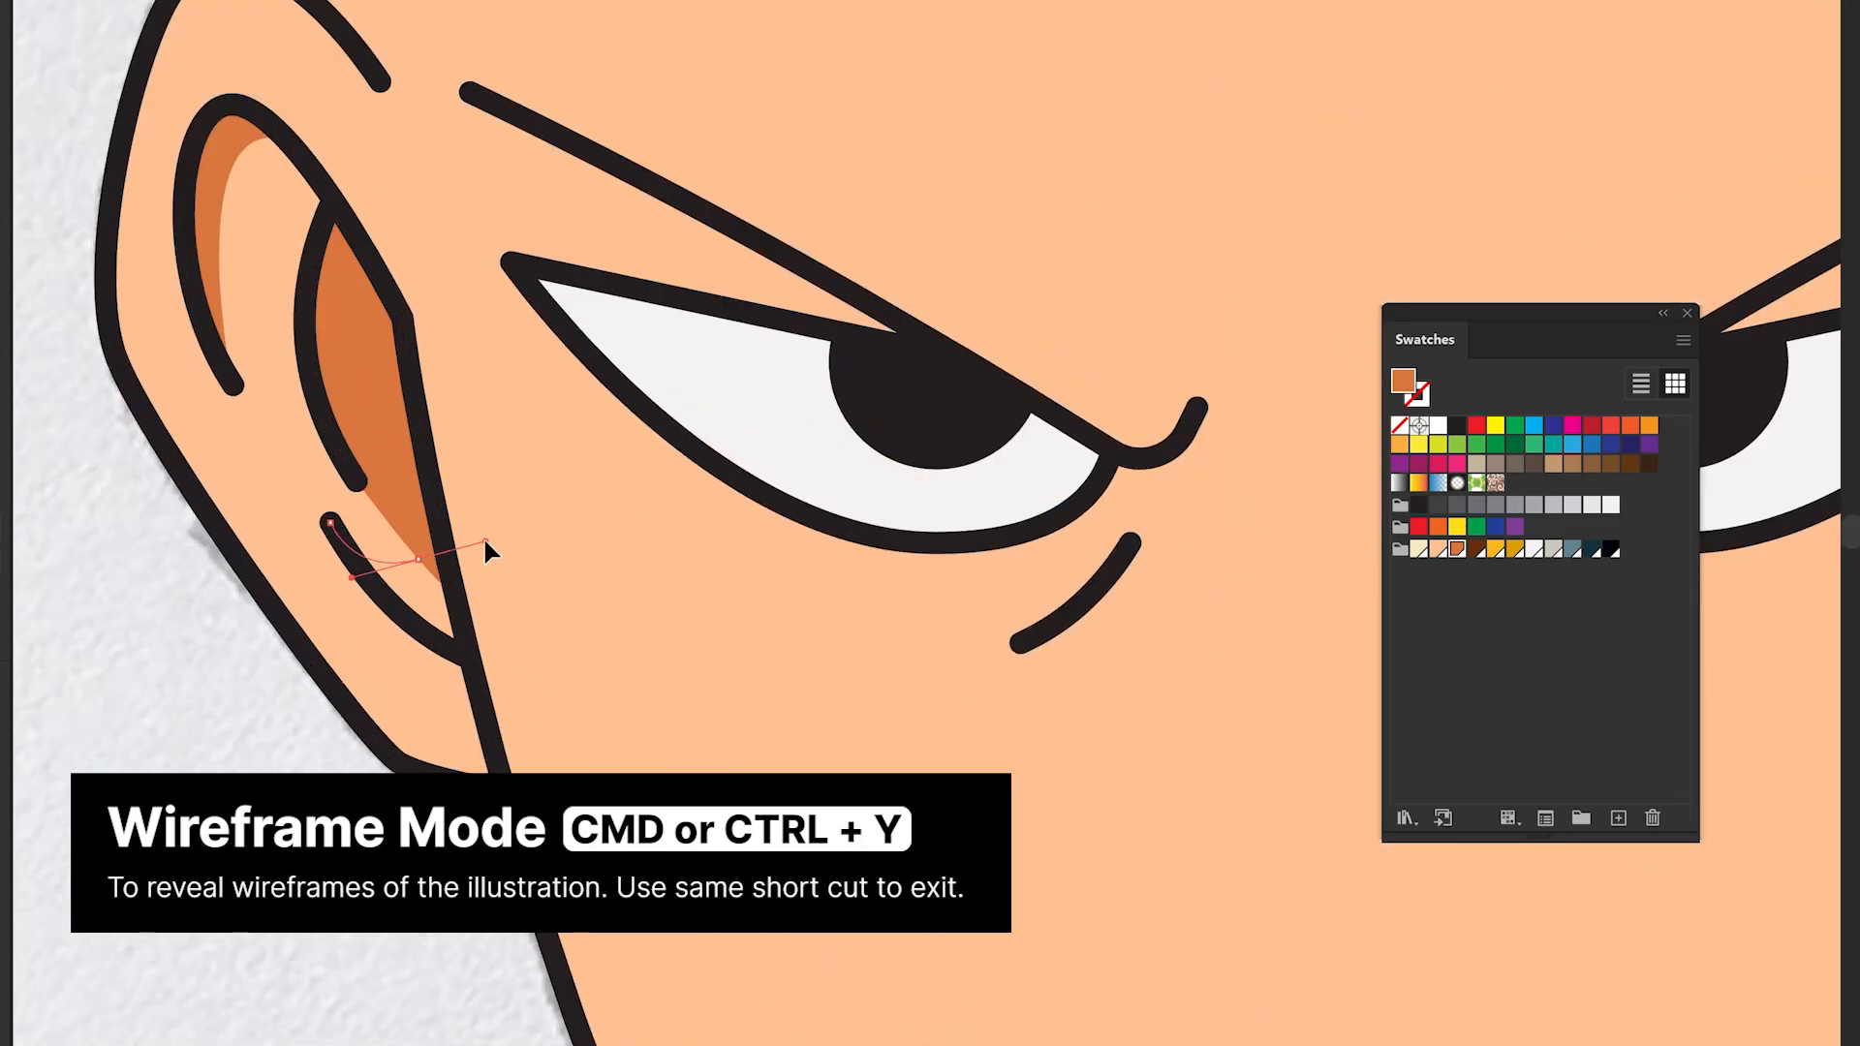
mouse_move(433, 572)
left_mouse_down()
mouse_move(416, 572)
mouse_move(463, 544)
mouse_move(433, 569)
left_mouse_up()
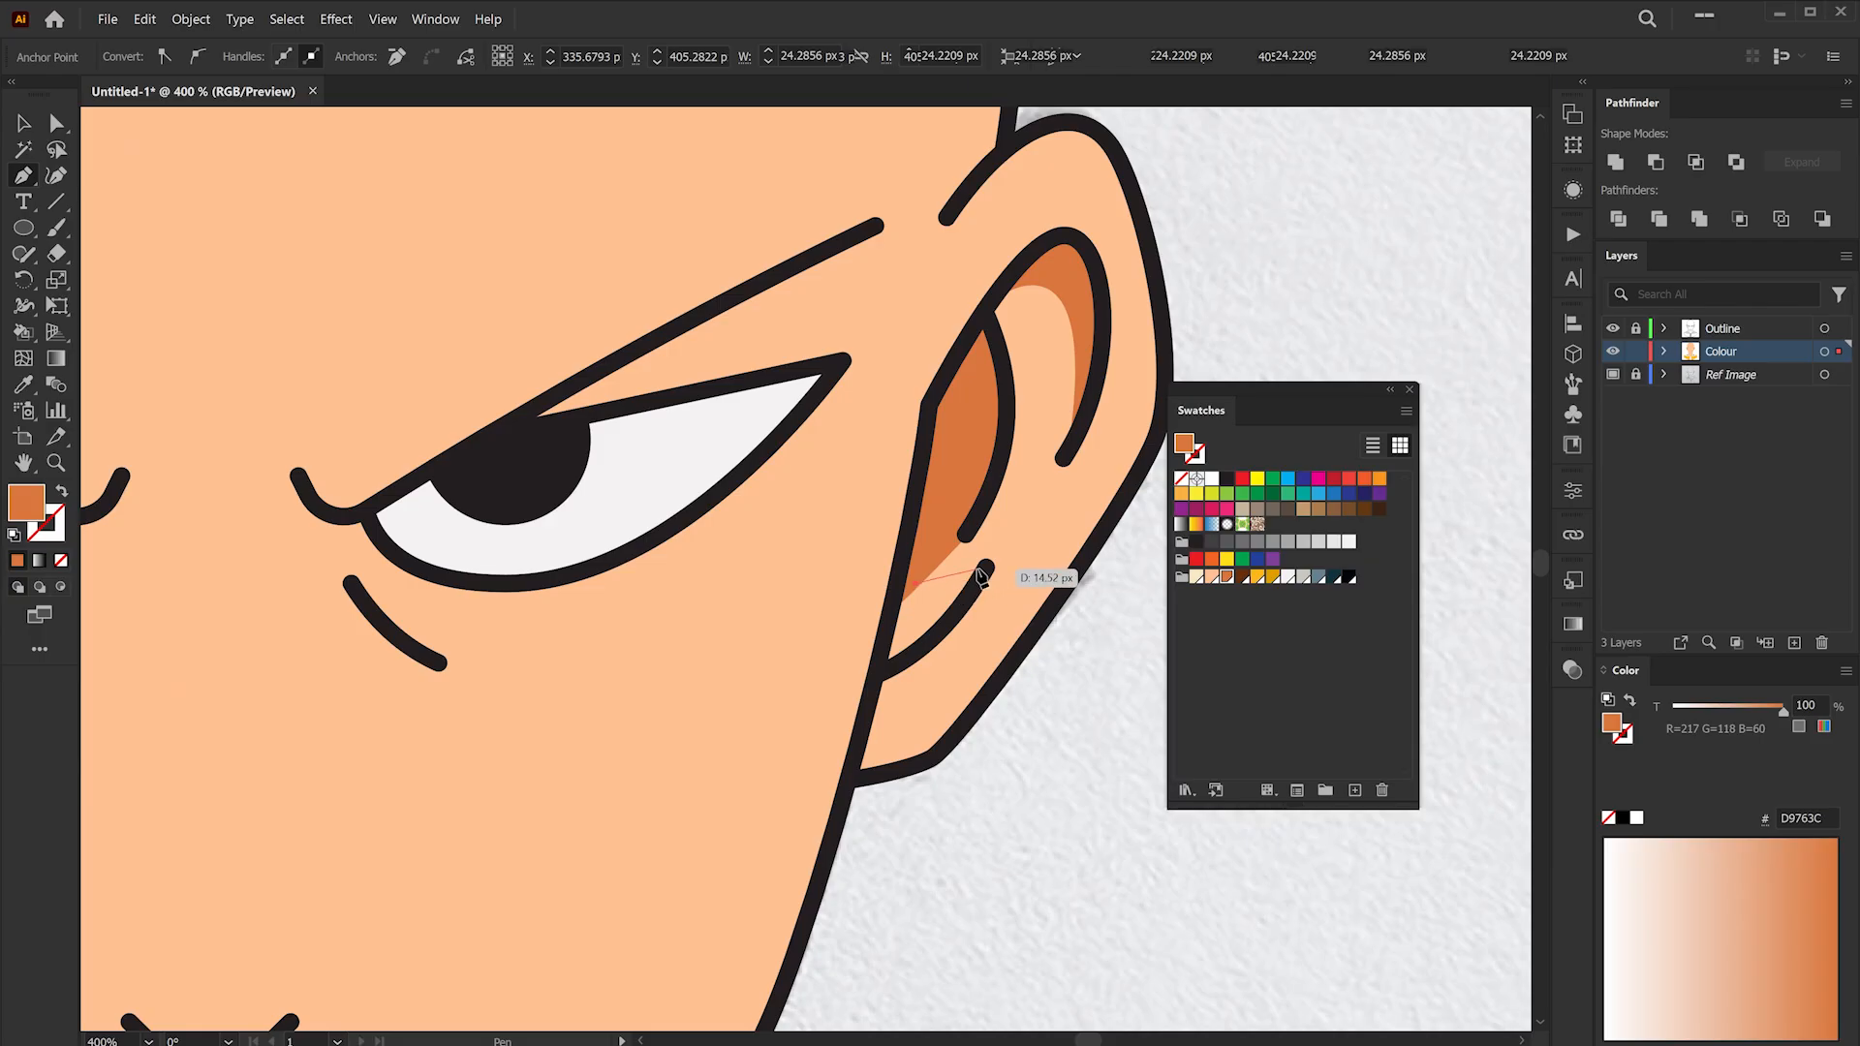
mouse_move(973, 565)
left_mouse_down()
mouse_move(934, 583)
mouse_move(974, 639)
mouse_move(945, 631)
left_mouse_up()
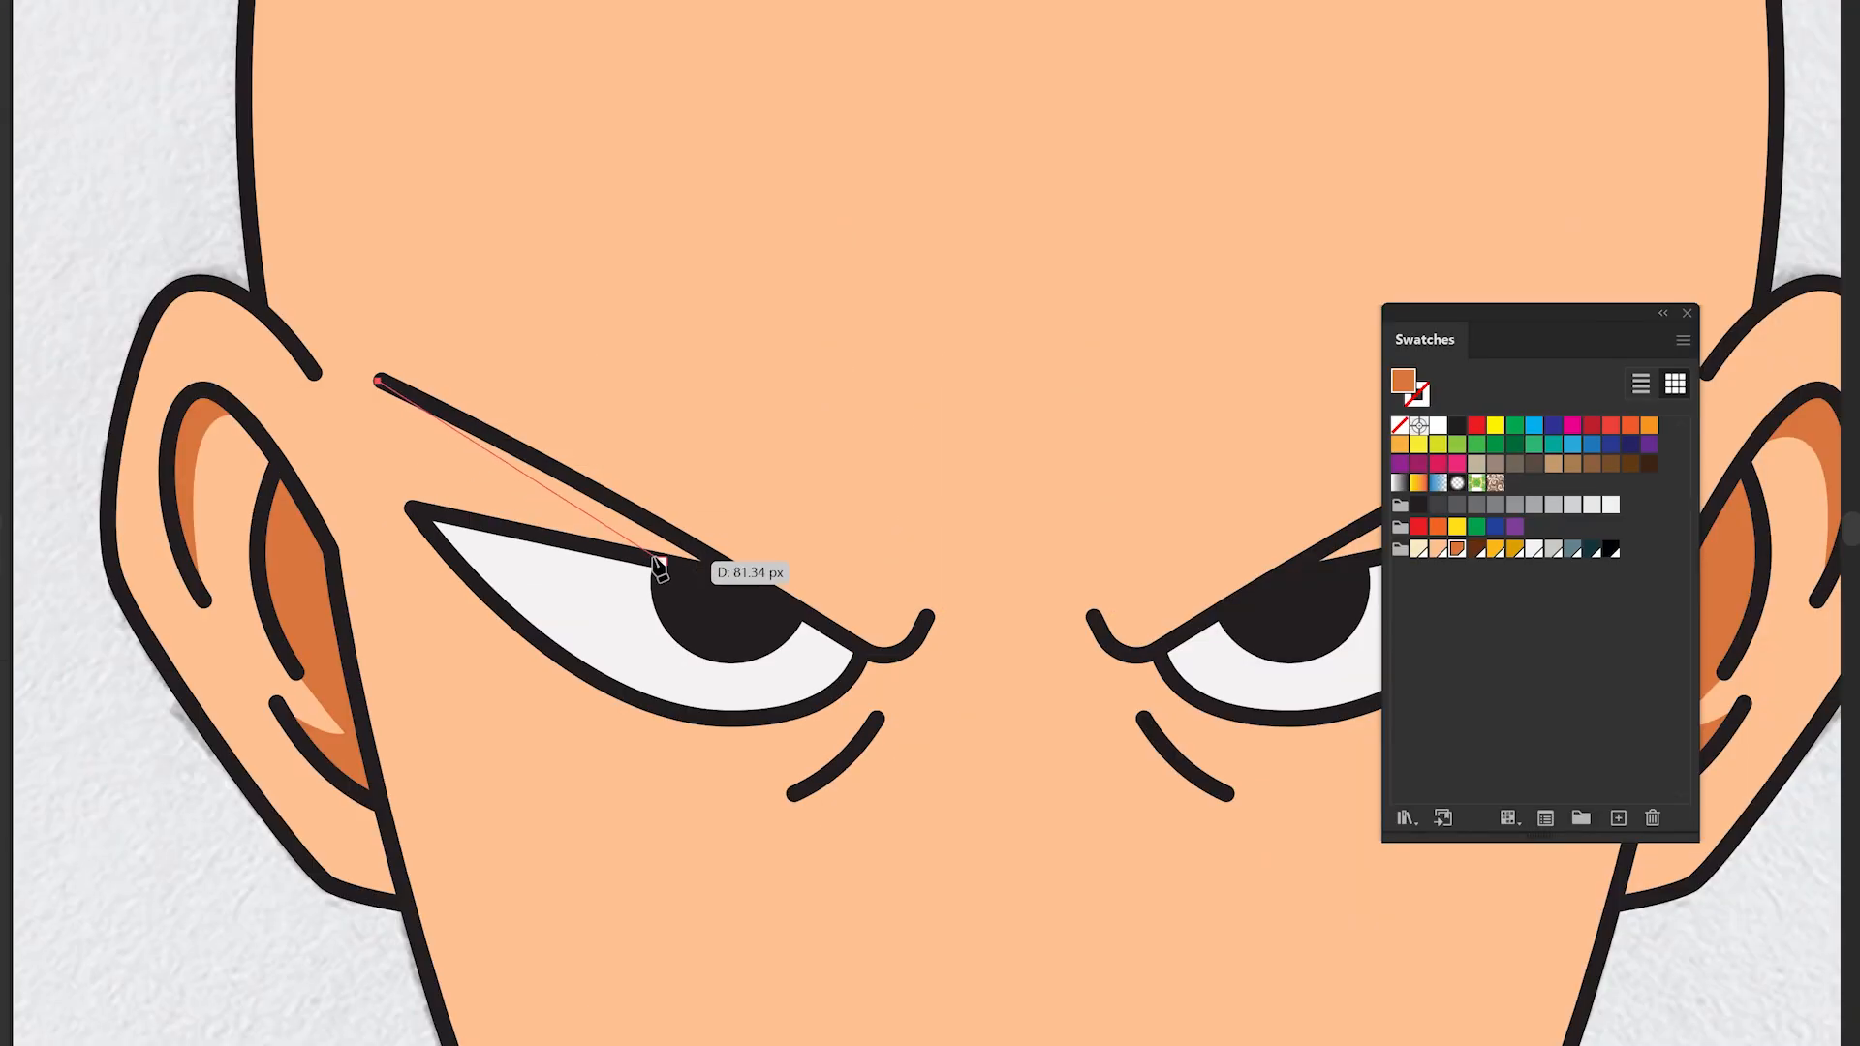
- Draw darker orange shadow shapes beneath both eyebrows and under both eyes
left_click_drag(379, 382, 386, 386)
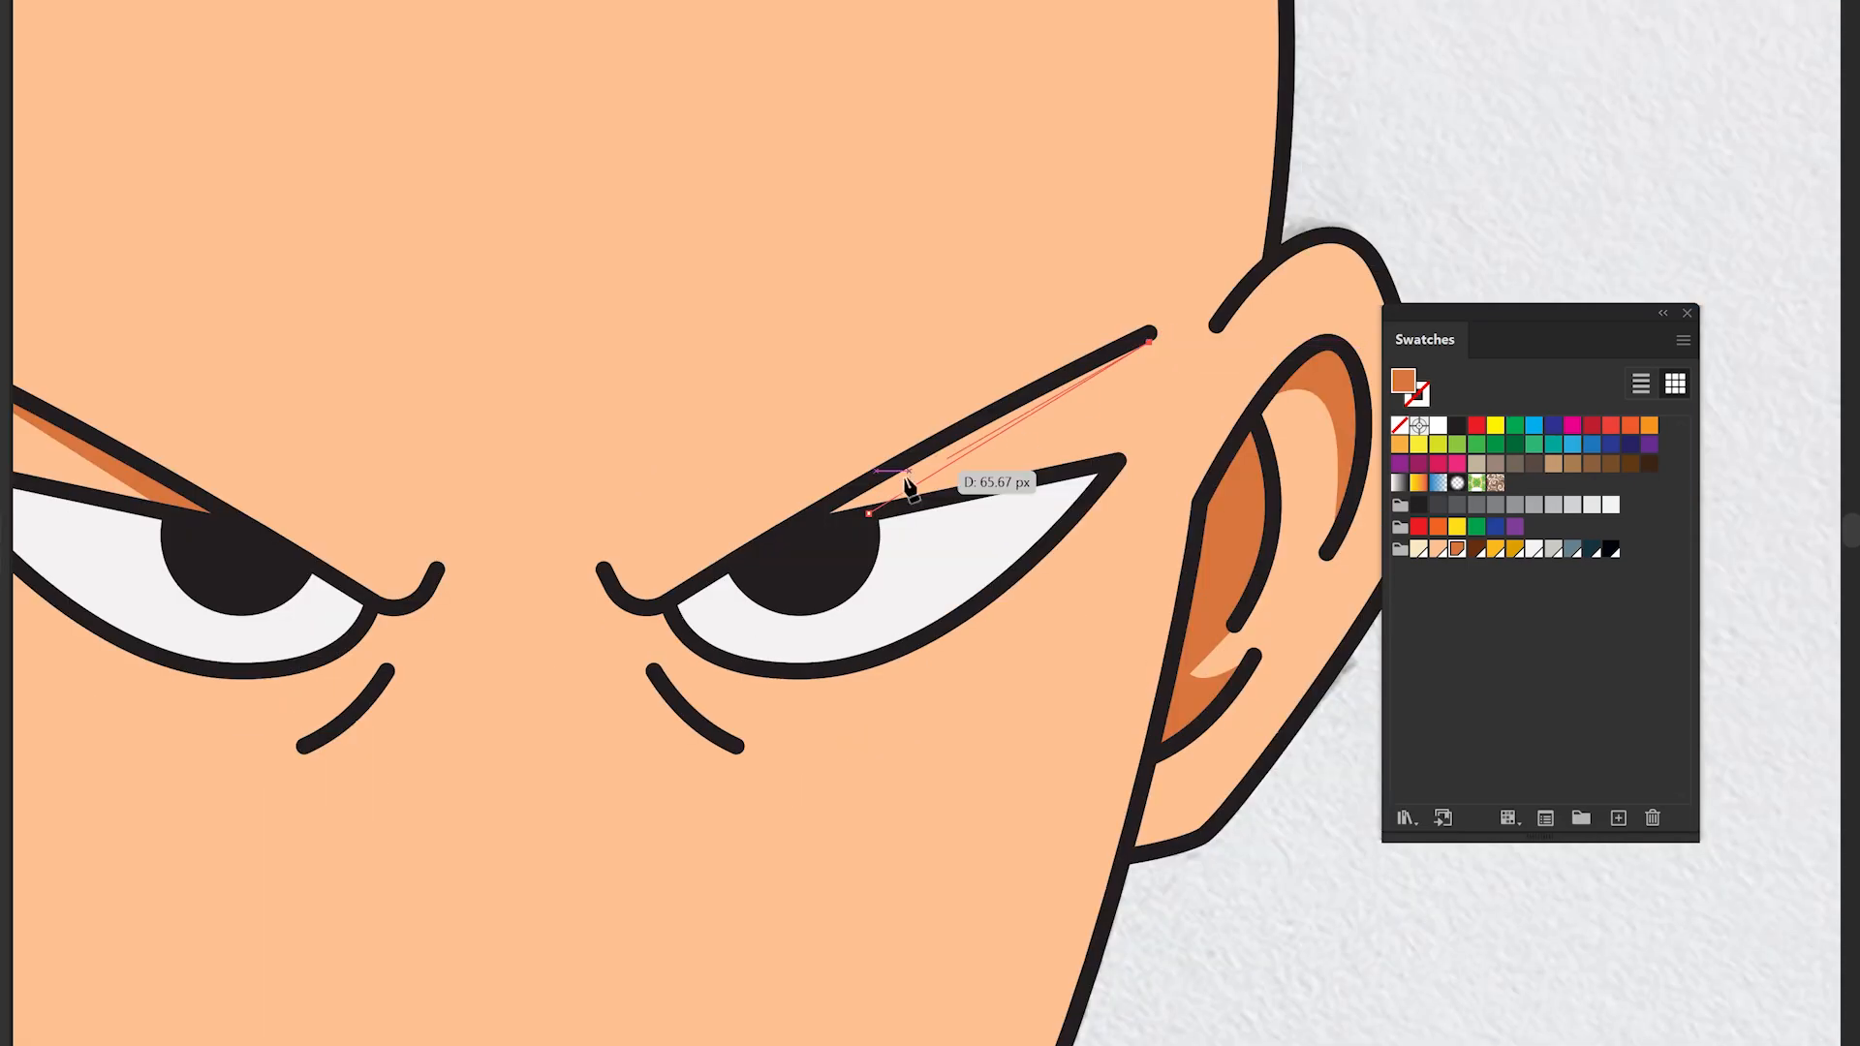
left_click_drag(914, 490, 835, 530)
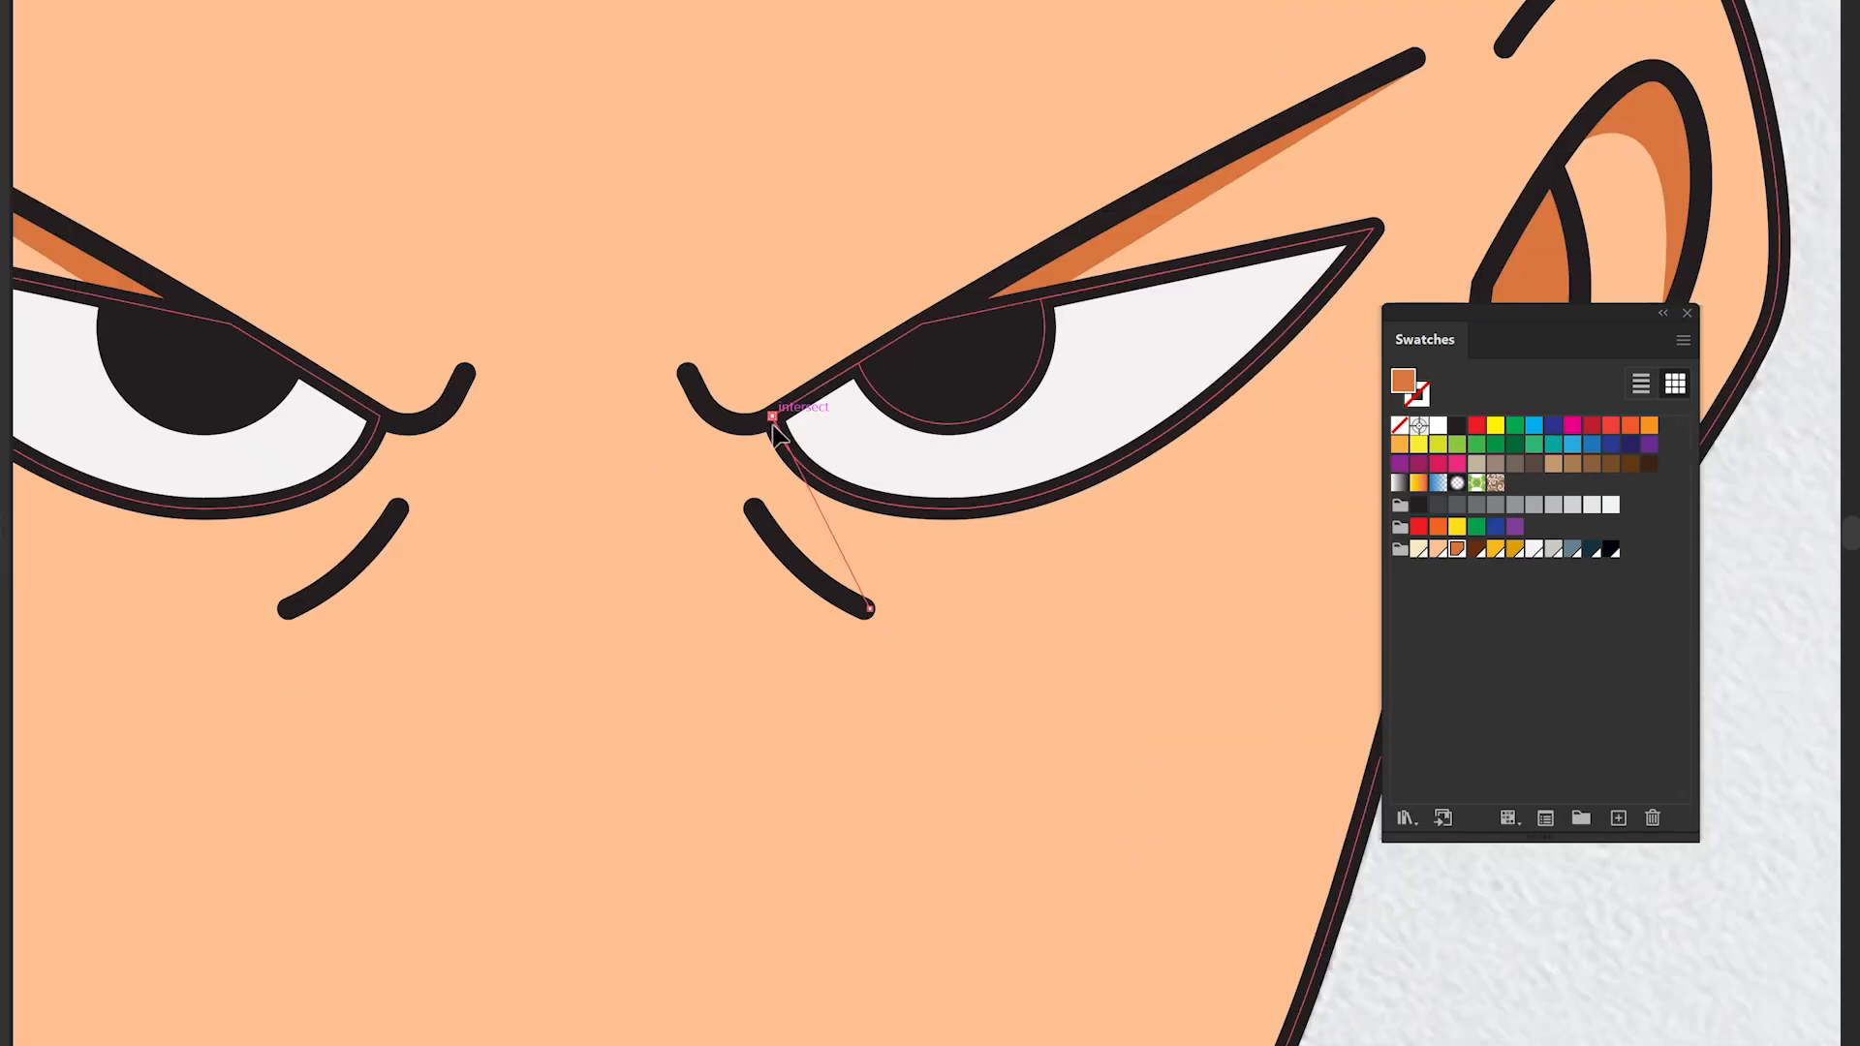
left_click_drag(772, 414, 759, 417)
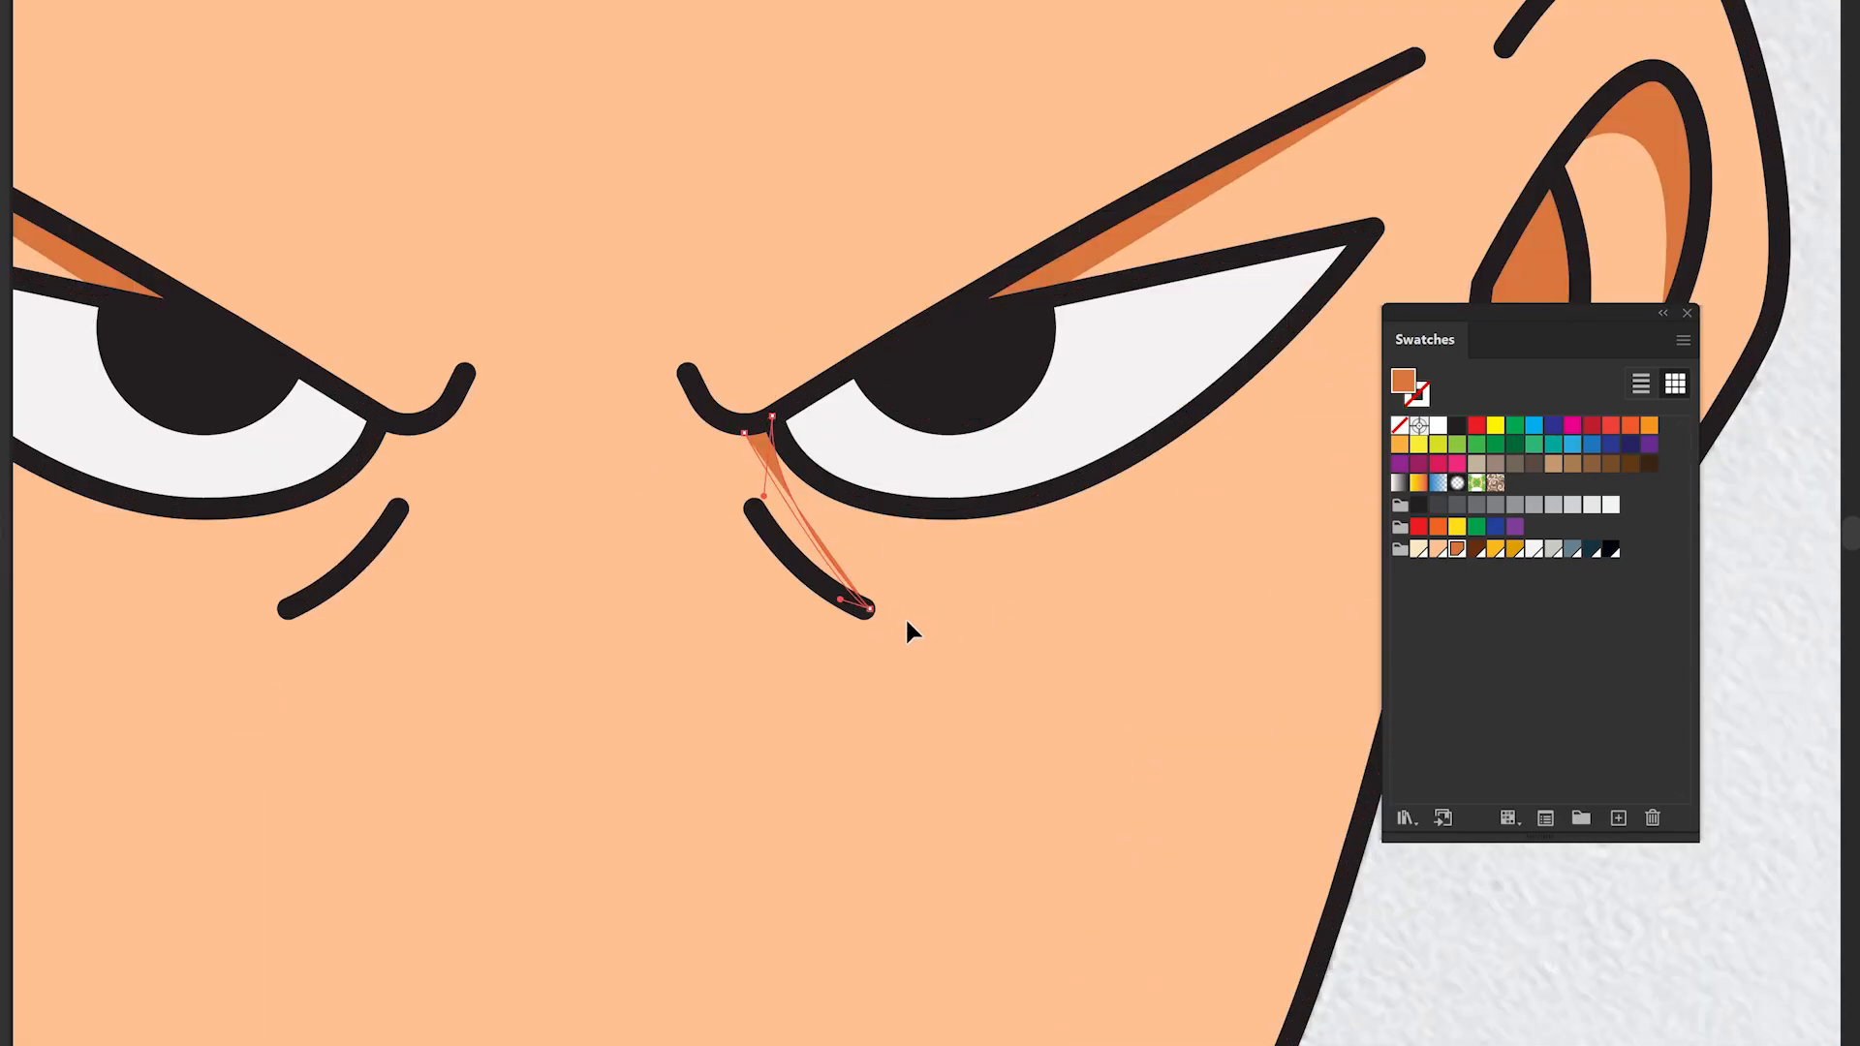
left_click_drag(733, 405, 663, 602)
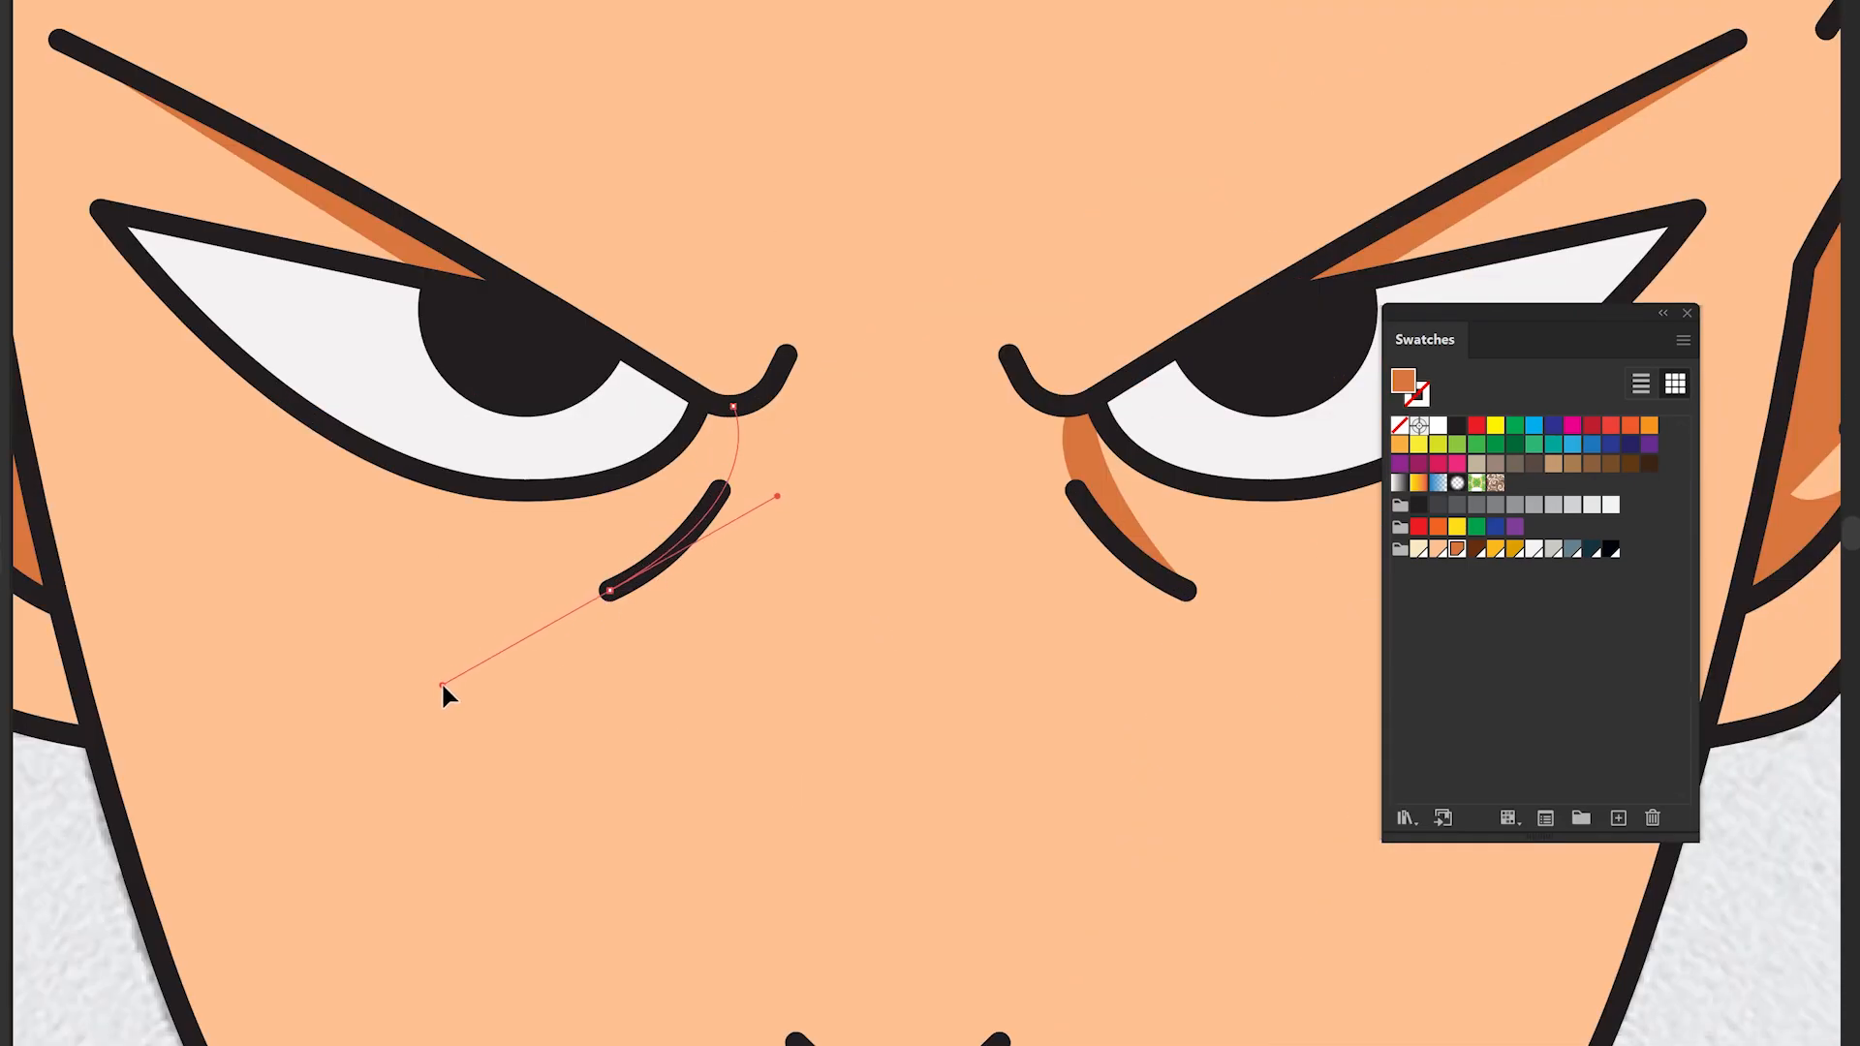
left_click_drag(442, 686, 611, 593)
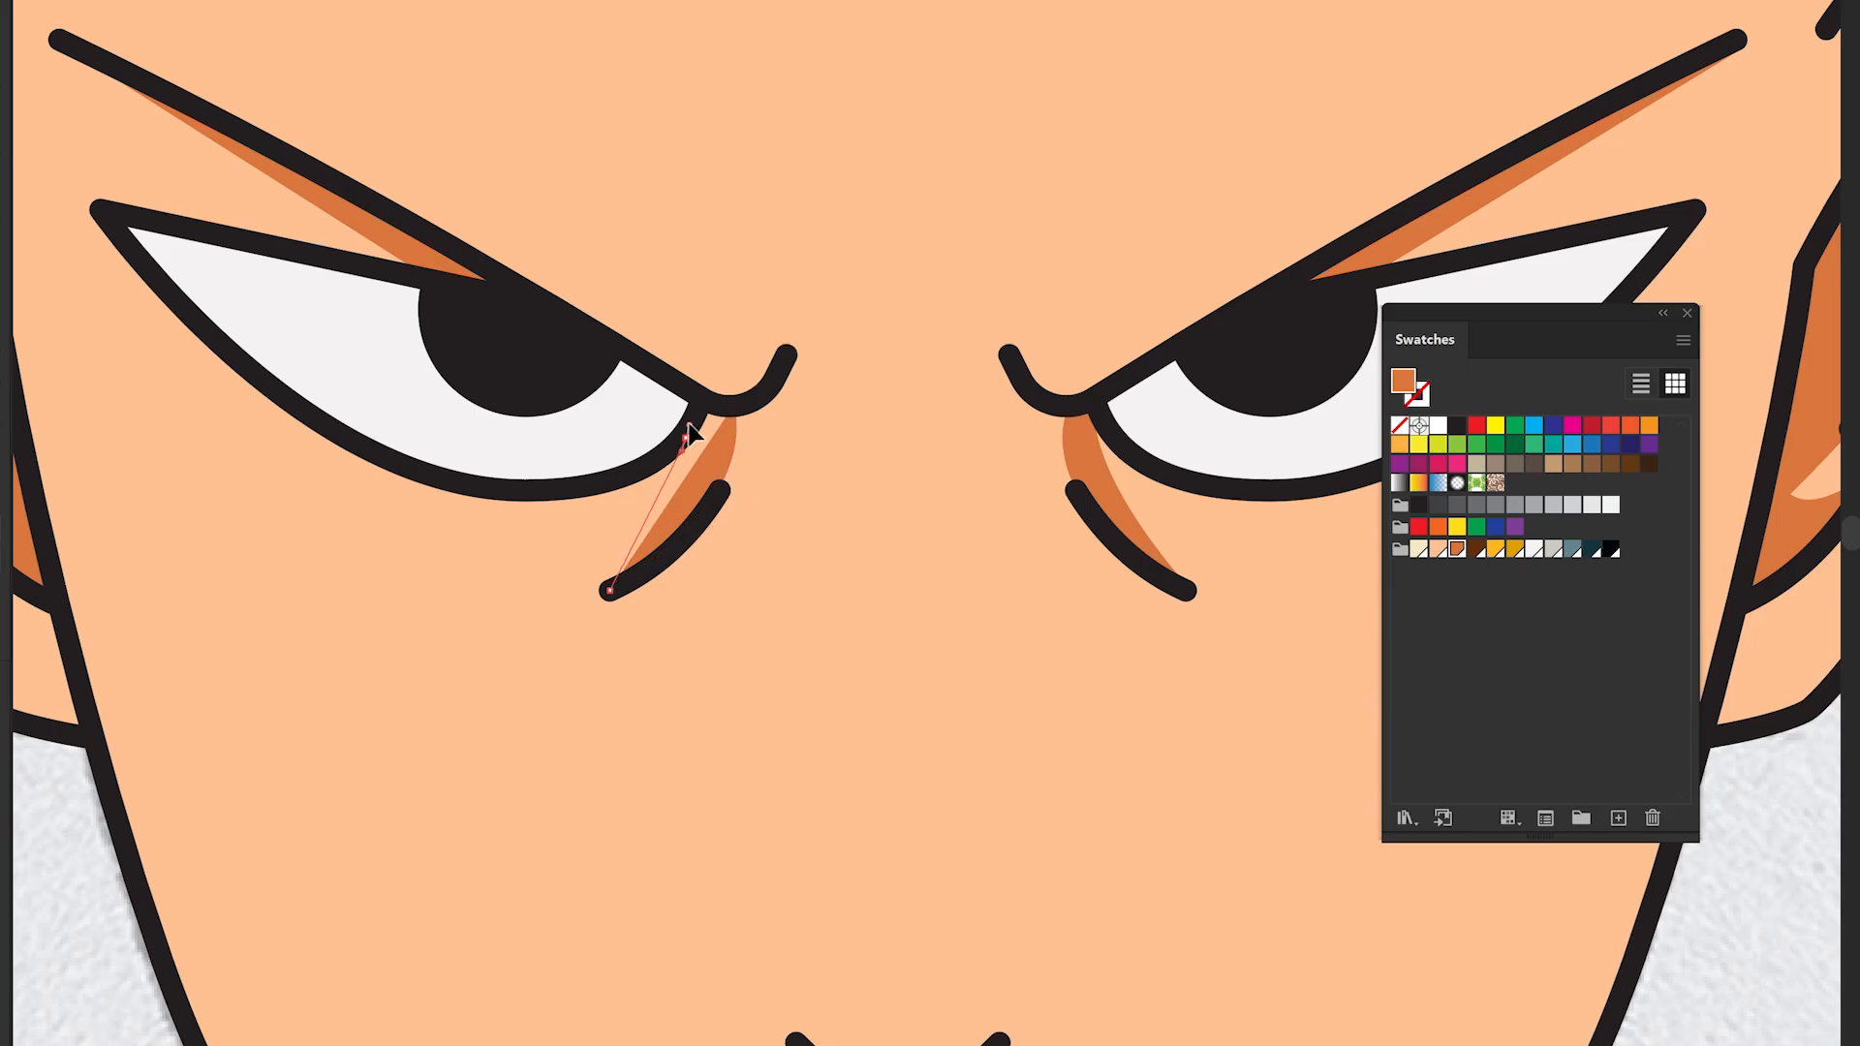
left_click(675, 457)
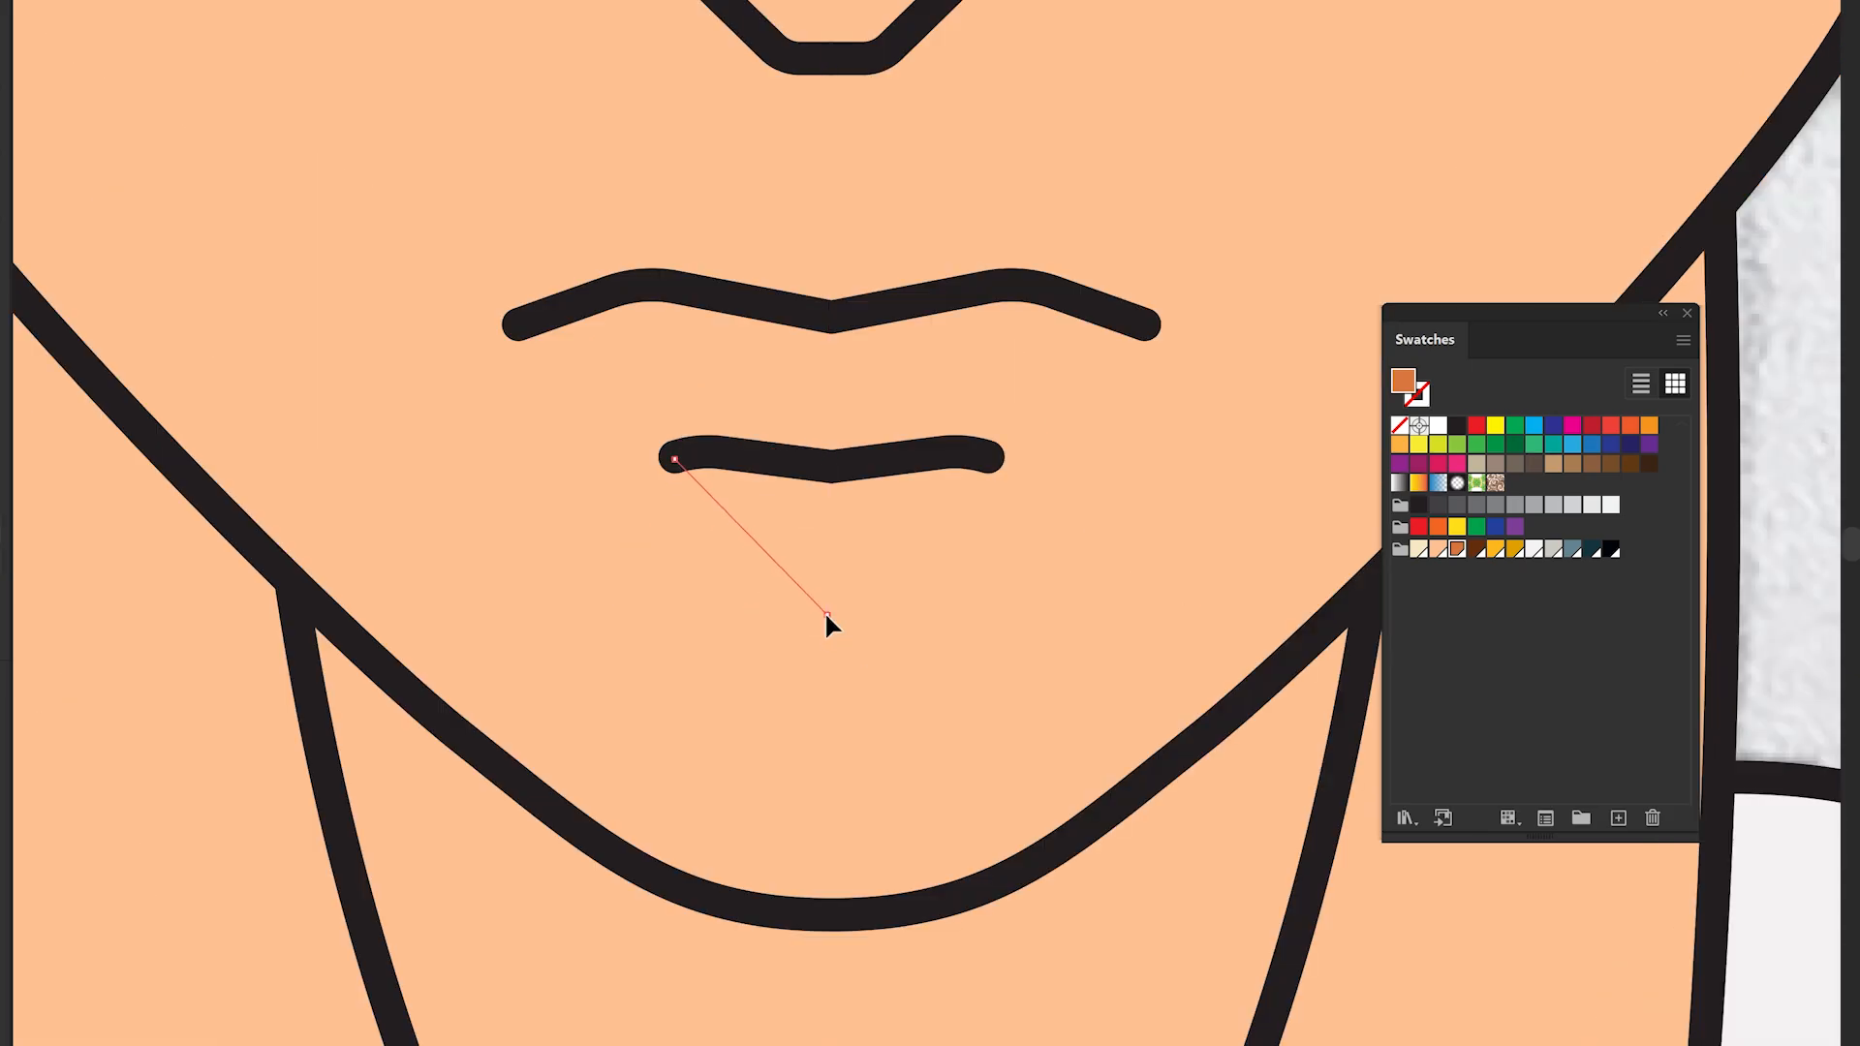
- Draw a shadow under the lower lip and a large shadow across the neck below the chin
left_click_drag(828, 614, 916, 615)
left_click(984, 455)
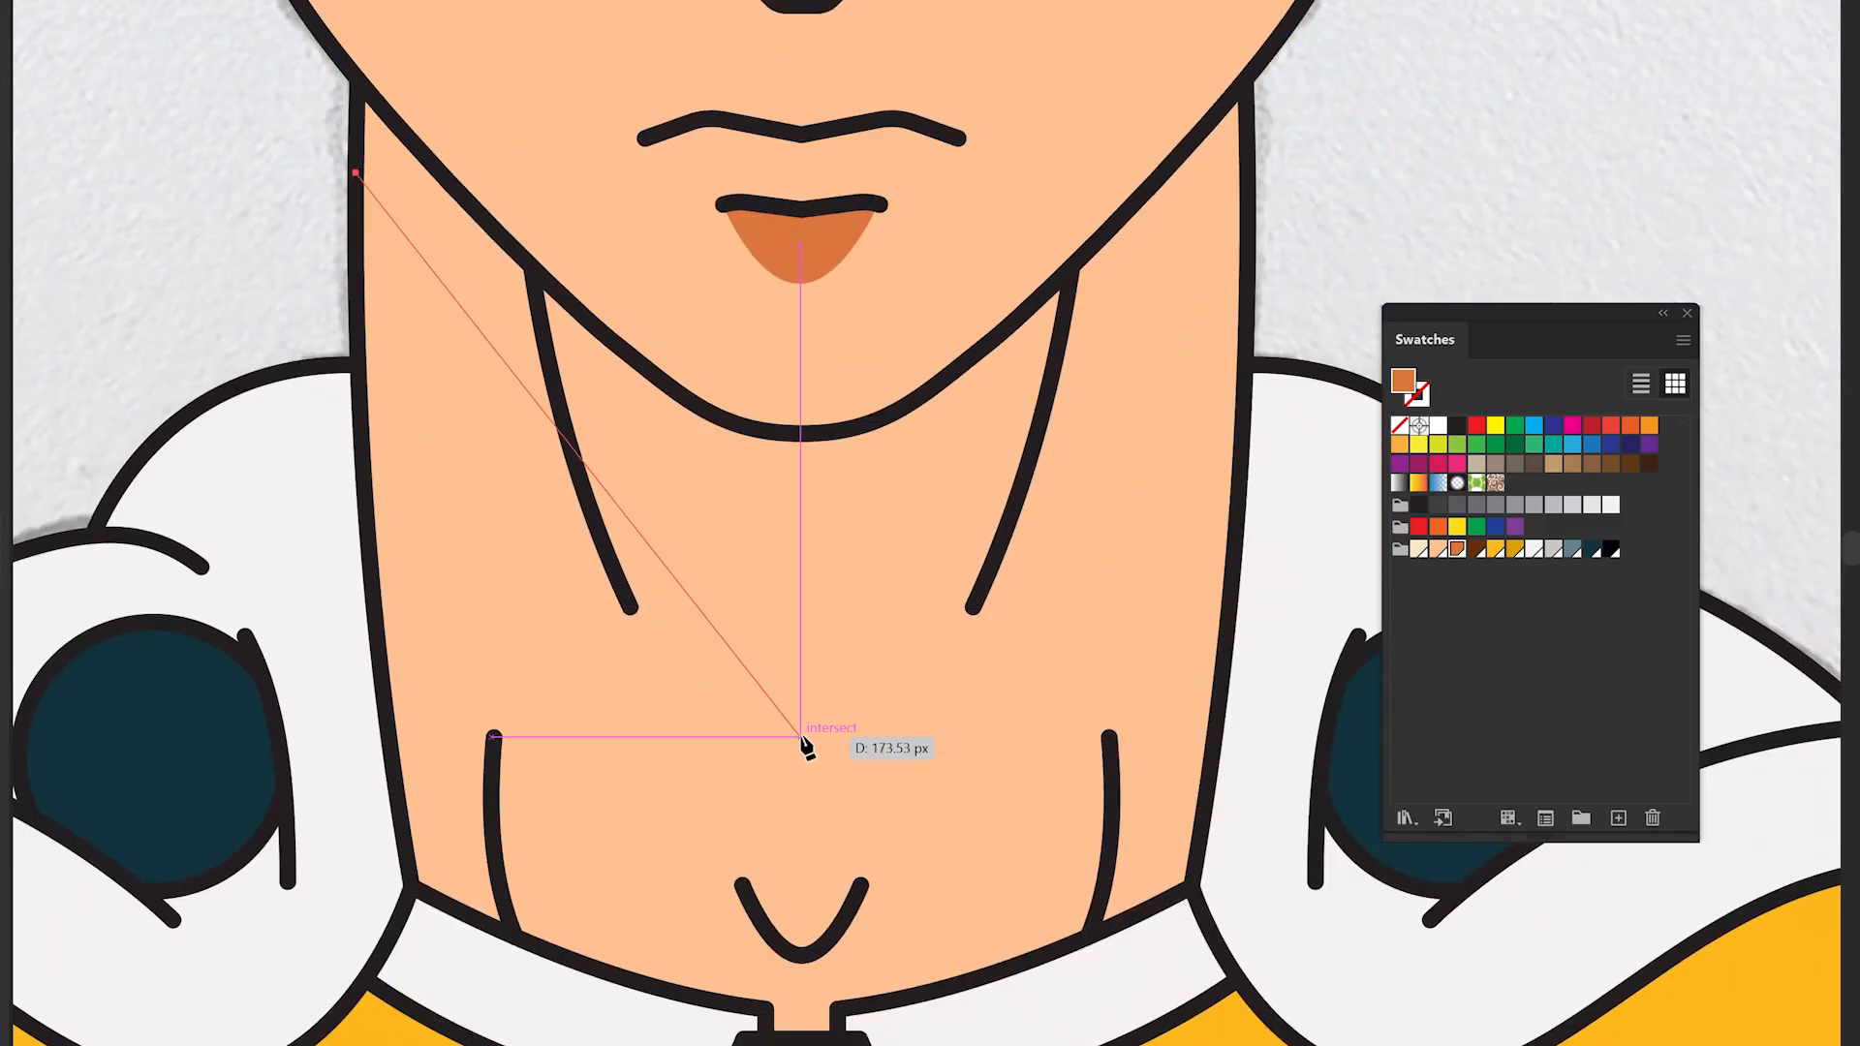
left_click_drag(802, 748, 1101, 742)
left_click(1246, 77)
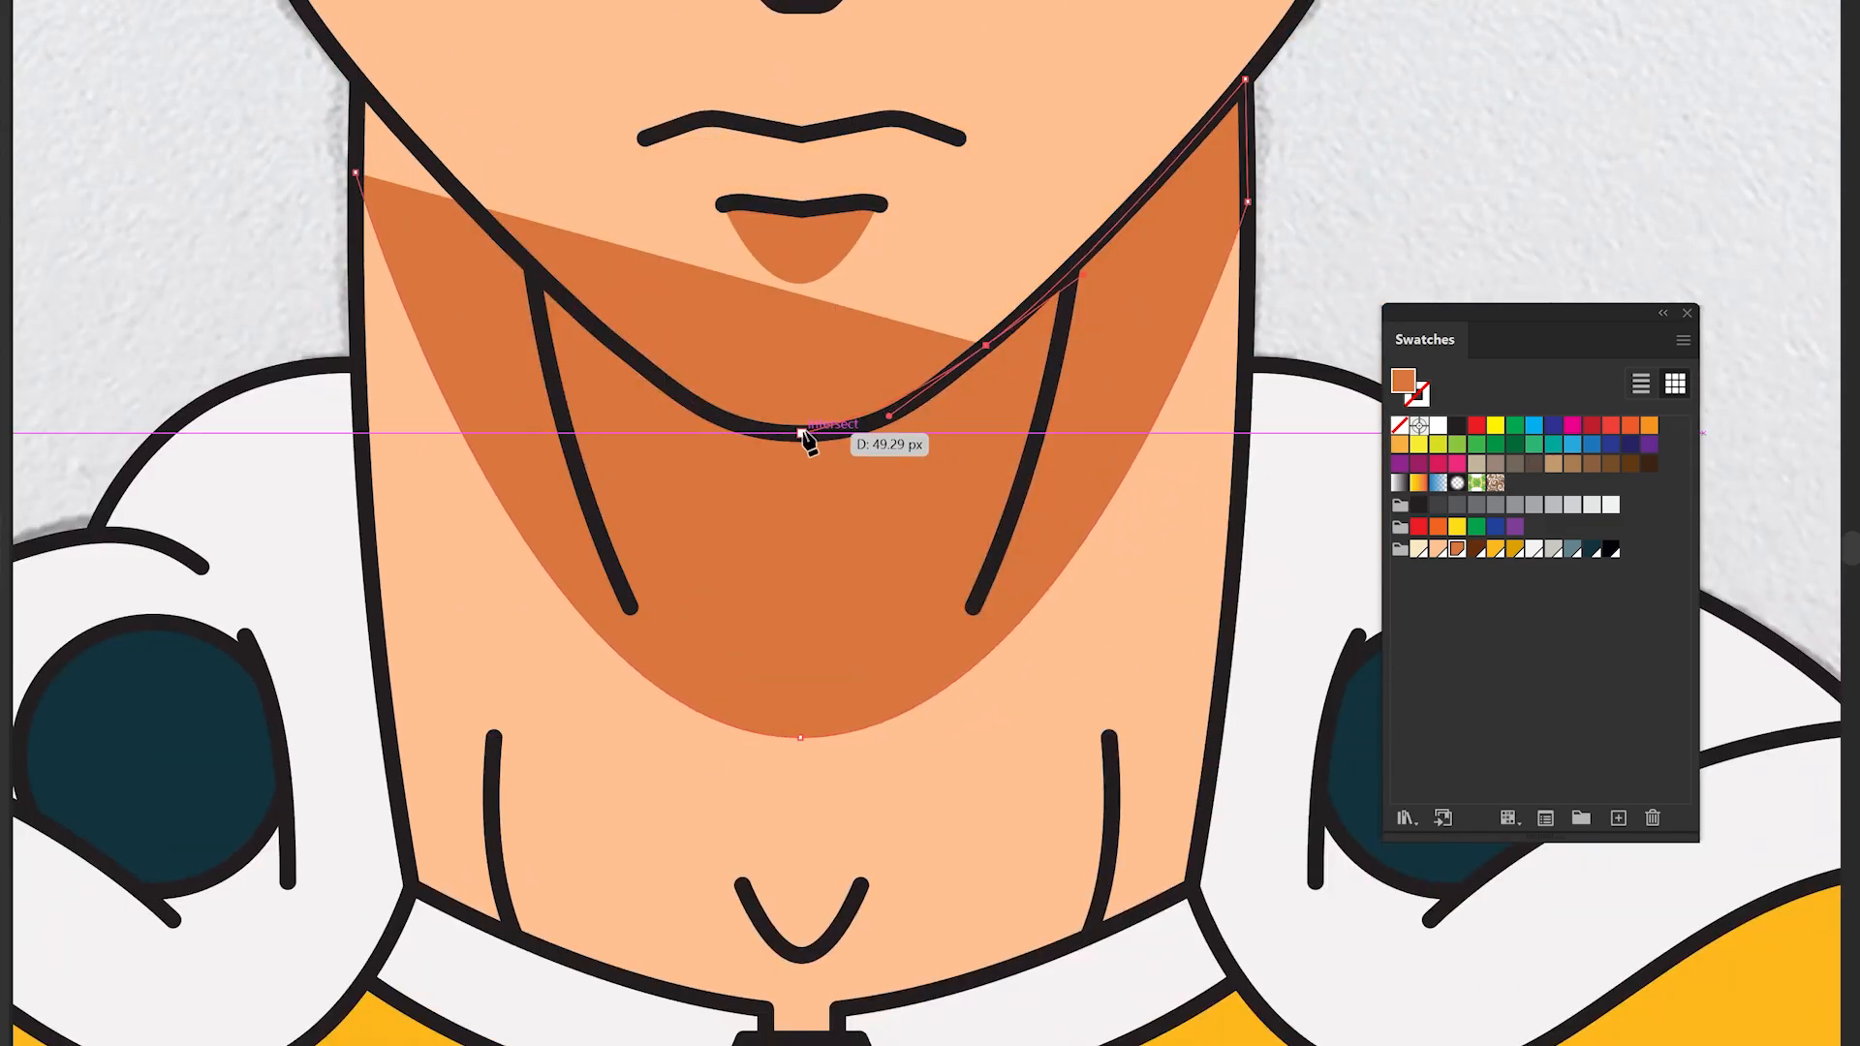
left_click(531, 267)
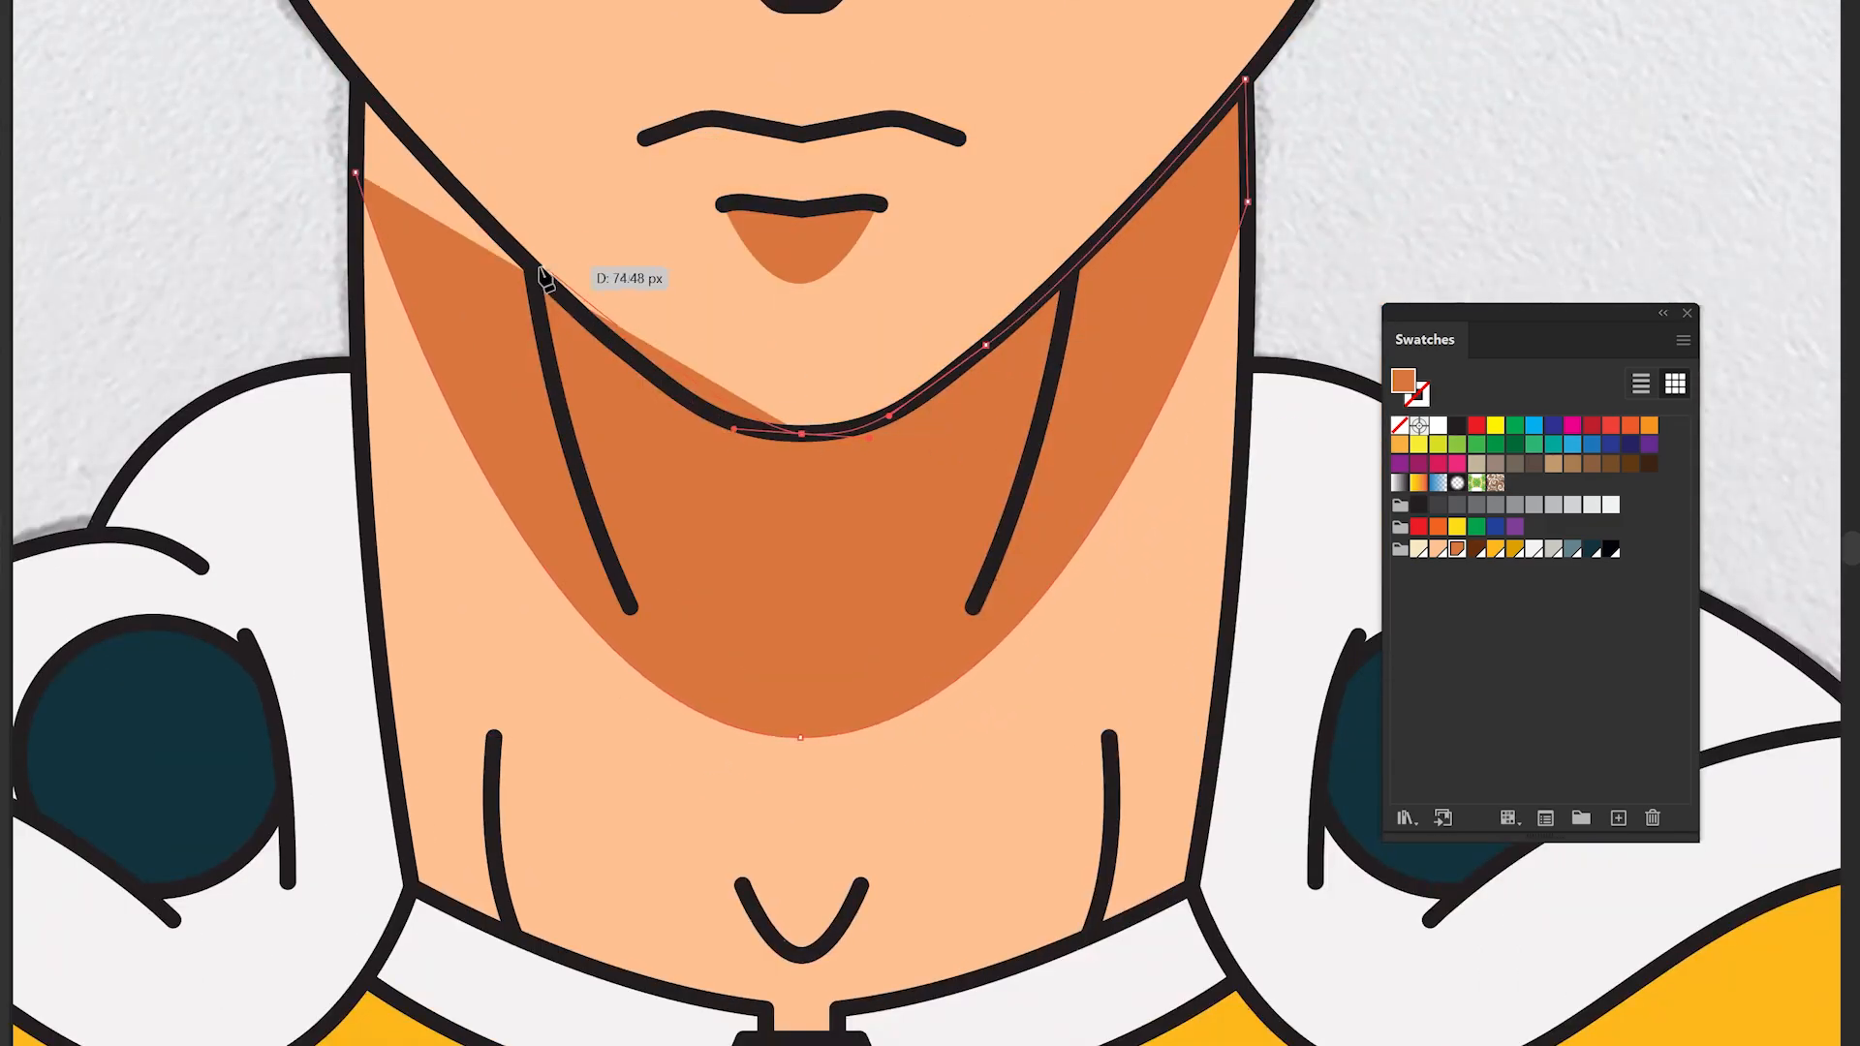
left_click(356, 78)
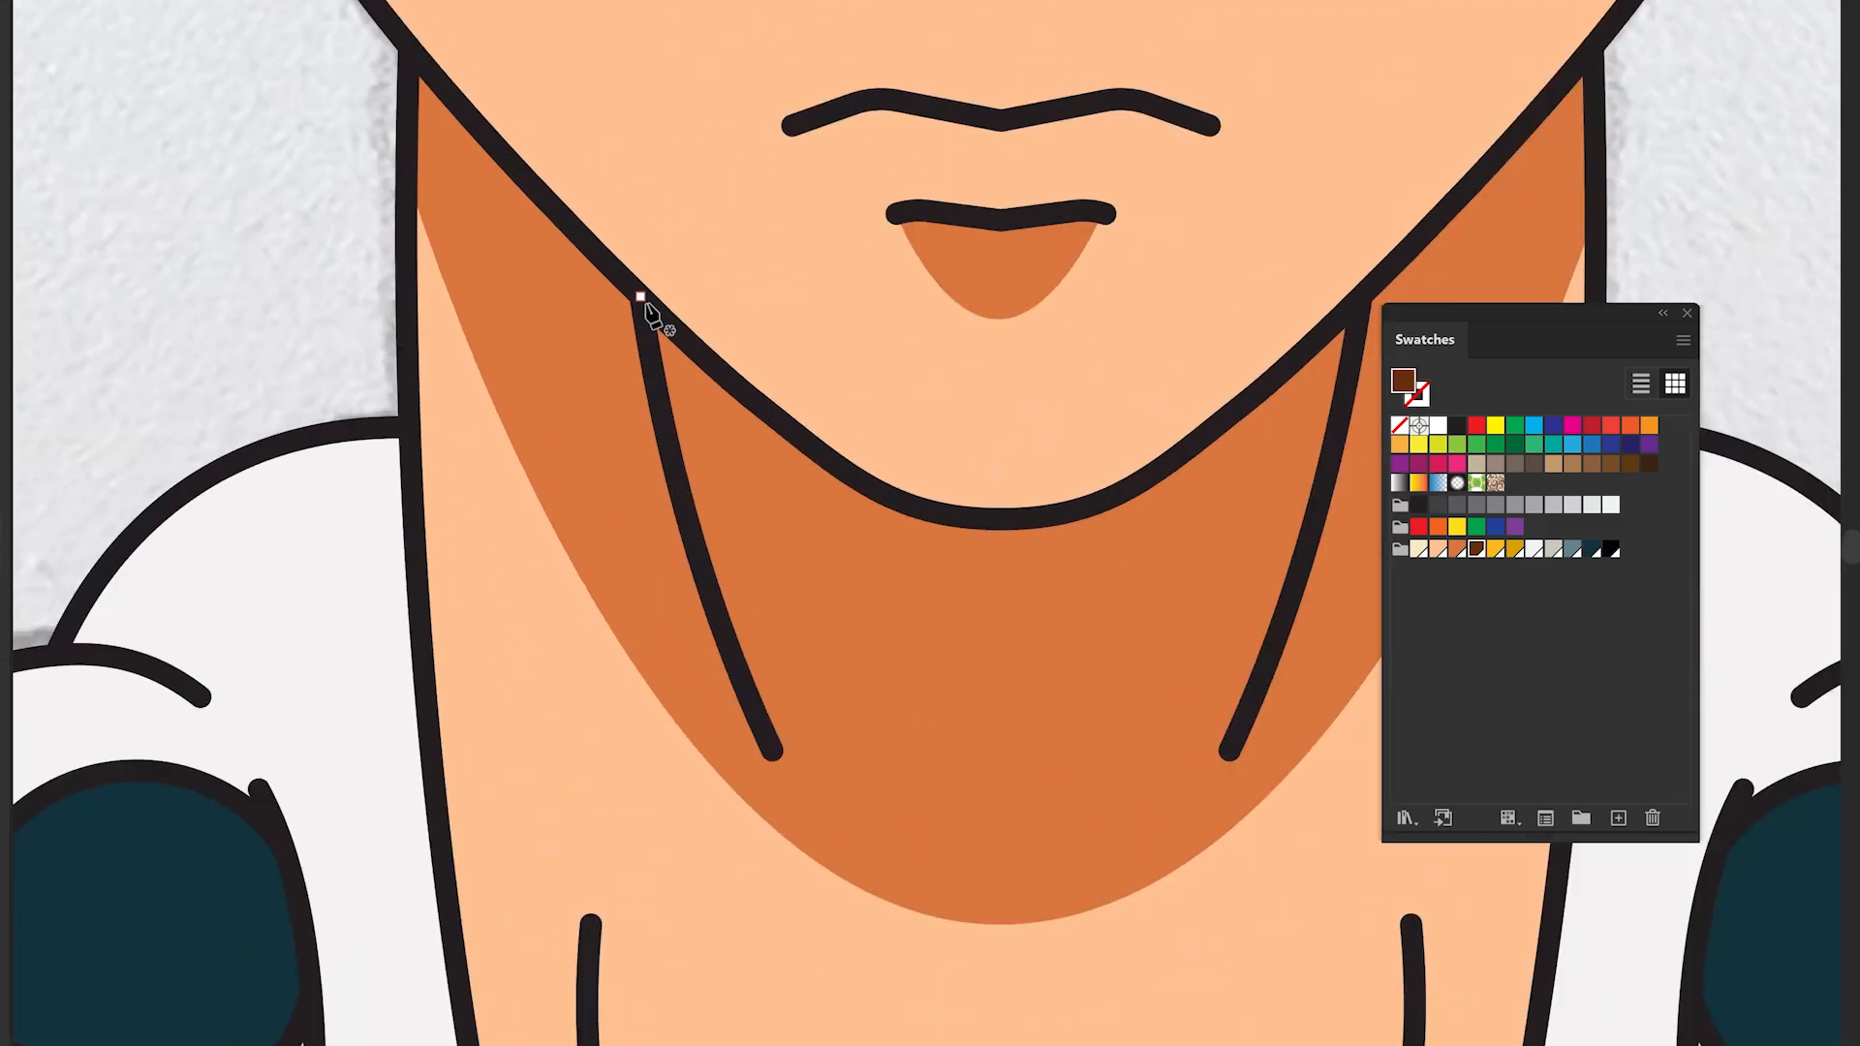
- Draw dark brown shadows beside the two neck tendon lines
left_click(640, 295)
left_click_drag(772, 752, 714, 365)
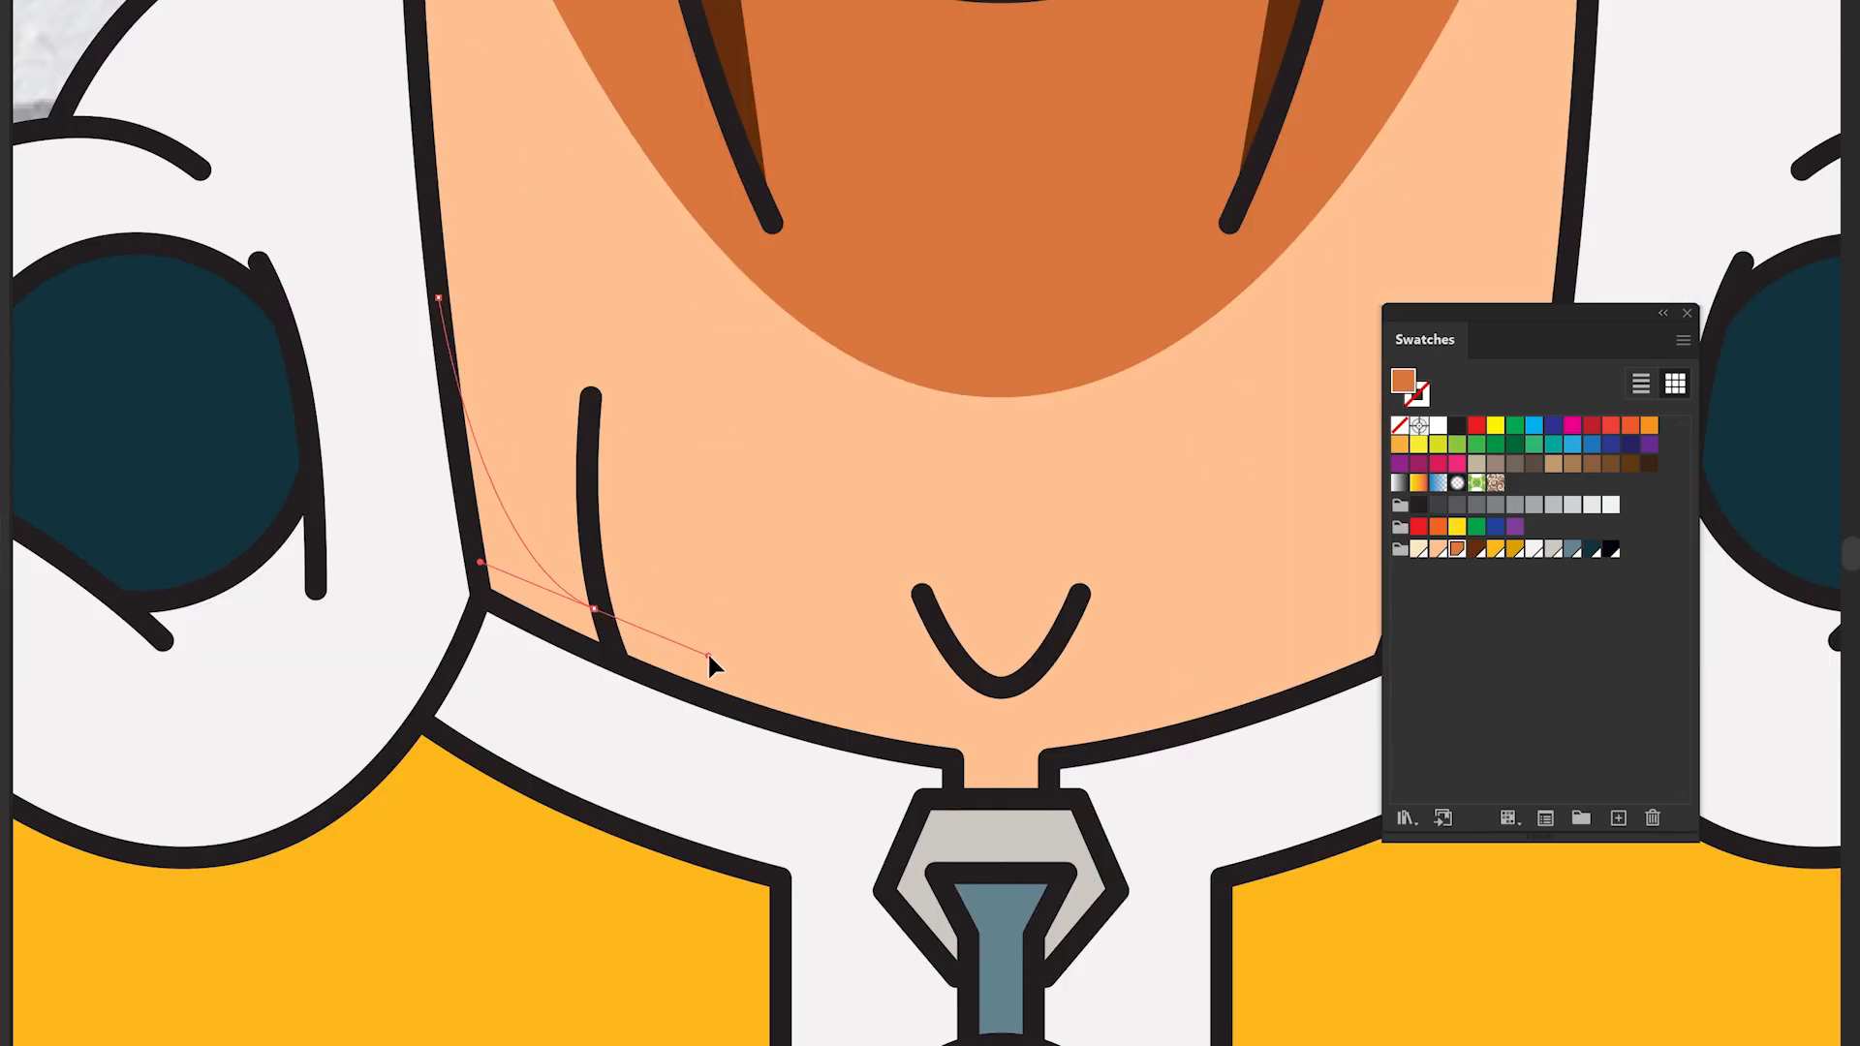
left_click(594, 608)
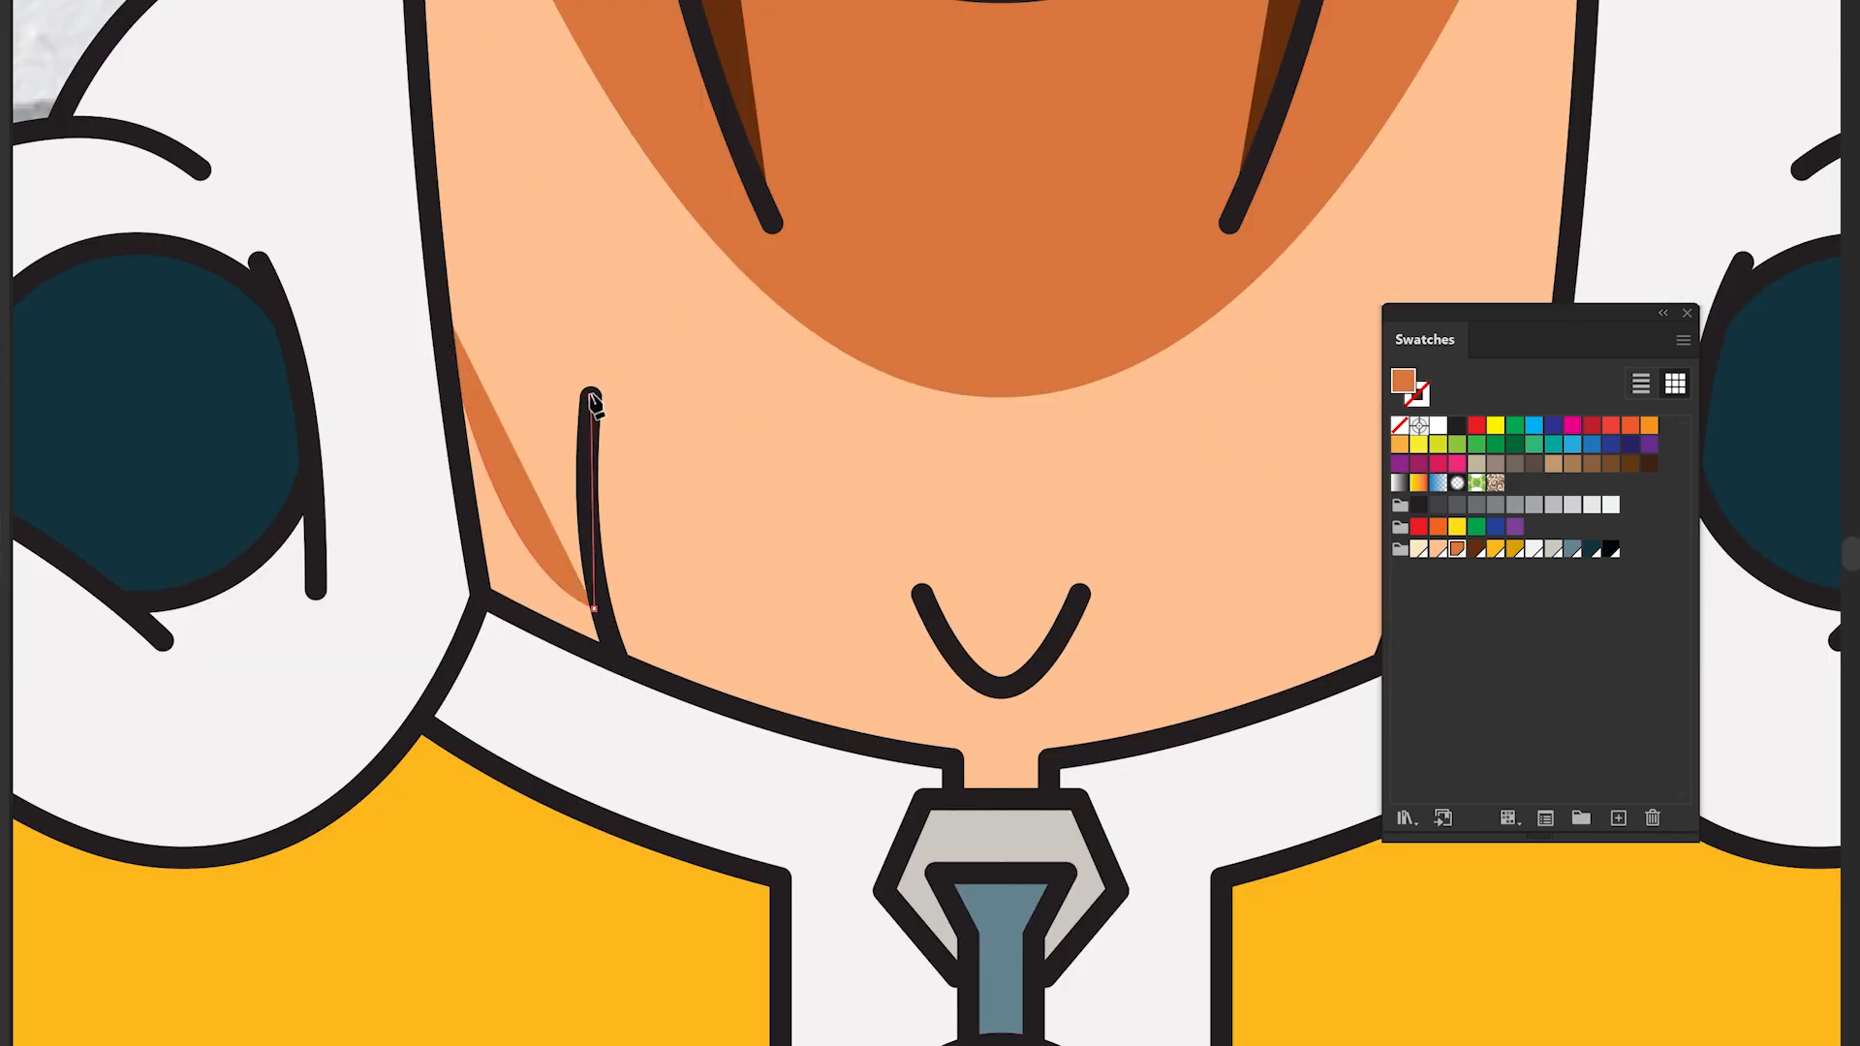
- Draw darker orange shadows at the base of the neck beside the collar
left_click(591, 397)
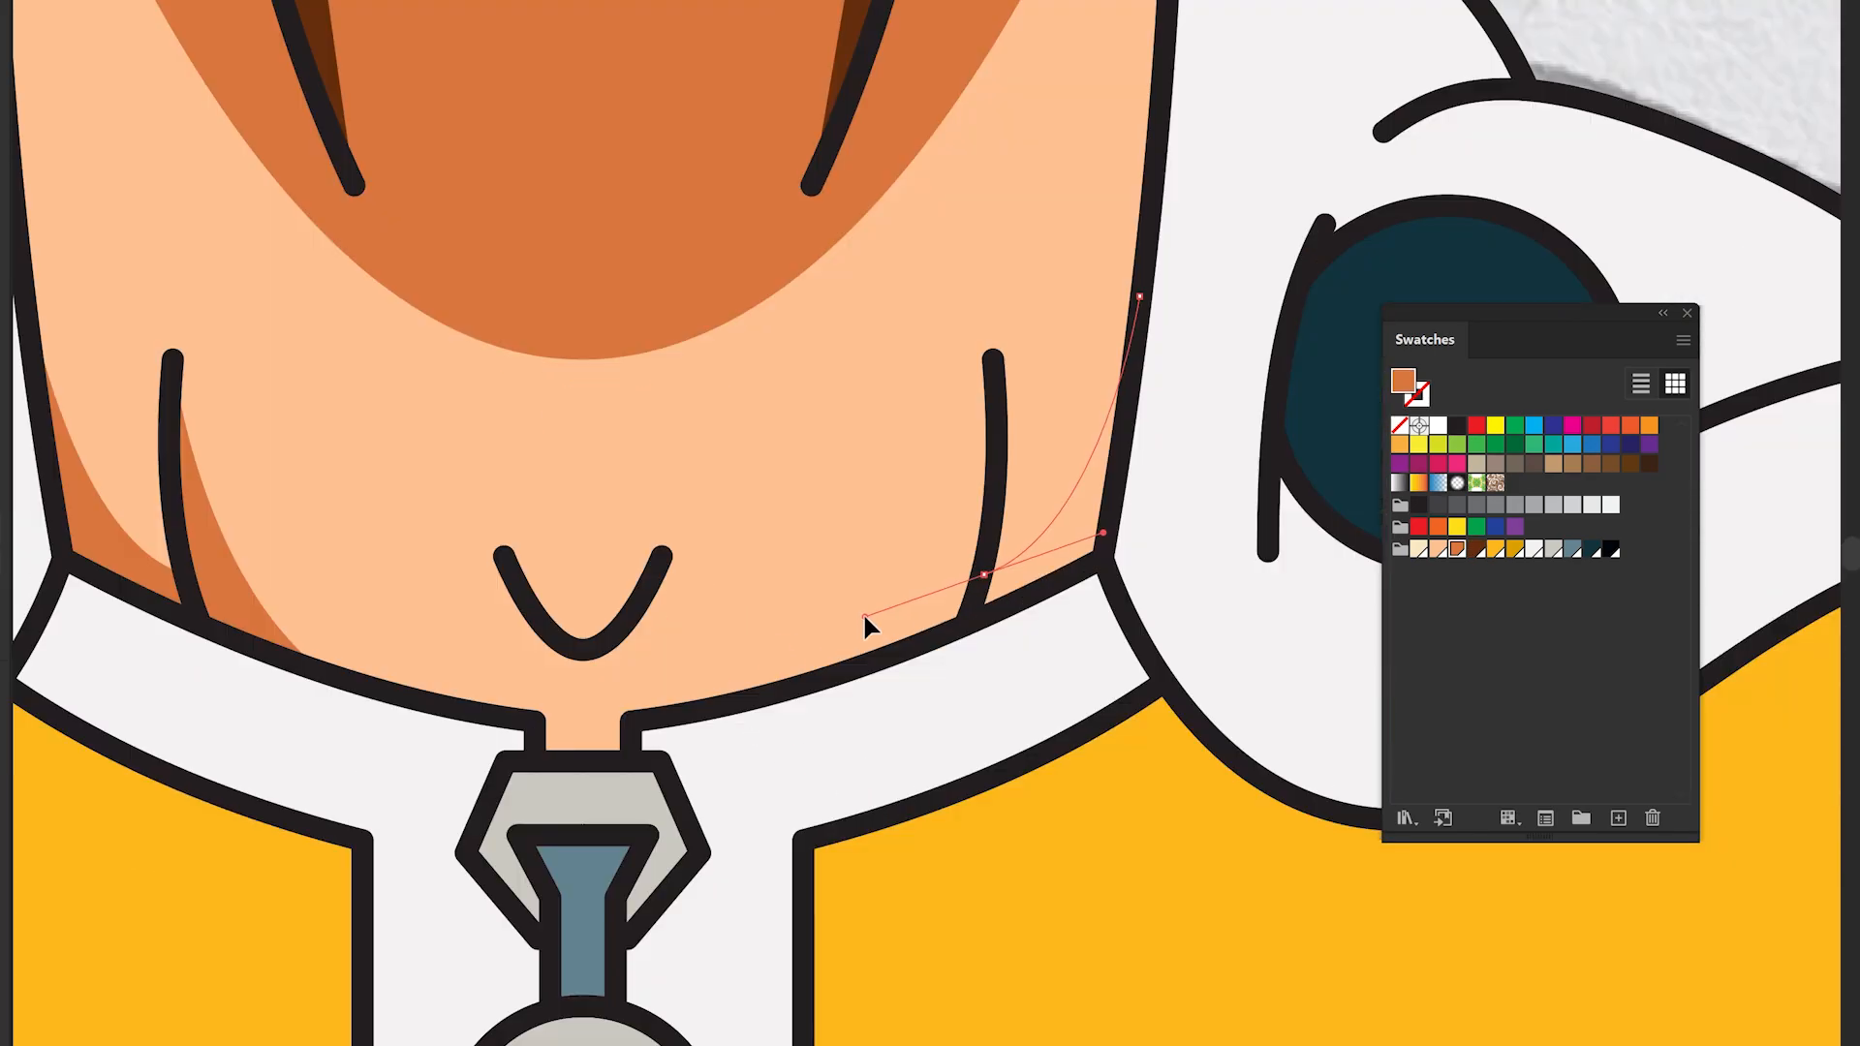
left_click(984, 574)
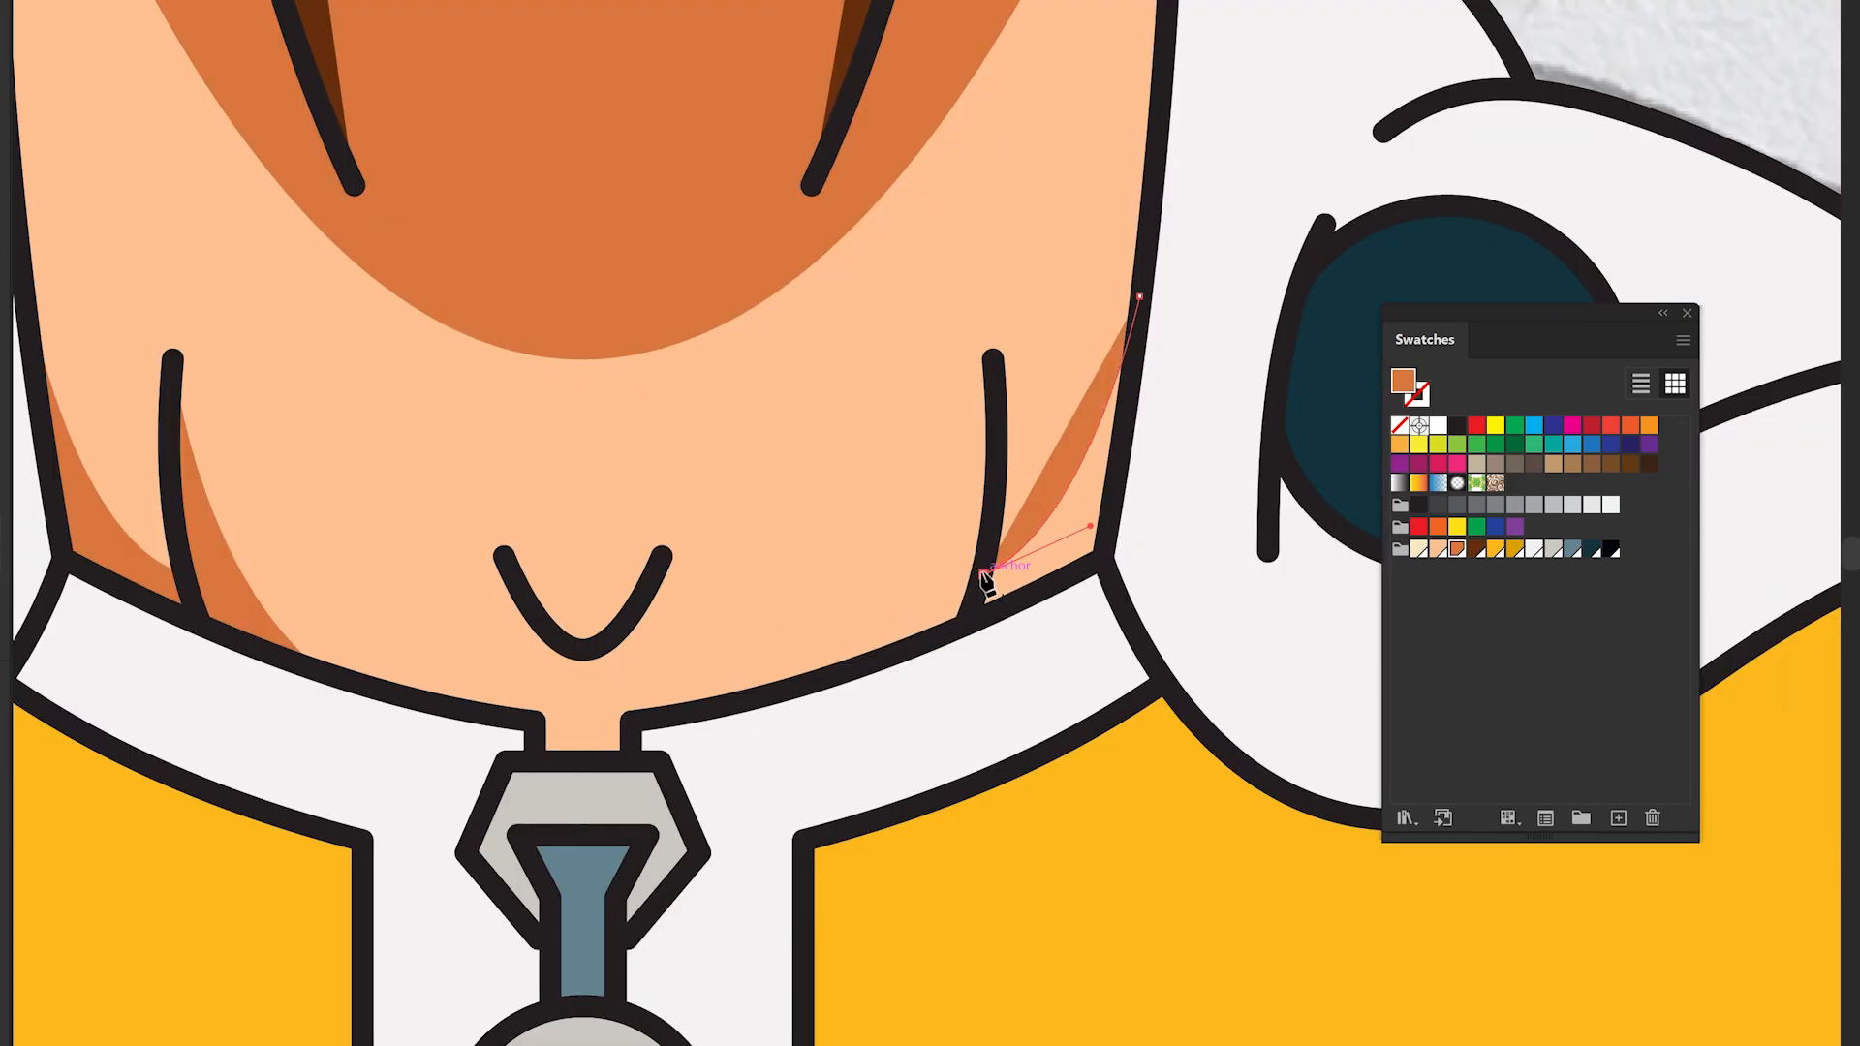
left_click(998, 359)
left_click(1100, 554)
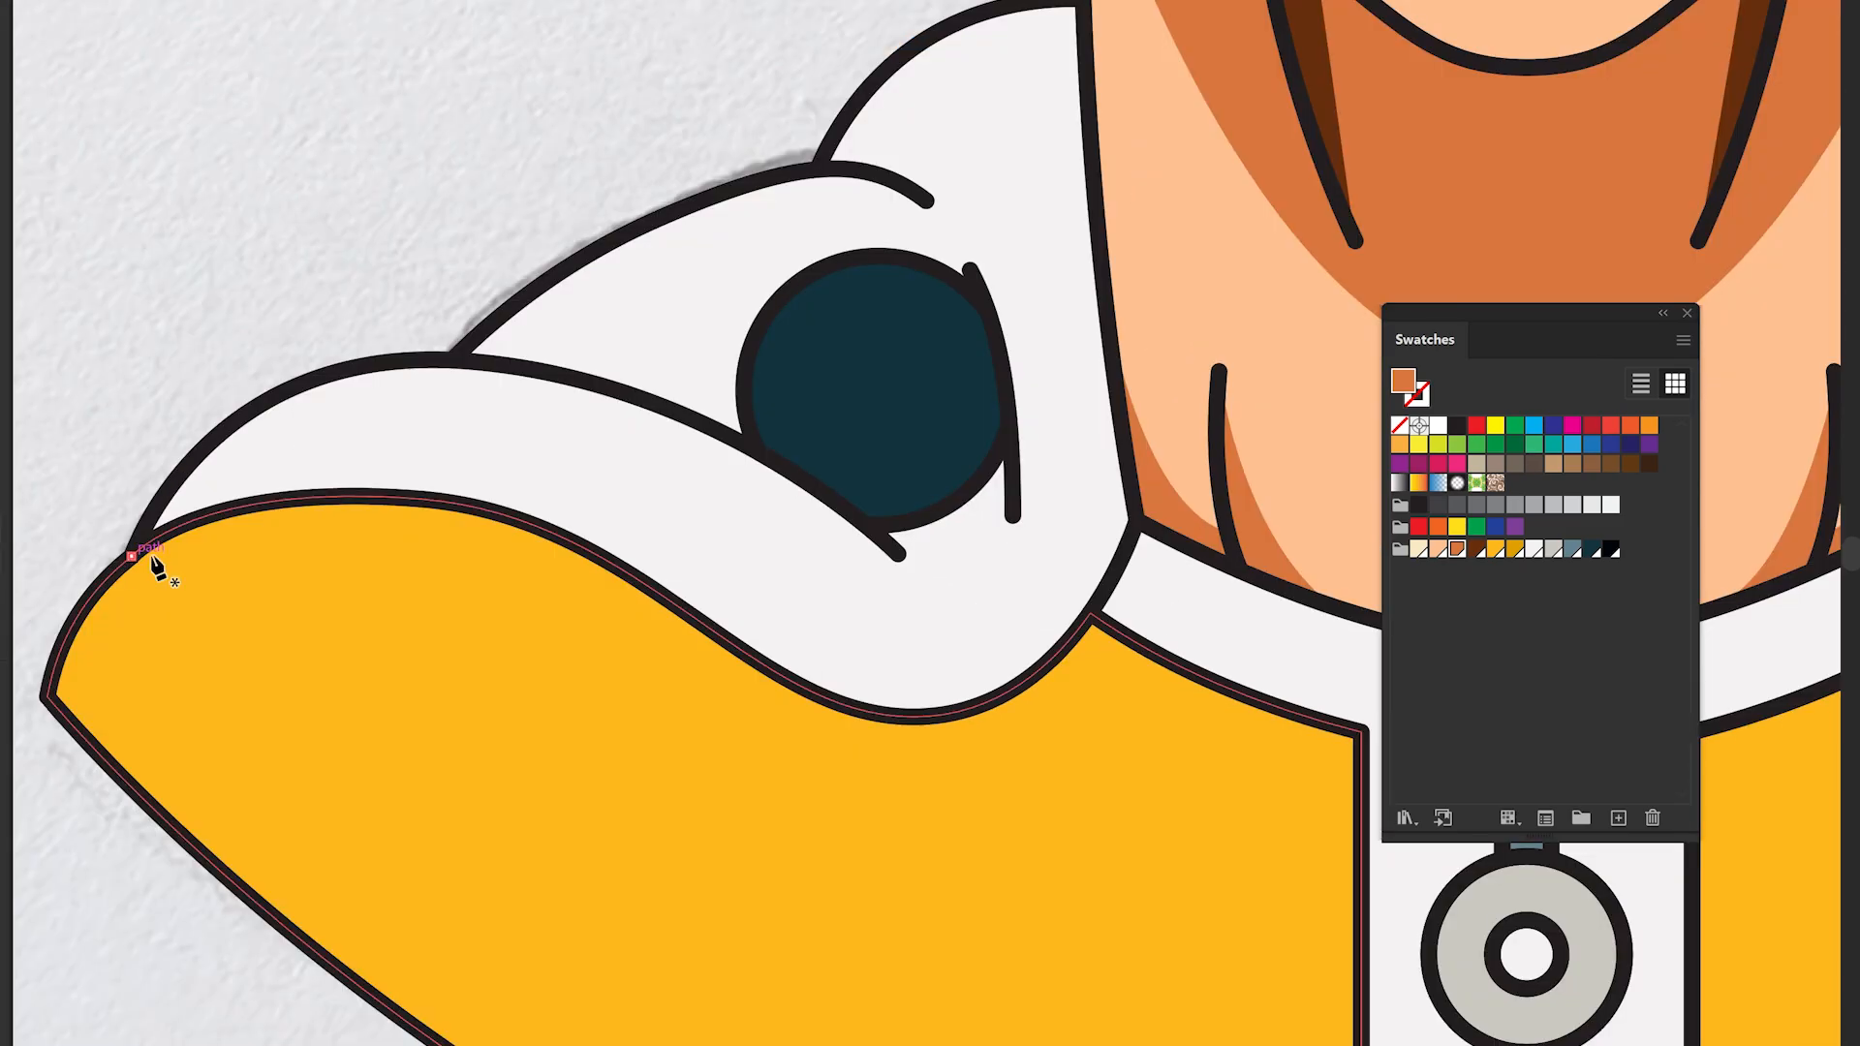
- Draw a darker yellow shadow on the cape beneath the left hood with the Pen tool
left_click_drag(455, 549, 625, 619)
left_click_drag(919, 760, 1109, 753)
left_click(1090, 613)
left_click_drag(940, 717, 848, 722)
left_click_drag(685, 611, 599, 538)
left_click_drag(386, 496, 284, 501)
left_click_drag(131, 556, 87, 598)
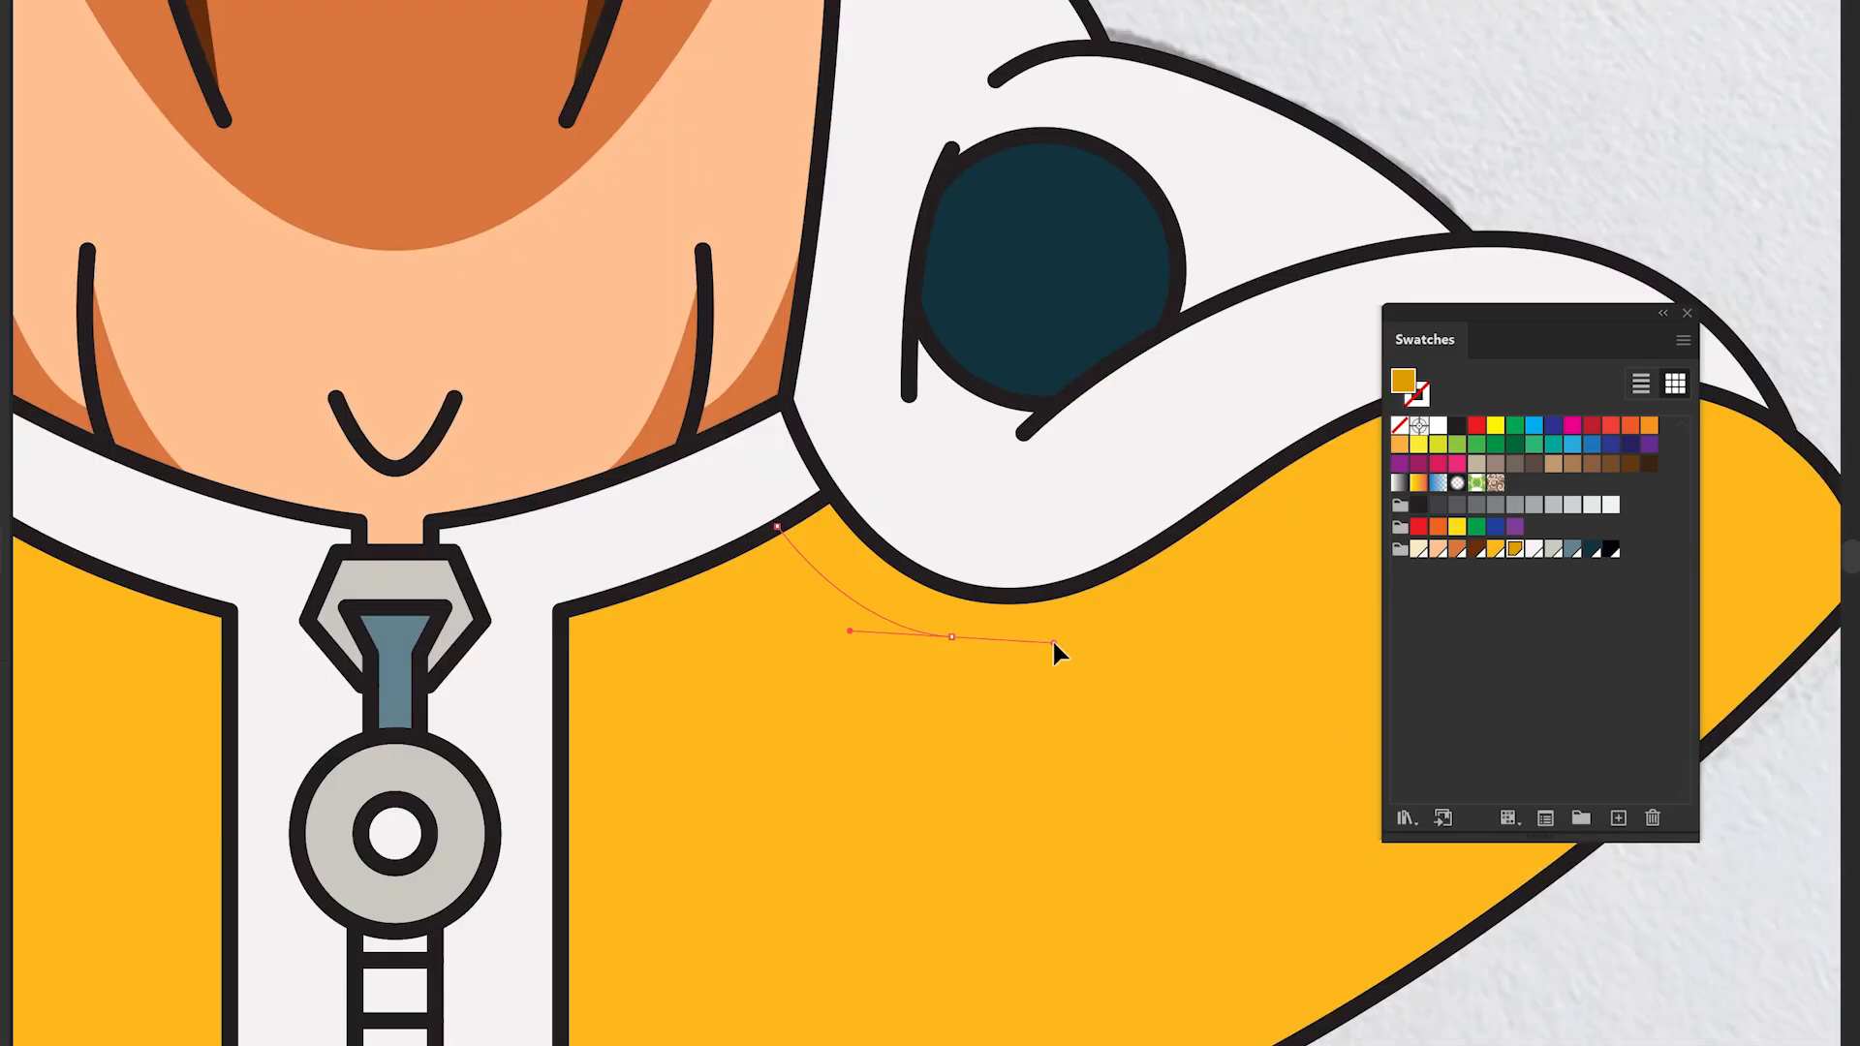
mouse_move(1055, 651)
left_mouse_down()
mouse_move(614, 718)
mouse_move(751, 699)
left_mouse_up()
left_click(346, 612)
left_click_drag(1030, 487, 892, 468)
key("ctrl+z")
- Draw a darker yellow shadow on the cape beneath the right hood
left_click_drag(787, 490, 1070, 491)
left_click(1094, 511)
key("ctrl+z")
key("ctrl+z")
left_click(1091, 515)
left_click_drag(914, 459, 801, 457)
left_click(722, 465)
left_click(532, 573)
left_click_drag(360, 668, 208, 691)
left_click_drag(153, 599, 610, 590)
left_click(589, 562)
left_click(536, 598)
left_click(1151, 115, "ctrl")
scroll(1189, 449, "down", 2)
scroll(1068, 550, "up", 1)
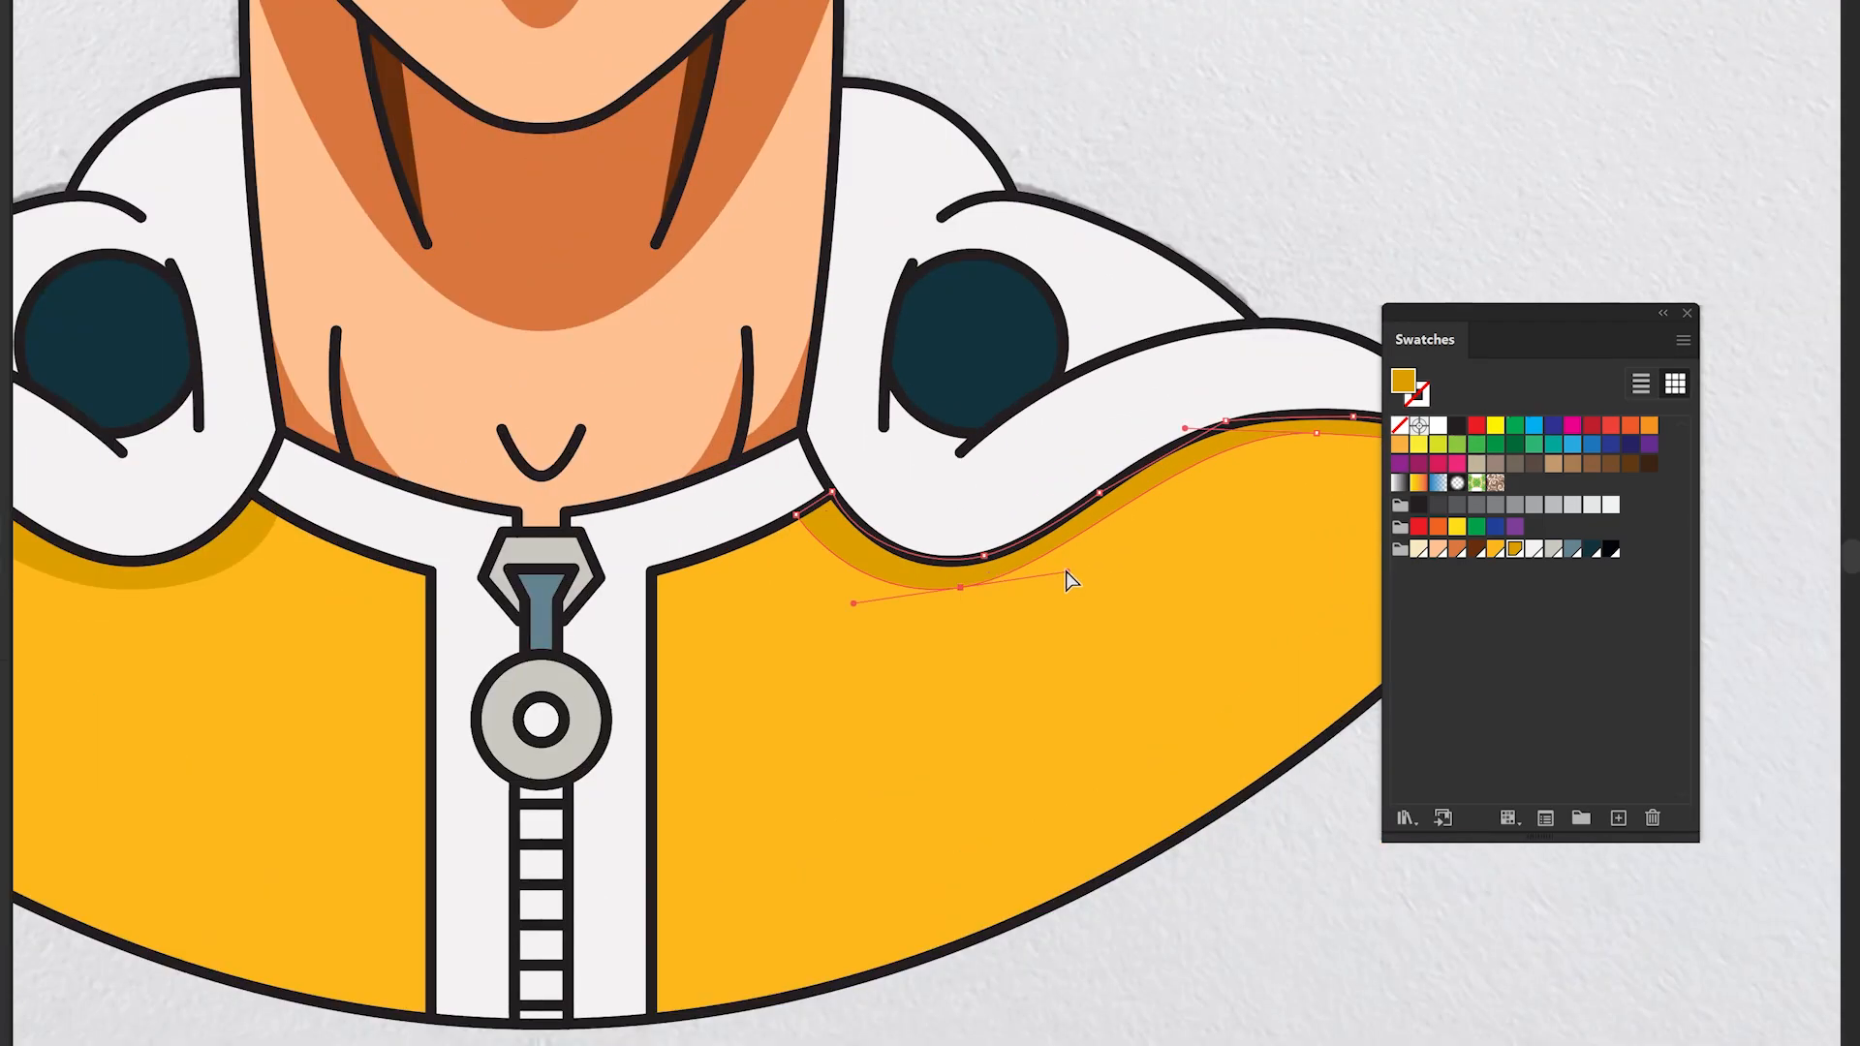
- Reshape the curves of the cape shadows under both hoods
left_click_drag(1066, 572, 1076, 585)
left_click_drag(960, 587, 960, 603)
left_click_drag(239, 587, 649, 564)
left_click(547, 568)
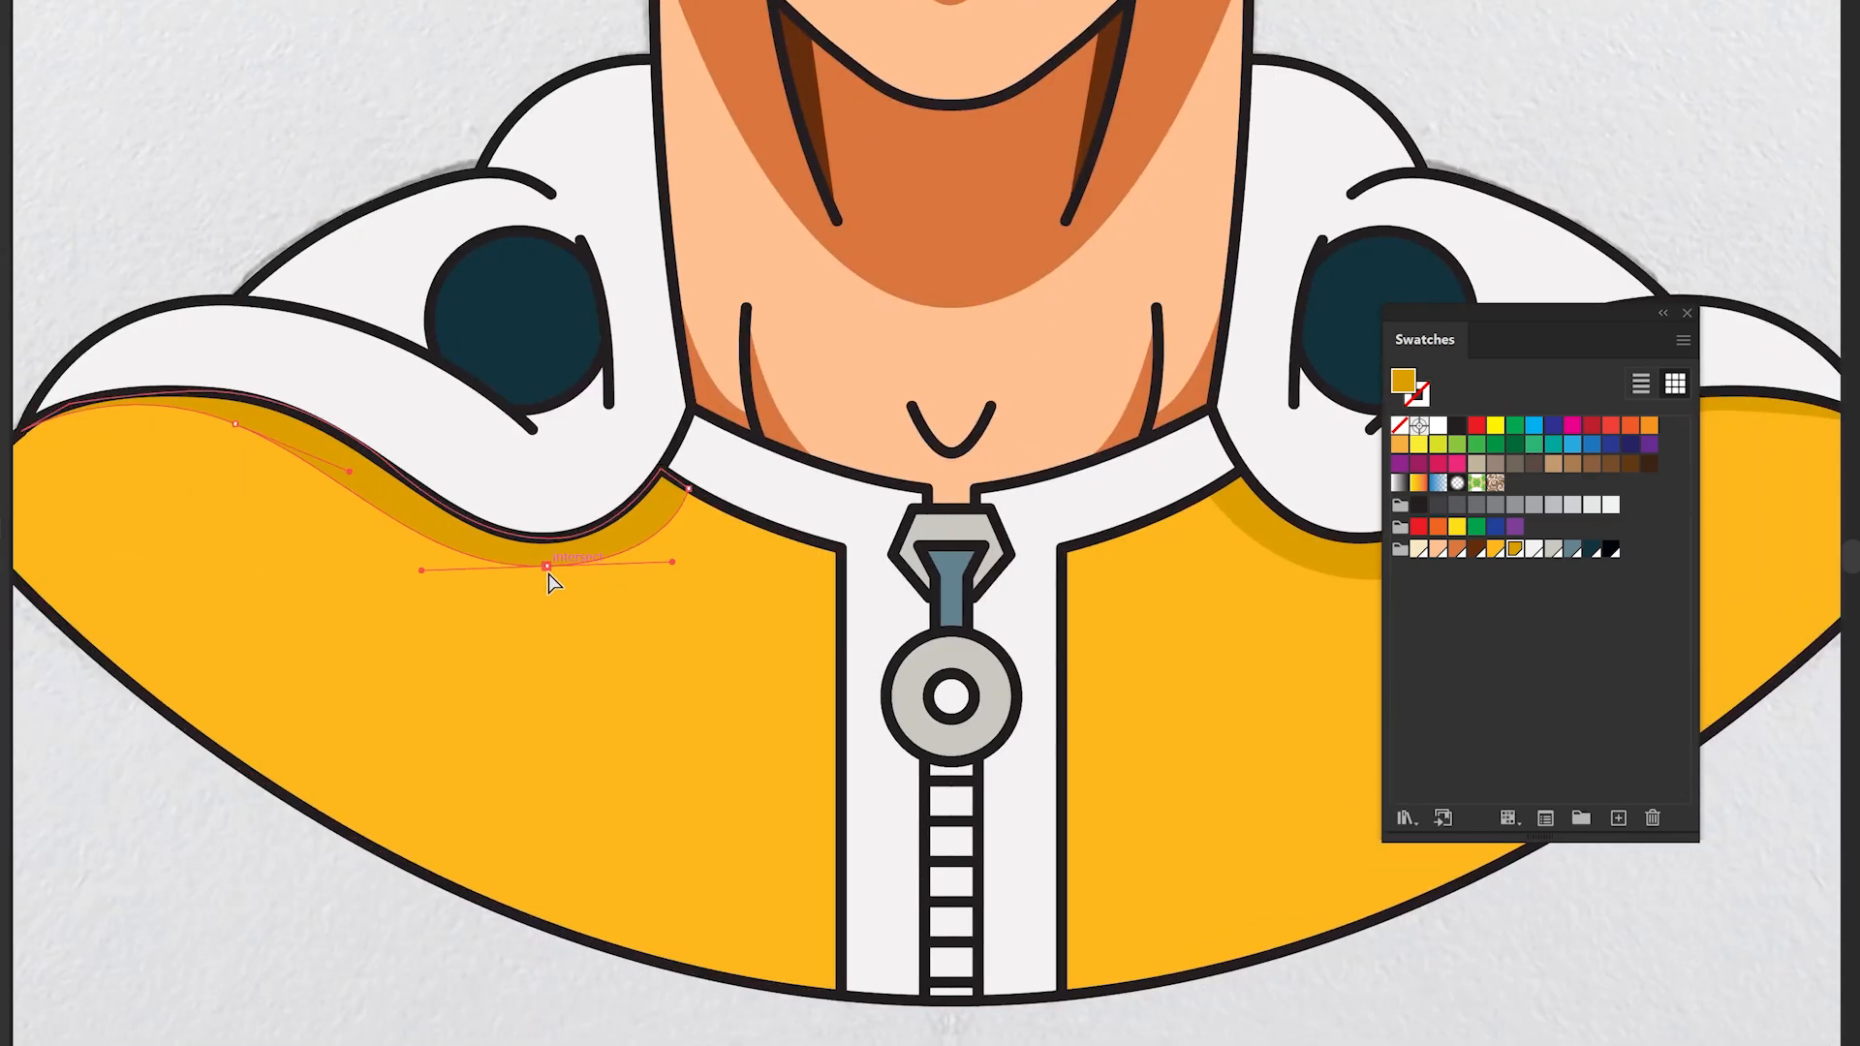
- Draw light grey shadow shapes along the collar edges with the Pen tool
scroll(690, 455, "up", 2)
left_click(677, 512)
left_click(740, 384)
left_click(695, 364)
left_click(634, 485)
left_click(677, 511)
left_click(1553, 549)
left_click(941, 502)
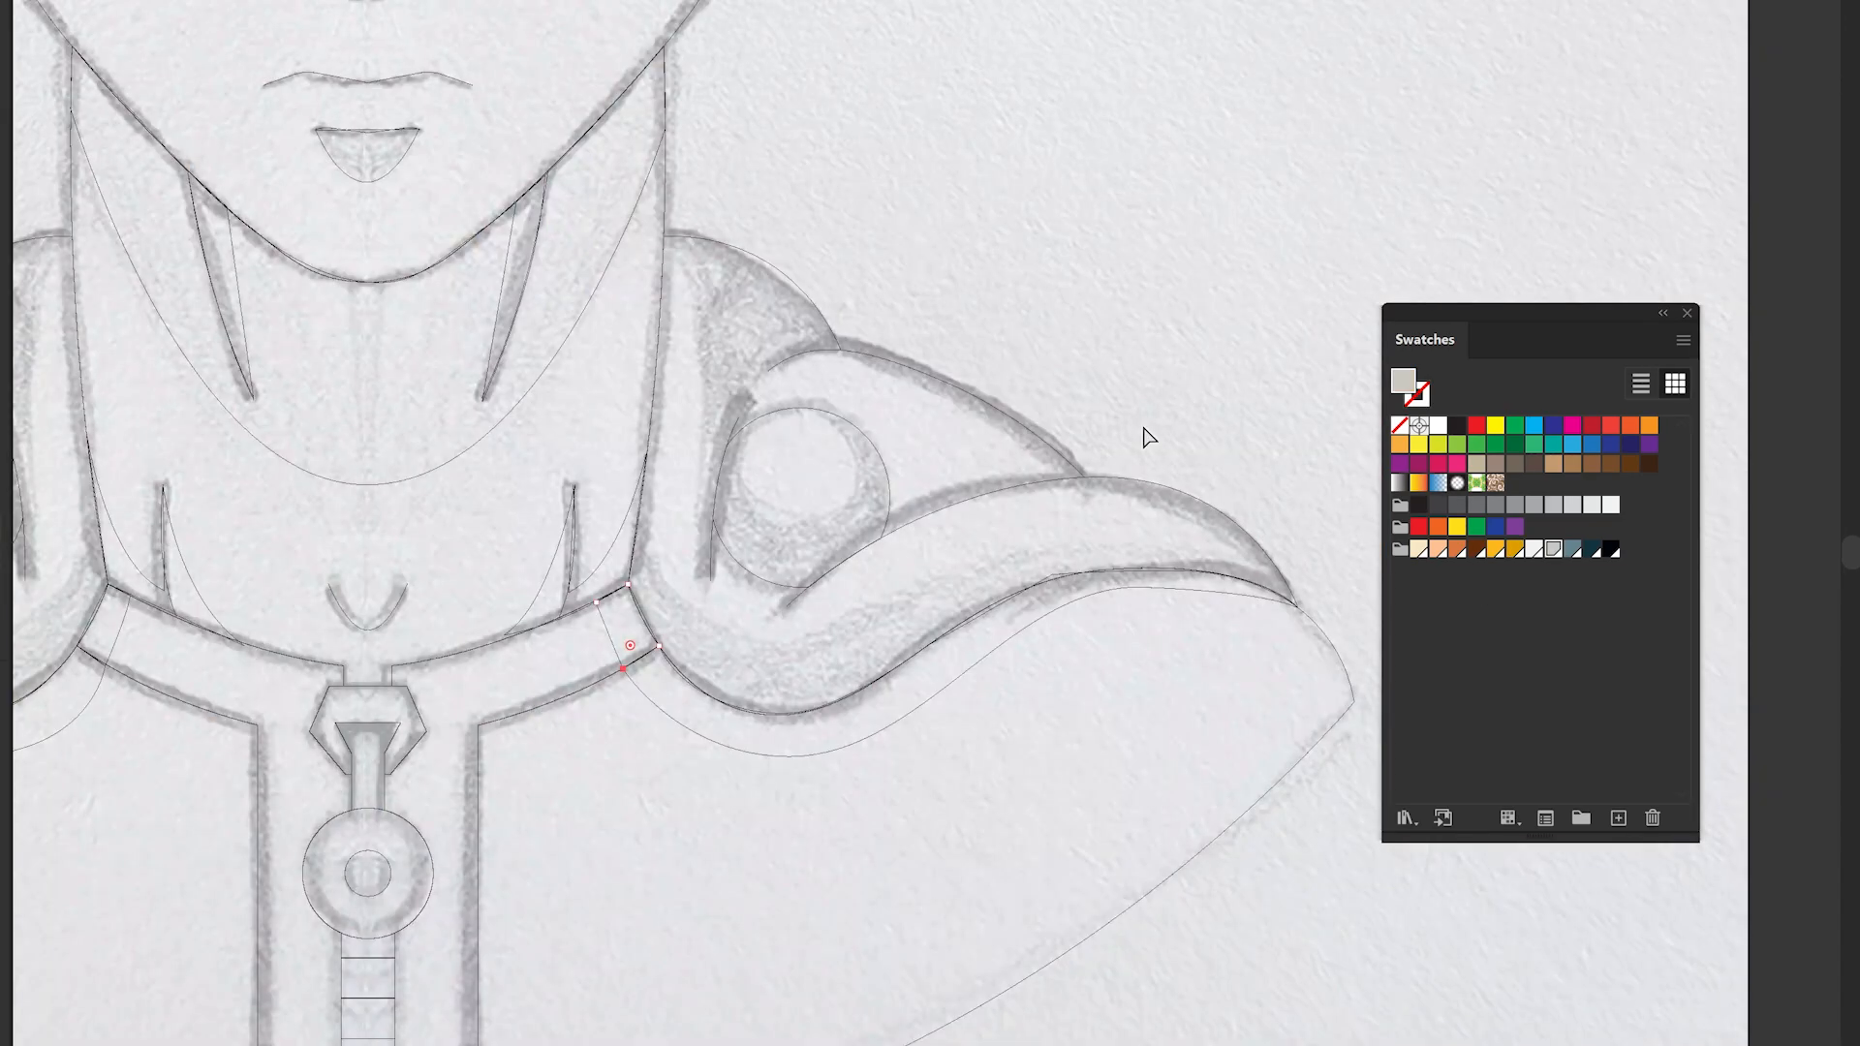
left_click(641, 541)
left_click_drag(758, 641, 815, 660)
left_click_drag(1059, 539, 1192, 527)
left_click(1294, 592)
- Draw a light grey shadow along the lower edge of the right hood, then deselect
scroll(1095, 576, "up", 2)
left_click_drag(1087, 568, 903, 612)
left_click_drag(711, 750, 954, 701)
left_click_drag(784, 737, 690, 712)
left_click_drag(531, 477, 528, 372)
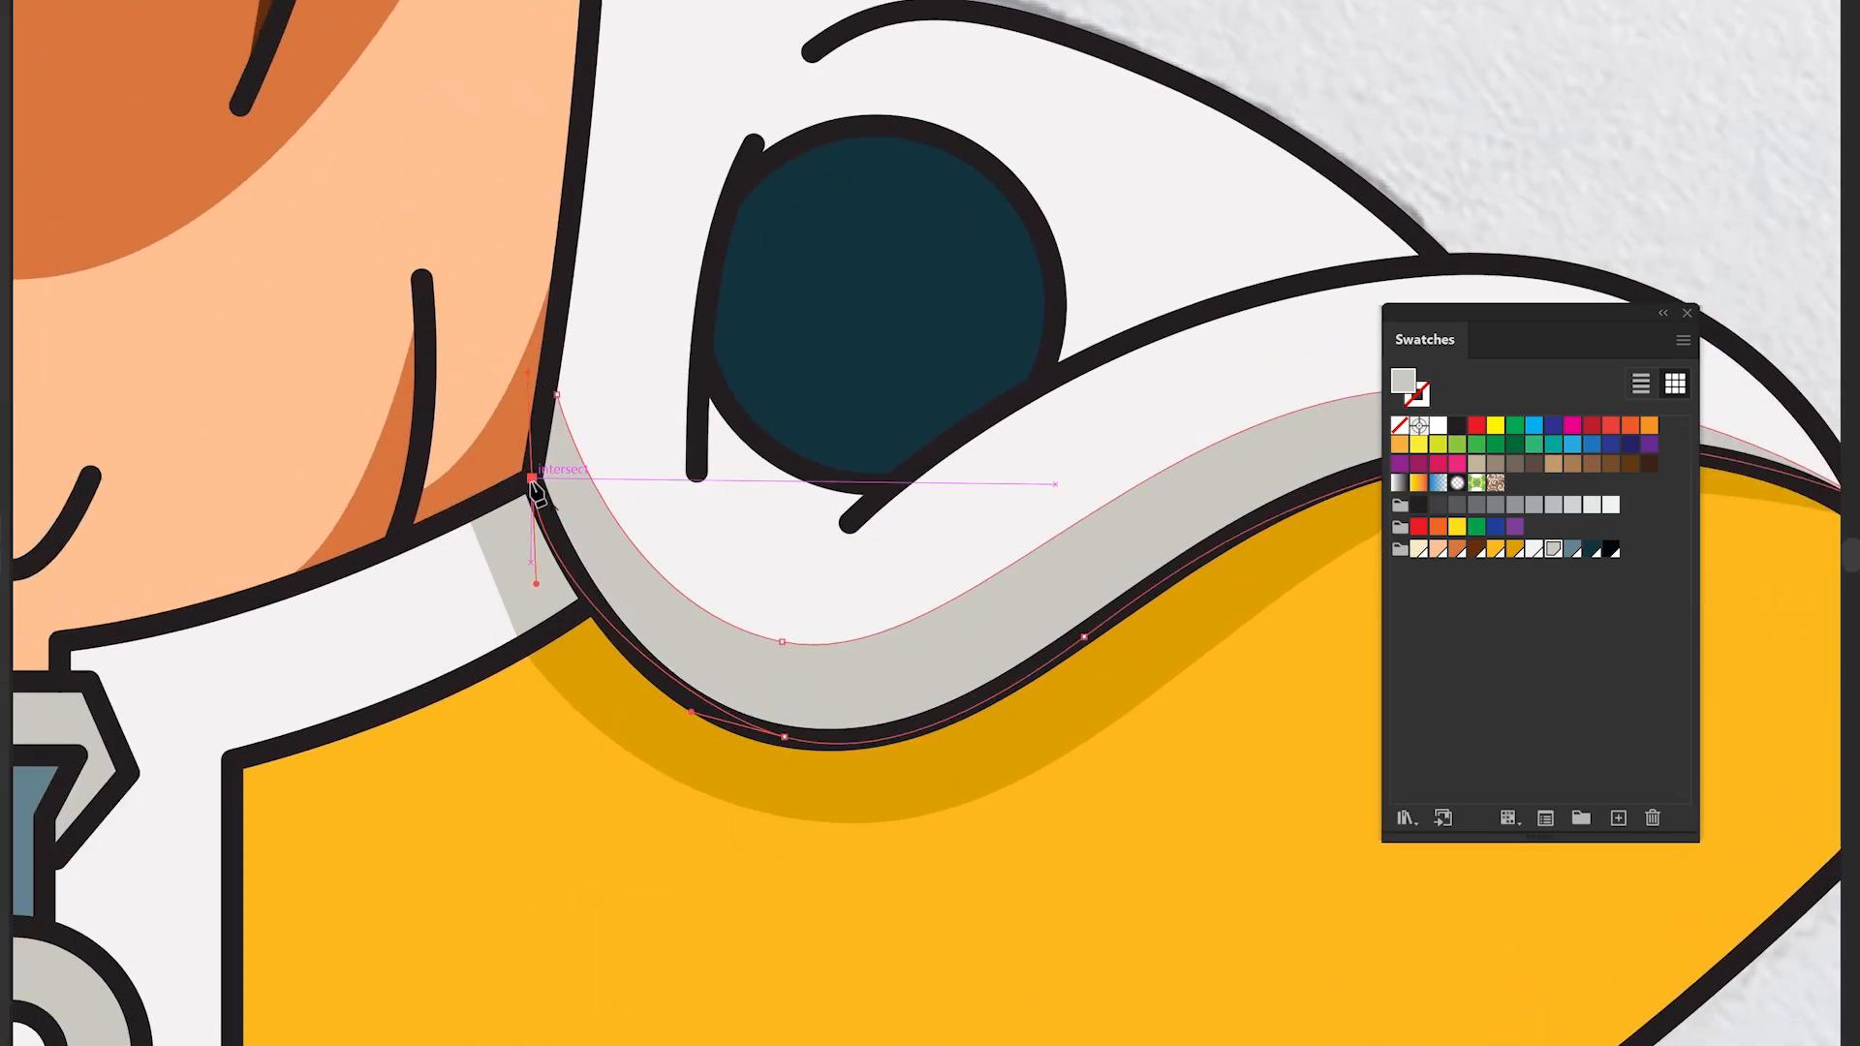
left_click(556, 394)
left_click(979, 440)
left_click_drag(799, 616, 700, 624)
left_click_drag(432, 456, 750, 414)
left_click(463, 465)
left_click_drag(472, 509, 611, 608)
left_click_drag(738, 615, 835, 603)
left_click_drag(925, 423, 940, 378)
left_click(925, 422)
key("ctrl+shift+a")
- Draw jagged light grey fold shadows on the hood below the right button
scroll(688, 385, "up", 2)
left_click(654, 490)
left_click(752, 625)
left_click_drag(729, 528, 727, 484)
key("ctrl+z")
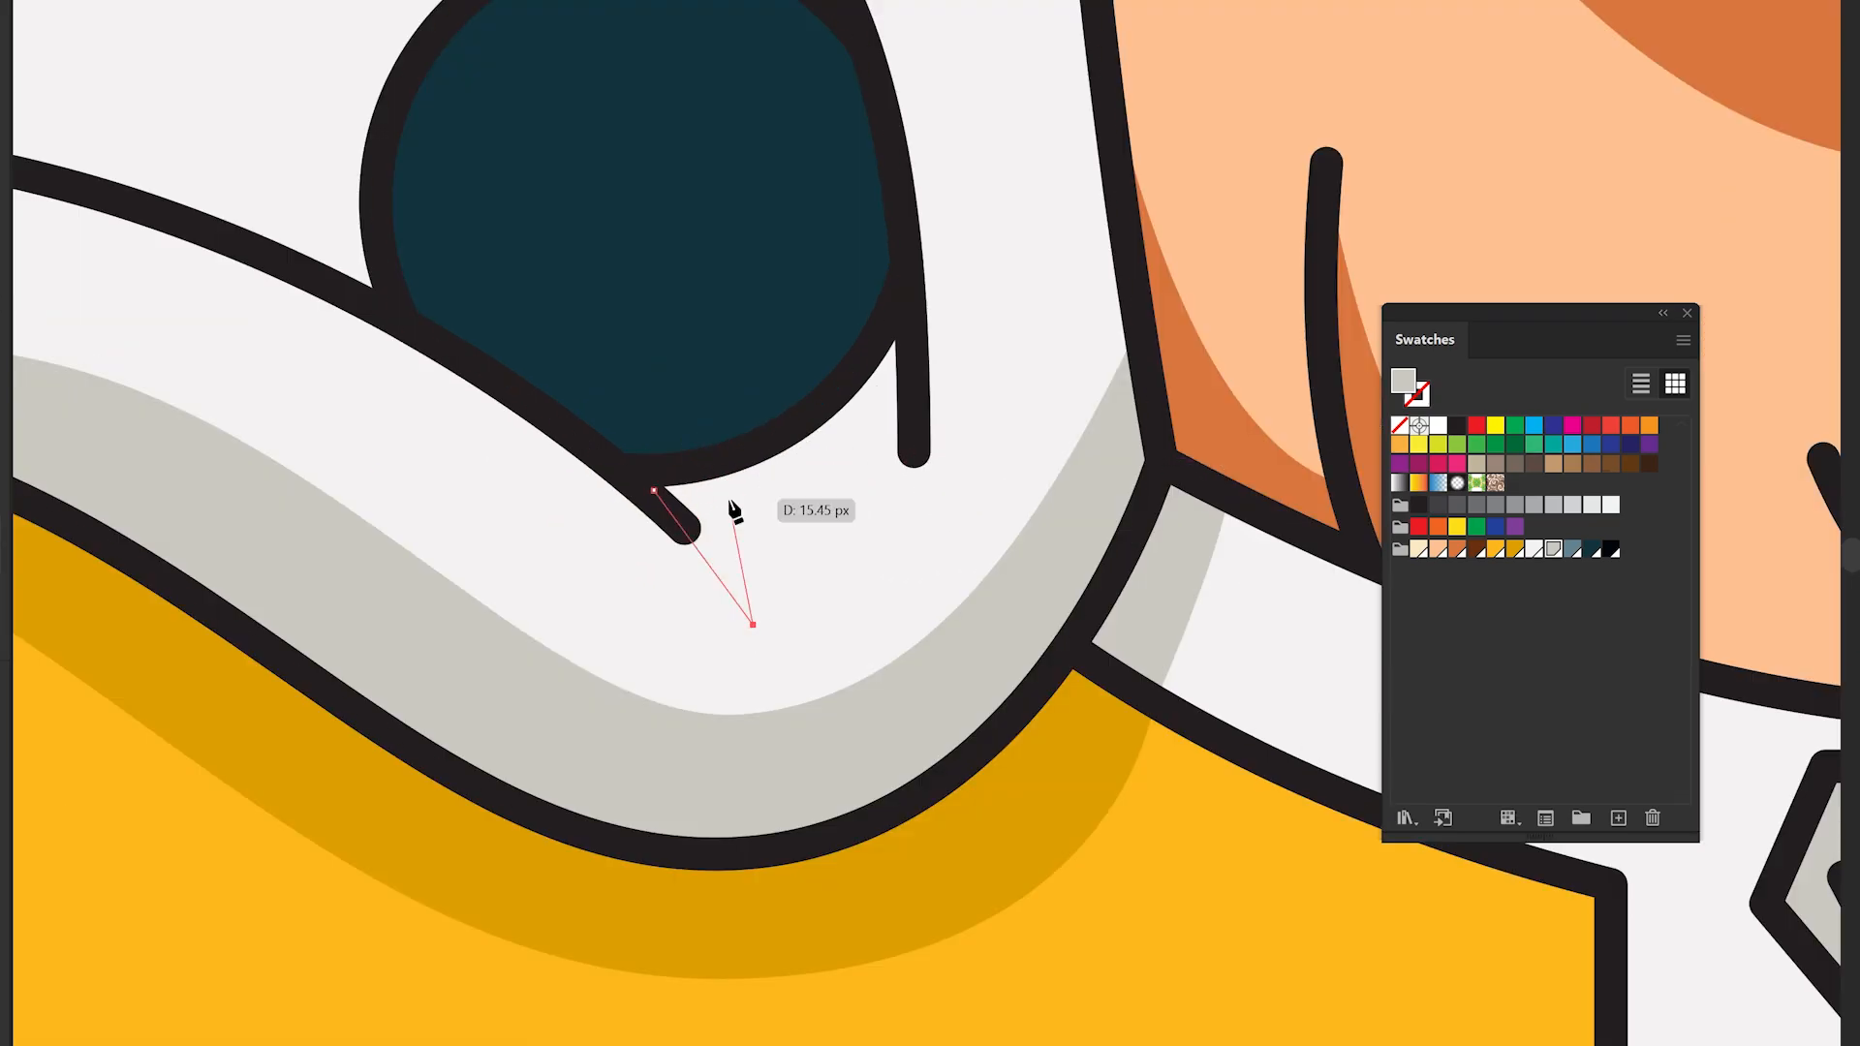
left_click(731, 501)
left_click_drag(853, 459, 899, 423)
left_click(854, 458)
left_click(888, 563)
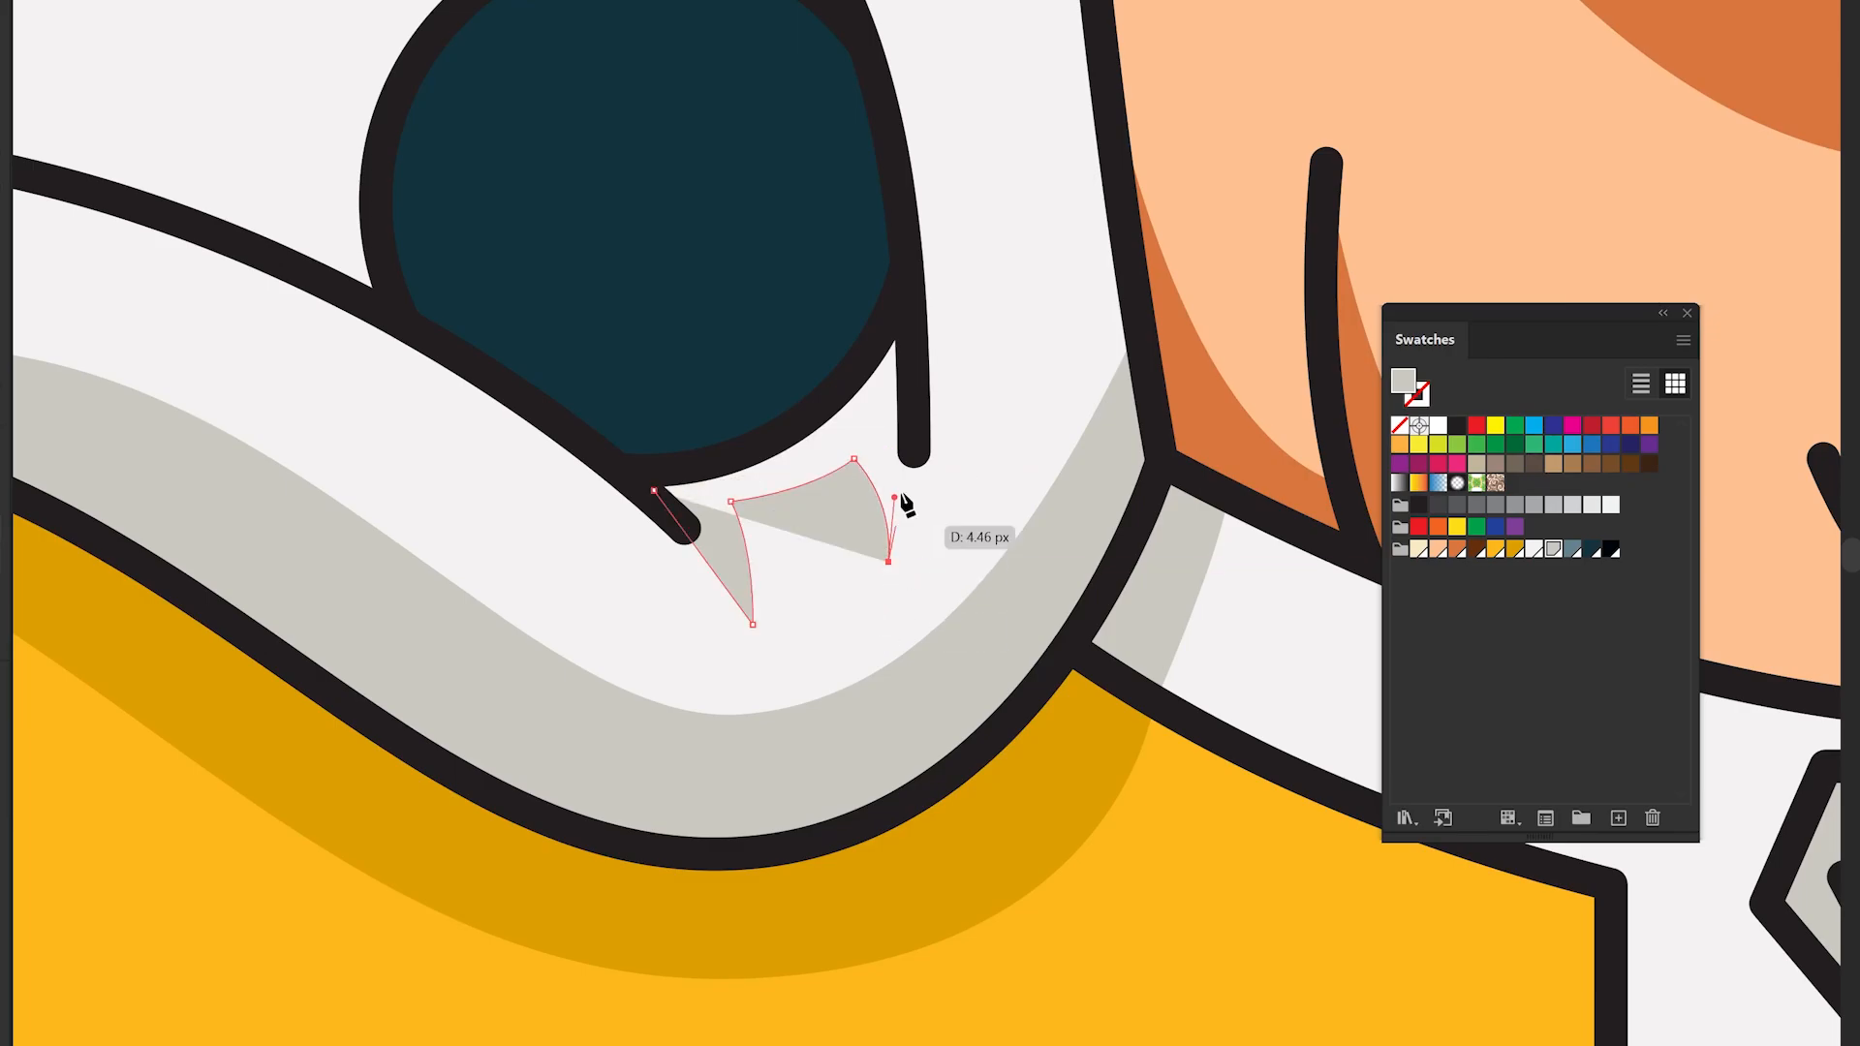
left_click(914, 283)
left_click(707, 490)
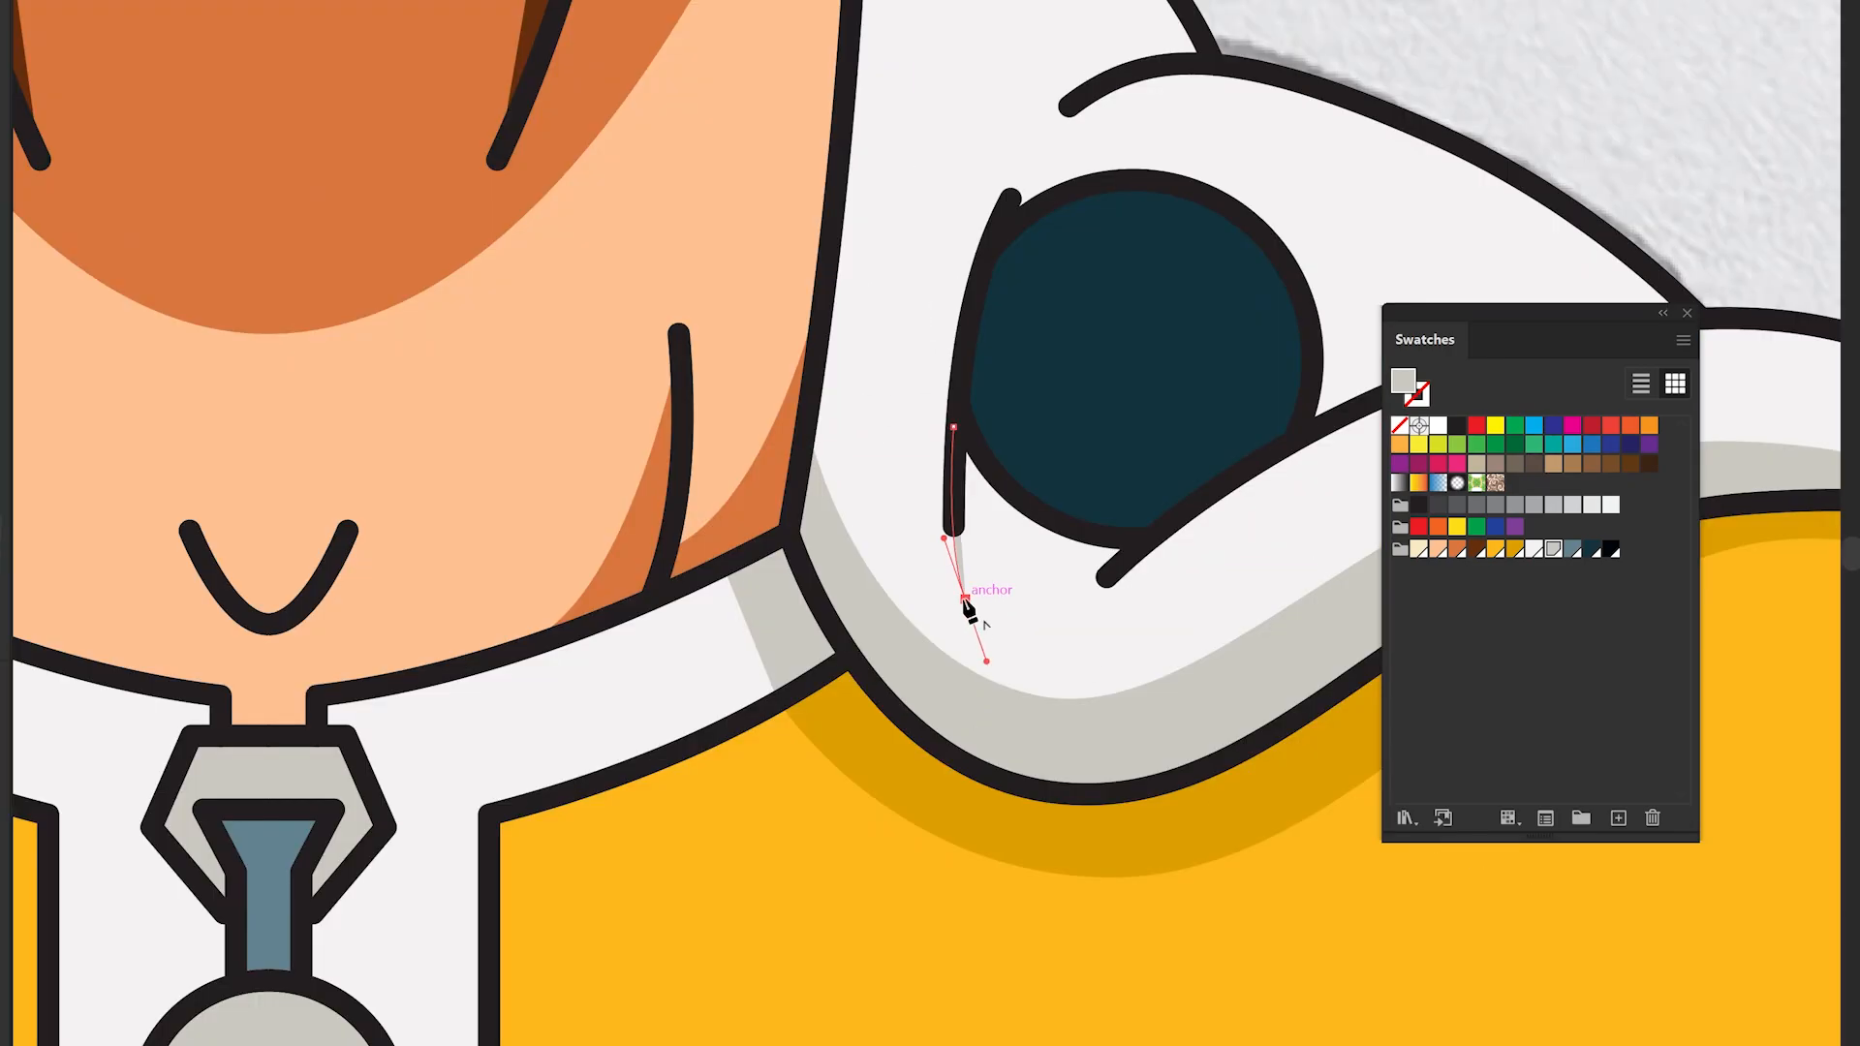
left_click(965, 600)
left_click(988, 526)
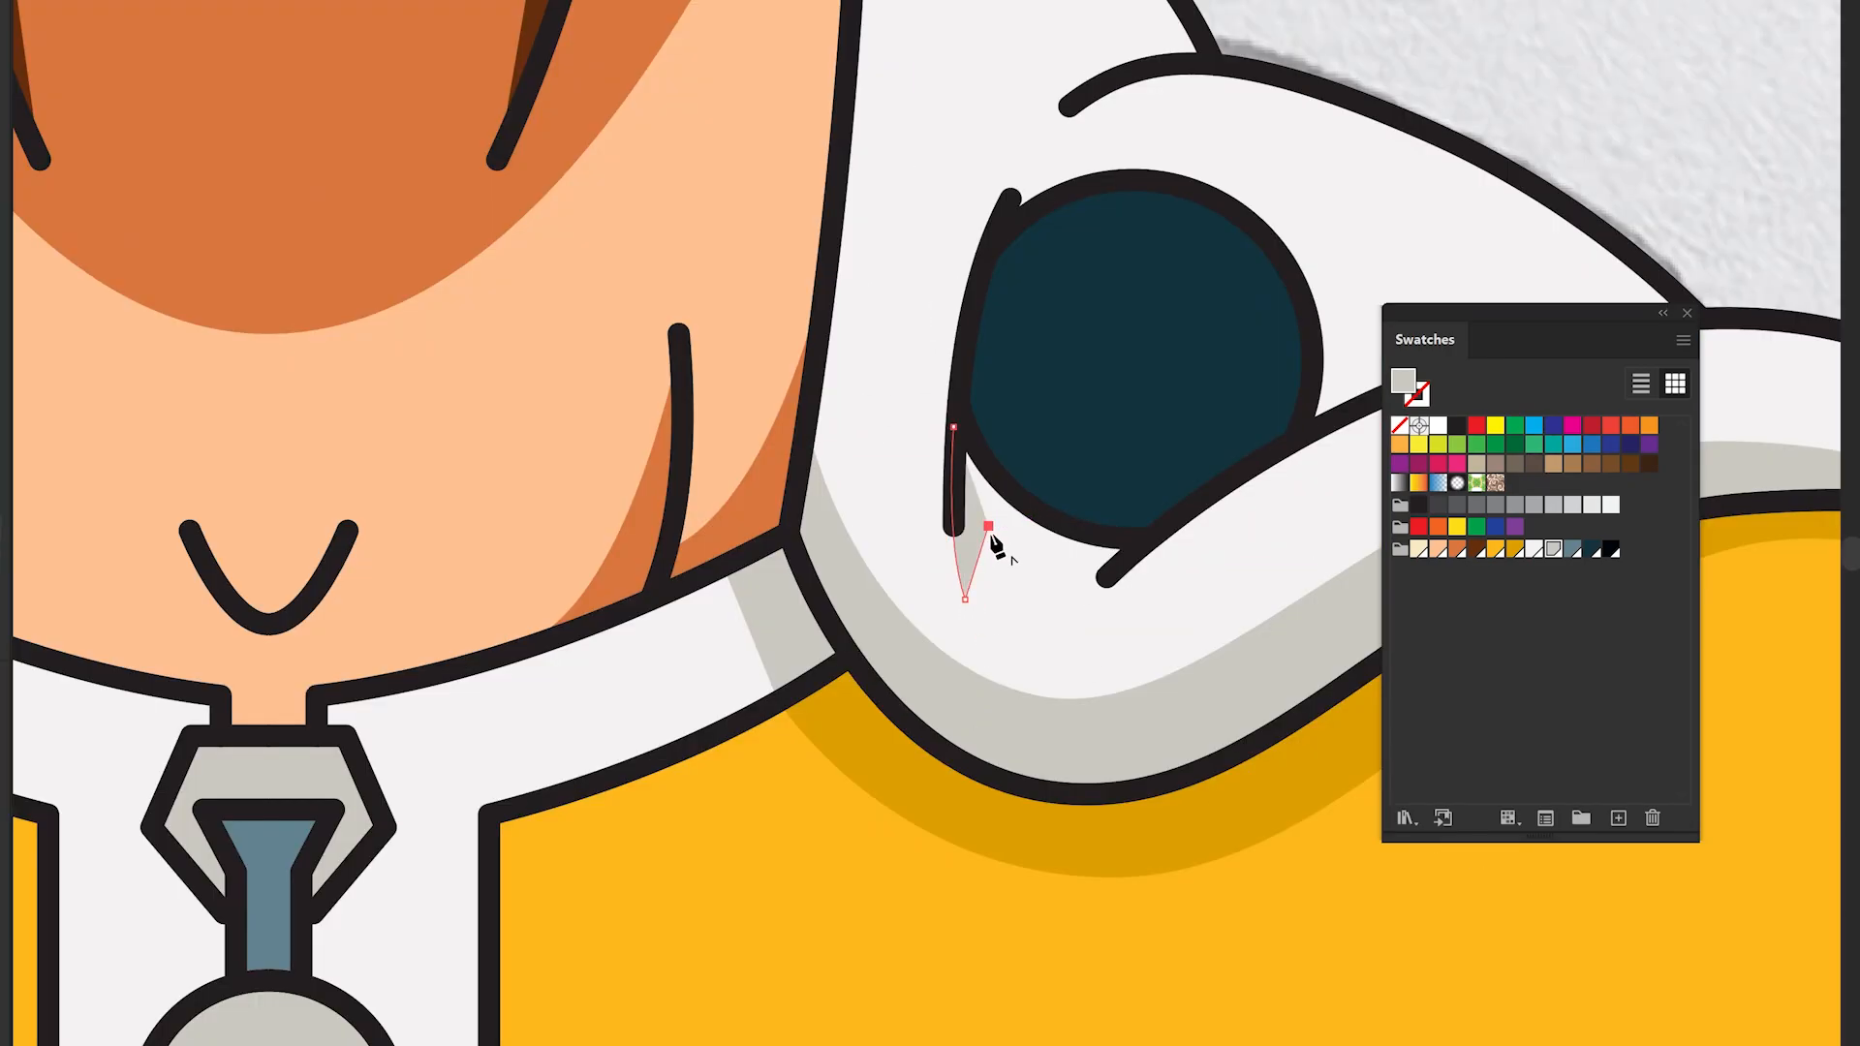
key("Escape")
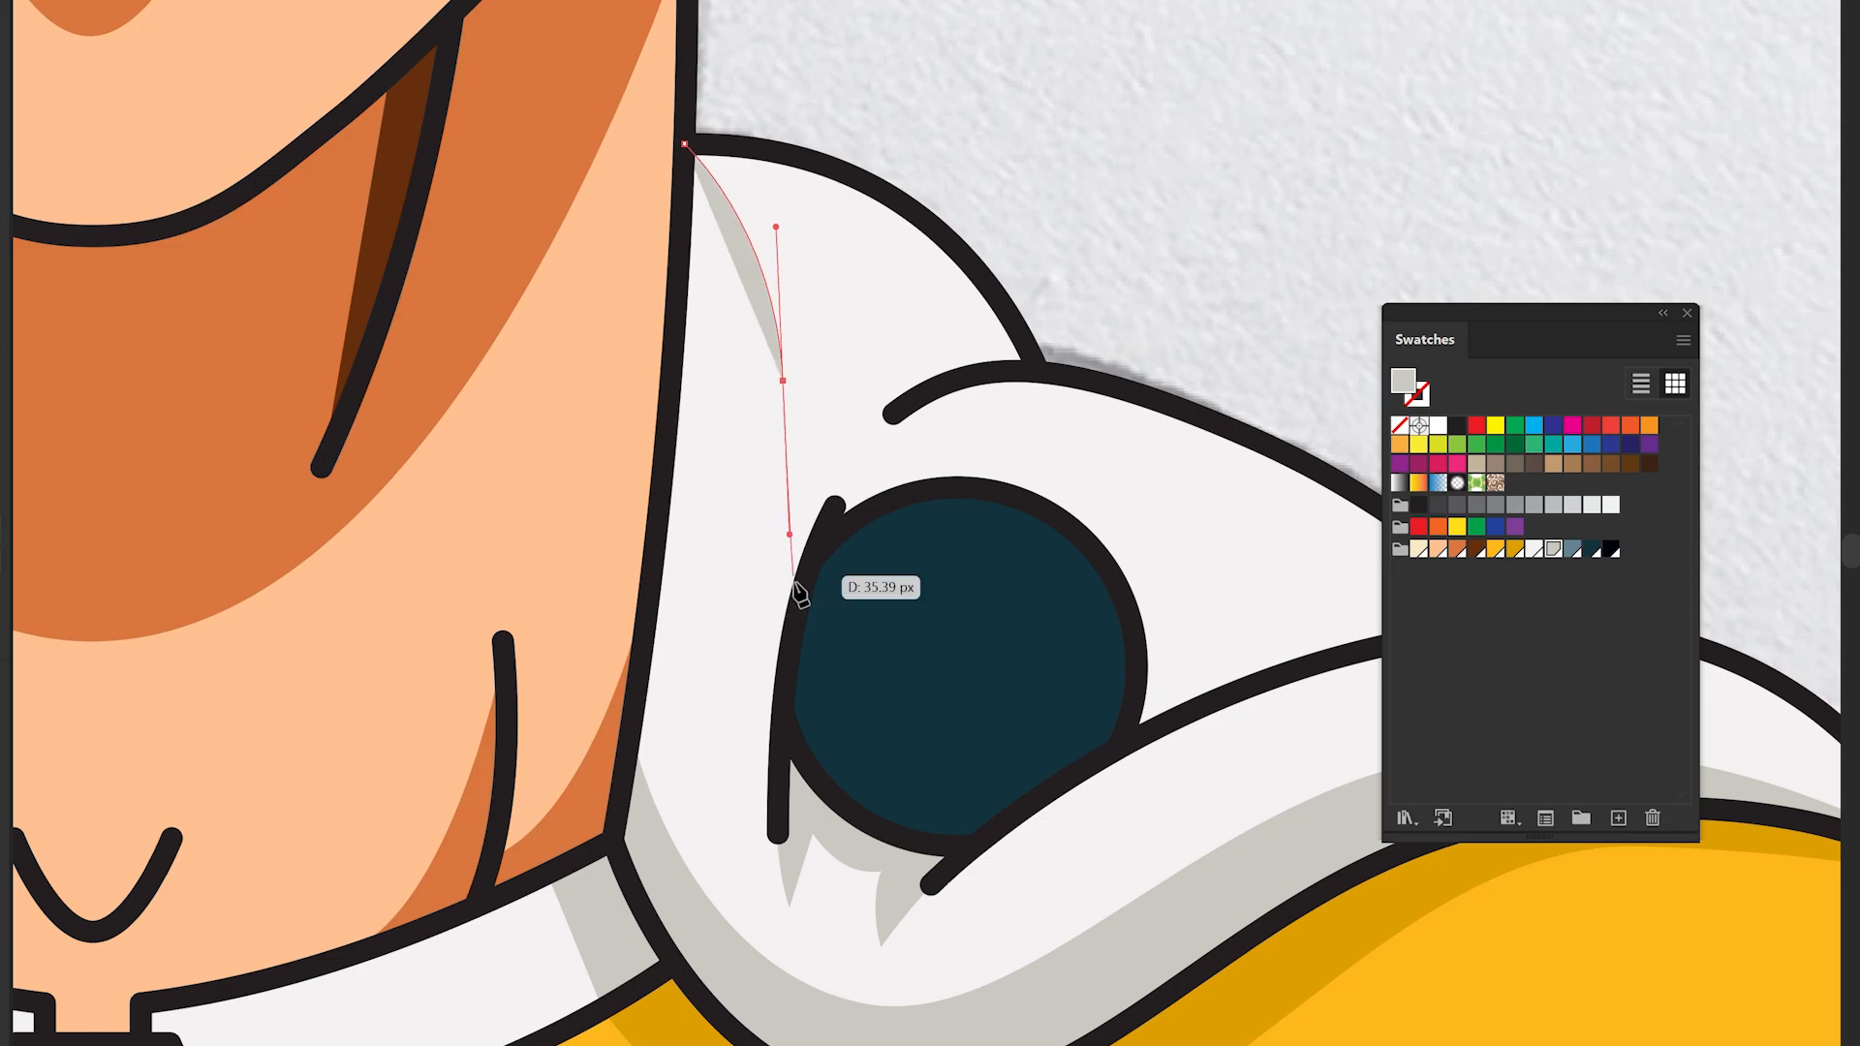
- Draw light grey shadows inside the inner folds of both hoods beside the neck
left_click_drag(930, 389, 1066, 377)
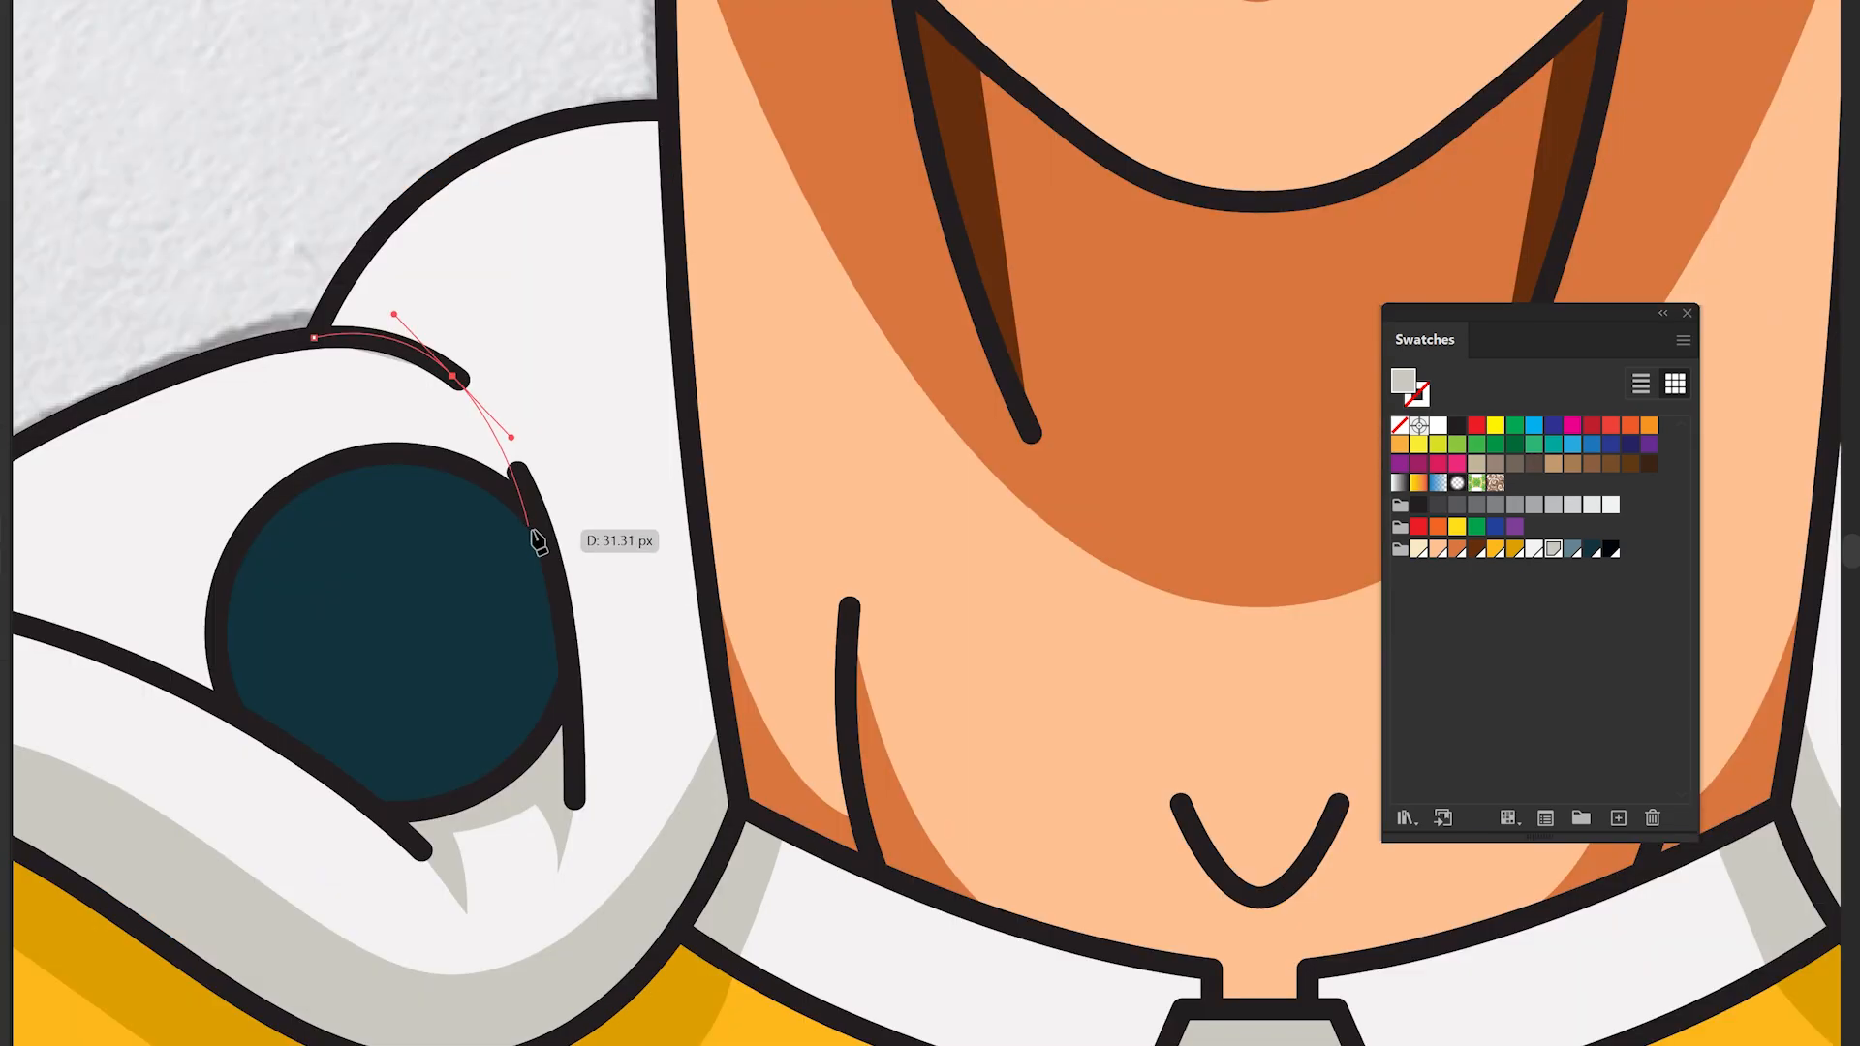
left_click_drag(668, 110, 759, 86)
left_click(667, 112)
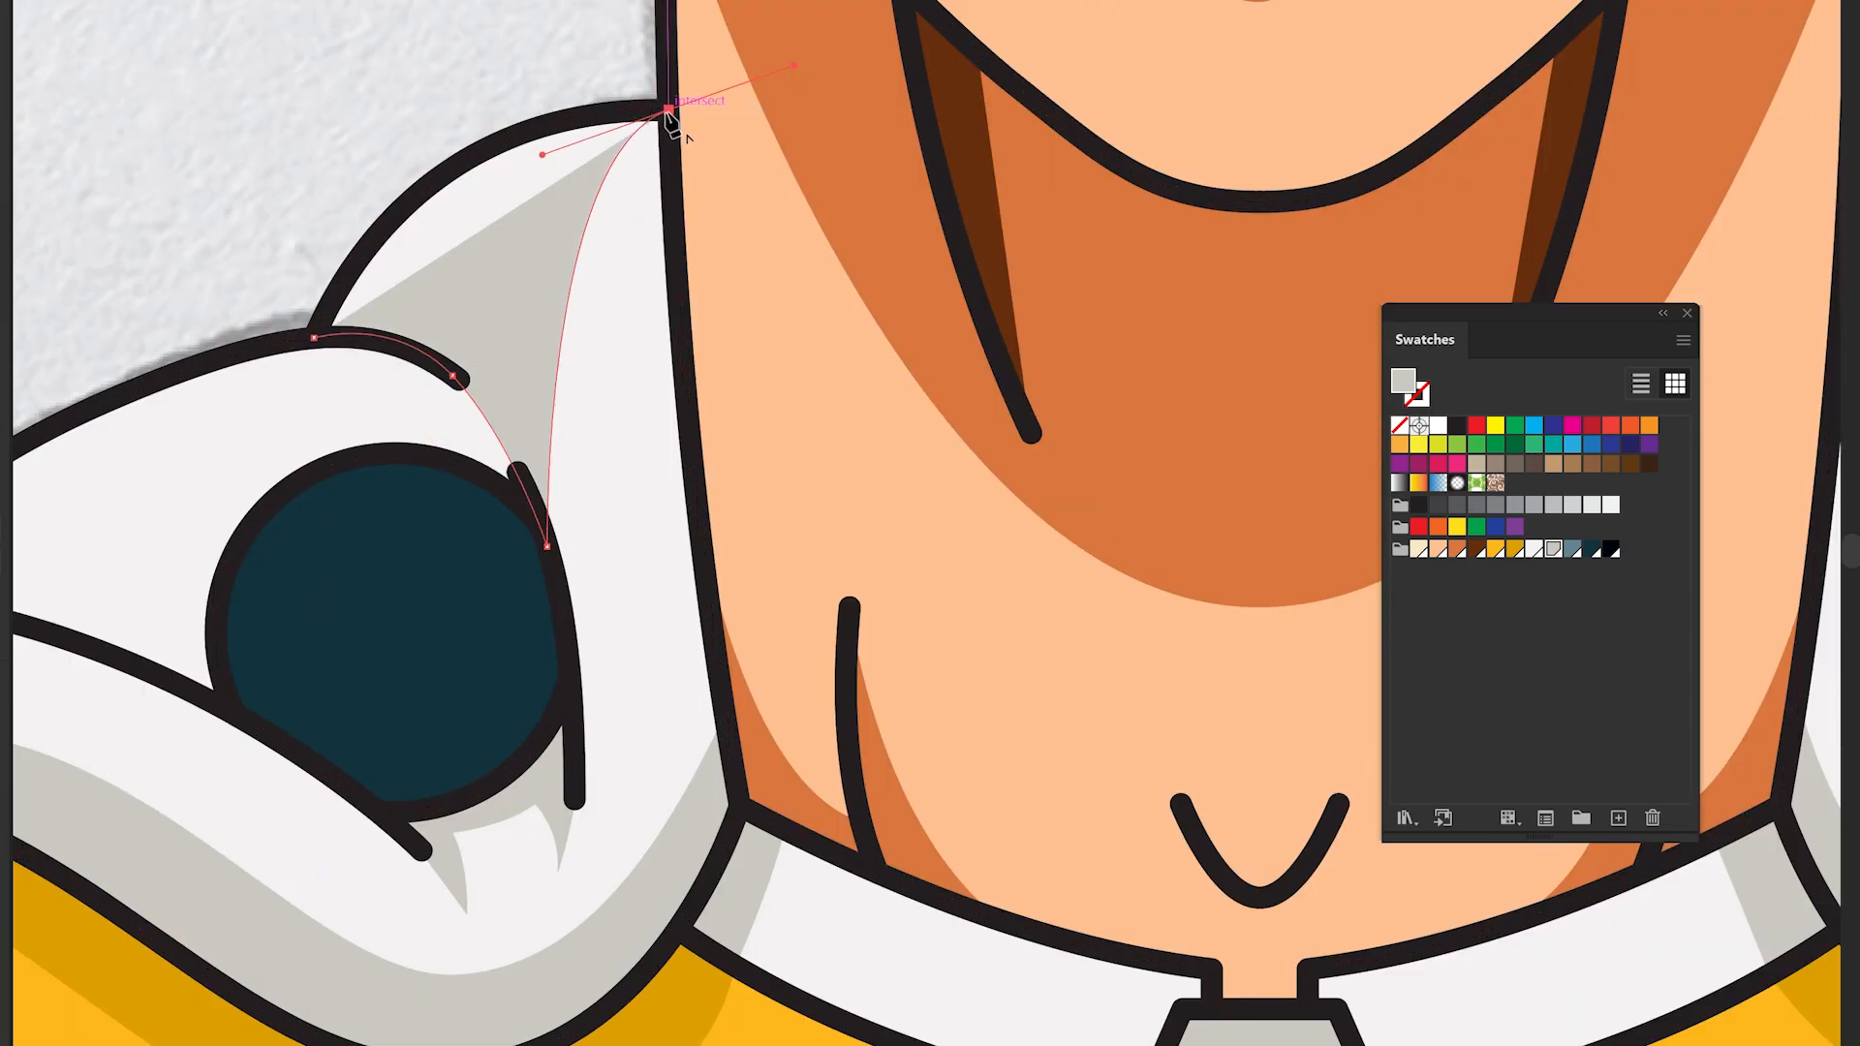
left_click(540, 208)
left_click(456, 187)
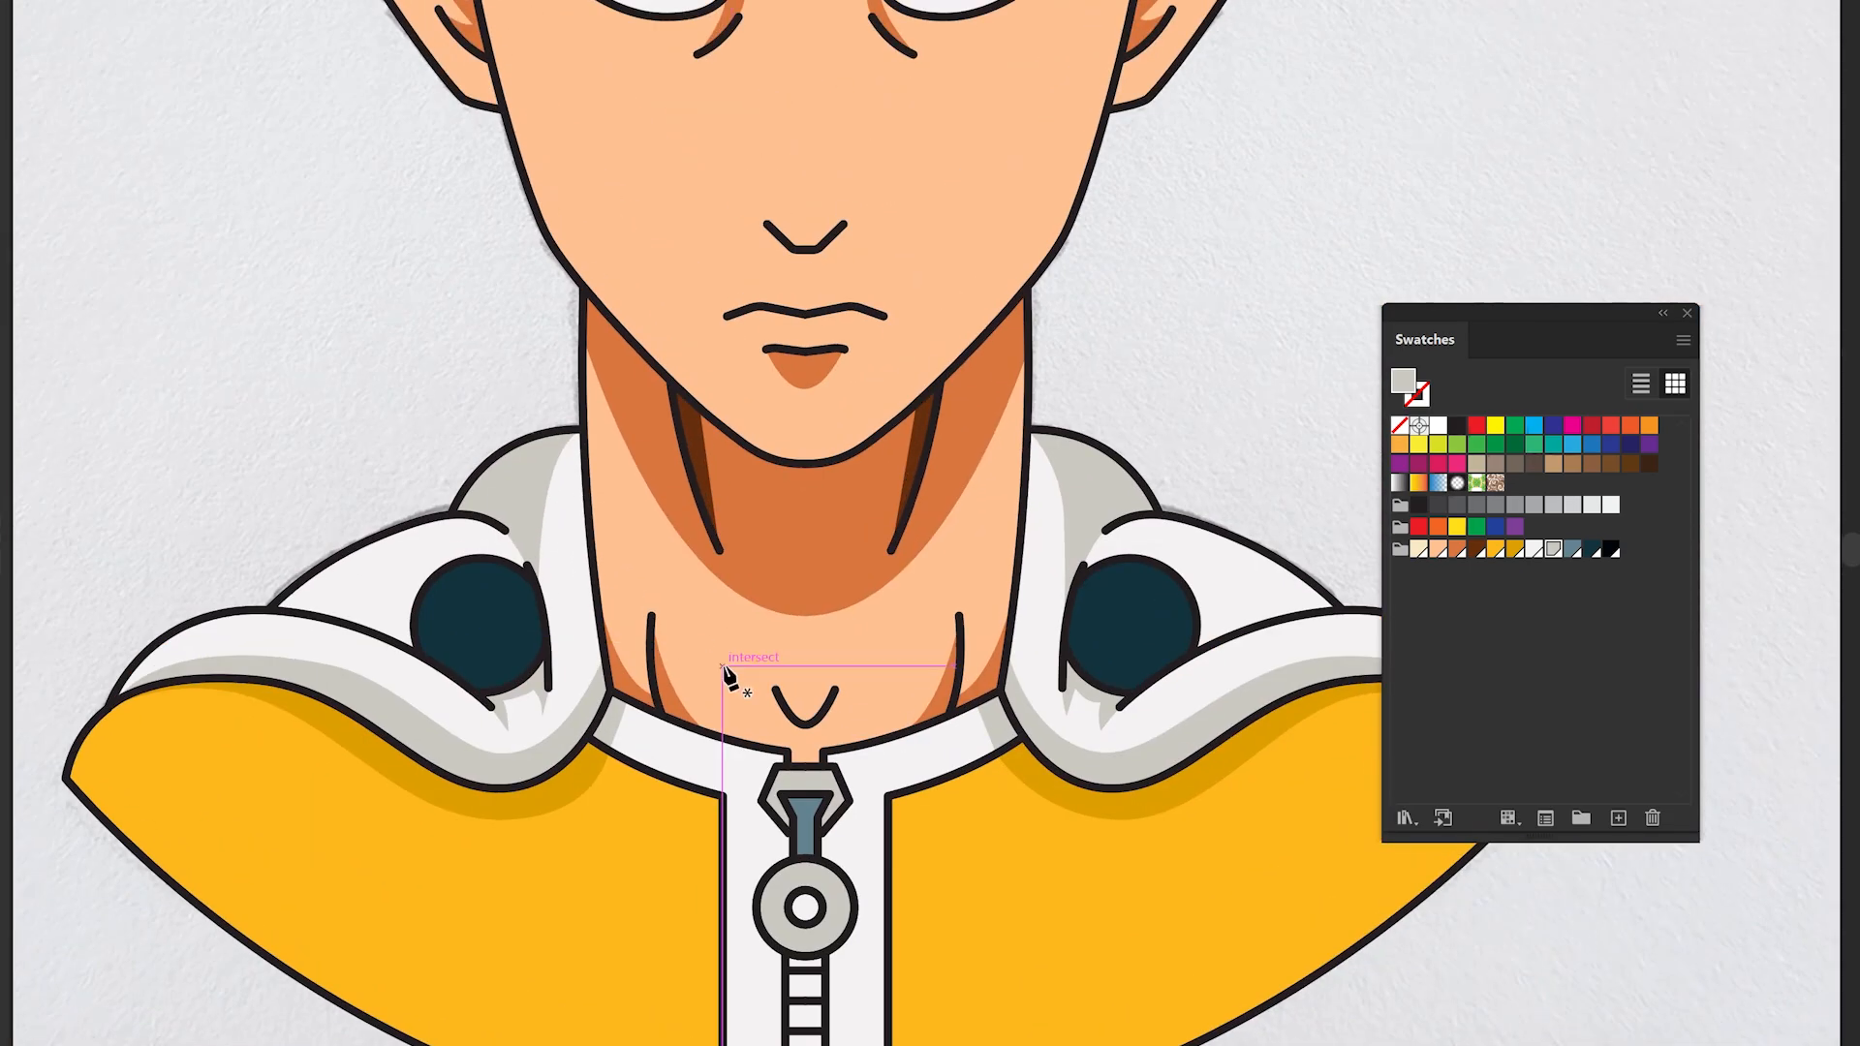
mouse_move(472, 537)
left_mouse_down()
mouse_move(533, 610)
mouse_move(581, 625)
left_mouse_up()
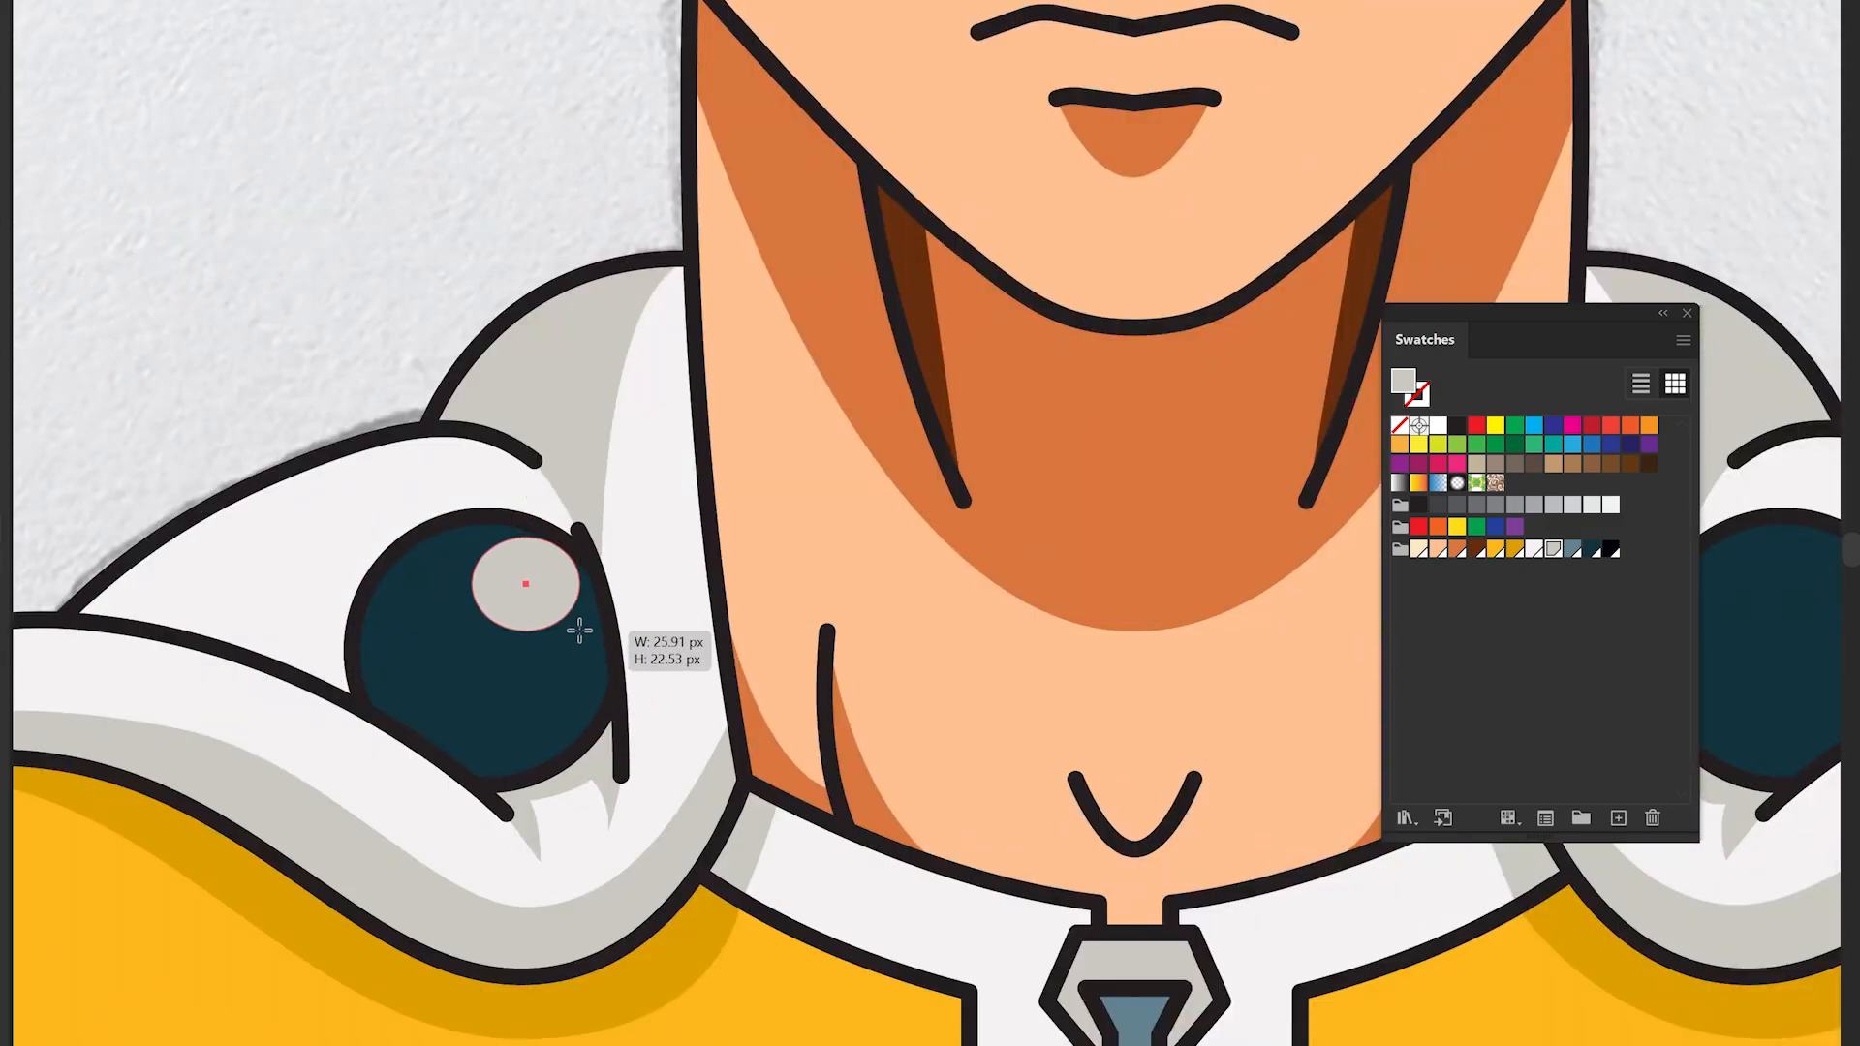
left_click_drag(585, 542, 600, 557)
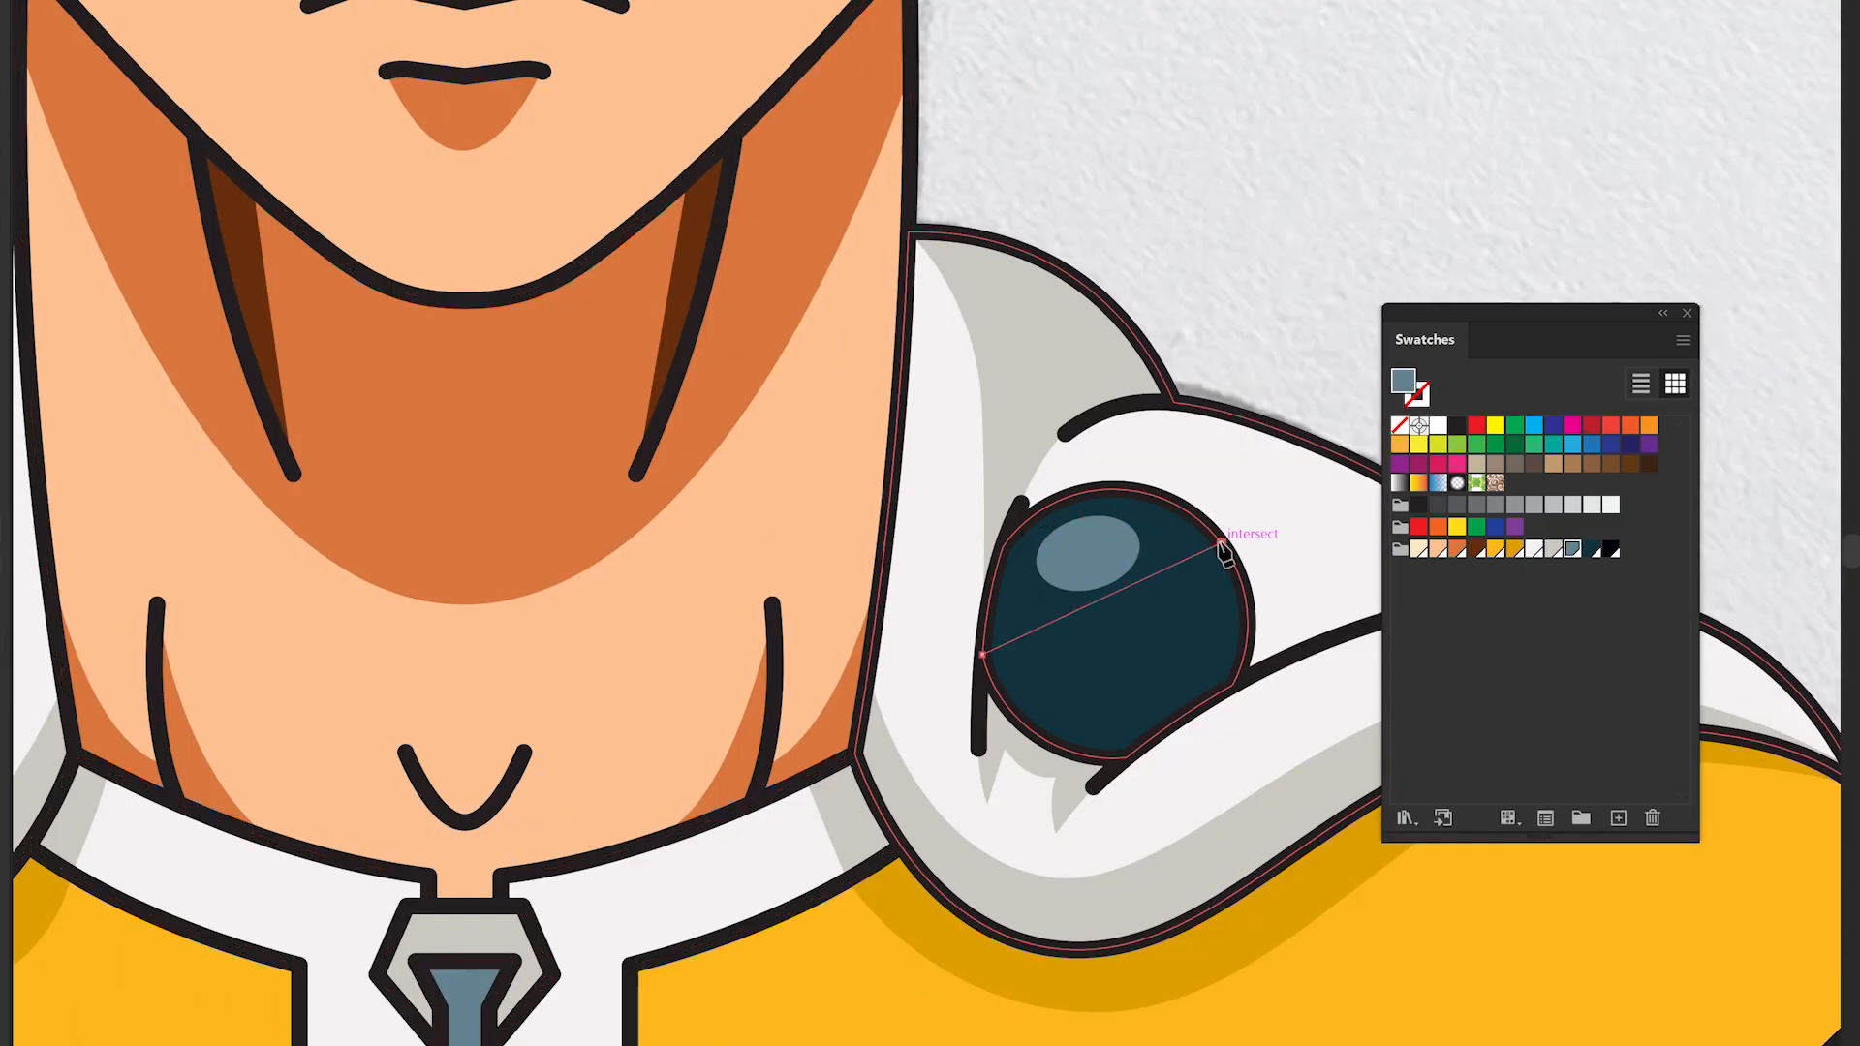
left_click_drag(1162, 570, 1094, 755)
- Draw lighter blue-grey highlight shapes on the right hood button
scroll(1066, 727, "up", 1)
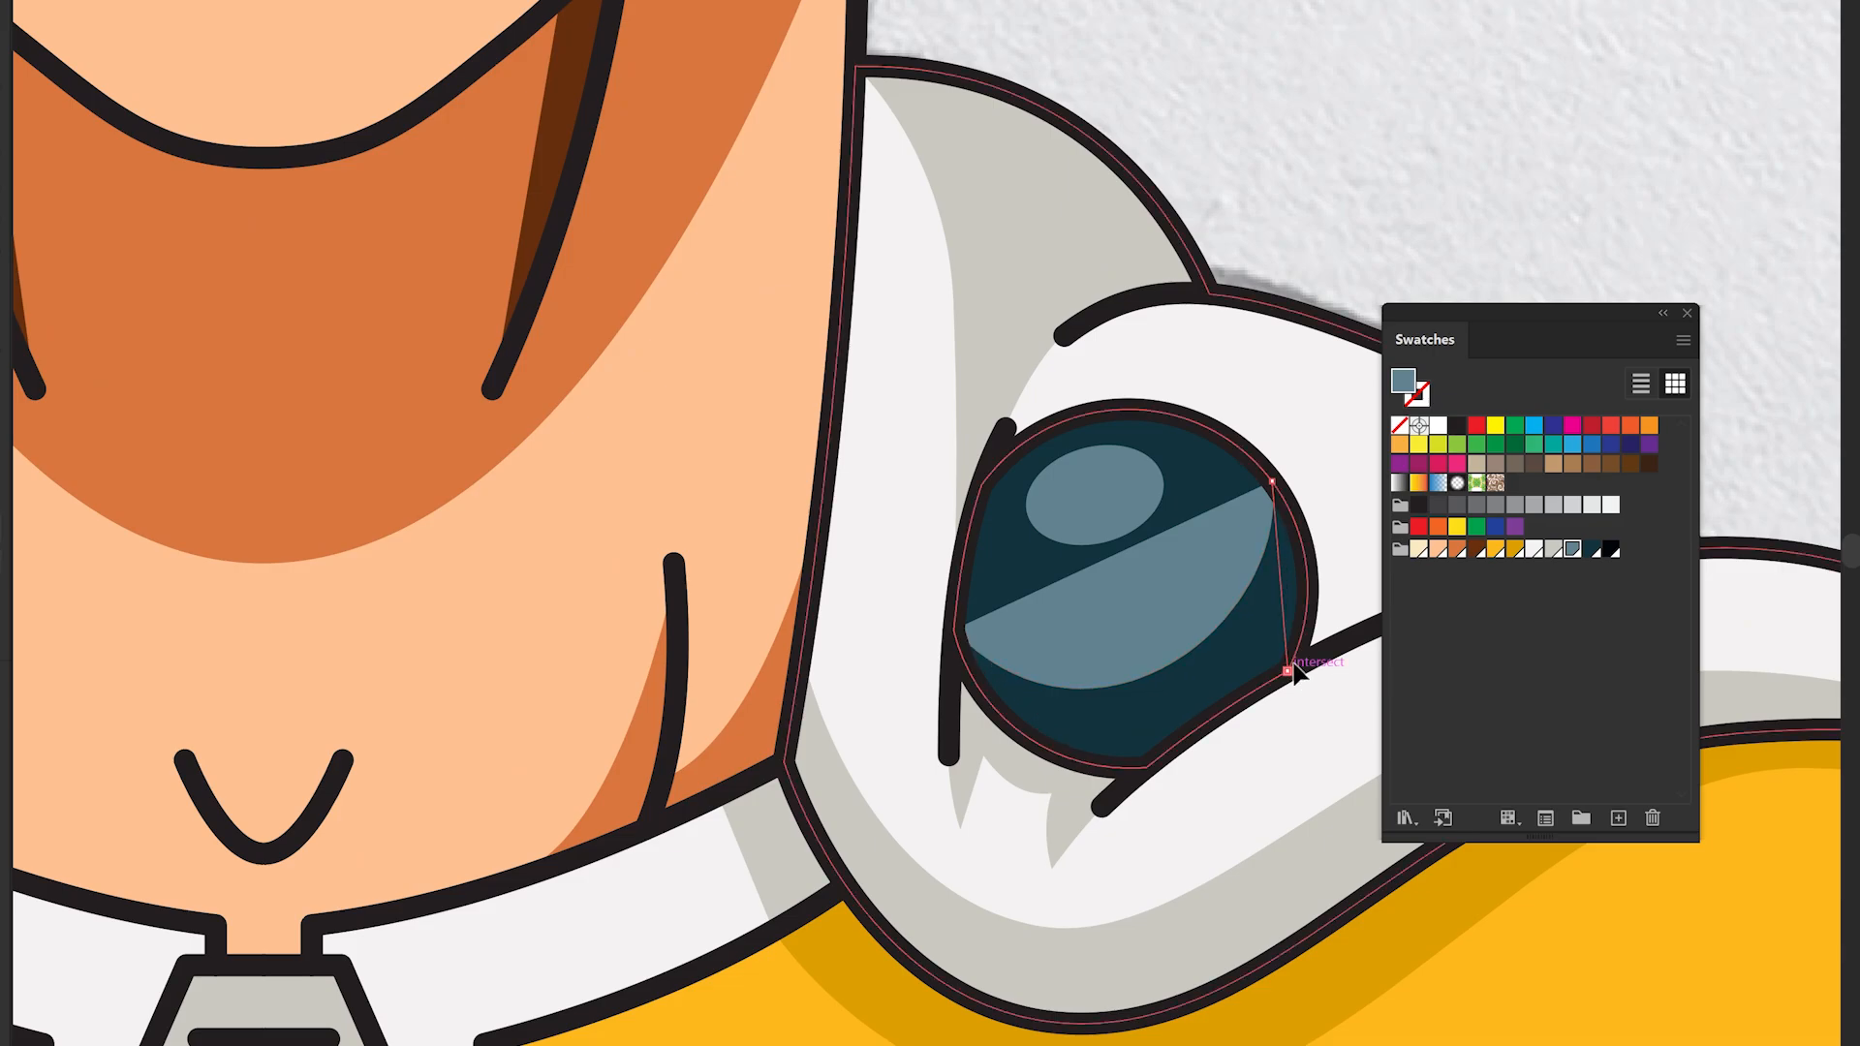
left_click(1288, 670)
left_click_drag(1282, 589, 1307, 593)
left_click(1146, 767)
left_click(953, 632)
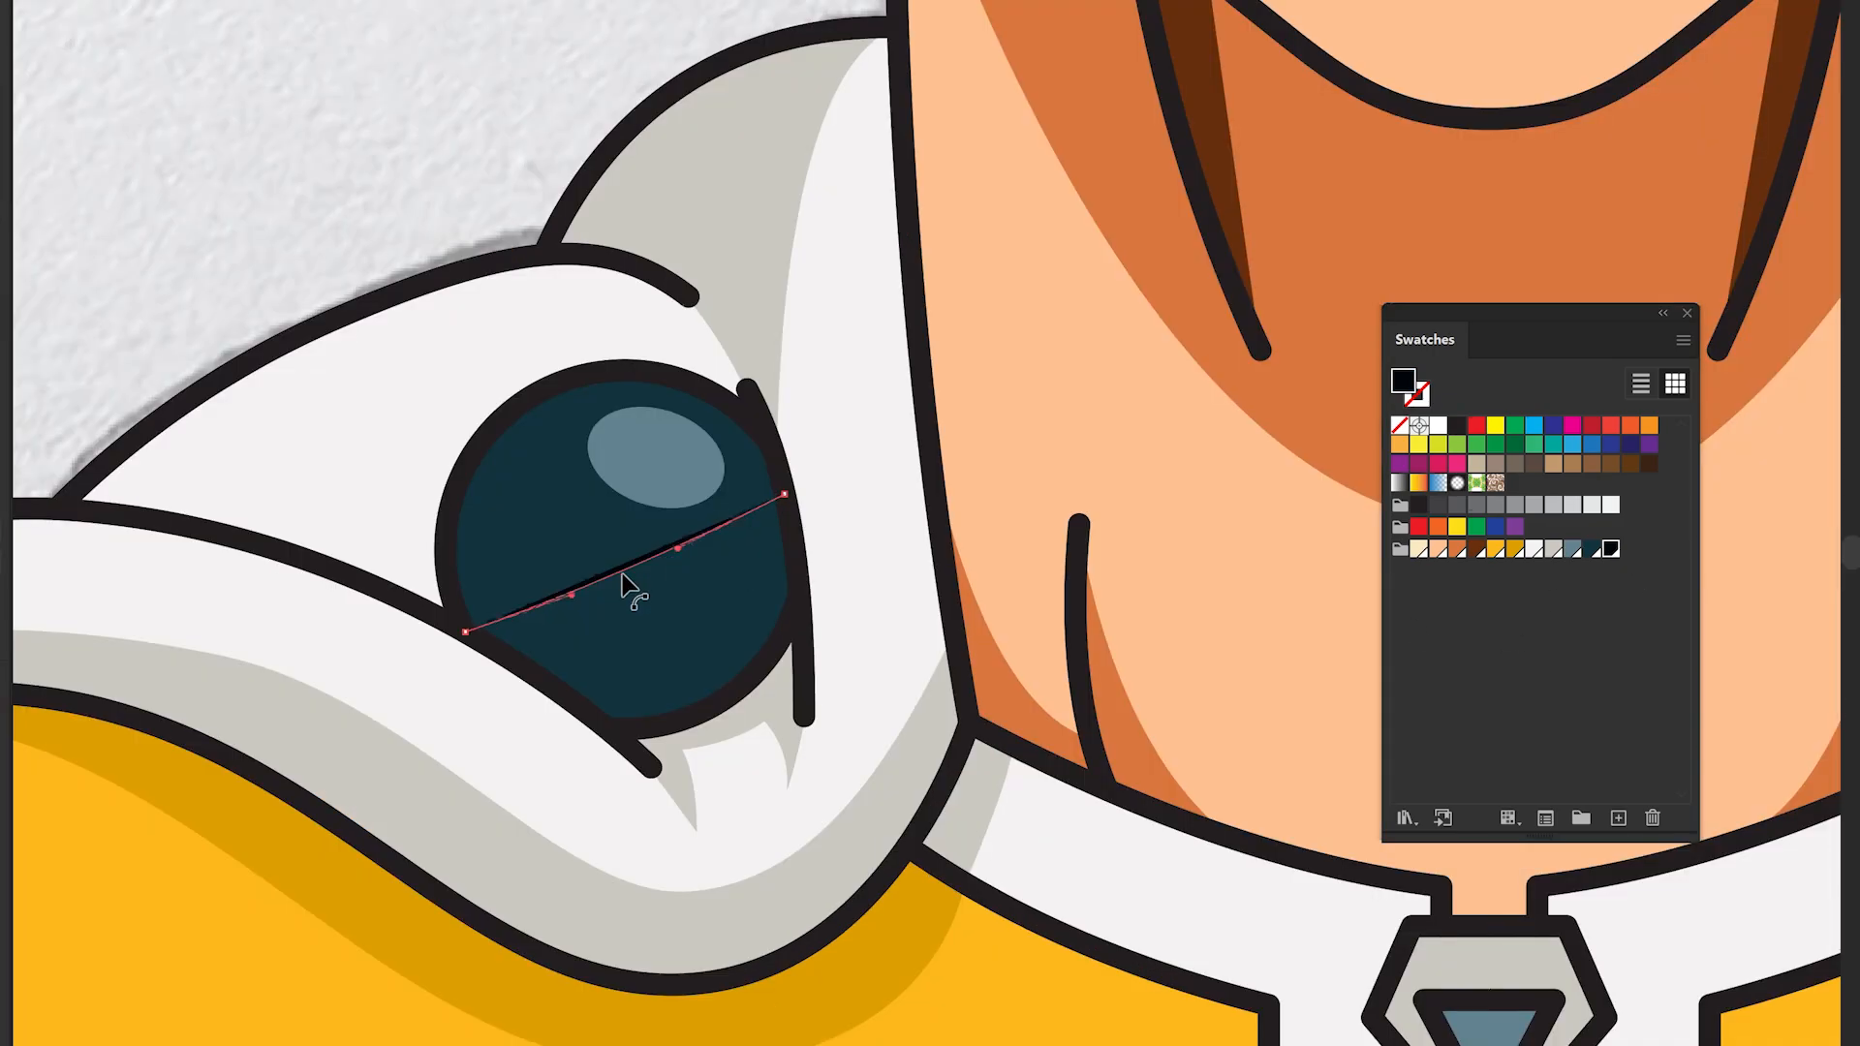
mouse_move(785, 494)
left_mouse_down()
mouse_move(727, 656)
mouse_move(759, 642)
left_mouse_up()
left_click(800, 601)
left_click_drag(747, 550, 776, 685)
left_click(788, 498)
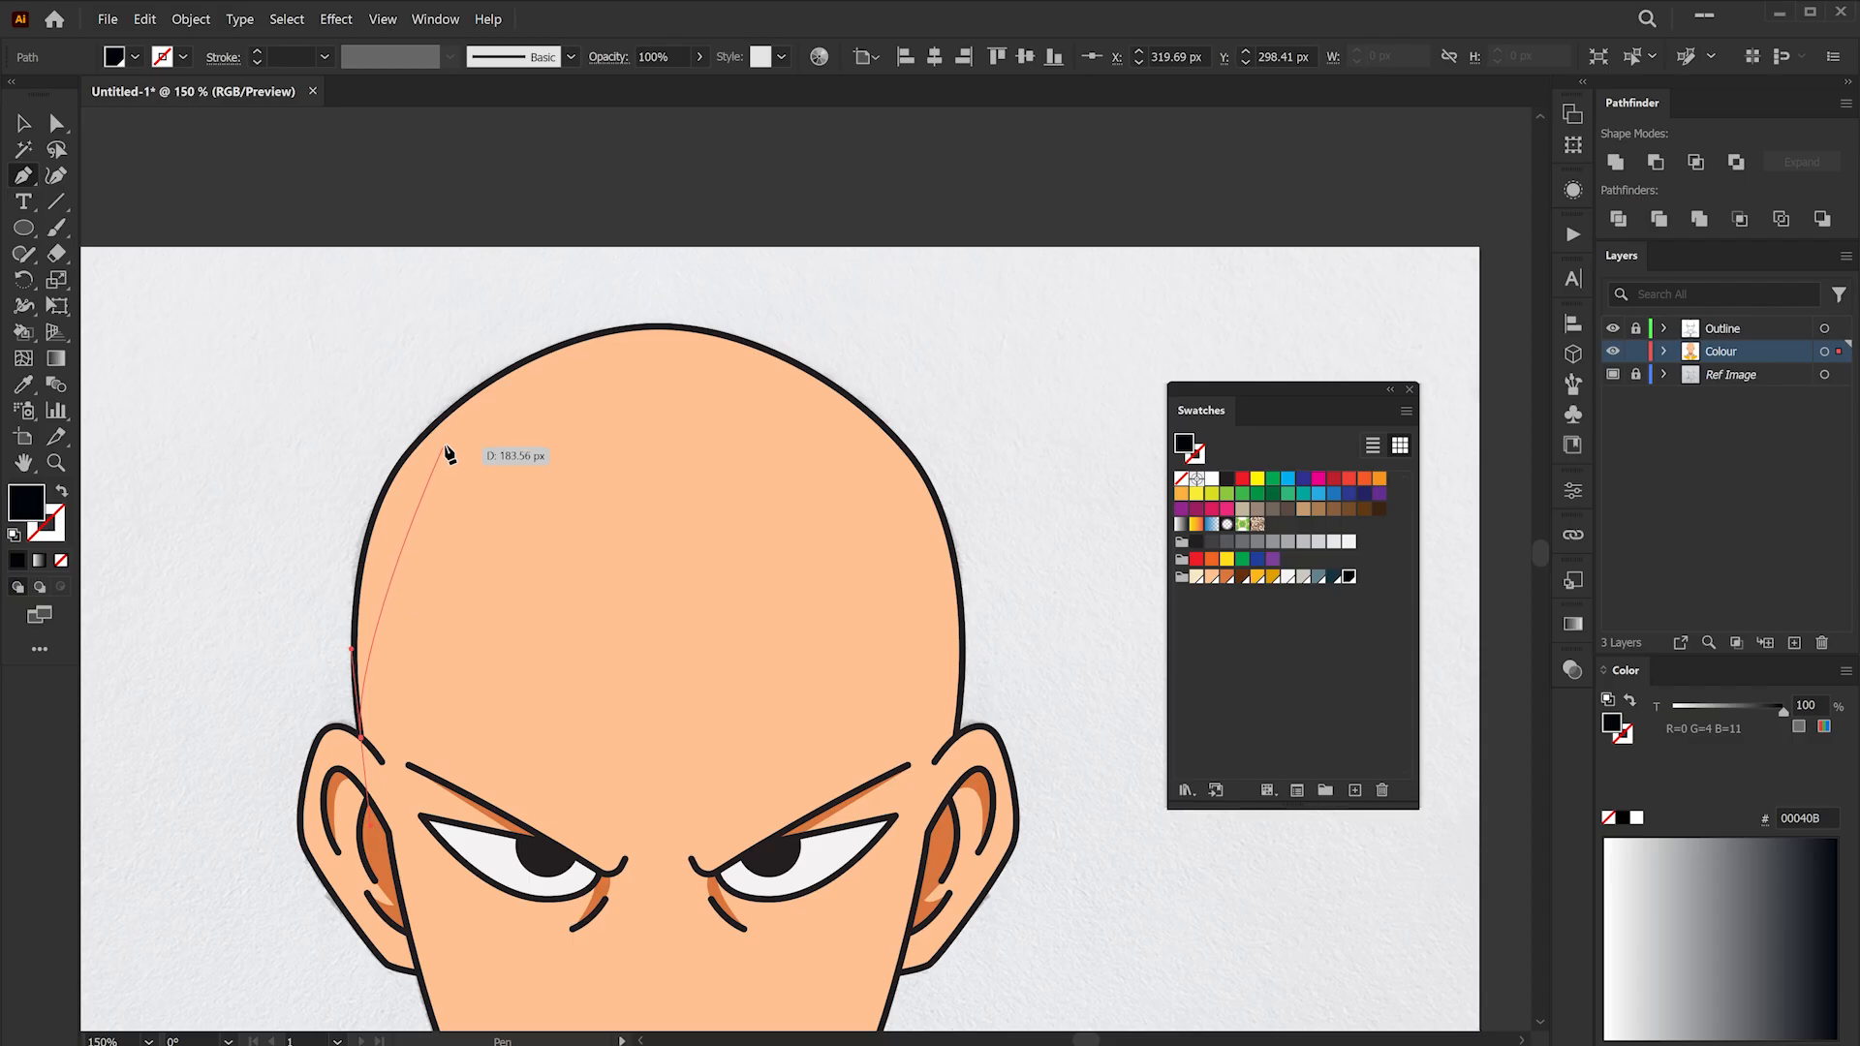
- Draw matching blue-grey highlights on the left hood button and deselect
left_click(444, 448)
left_click(657, 364)
left_click(658, 327)
left_click_drag(415, 439, 413, 438)
scroll(412, 438, "up", 2)
left_click(551, 334)
left_click_drag(361, 529, 516, 340)
left_click_drag(482, 535, 475, 579)
left_click(494, 756)
scroll(538, 570, "down", 3)
left_click(1197, 577)
key("ctrl+shift+a")
- Draw a pale cream highlight along the top-left of the scalp
scroll(735, 382, "up", 1)
left_click(23, 123)
mouse_move(496, 465)
left_mouse_down()
mouse_move(513, 454)
mouse_move(481, 478)
left_mouse_up()
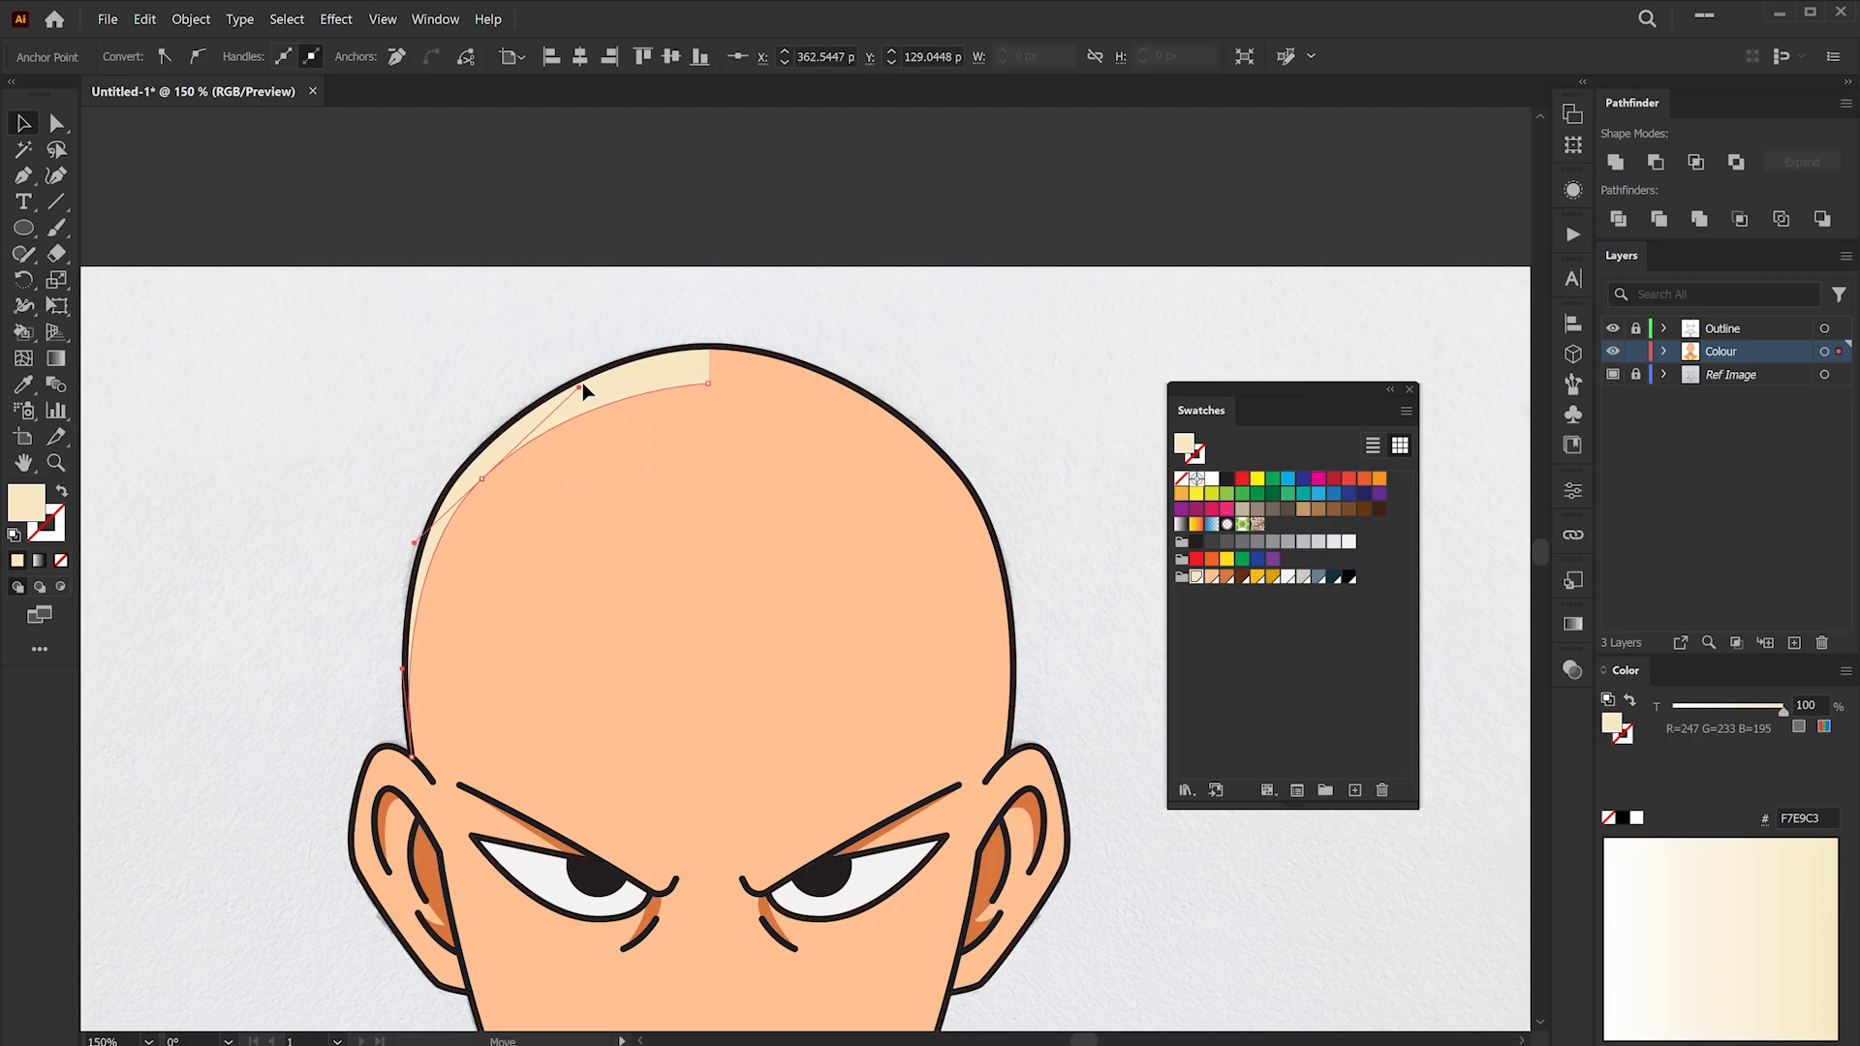
left_click_drag(596, 378, 599, 377)
left_click_drag(646, 372, 881, 457)
right_click(747, 393)
mouse_move(812, 869)
left_click(1037, 765)
left_click(812, 469)
- Draw pale cream highlights along the upper rims of both ears
scroll(930, 428, "up", 3)
scroll(213, 254, "up", 2)
left_click_drag(482, 388, 478, 368)
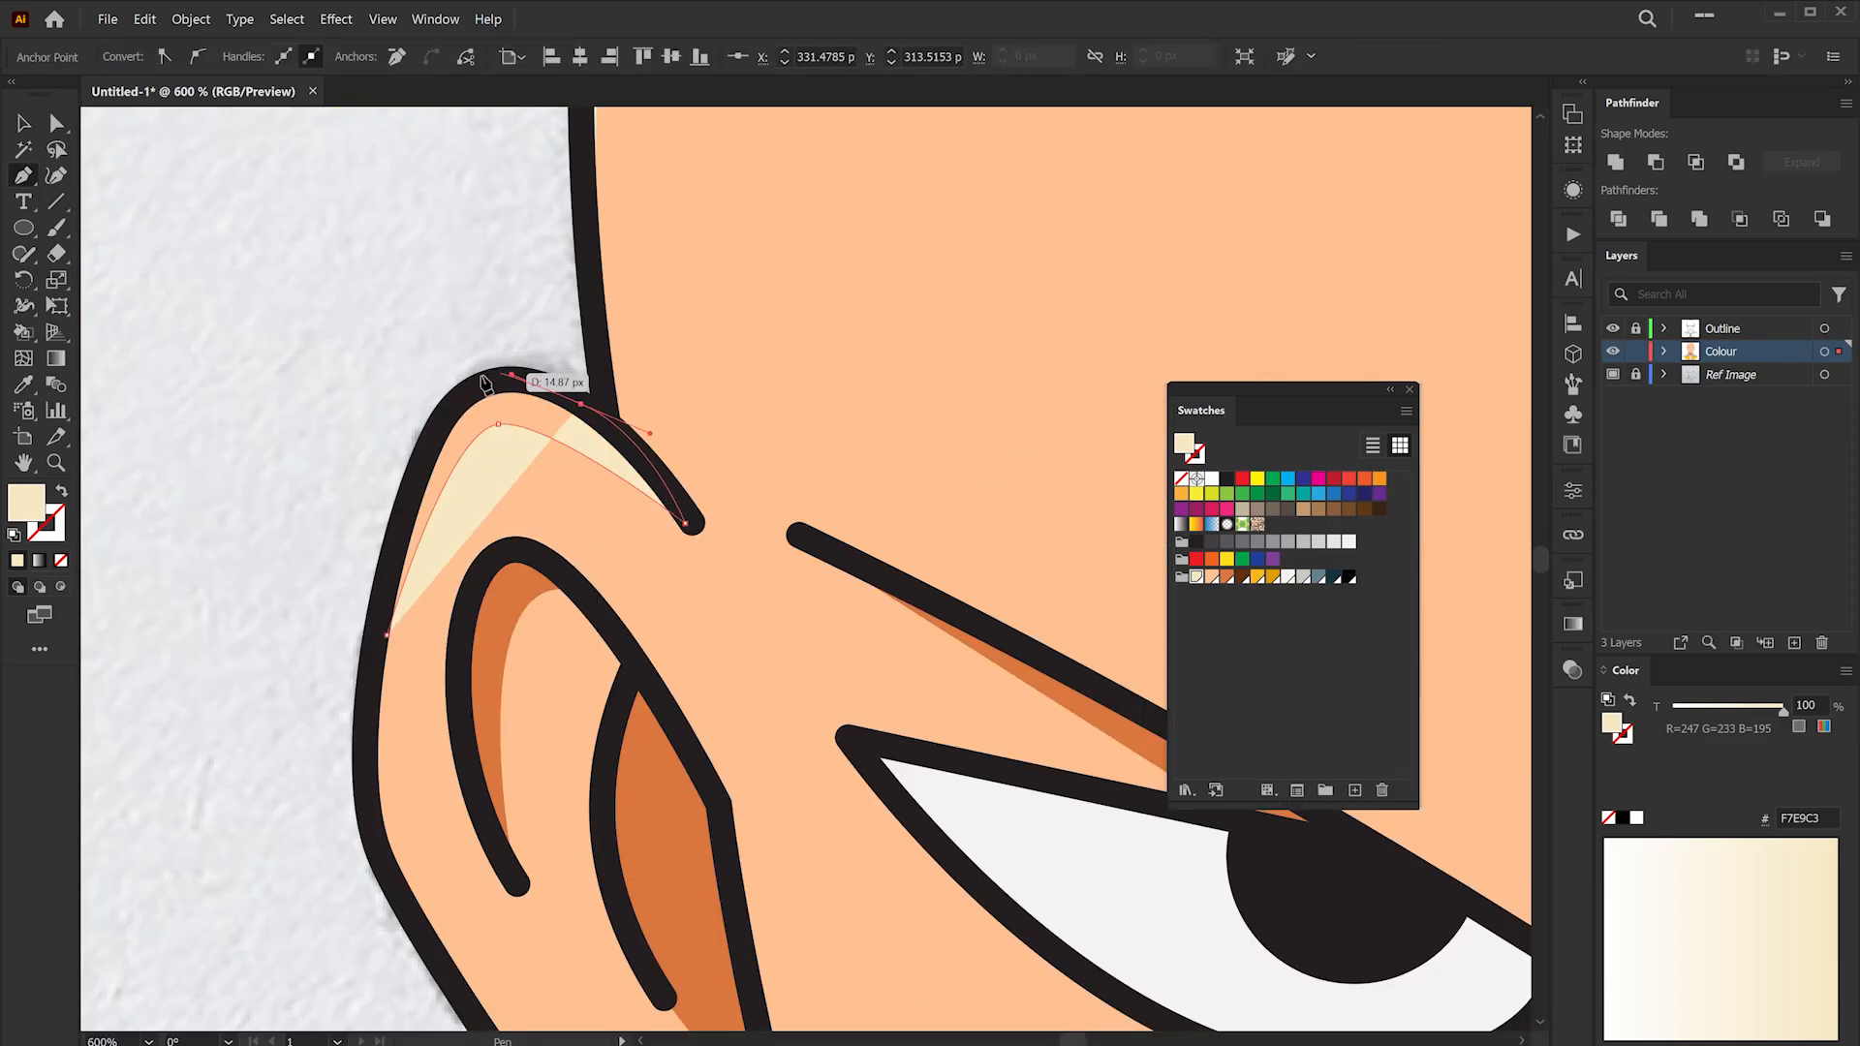
left_click(388, 634)
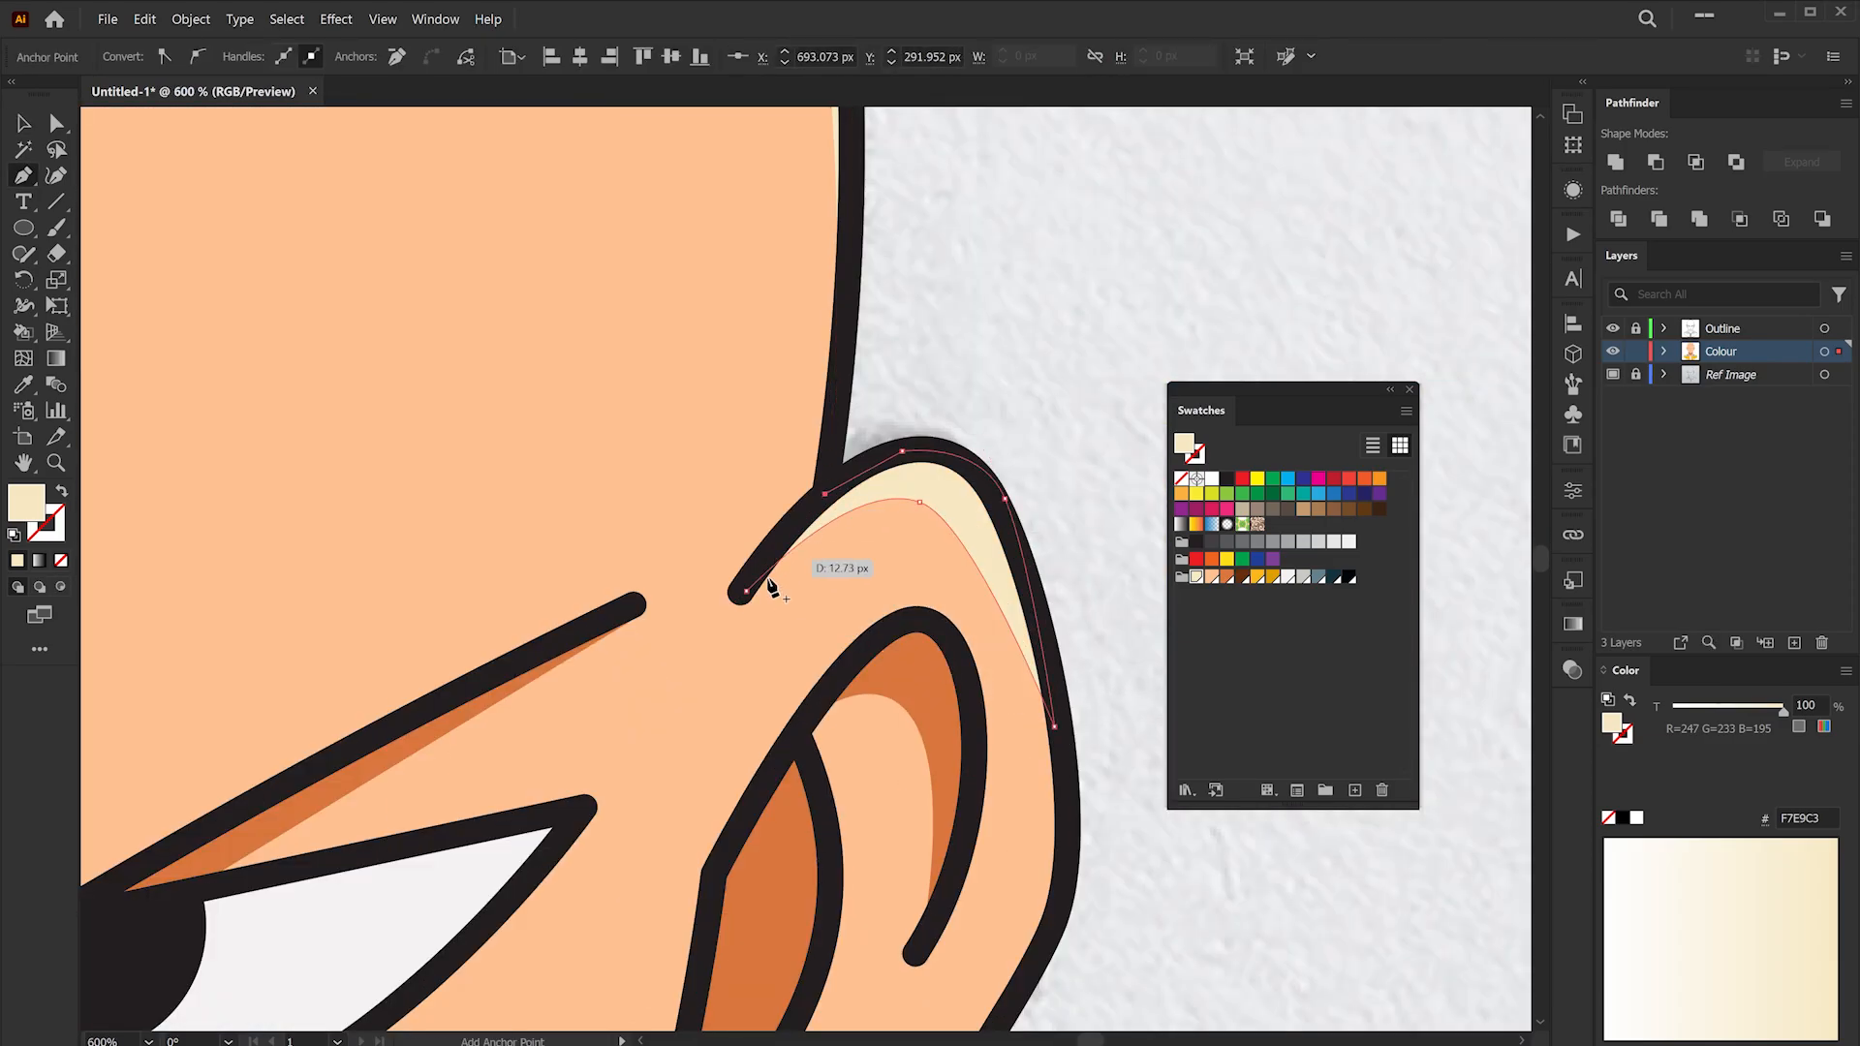
- Draw a rectangle covering the whole artboard
scroll(959, 479, "down", 2)
scroll(959, 479, "down", 5)
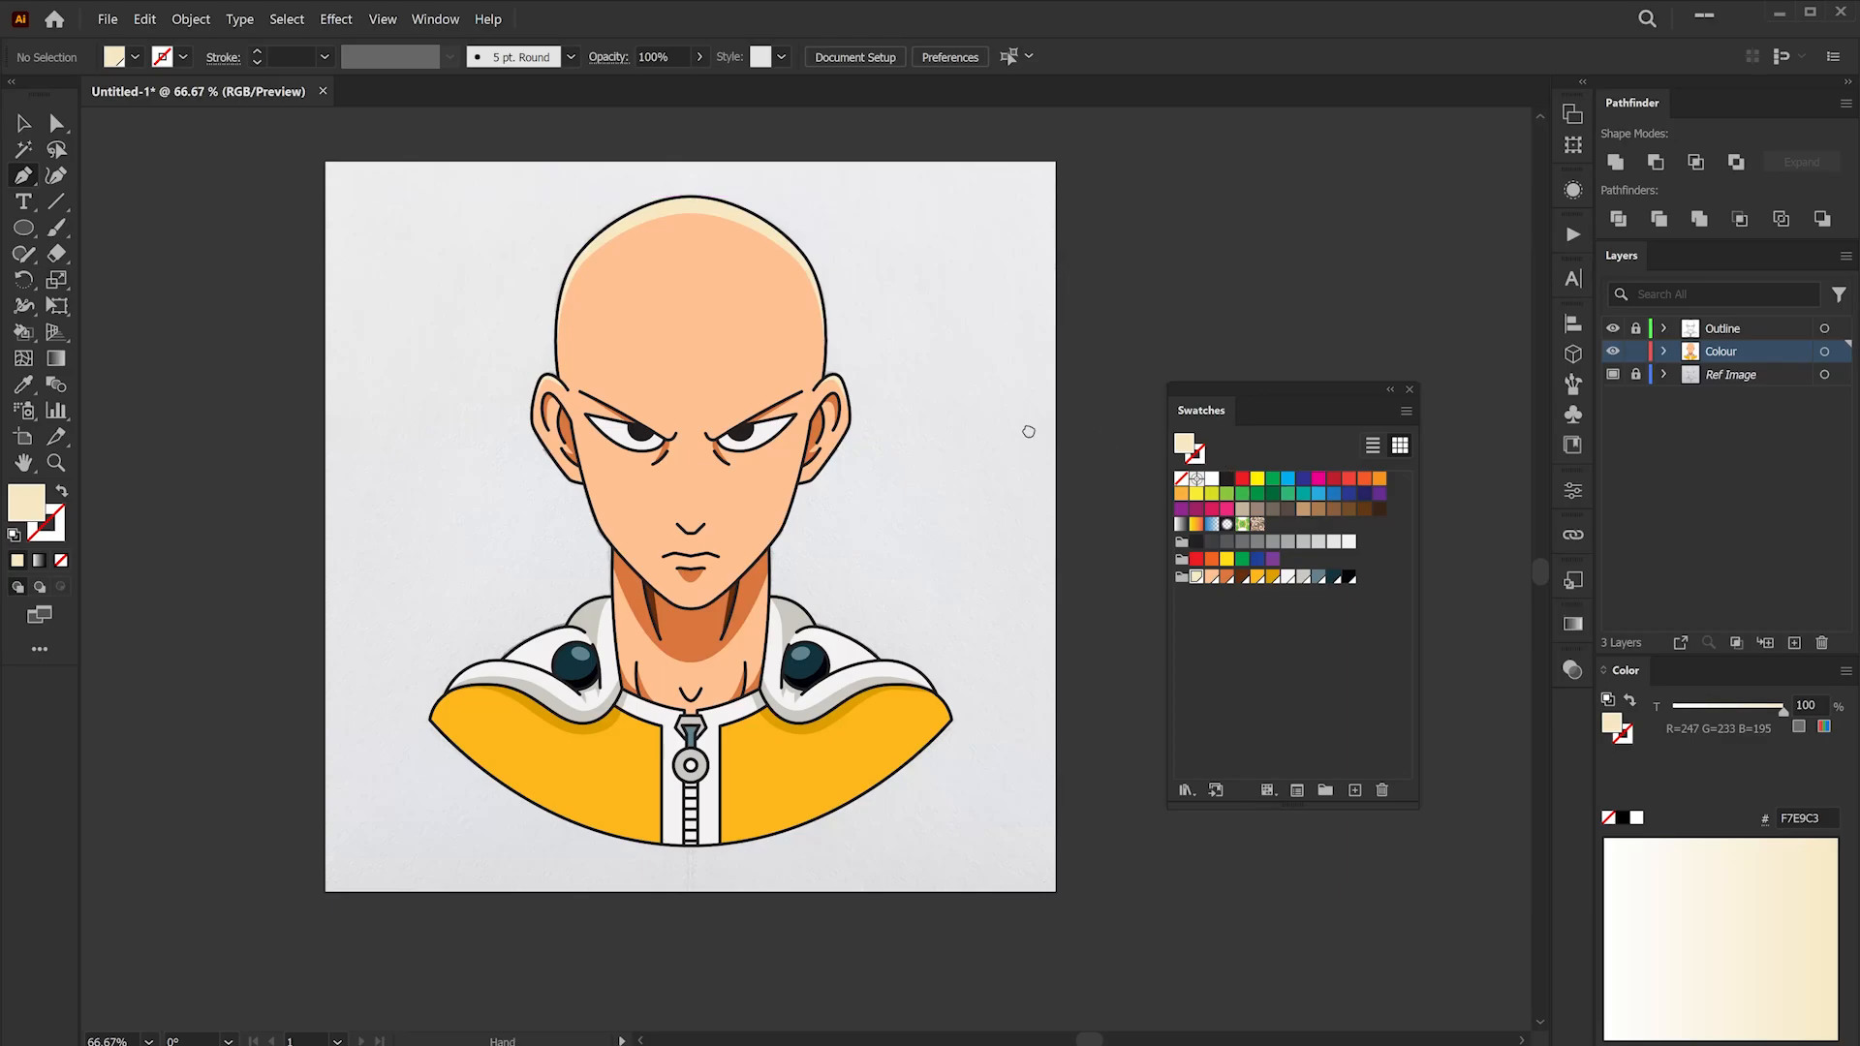
left_click(23, 123)
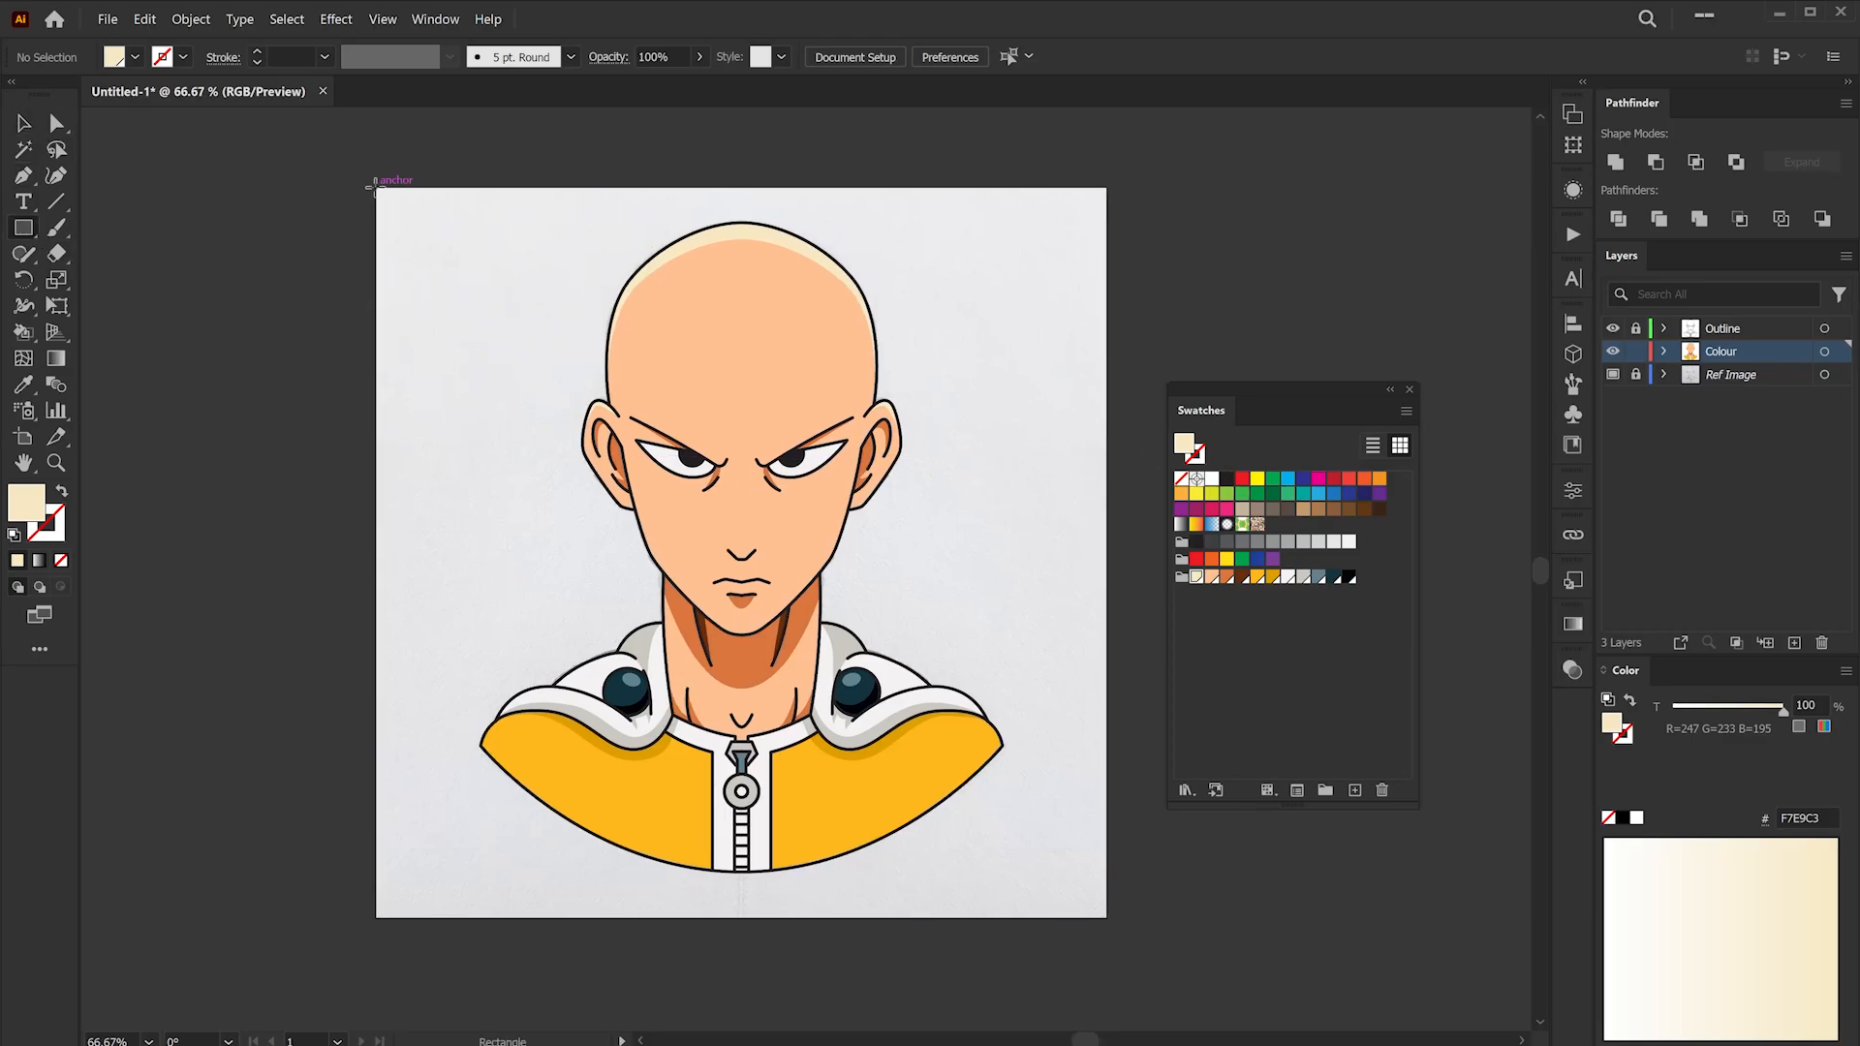
left_click_drag(376, 188, 1097, 913)
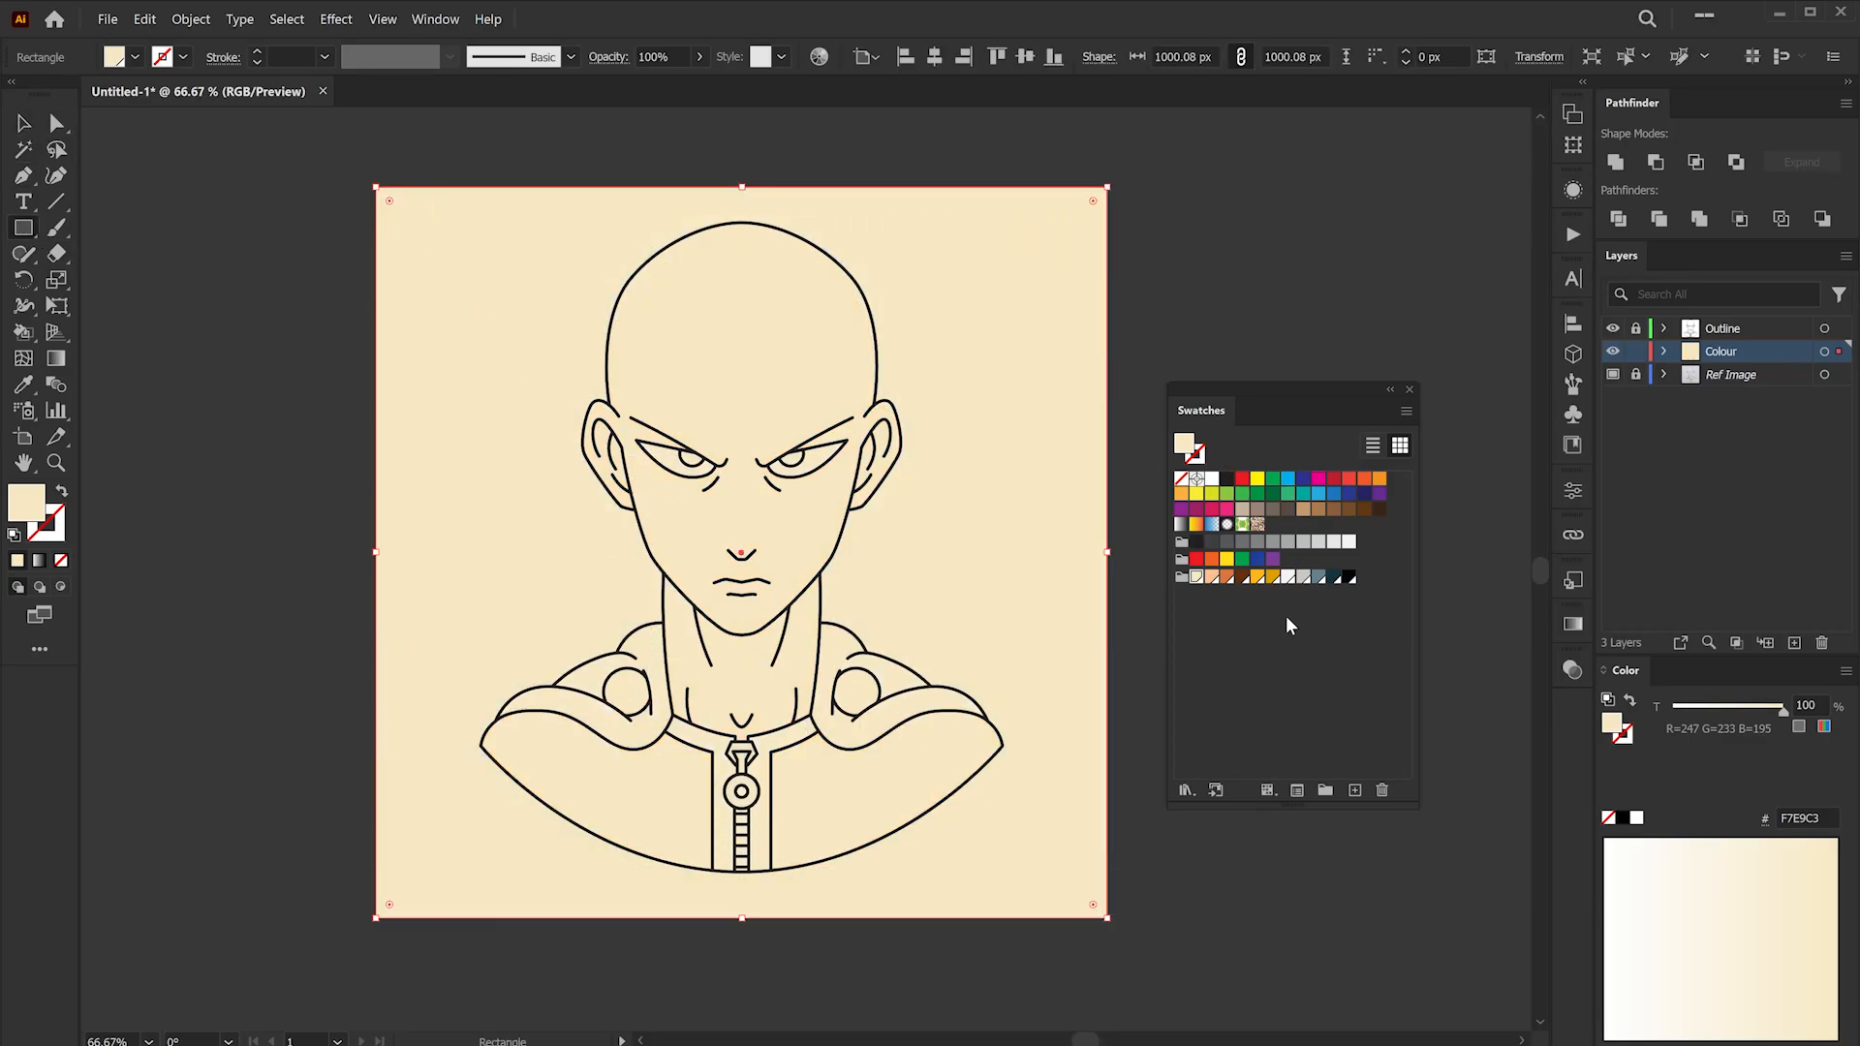
- Fill the background rectangle with the orange-yellow swatch (FEB81C), send it to the back behind the artwork, and deselect
left_click(1258, 577)
key("v")
right_click(467, 277)
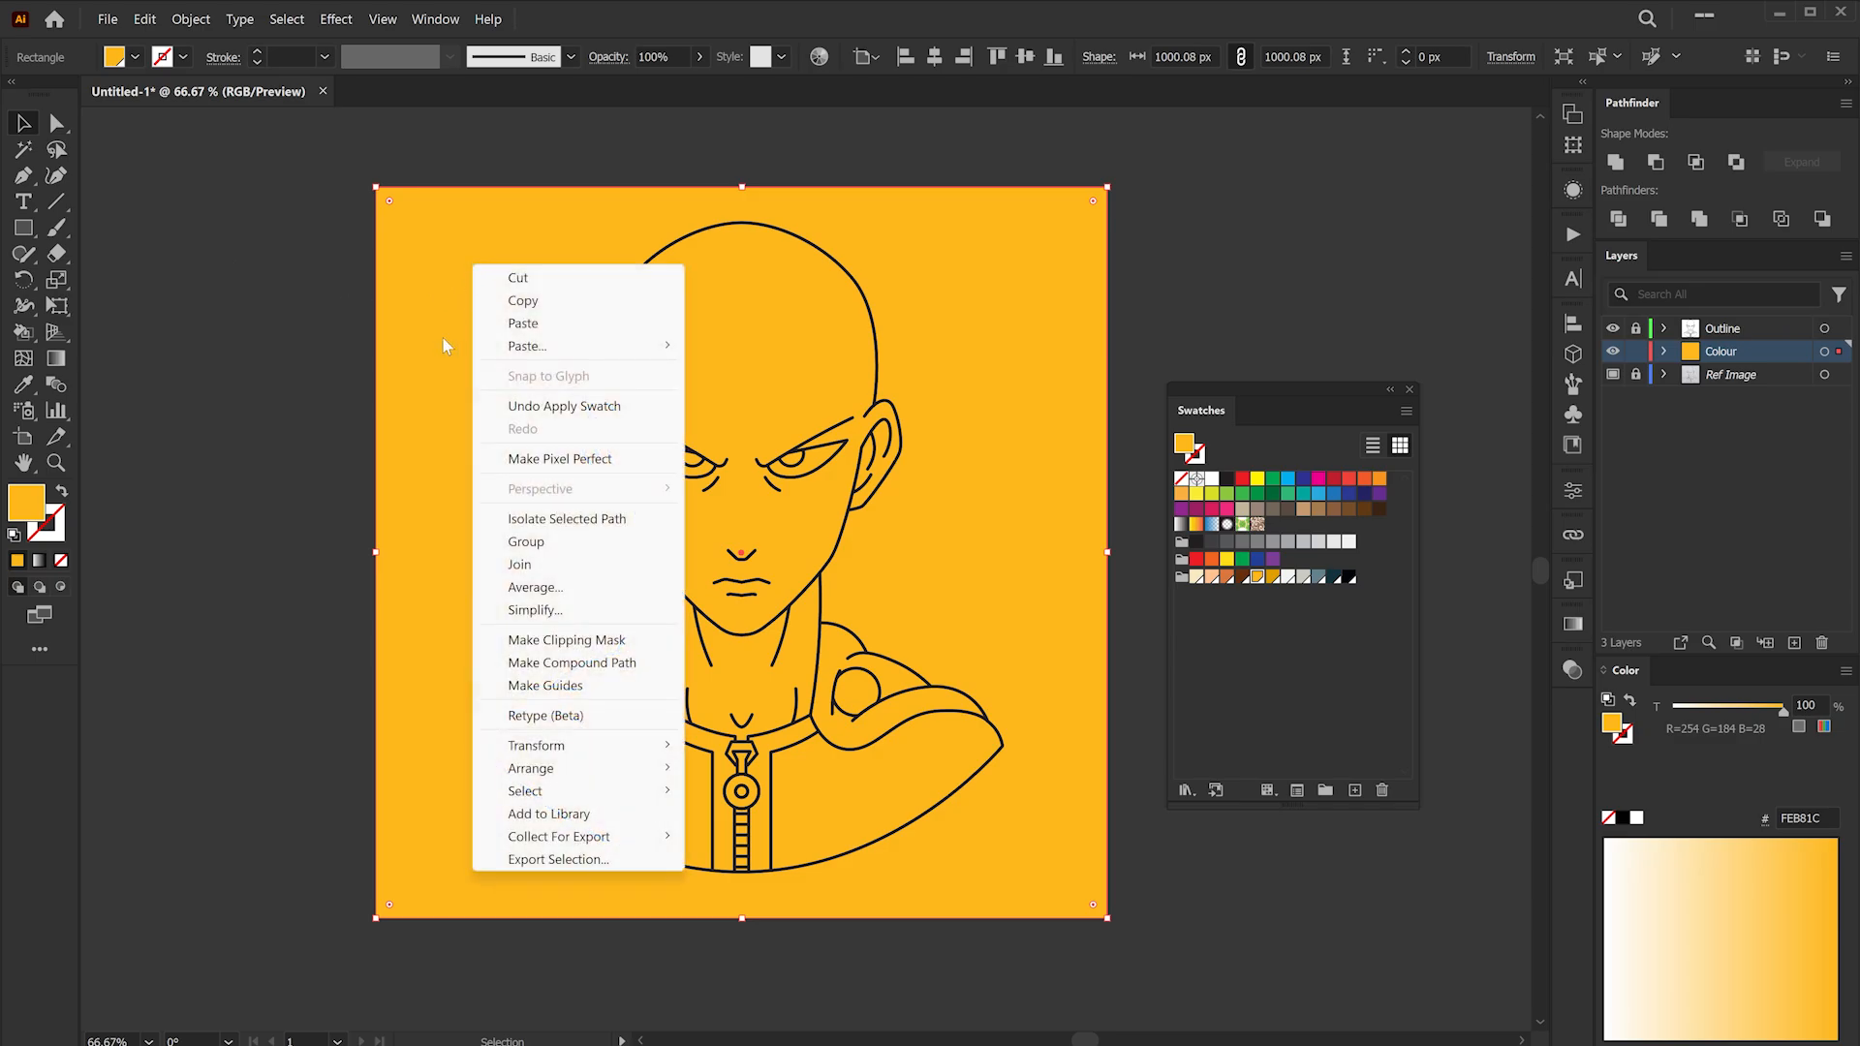
mouse_move(598, 770)
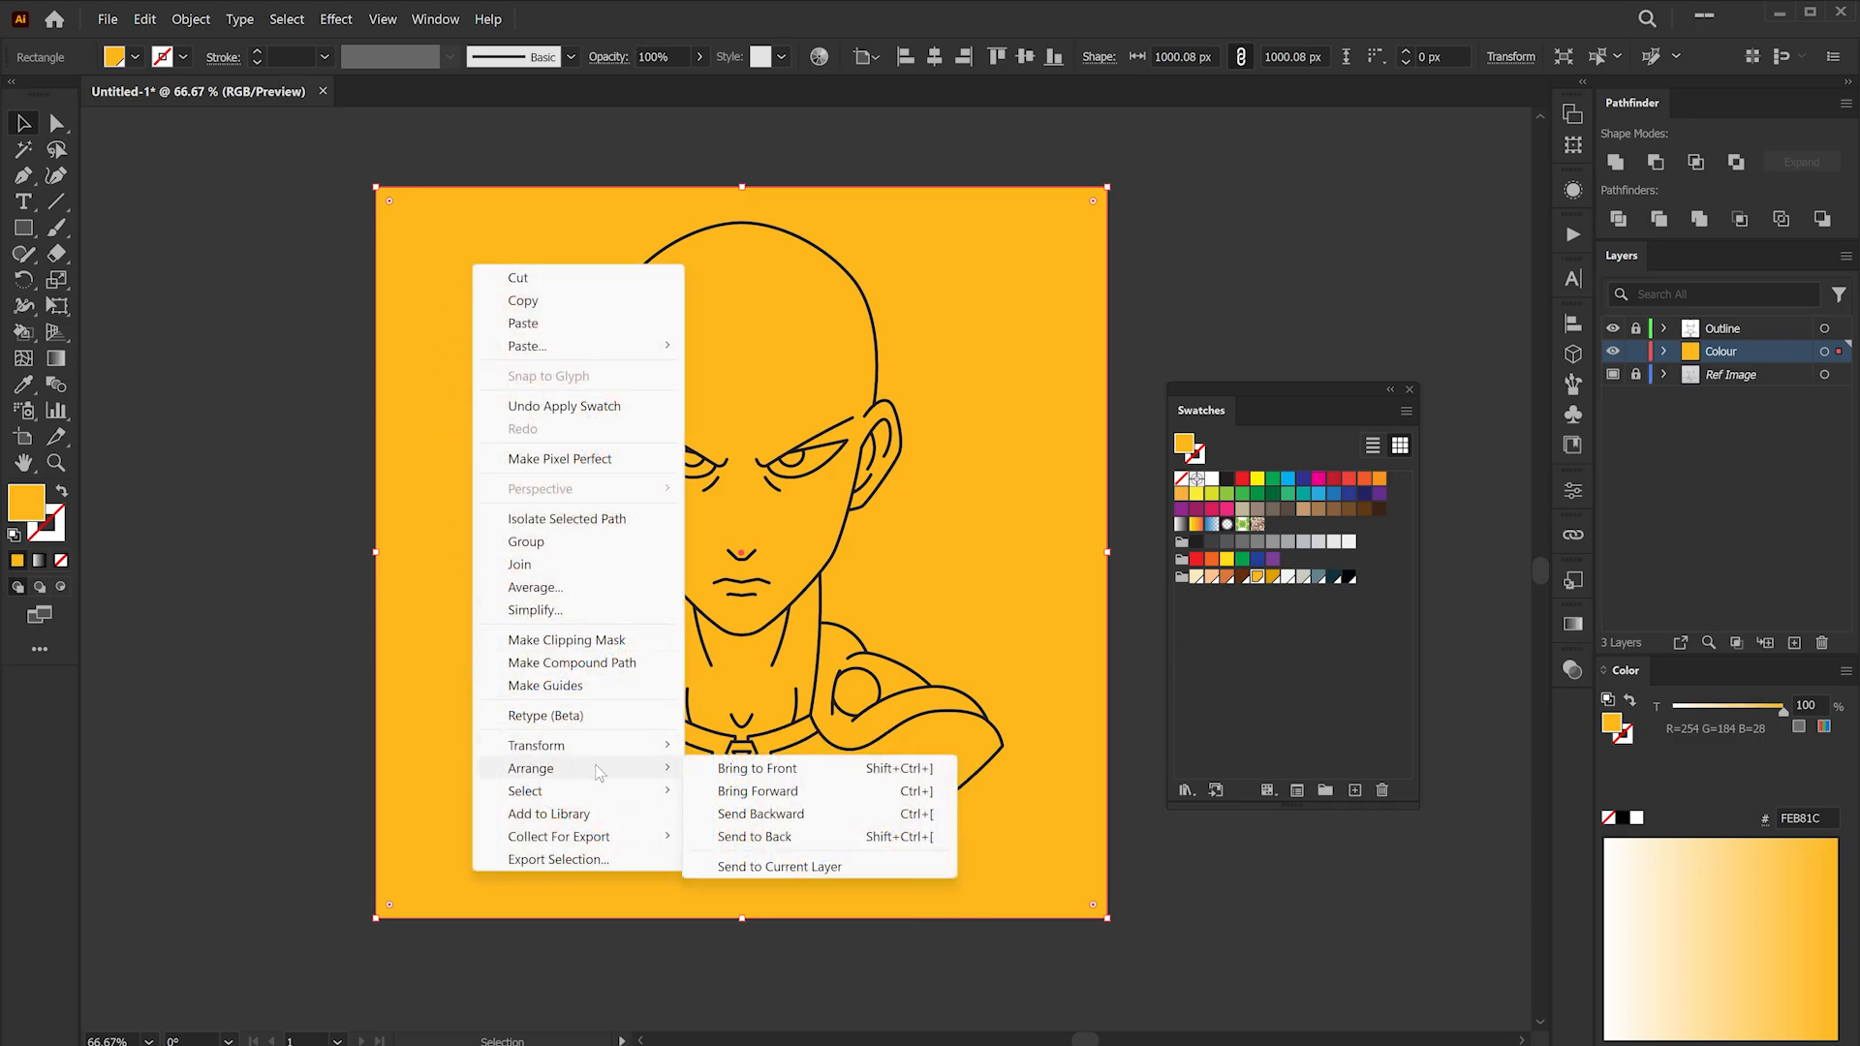
left_click(772, 839)
left_click(1135, 696)
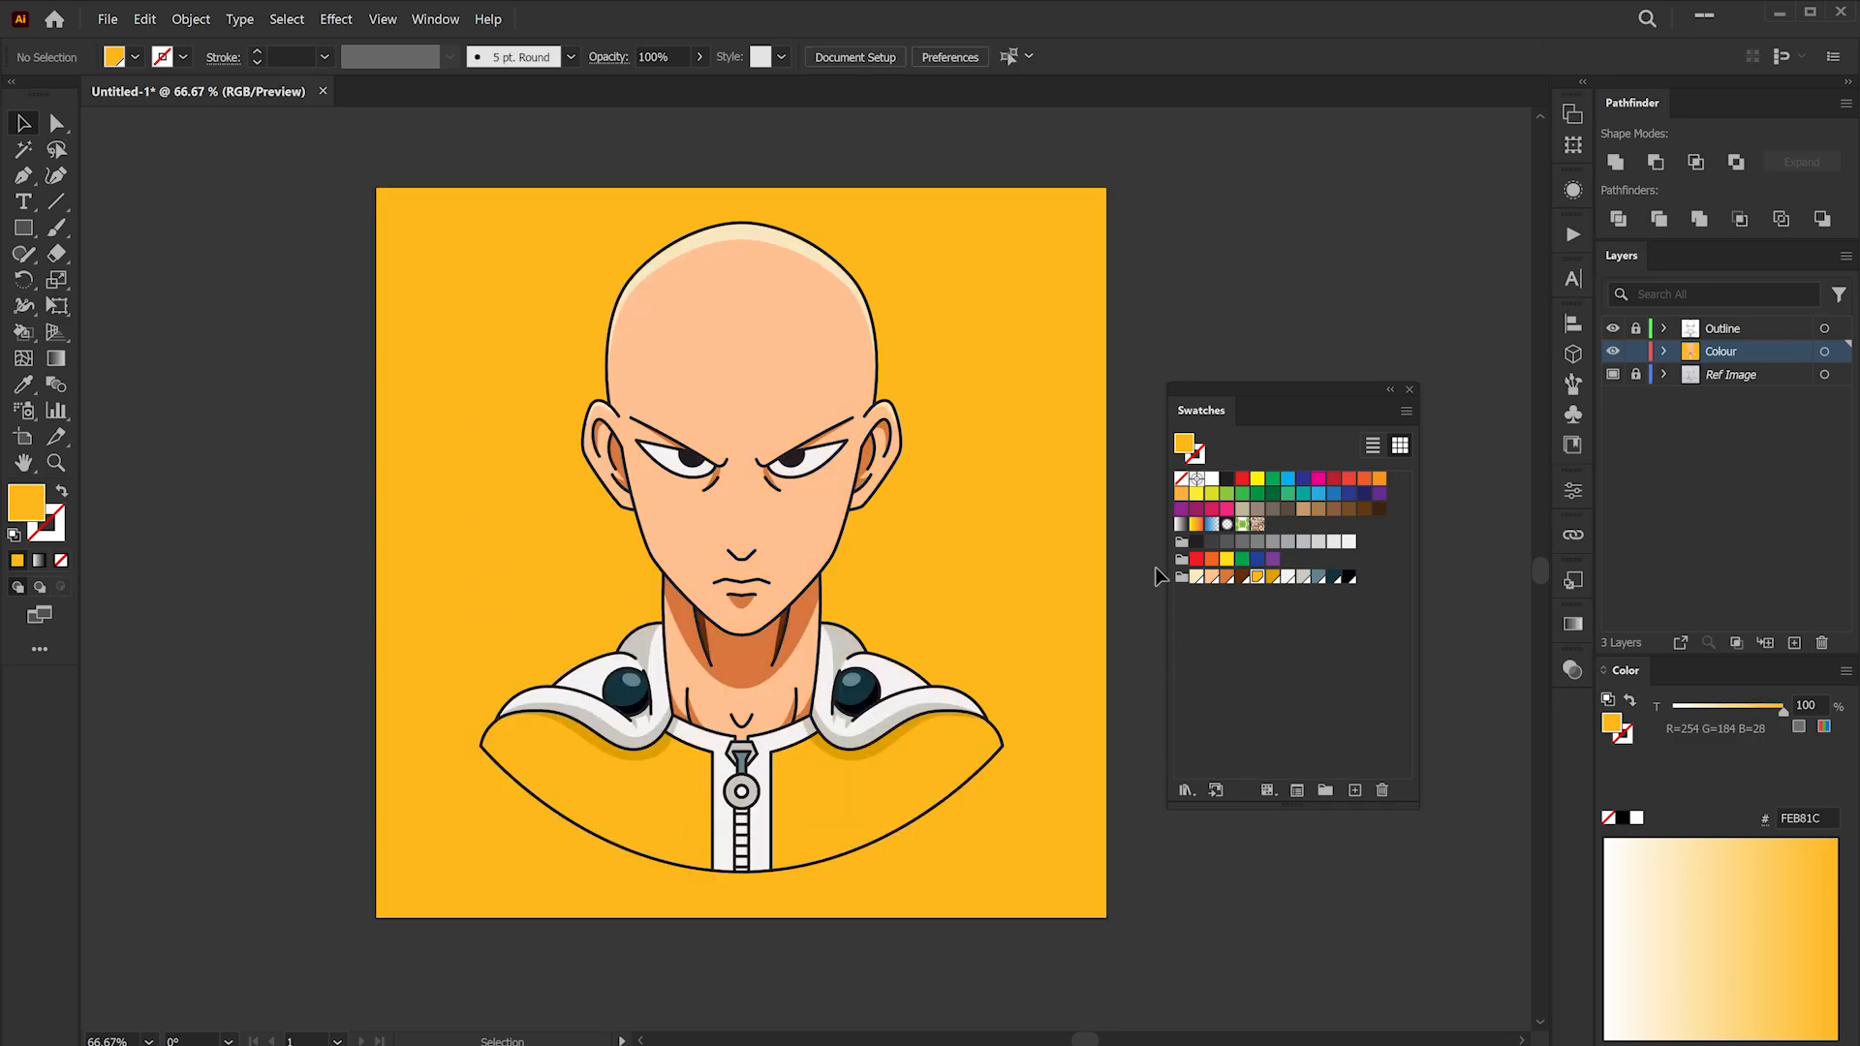